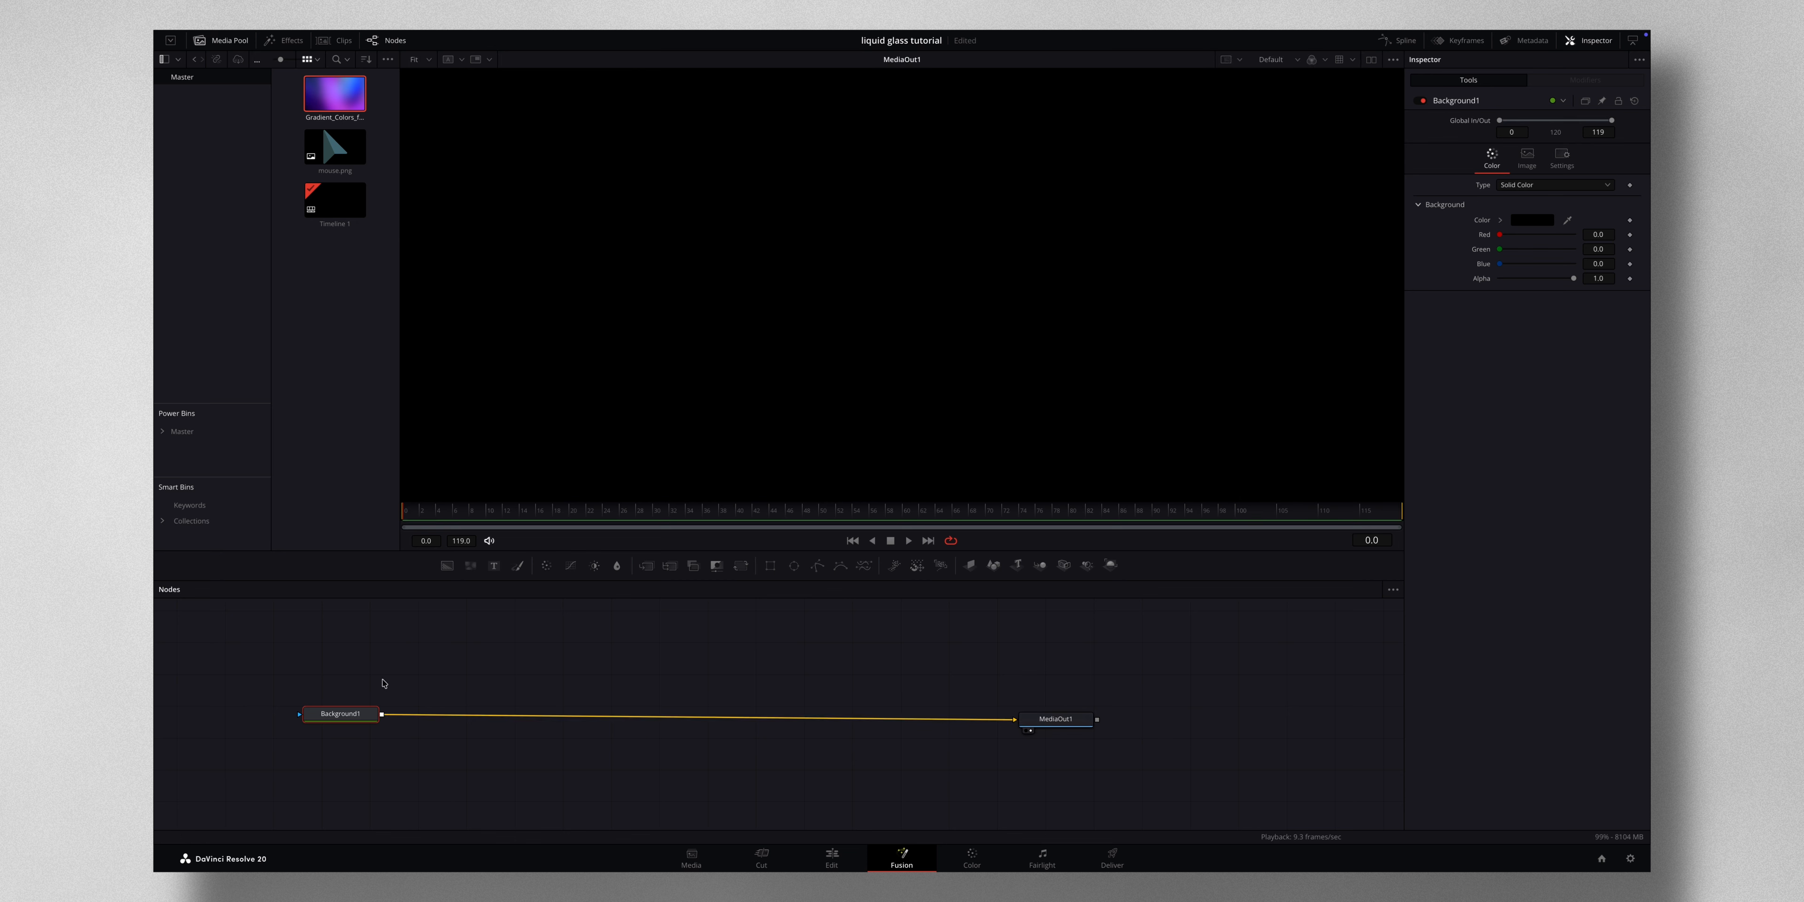
# - Reposition the Background1 and MediaOut1 nodes and add a Grid node after Background1
pyautogui.moveTo(350, 679); pyautogui.dragTo(1040, 759)
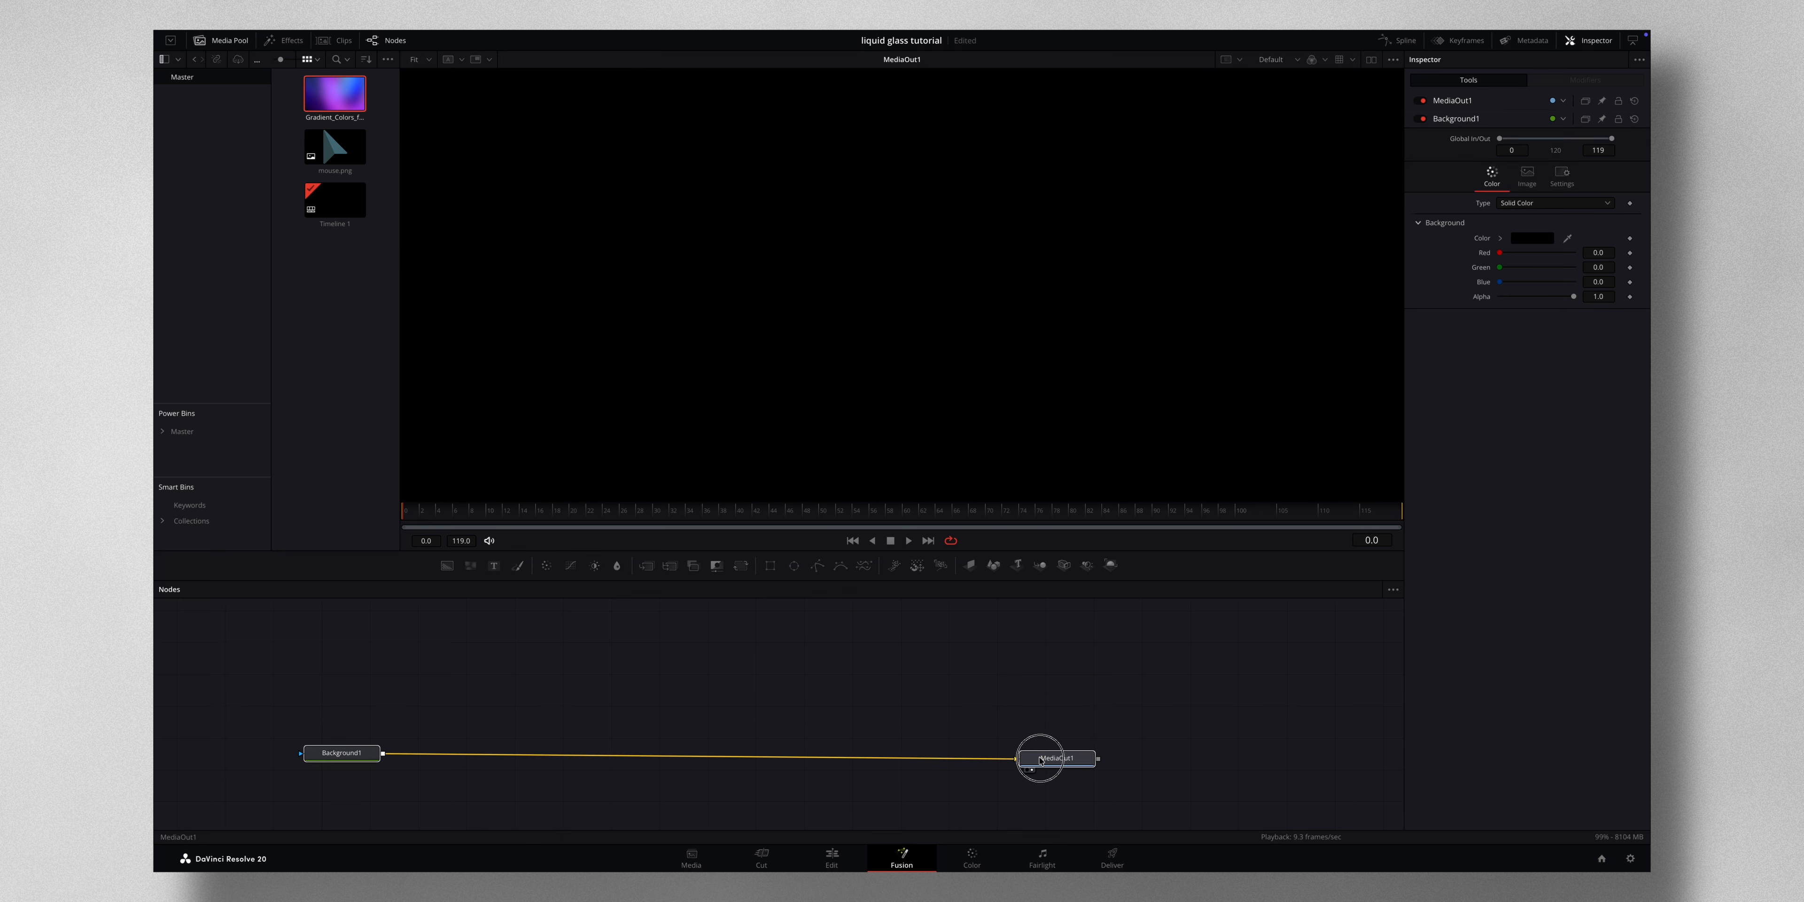
pyautogui.click(1039, 713)
pyautogui.click(353, 757)
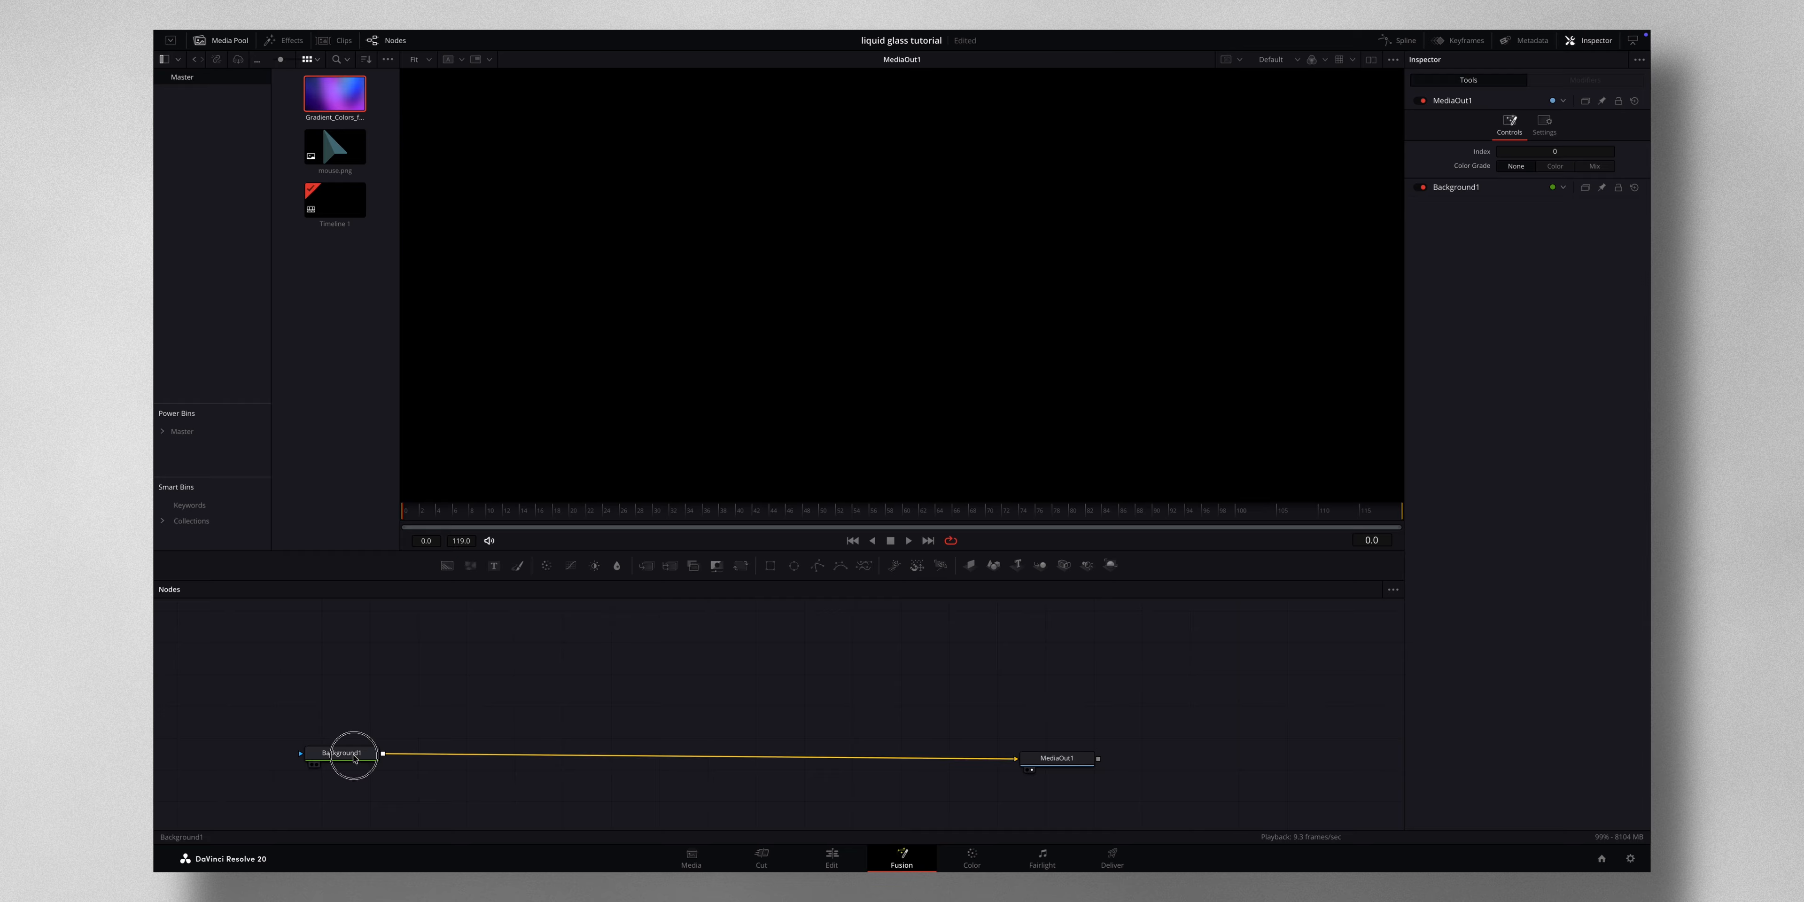
pyautogui.hotkey('shift', 'space')
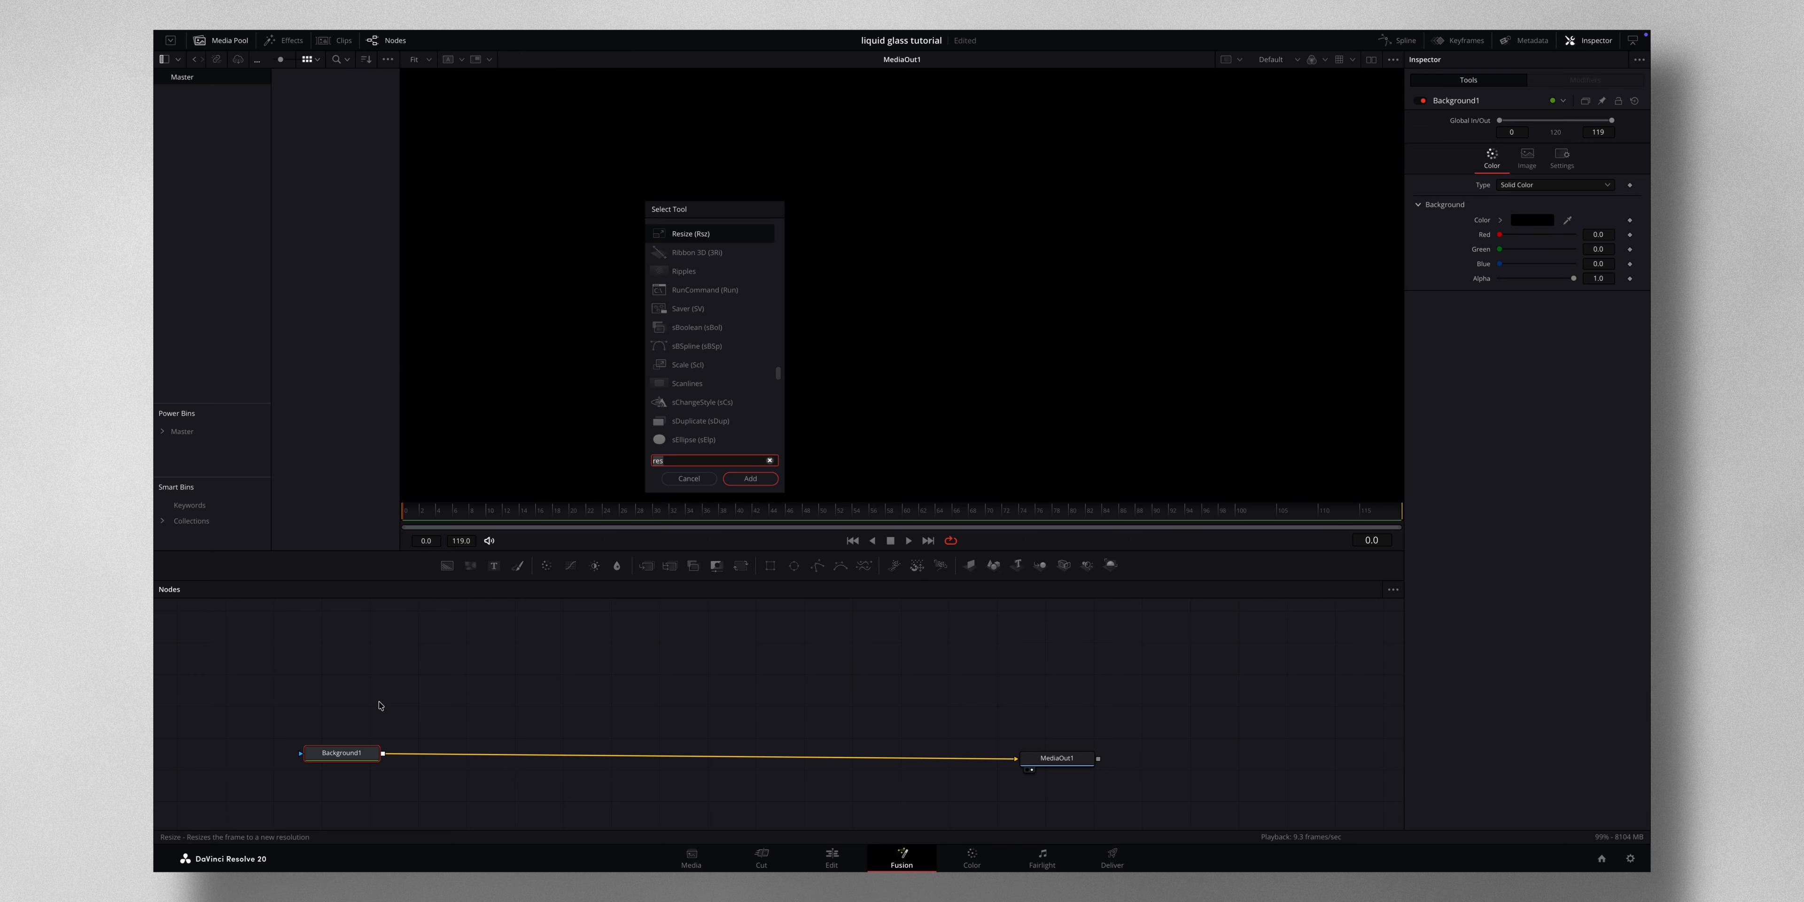
pyautogui.write('Grid')
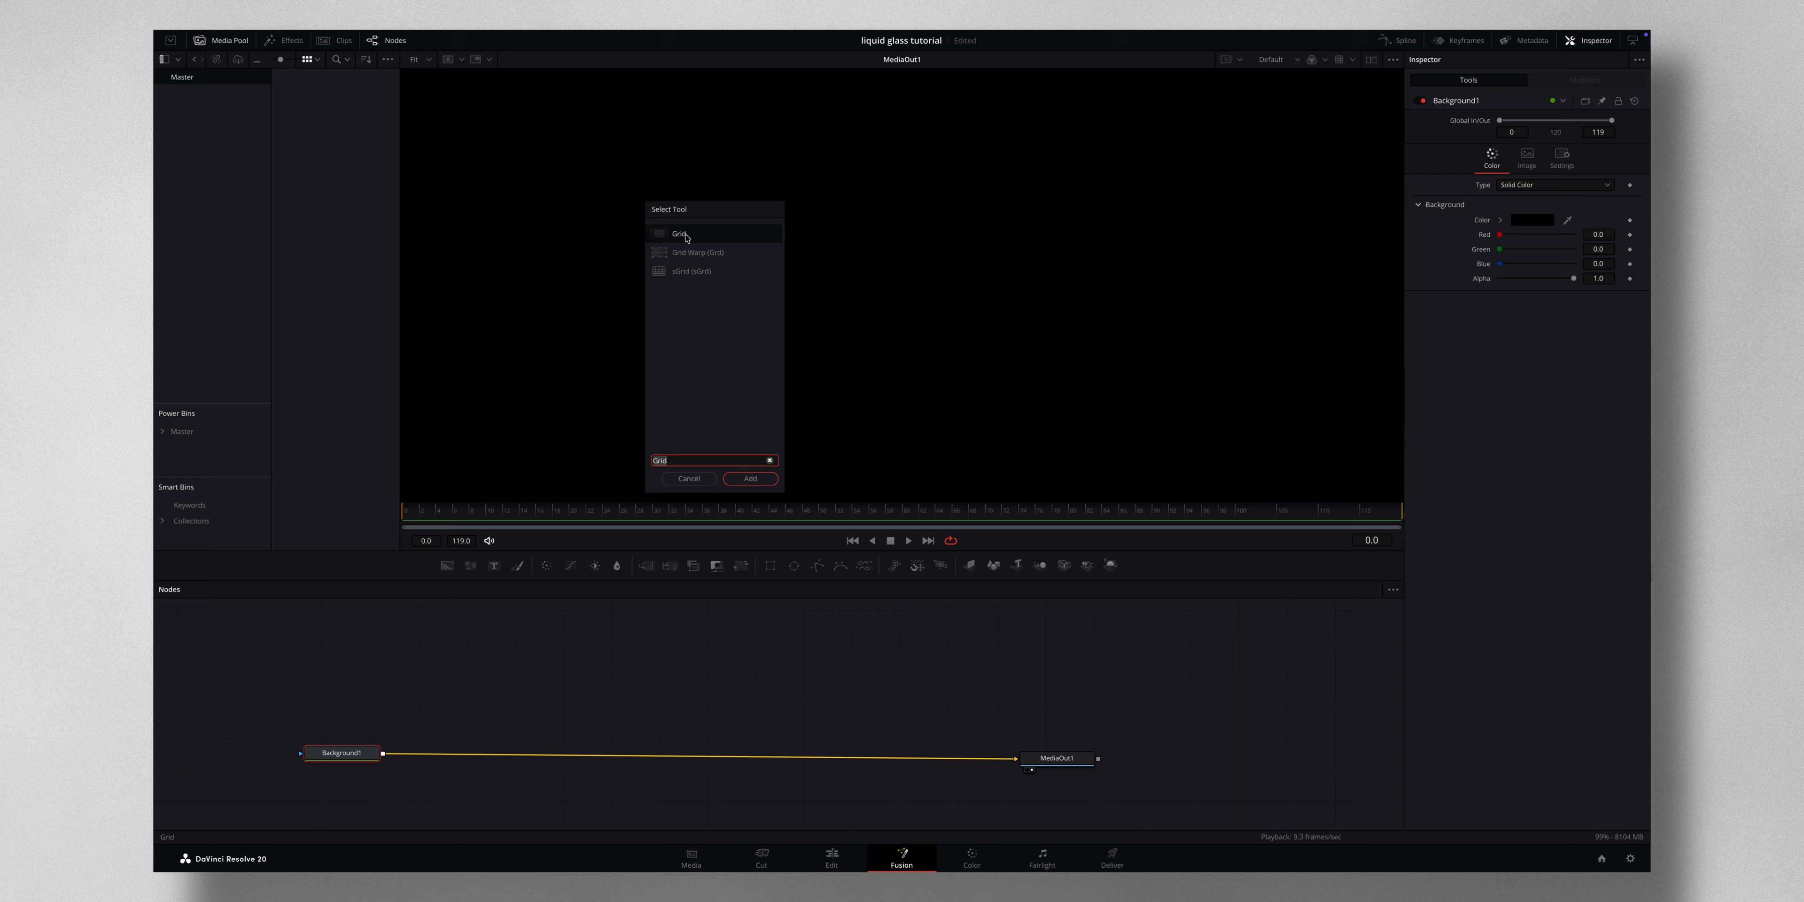
pyautogui.click(752, 478)
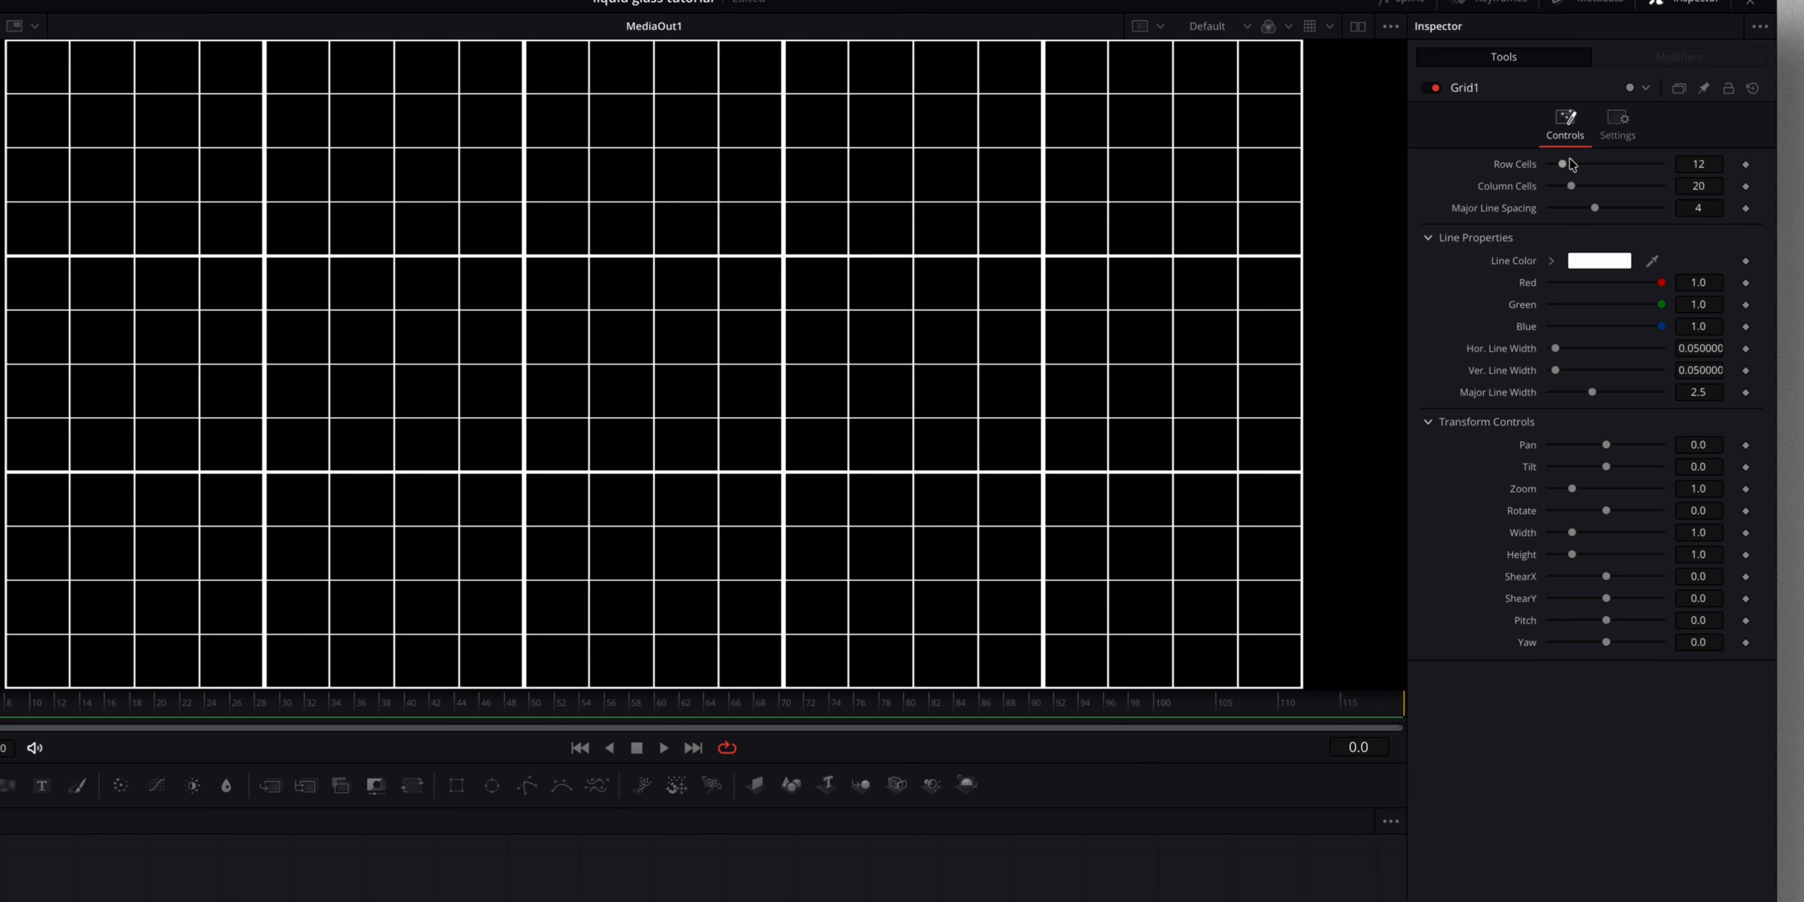
# - Set the grid to 17 row cells and 27 column cells, with major line width 1.0 and a dark grey line color
pyautogui.moveTo(1569, 164); pyautogui.dragTo(1579, 185)
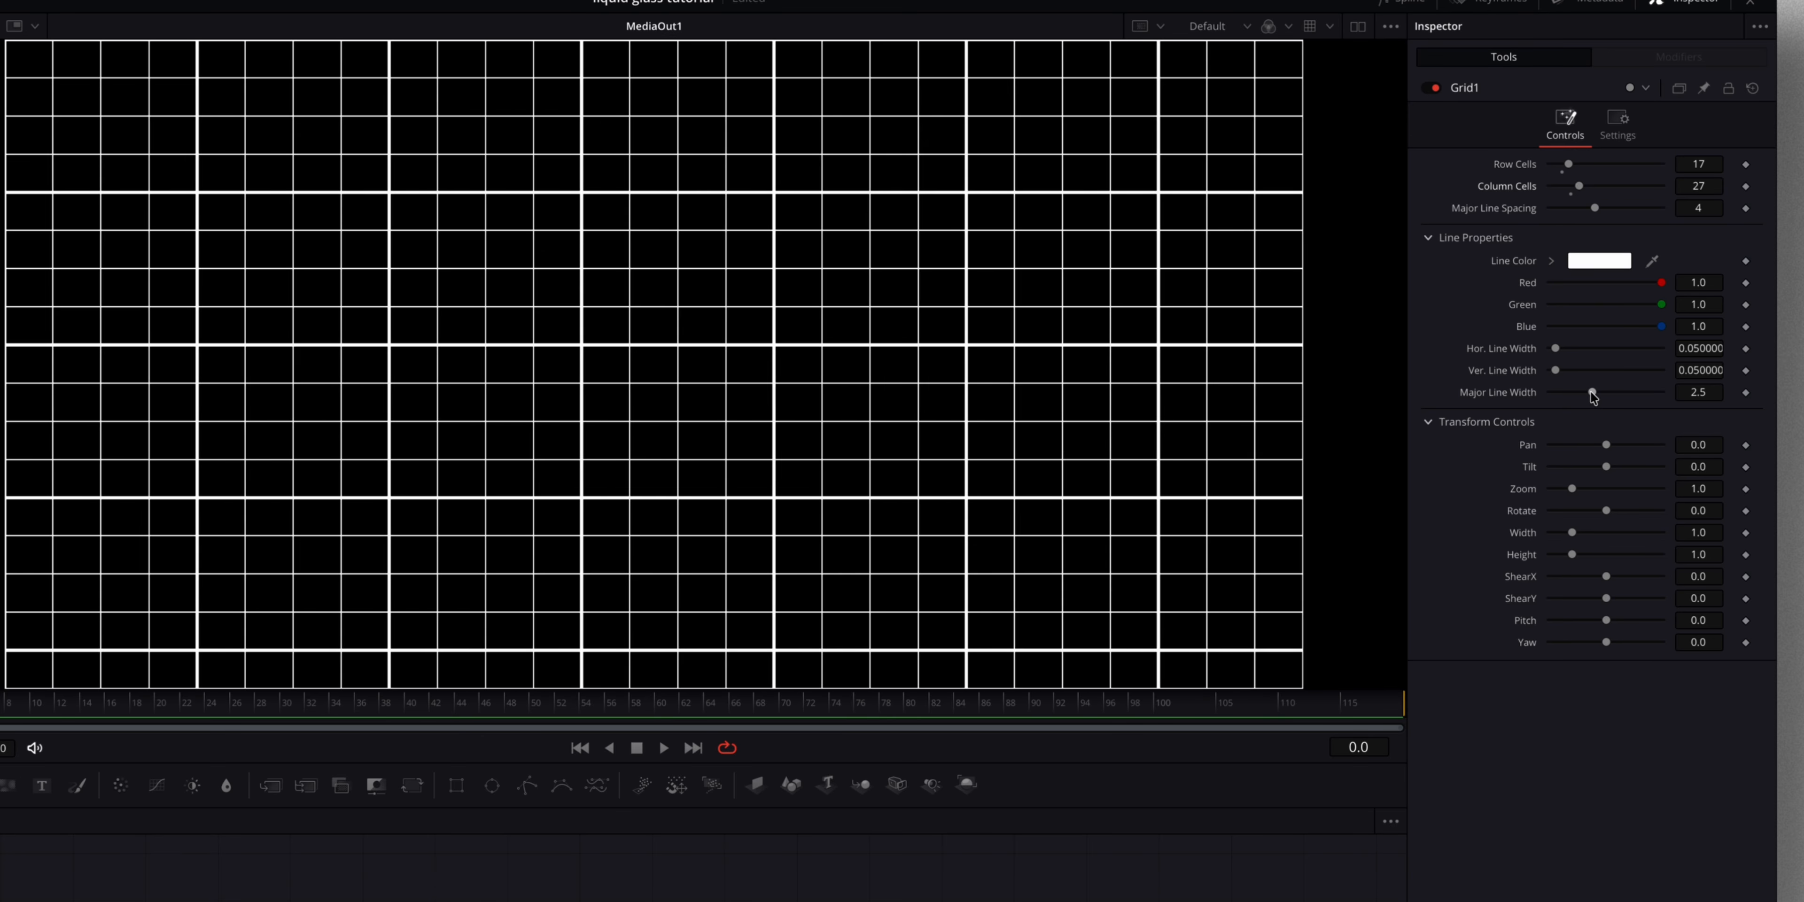
pyautogui.moveTo(1592, 393); pyautogui.dragTo(1518, 396)
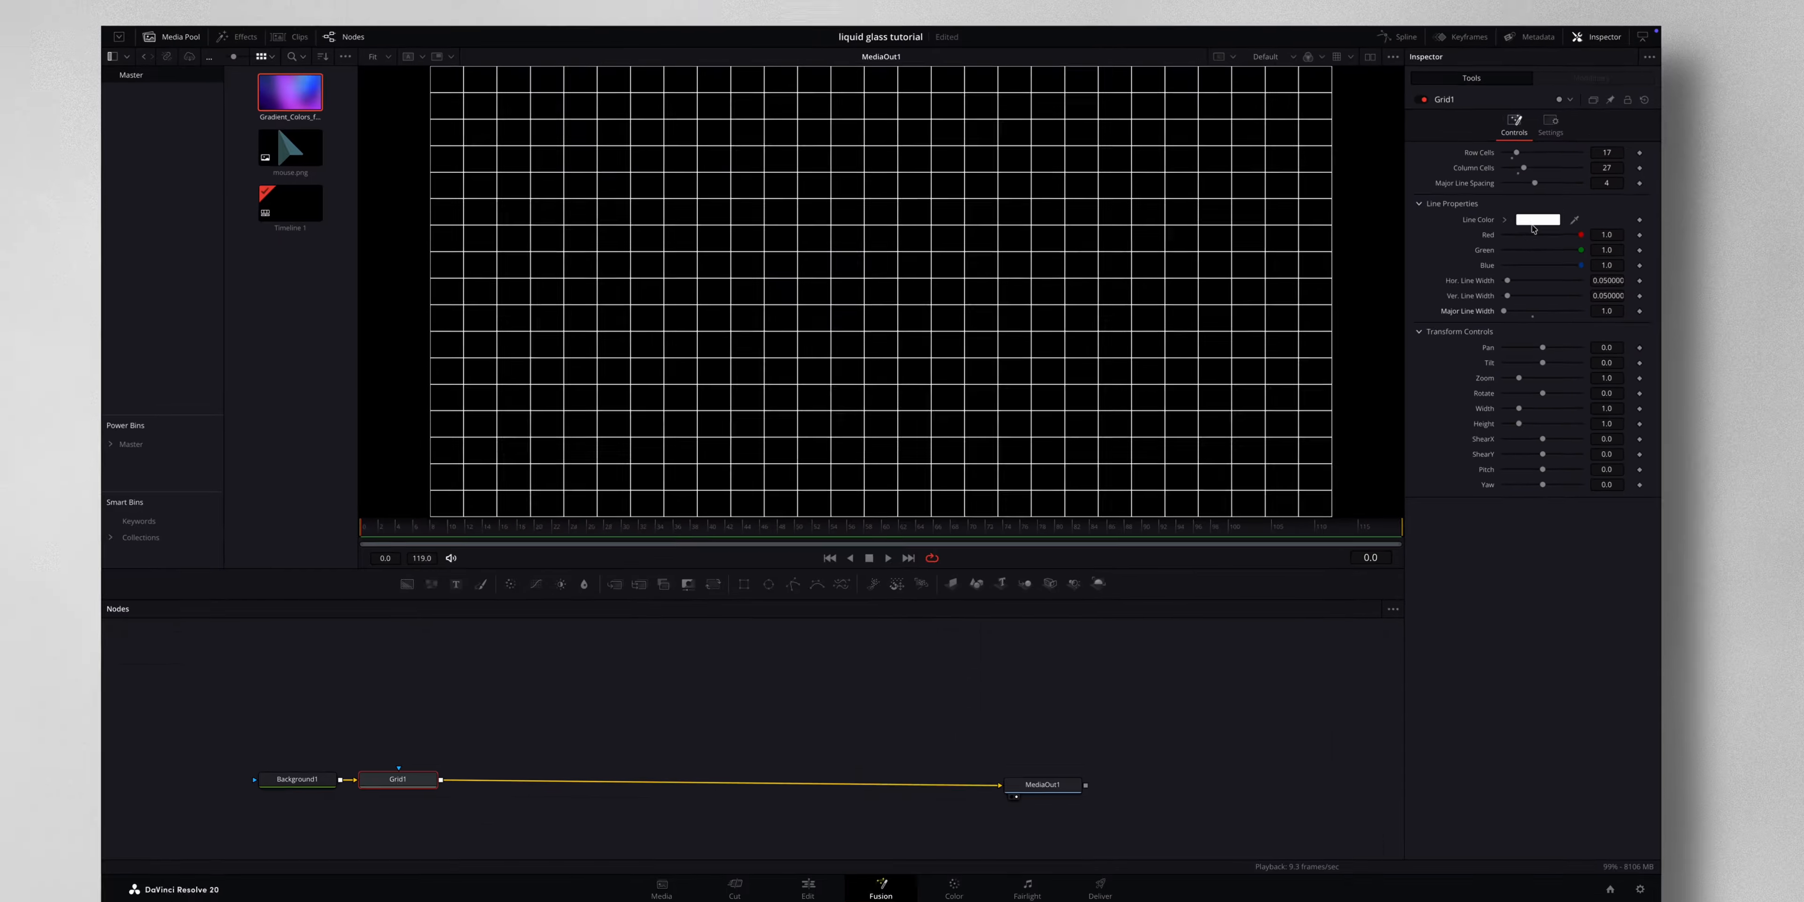
pyautogui.click(1598, 259)
pyautogui.moveTo(1019, 675); pyautogui.dragTo(998, 678)
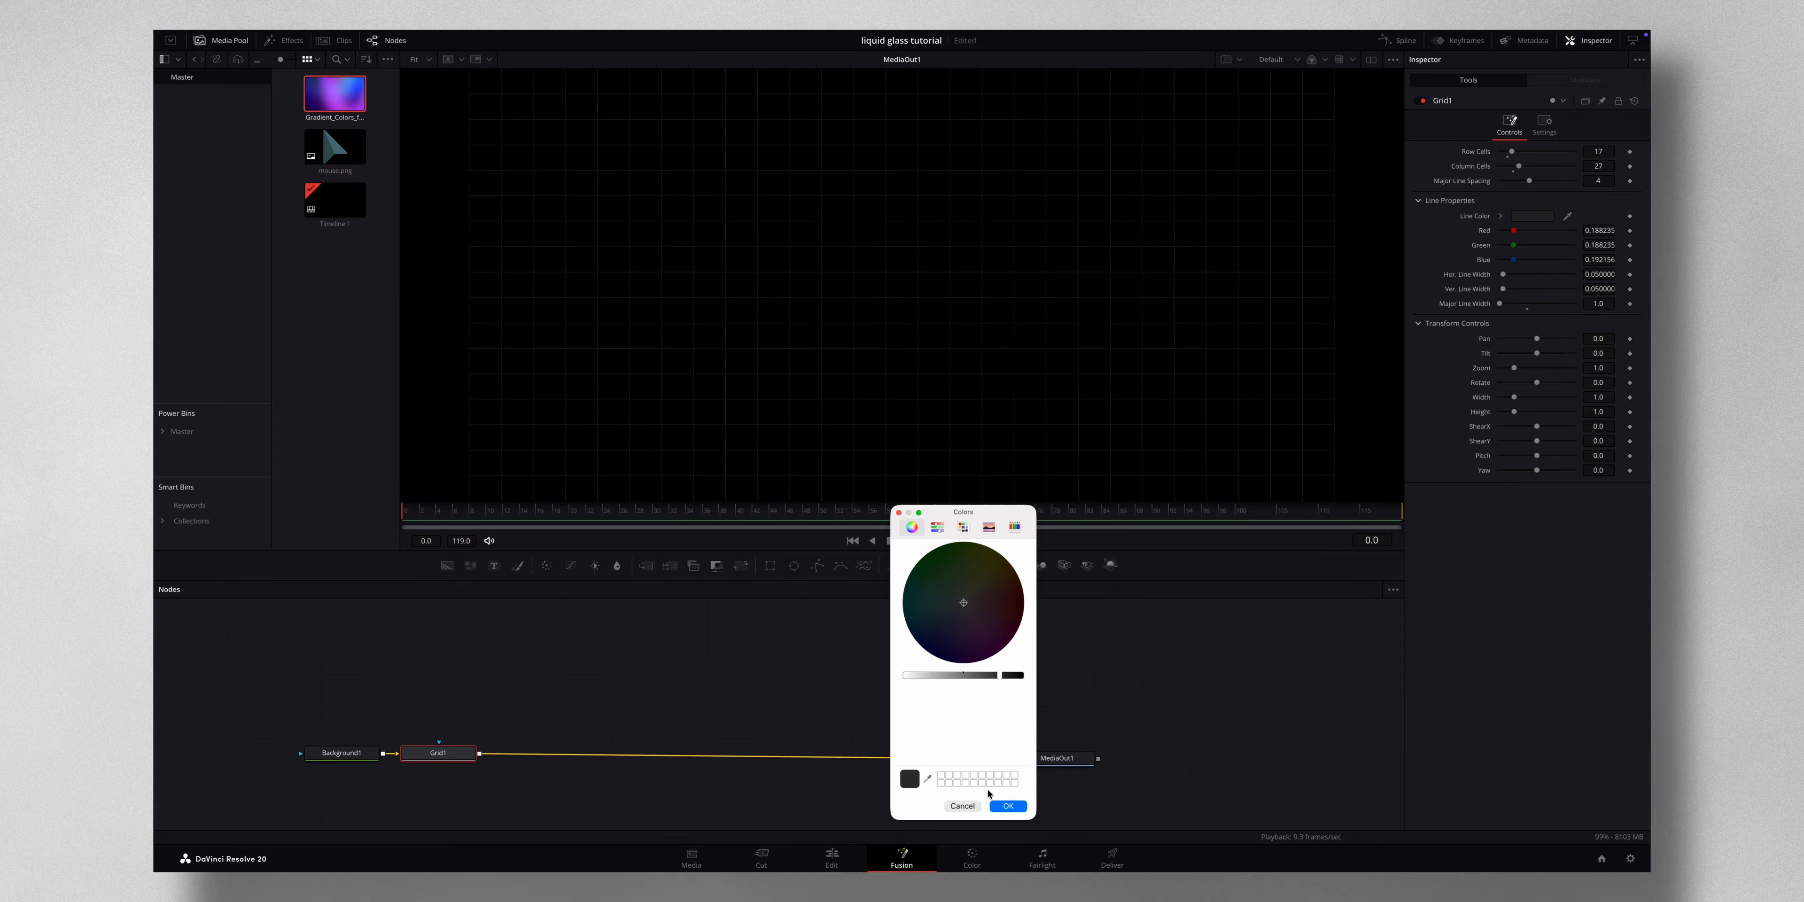
pyautogui.click(1008, 806)
# - Add a Vignette node after Grid1 and increase the vignette's size
pyautogui.moveTo(1052, 761); pyautogui.dragTo(1075, 748)
pyautogui.click(458, 757)
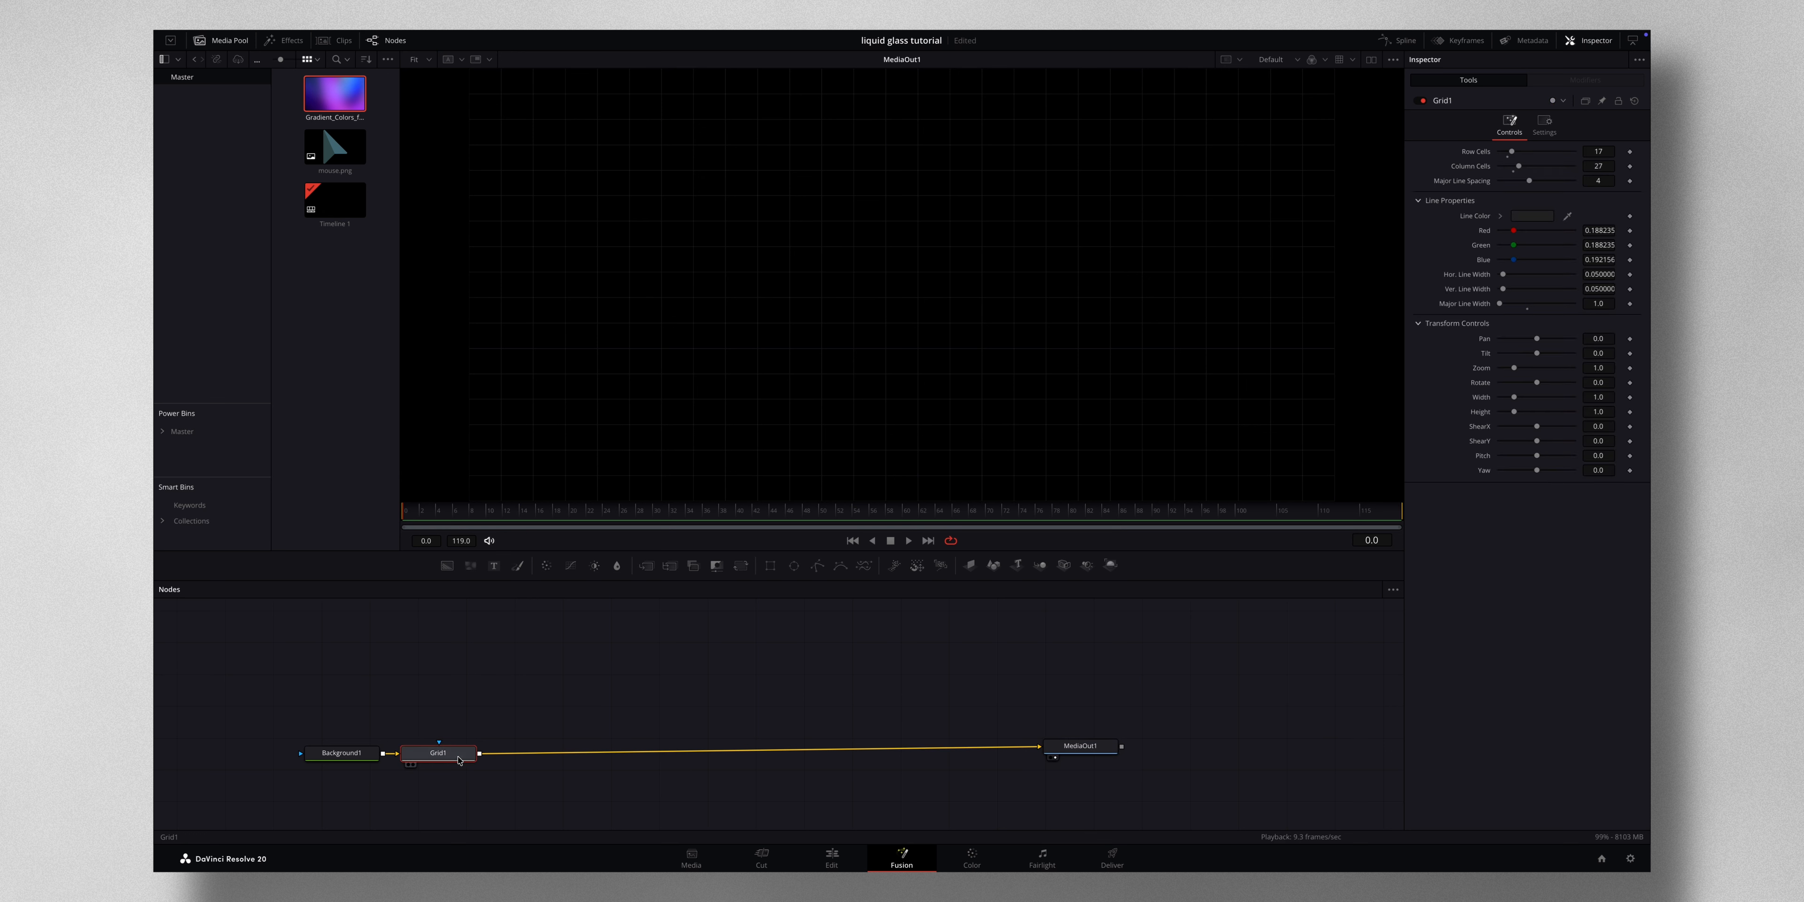
pyautogui.hotkey('shift', 'space')
pyautogui.write('vig')
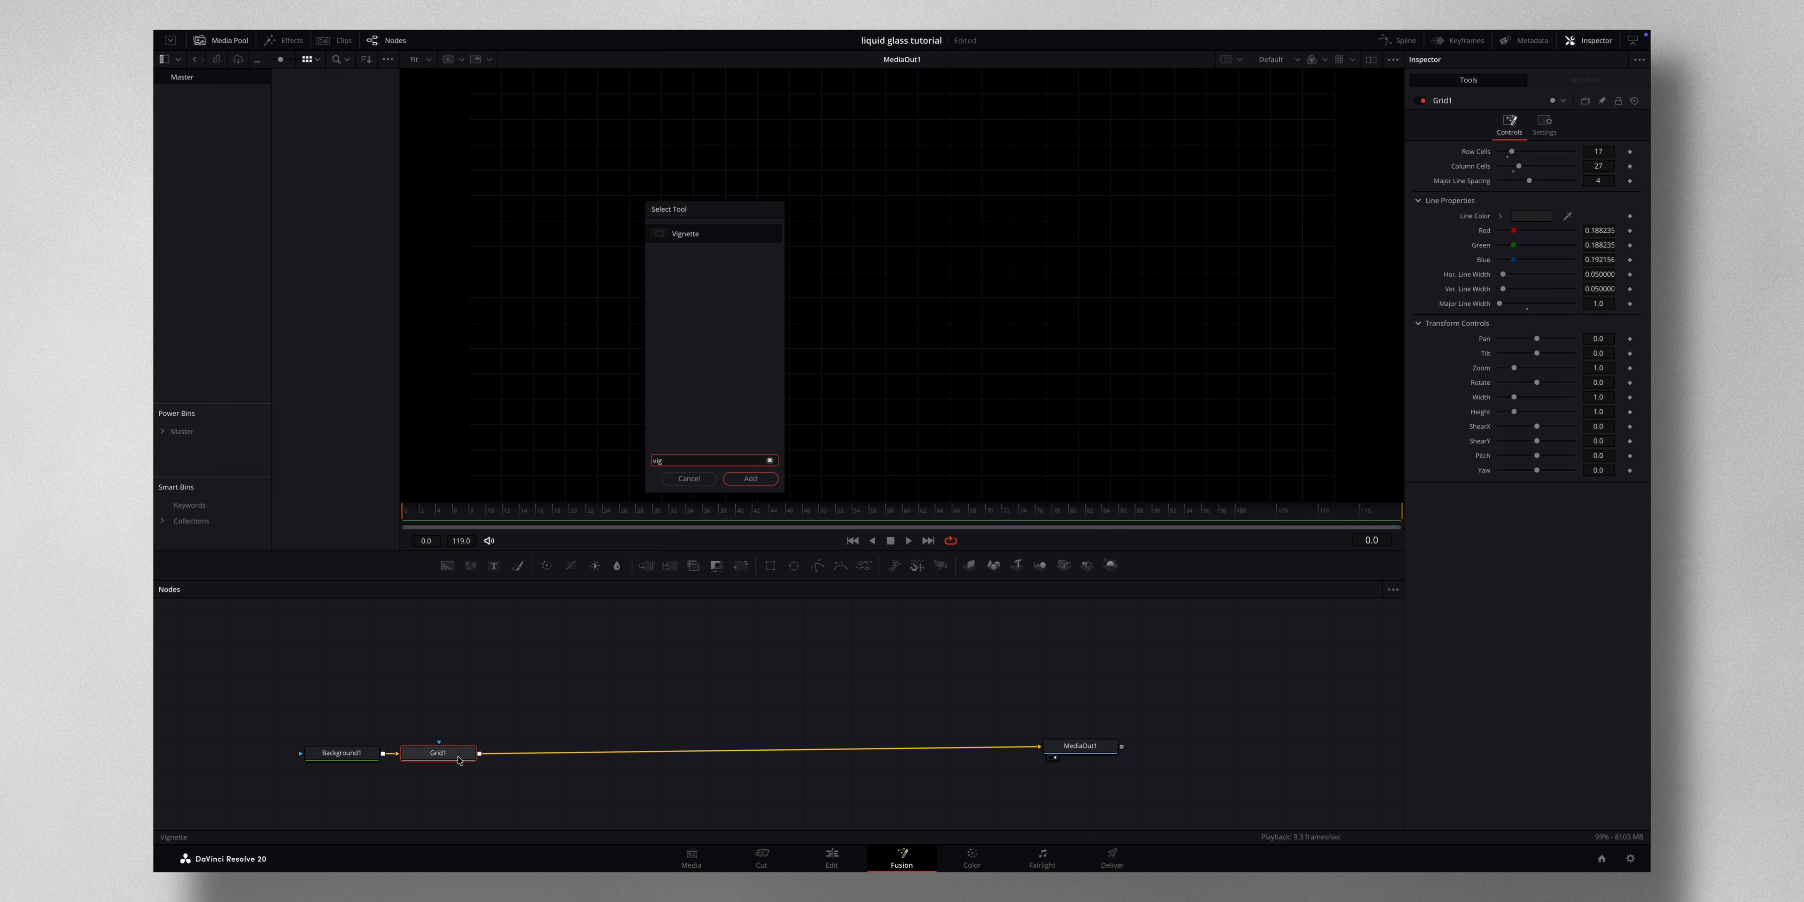
pyautogui.press('Return')
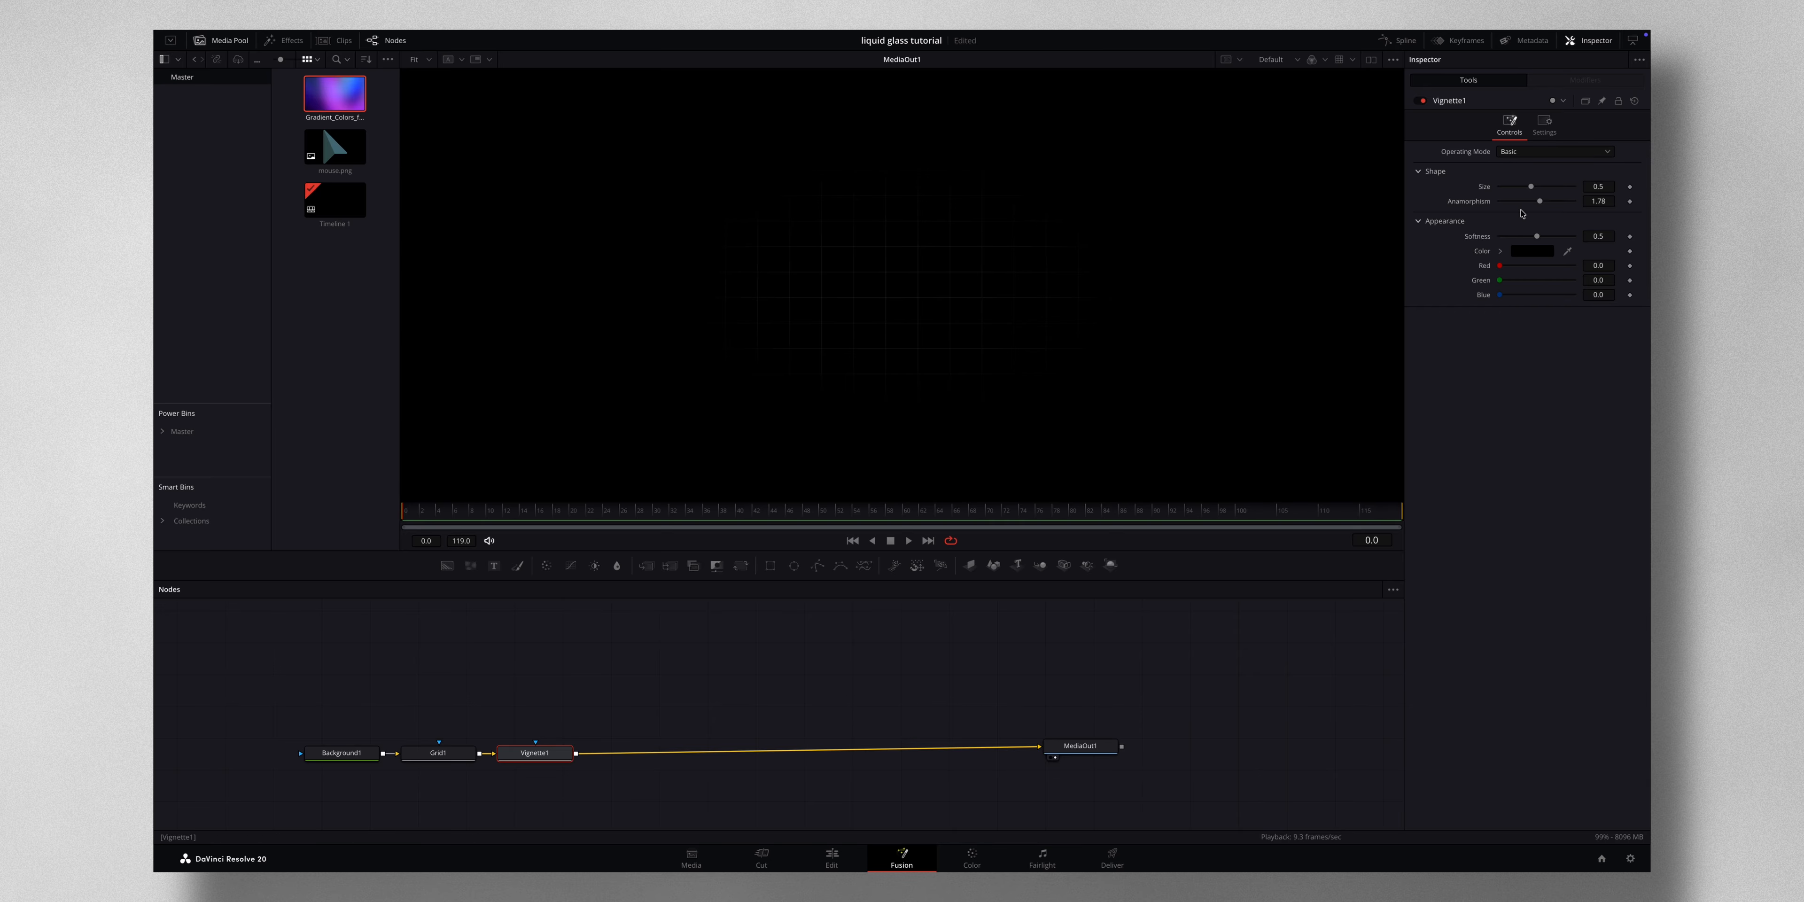
pyautogui.moveTo(1531, 188); pyautogui.dragTo(1554, 187)
# - Merge the Gradient_Colors clip over the Vignette1 output and add a Resize node after the clip
pyautogui.moveTo(1080, 746); pyautogui.dragTo(1196, 754)
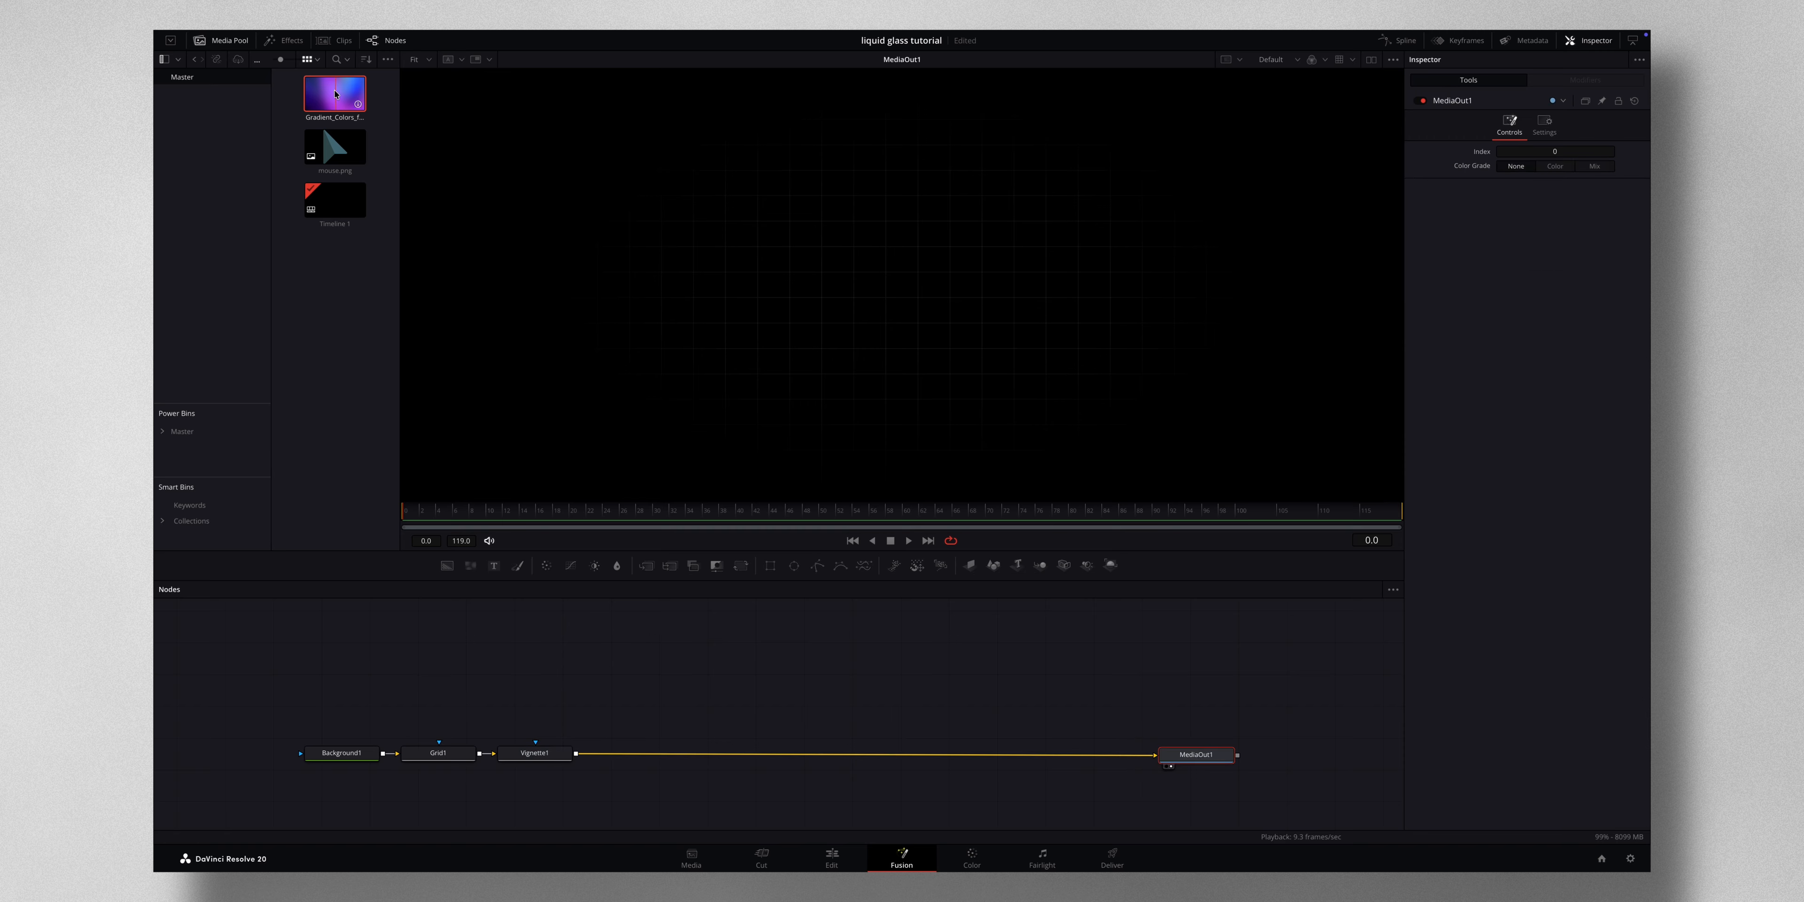
pyautogui.moveTo(329, 101); pyautogui.dragTo(576, 755)
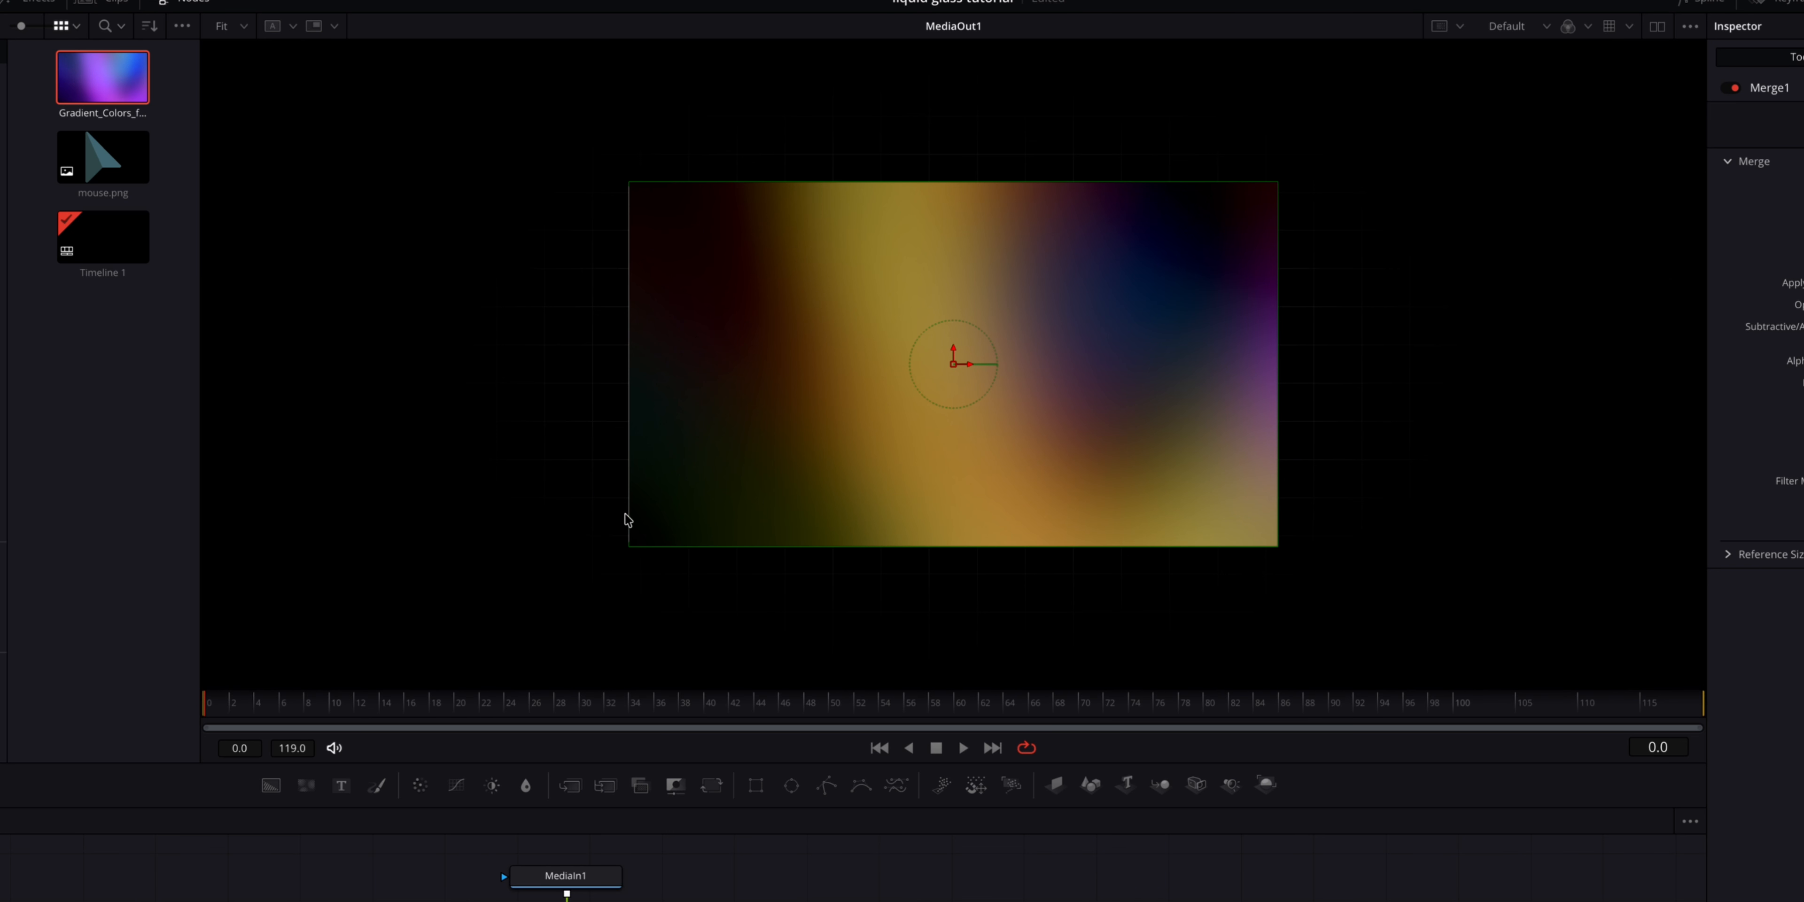
pyautogui.click(580, 875)
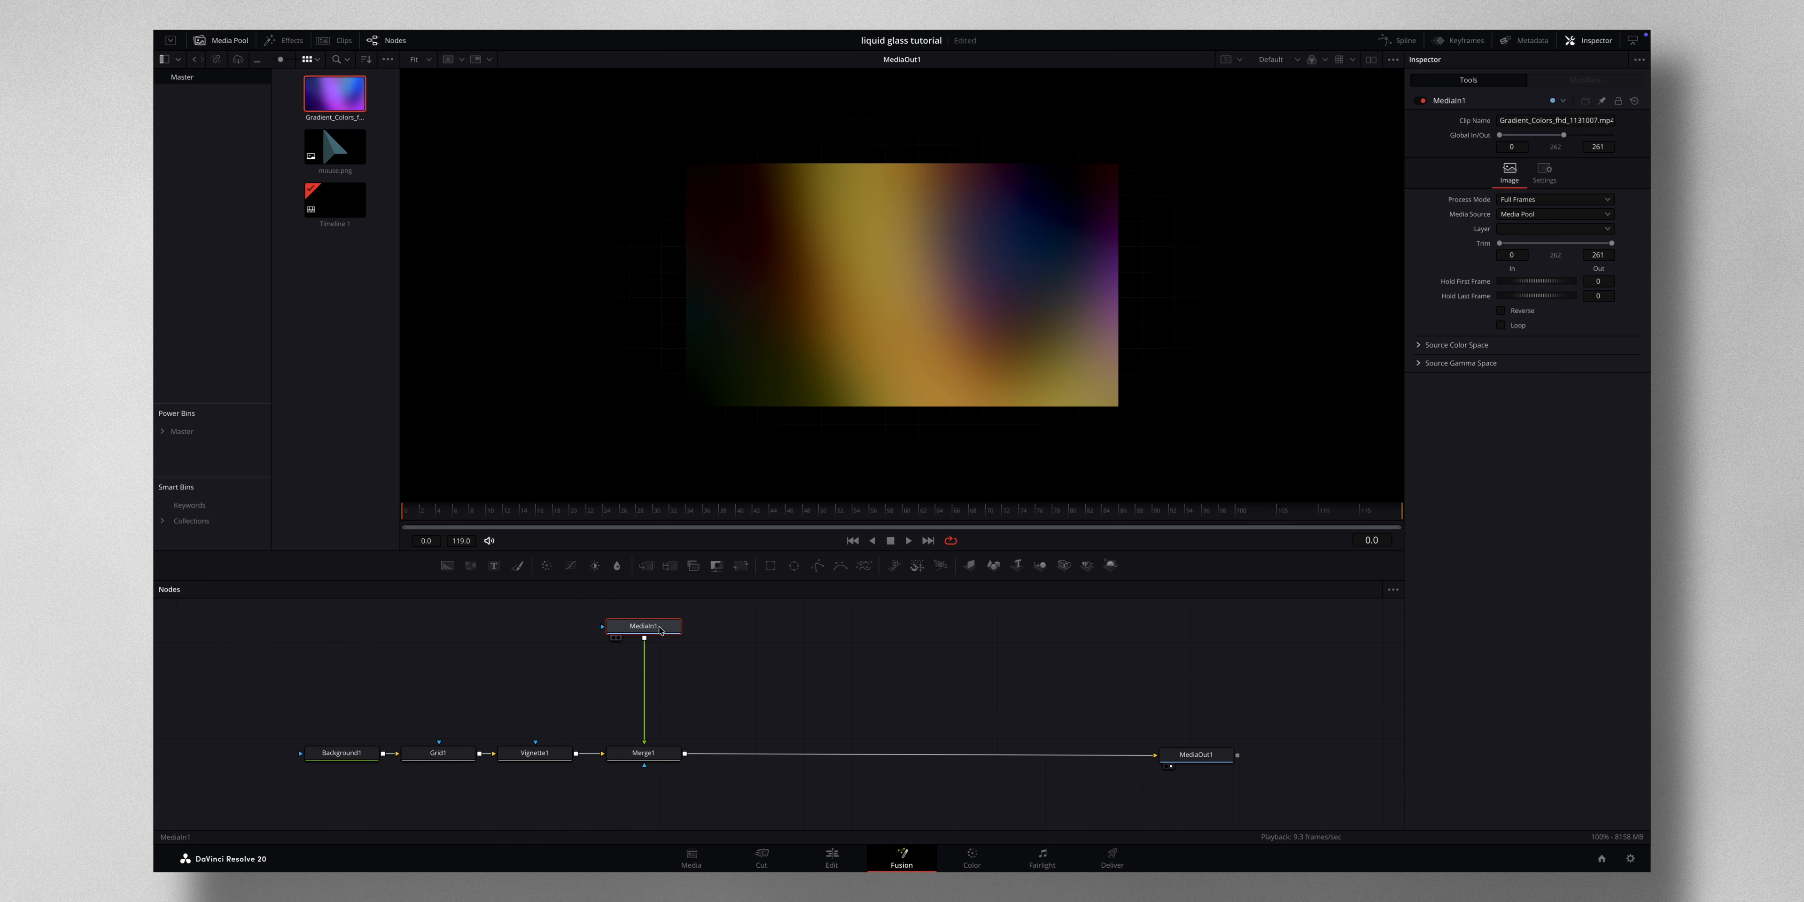
pyautogui.hotkey('shift', 'space')
pyautogui.write('res')
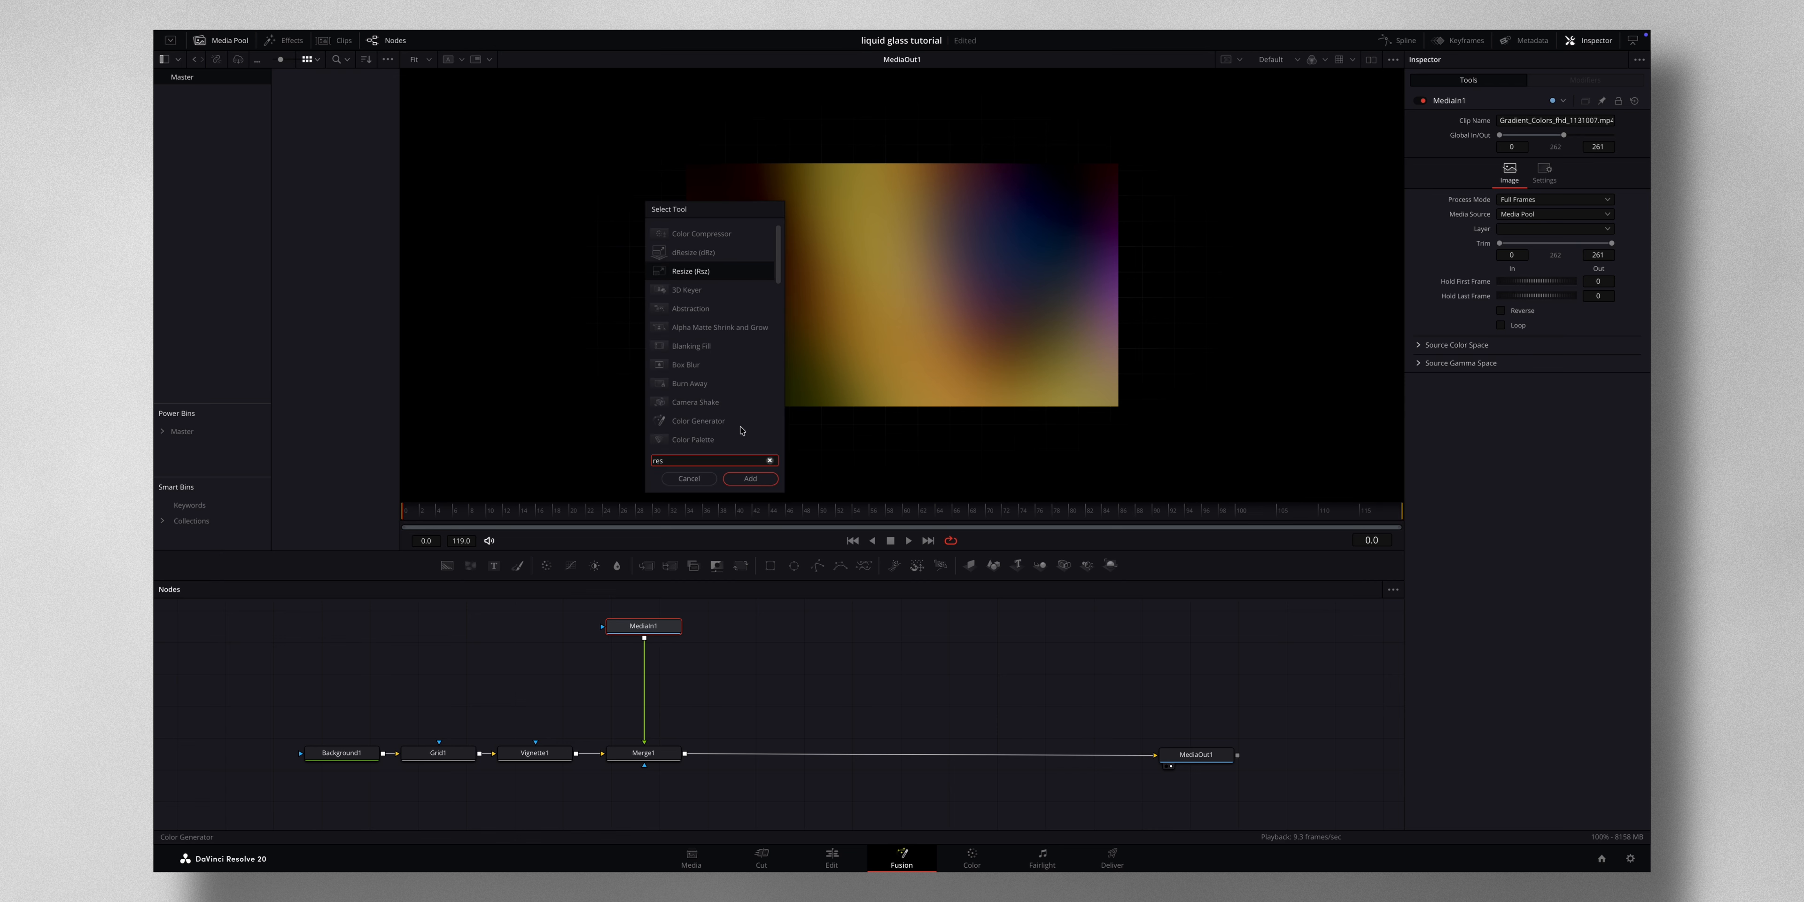
pyautogui.click(704, 271)
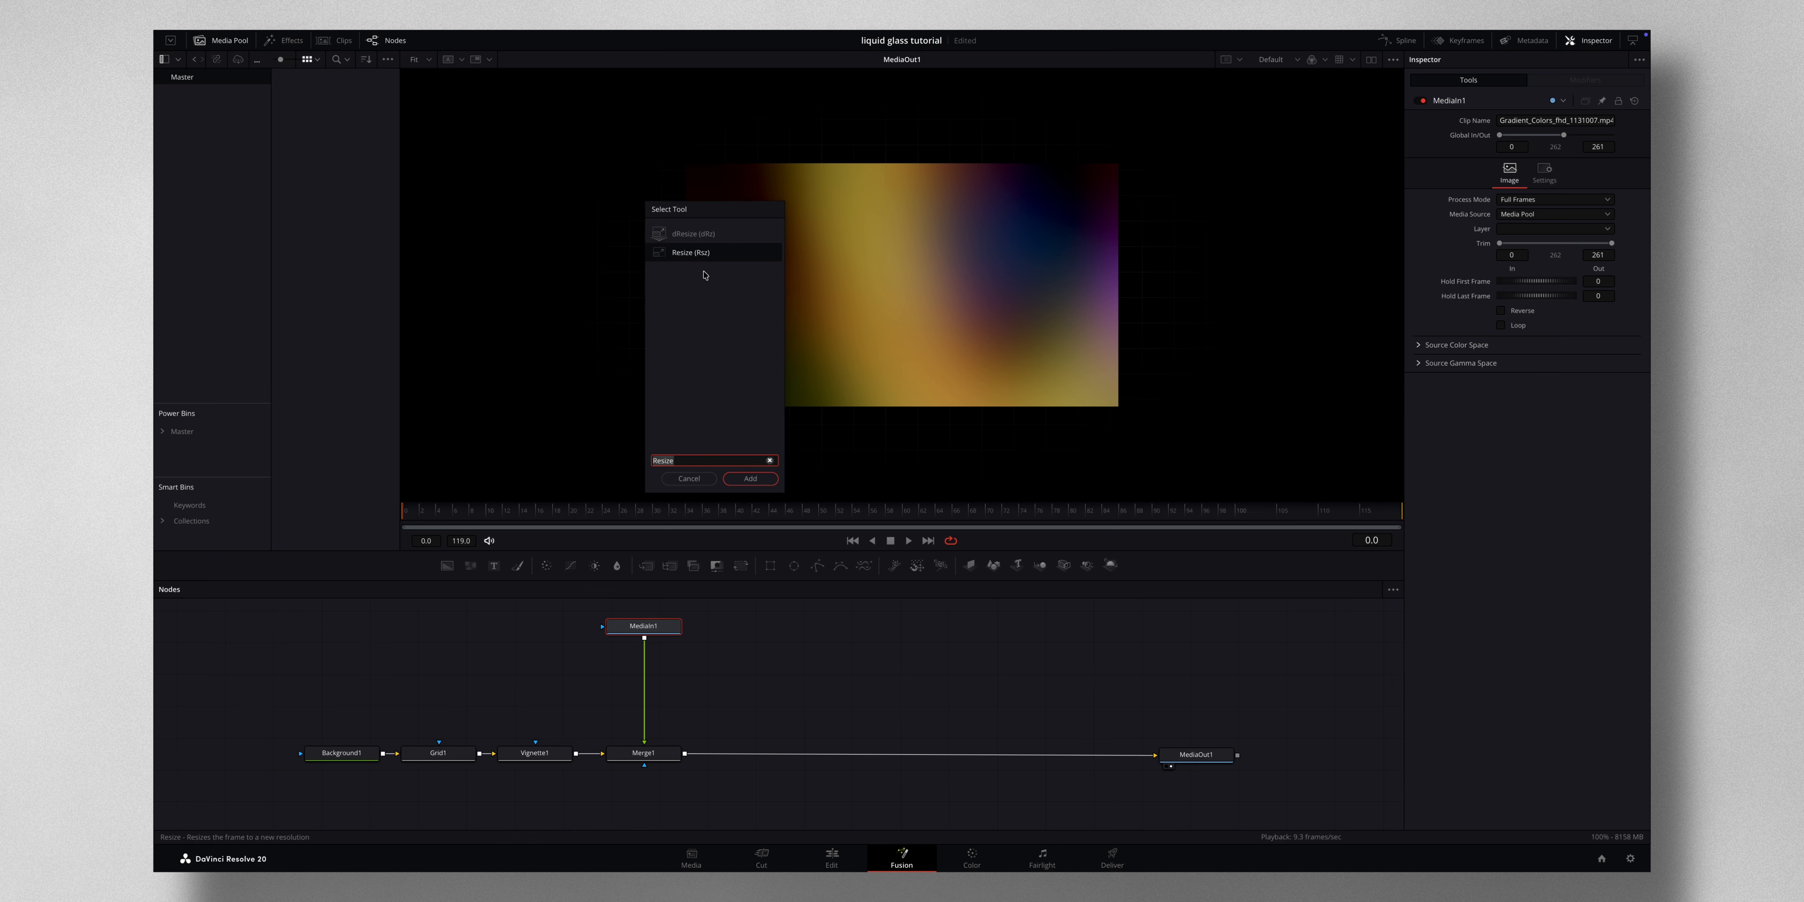
pyautogui.click(755, 481)
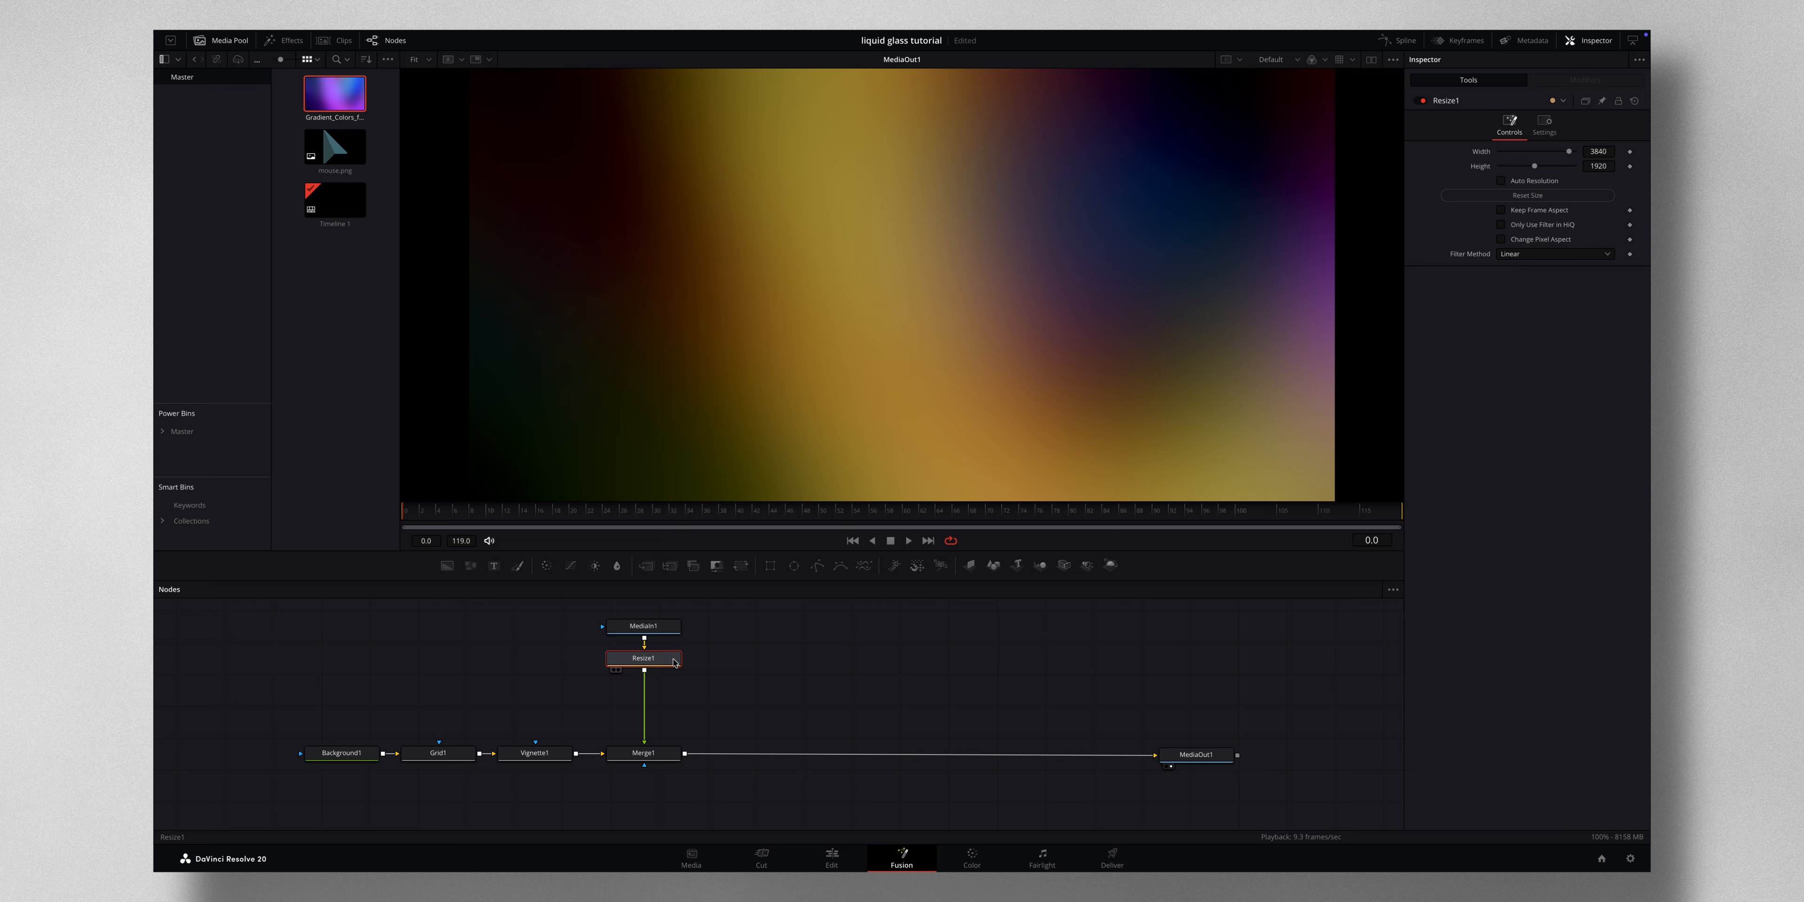
# - Add a Blur node after Resize1 and set its blur size to 55.1
pyautogui.moveTo(713, 676); pyautogui.dragTo(616, 616)
pyautogui.moveTo(668, 653); pyautogui.dragTo(667, 641)
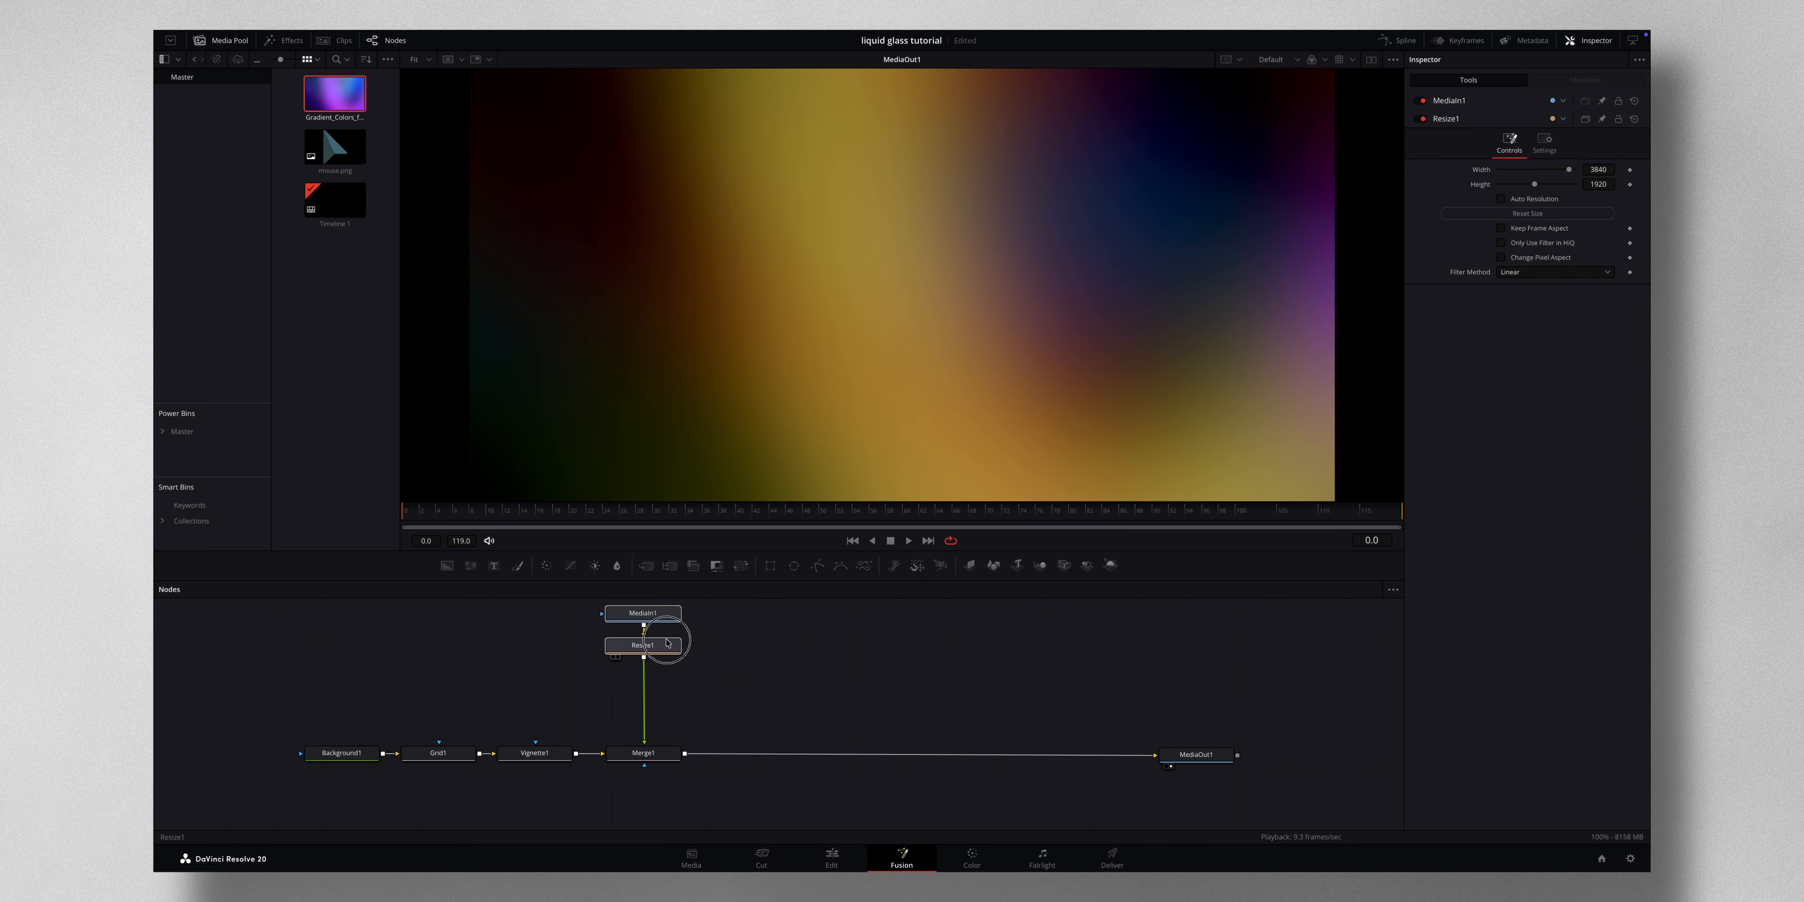
pyautogui.click(668, 646)
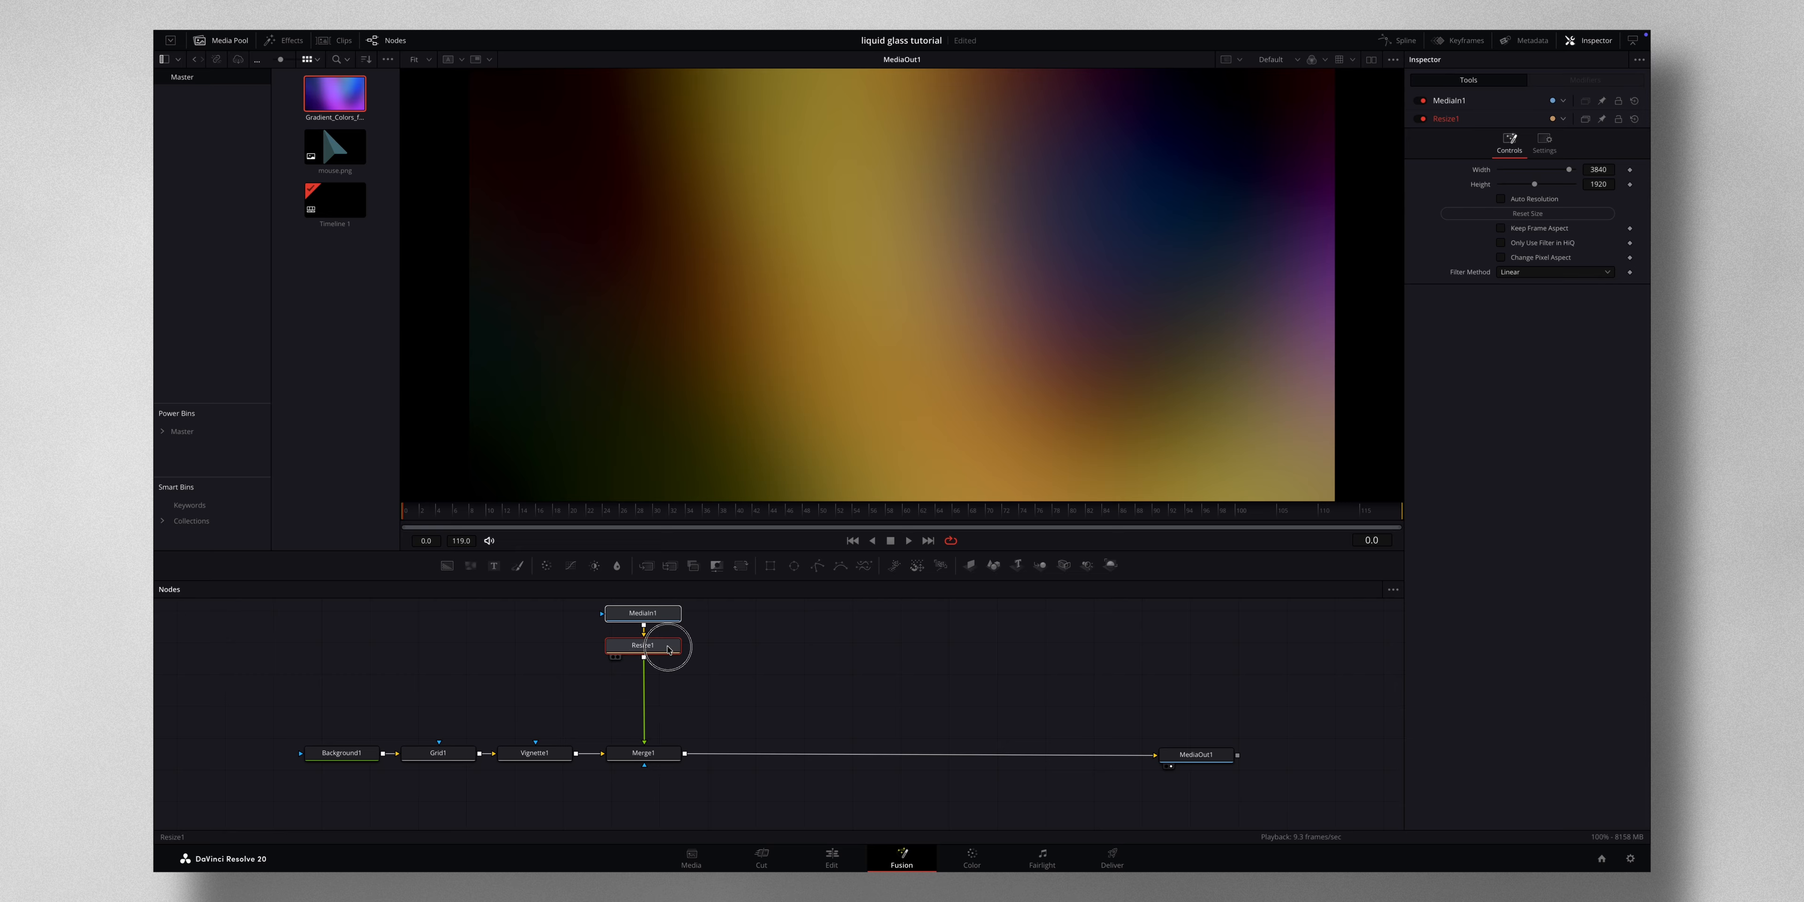
pyautogui.hotkey('shift', 'space')
pyautogui.write('blu')
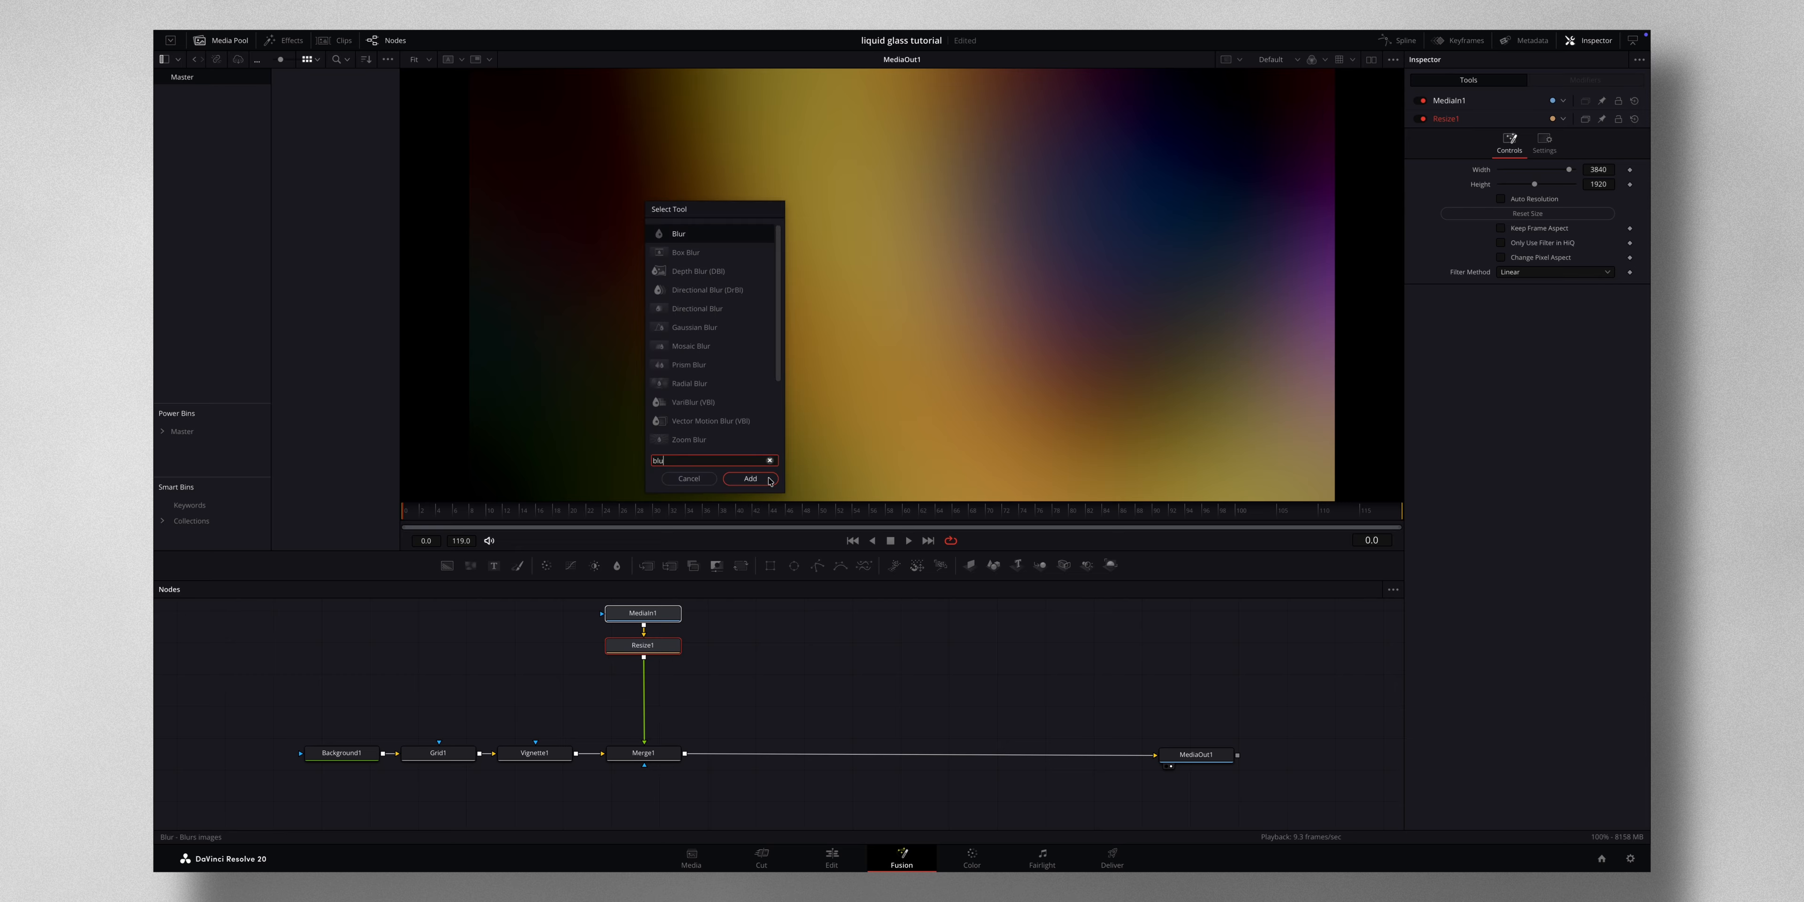
pyautogui.click(751, 478)
pyautogui.moveTo(1500, 197); pyautogui.dragTo(1541, 196)
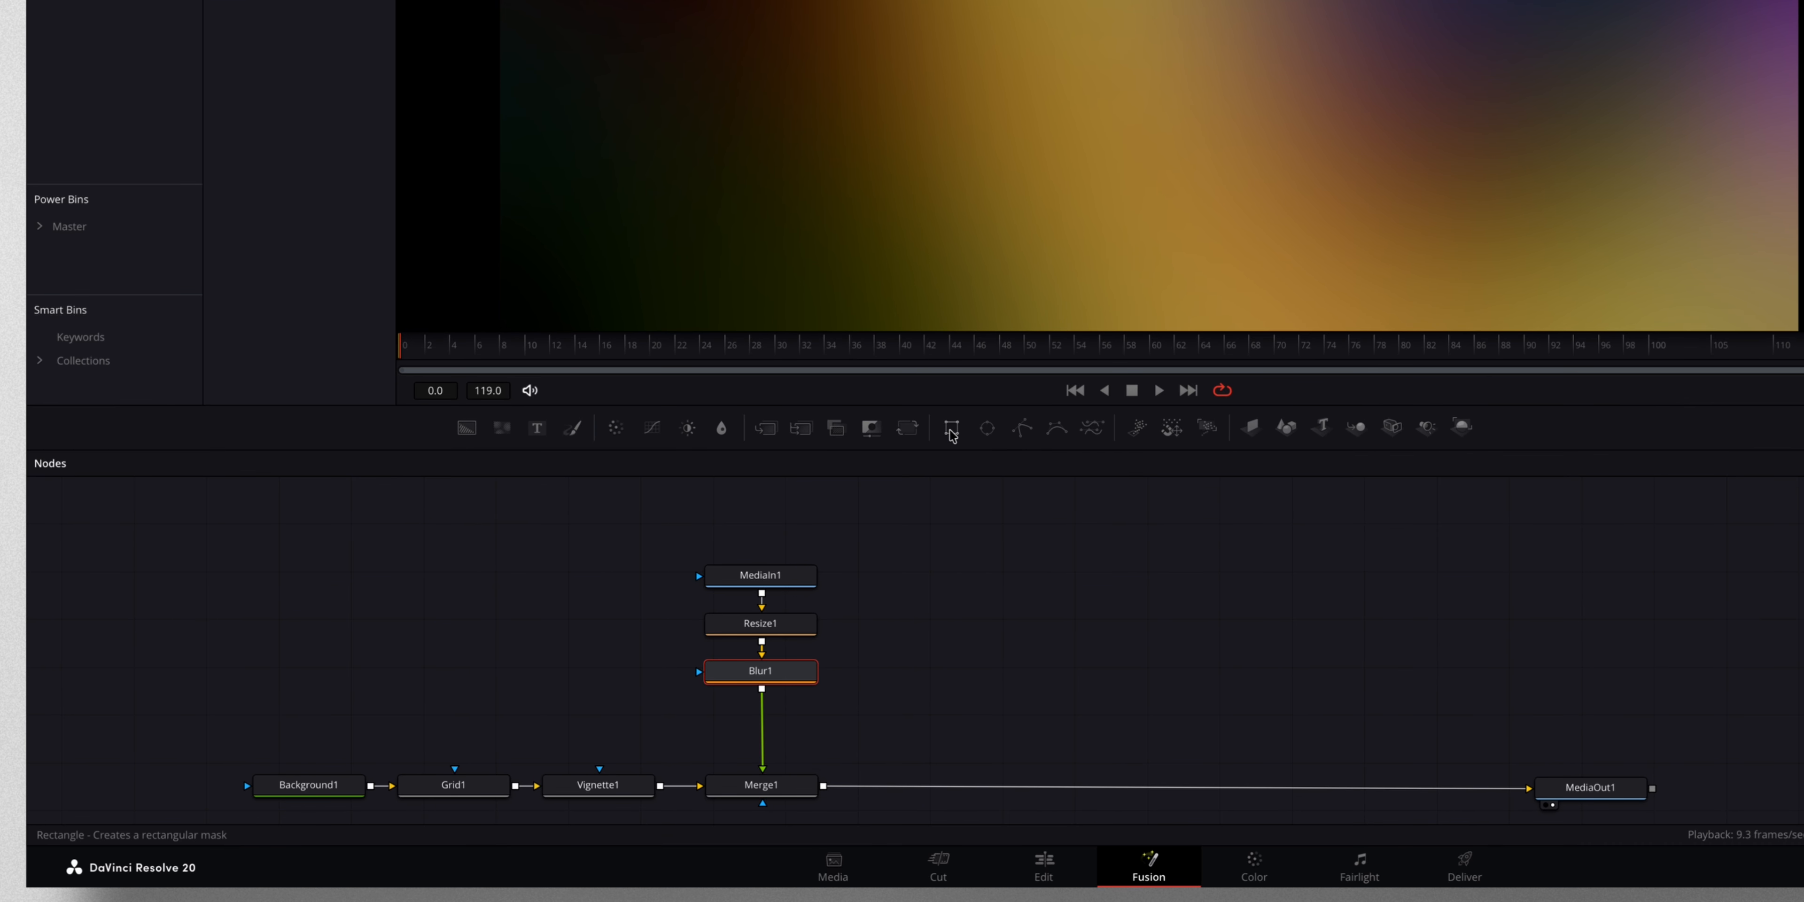
# - Mask MediaIn1 with a Rectangle of width 0.425, height 0.291, corner radius 0.496 and a soft edge of about 0.14
pyautogui.moveTo(951, 433); pyautogui.dragTo(566, 577)
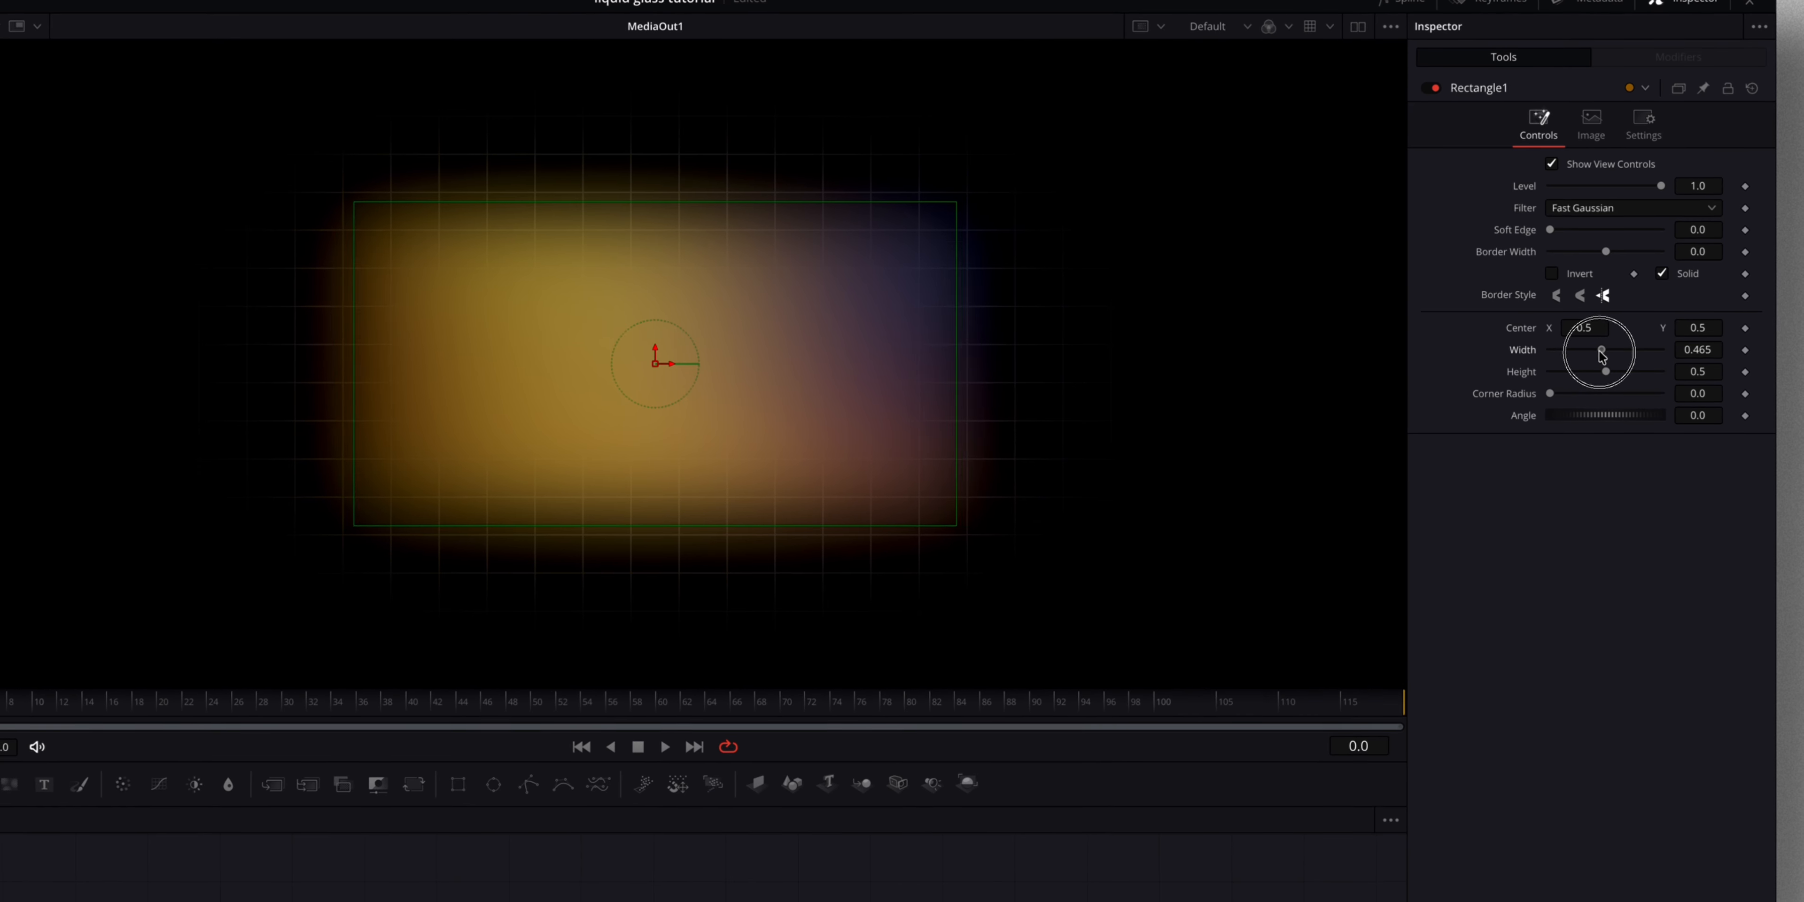
pyautogui.moveTo(1537, 275); pyautogui.dragTo(1531, 276)
pyautogui.moveTo(1606, 373)
pyautogui.mouseDown()
pyautogui.moveTo(1578, 393)
pyautogui.moveTo(1634, 393)
pyautogui.moveTo(1605, 393)
pyautogui.mouseUp()
pyautogui.moveTo(1551, 229); pyautogui.dragTo(1631, 230)
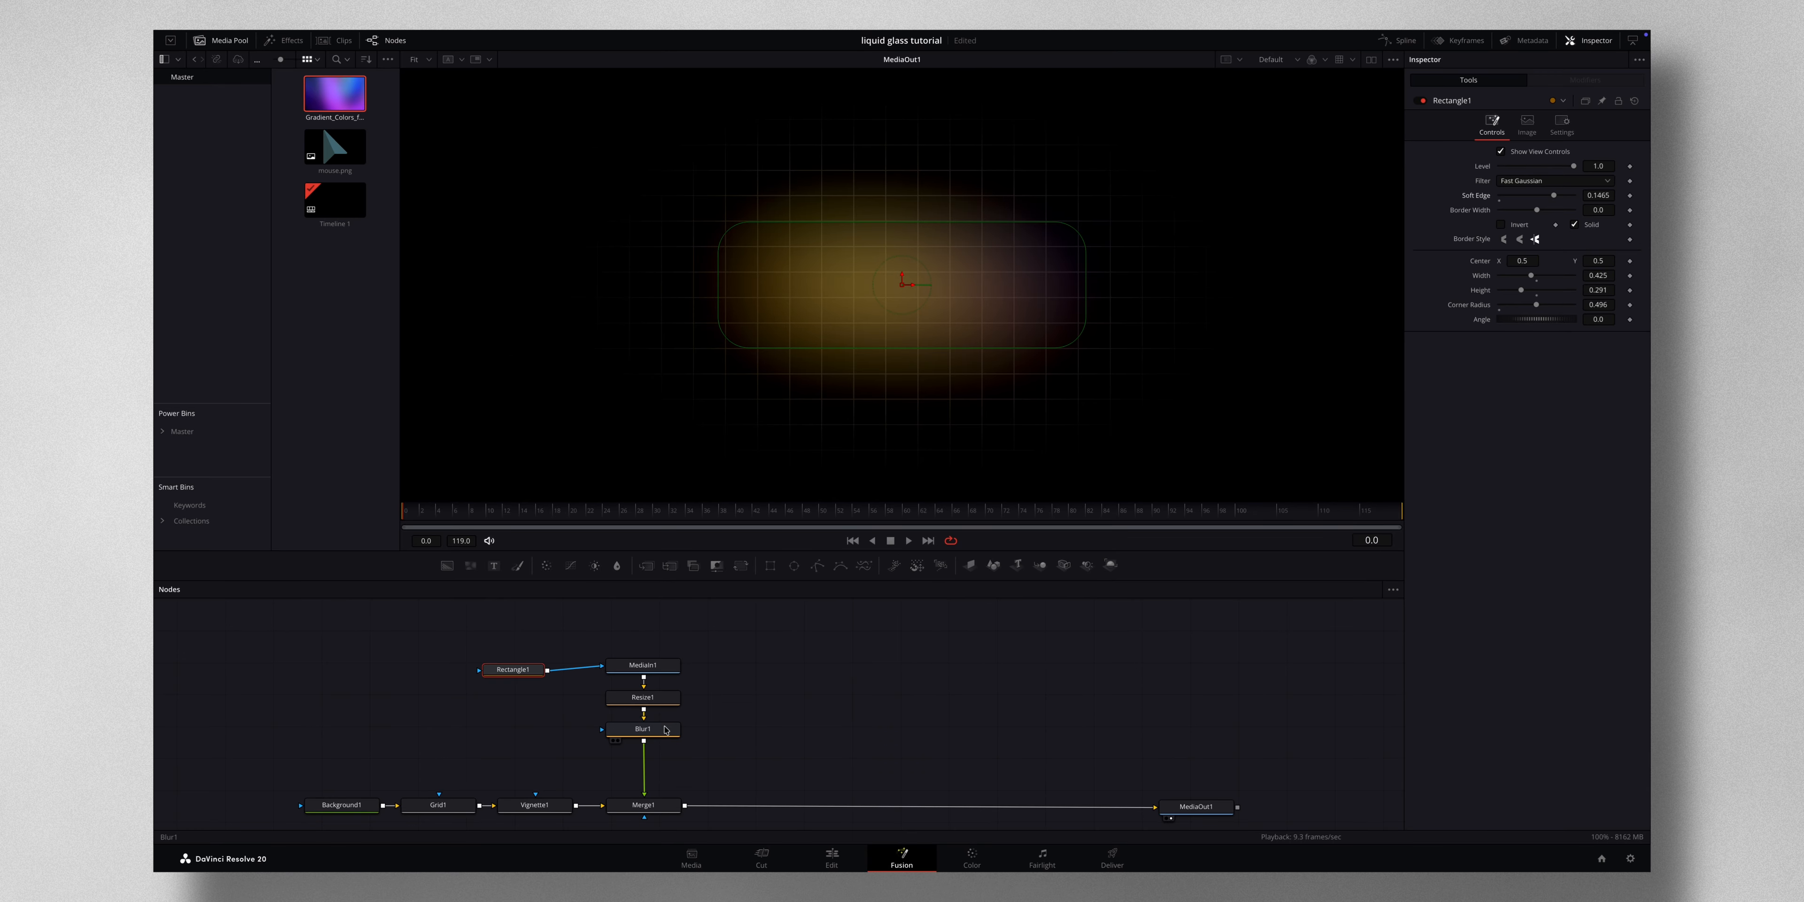
# - Add a Transform node after Blur1 and increase its size so the gradient fills more of the frame
pyautogui.click(665, 730)
pyautogui.hotkey('shift', 'space')
pyautogui.write('transform')
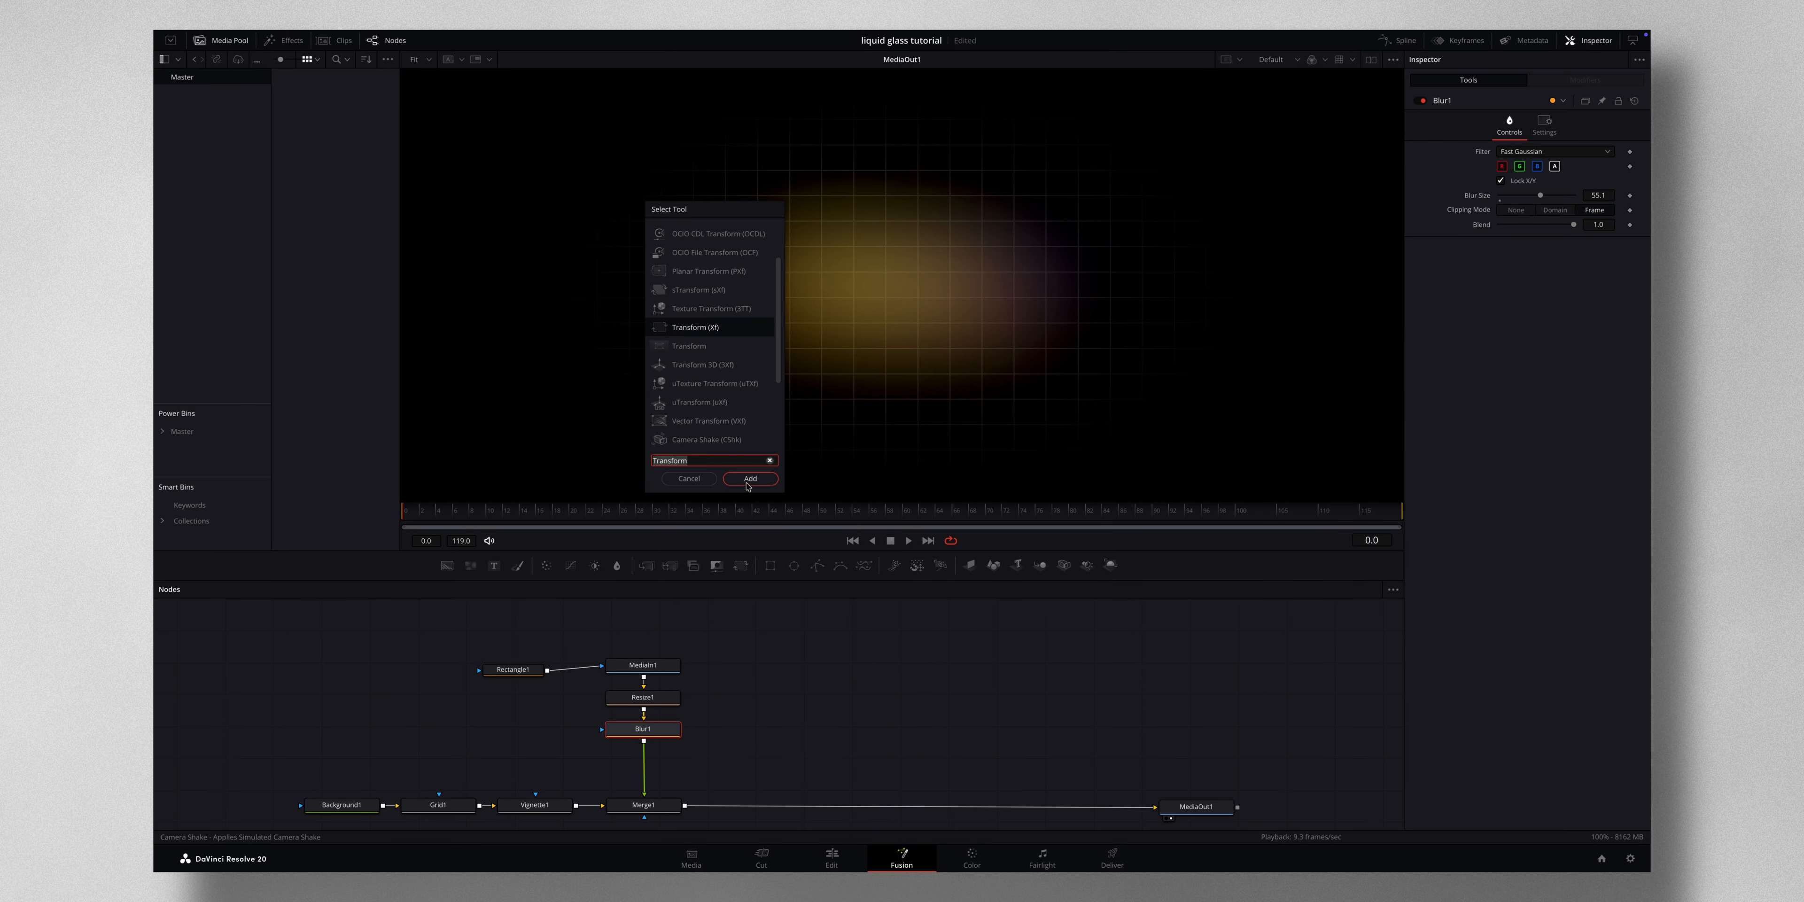
pyautogui.click(751, 481)
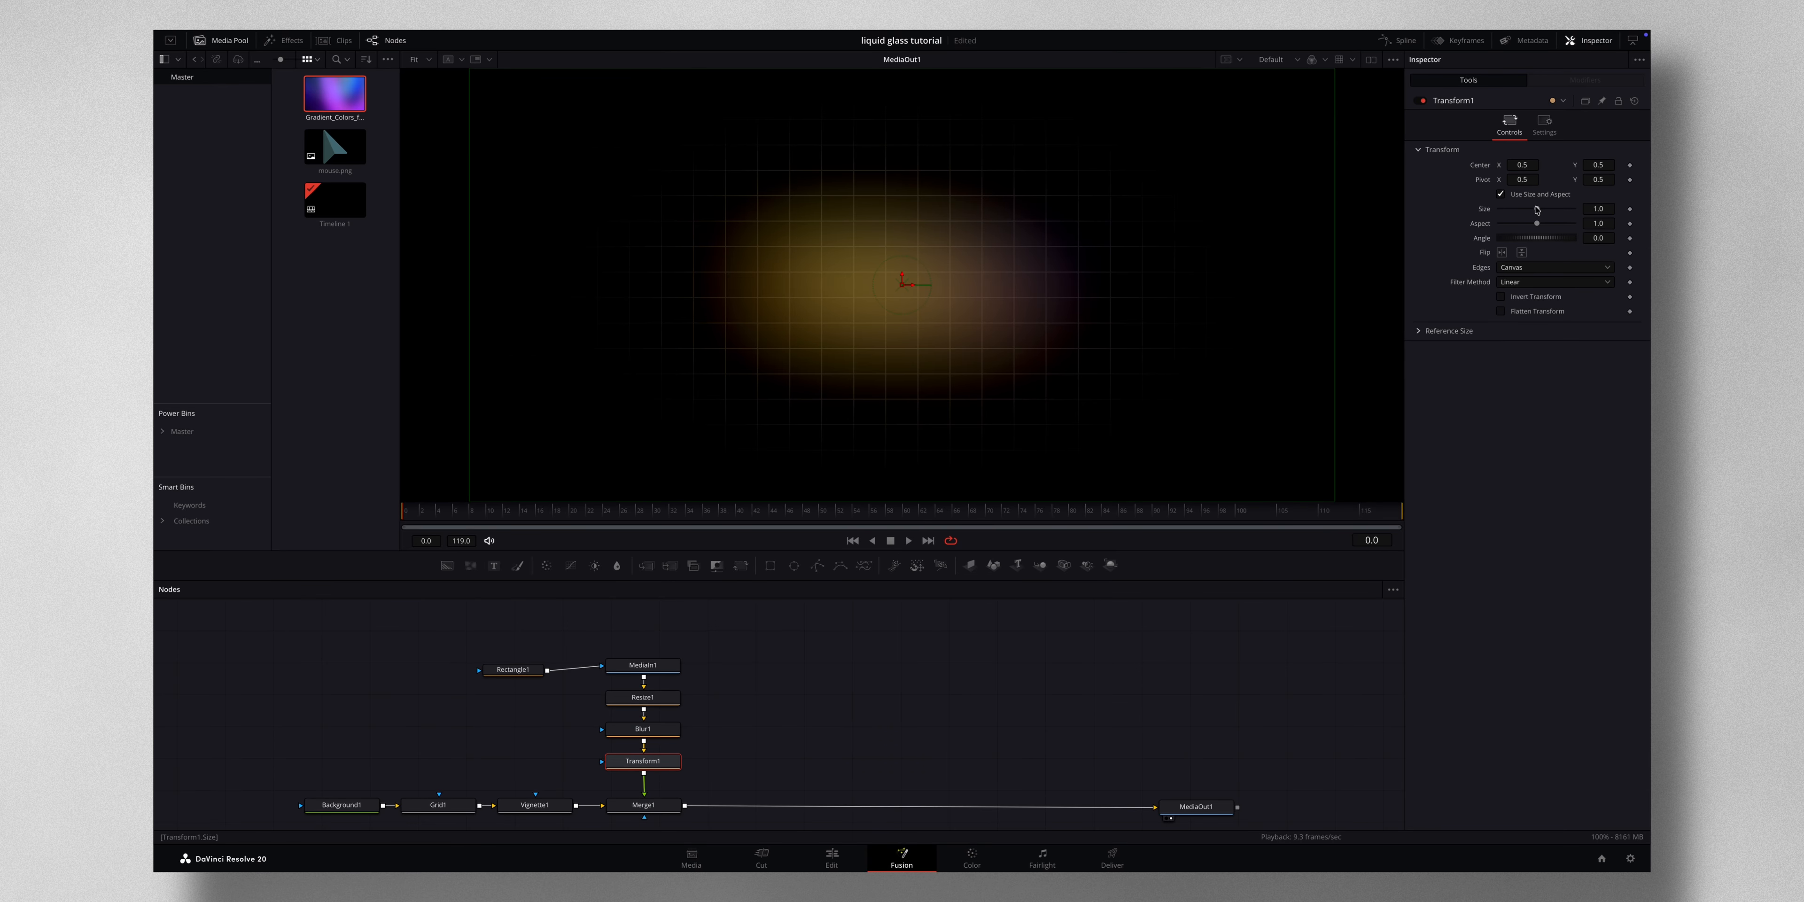
pyautogui.moveTo(1537, 210); pyautogui.dragTo(1543, 210)
pyautogui.moveTo(1543, 210); pyautogui.dragTo(1544, 210)
# - Enlarge the rectangle mask to about 0.483 wide and 0.42 high, and move the playhead to frame 80
pyautogui.click(513, 670)
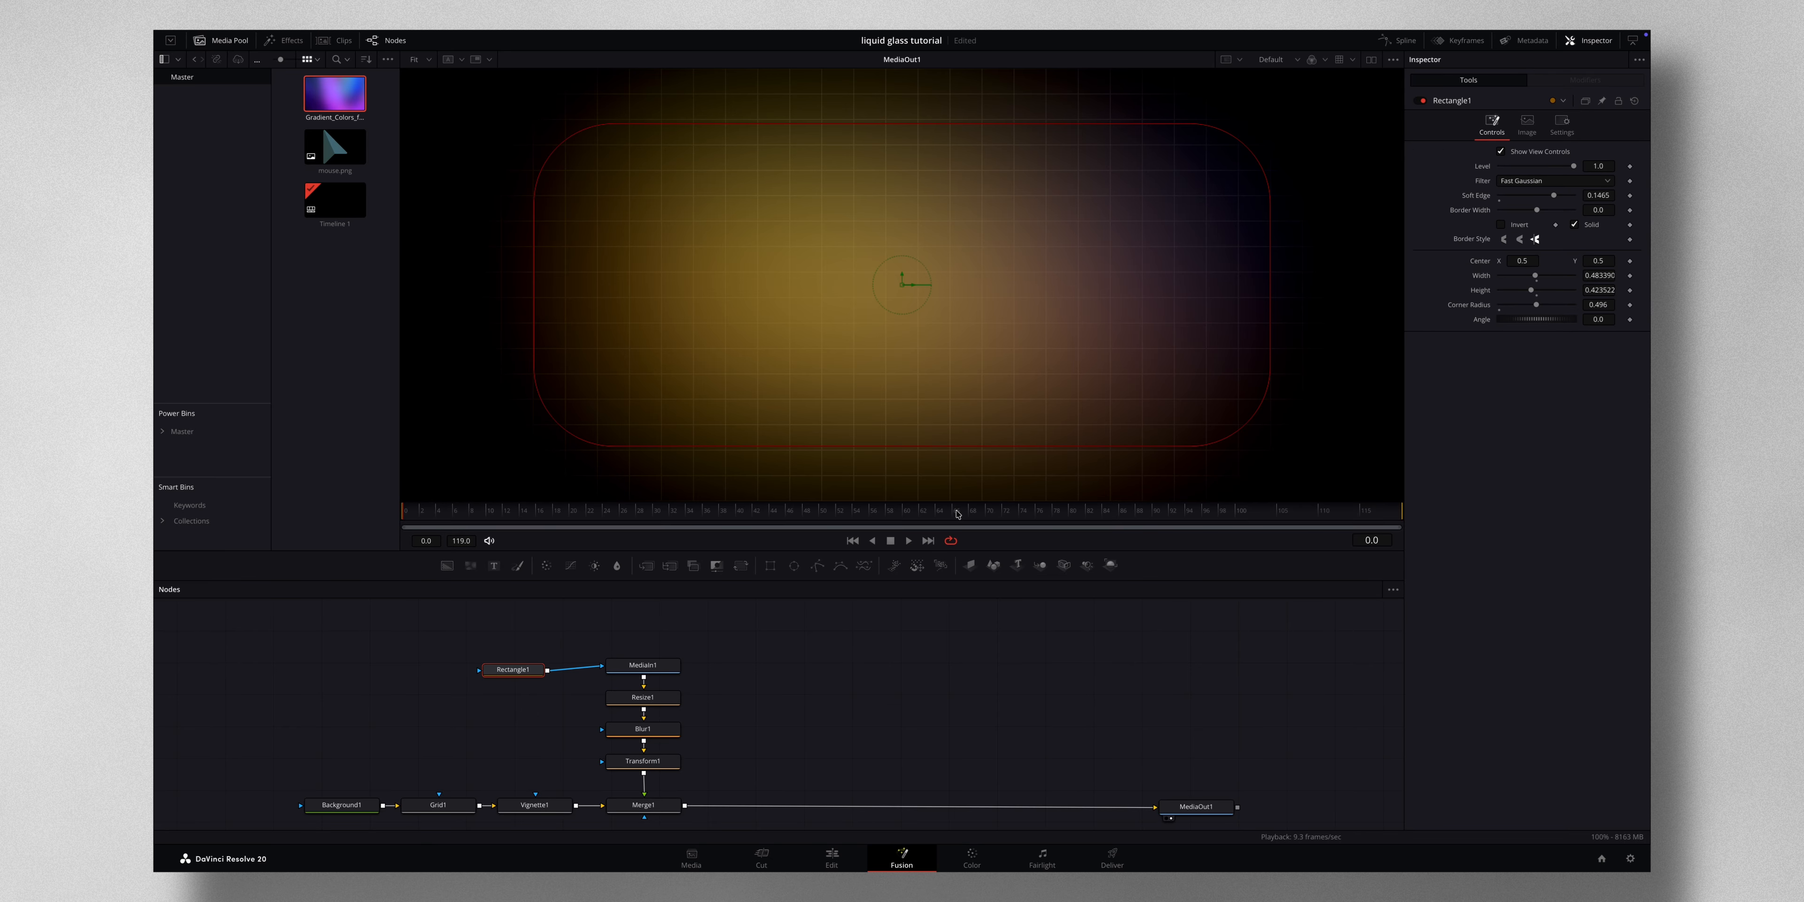
pyautogui.moveTo(634, 513); pyautogui.dragTo(1072, 511)
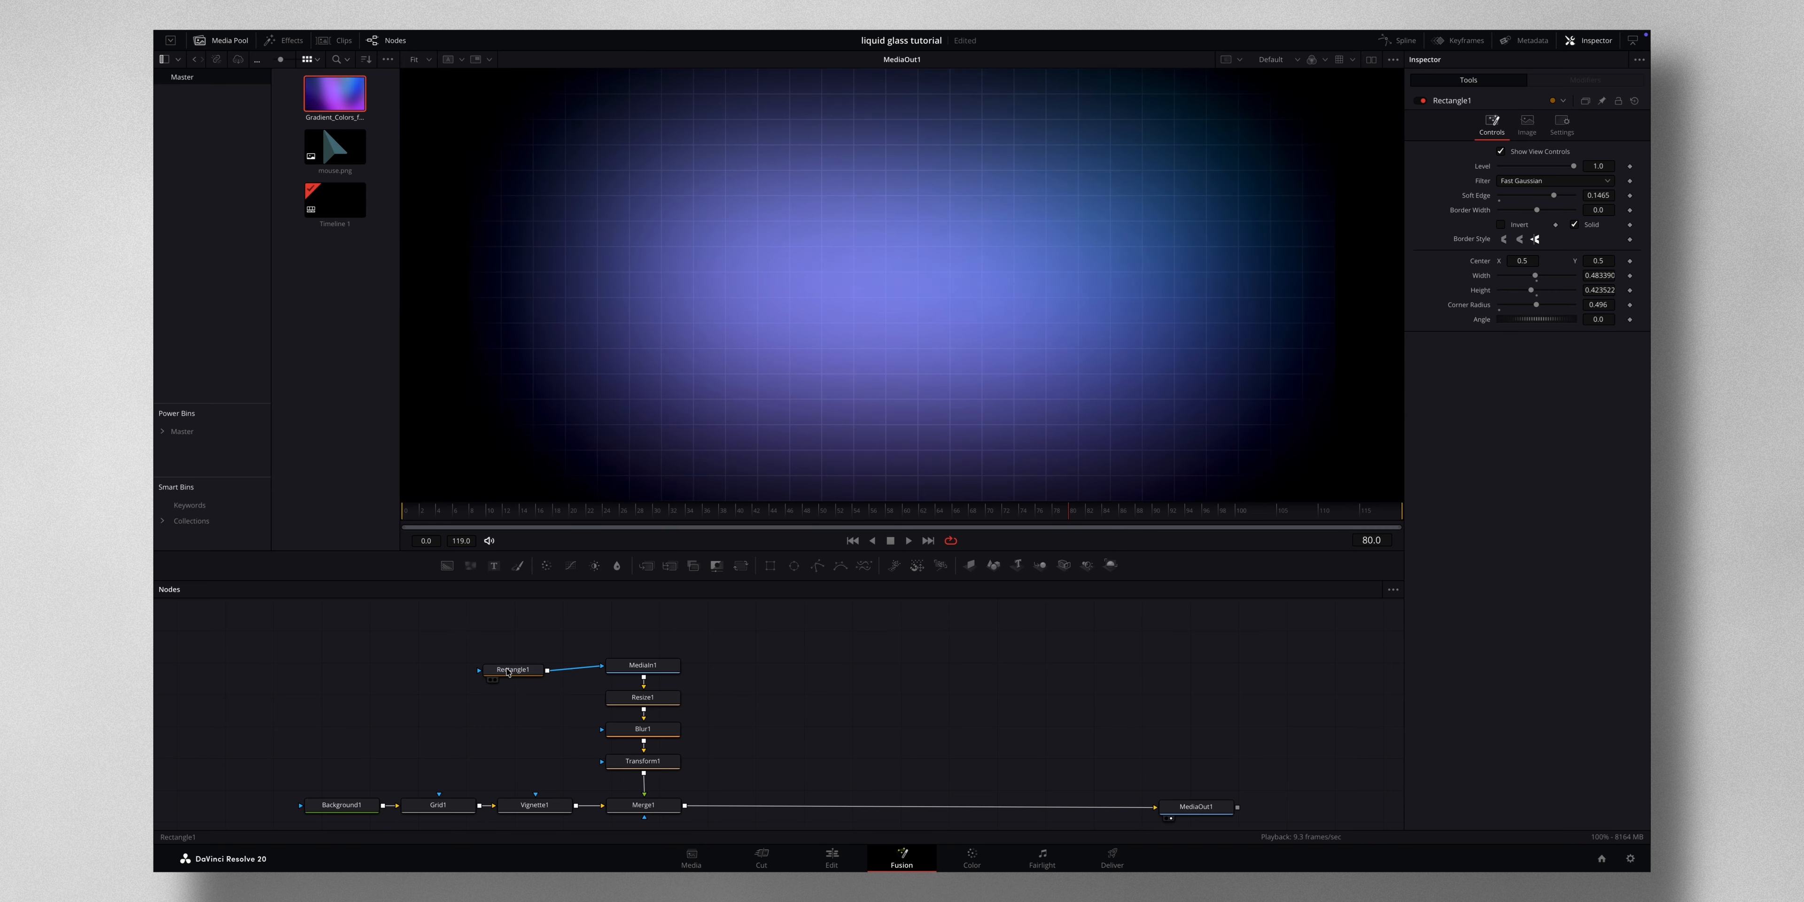
pyautogui.moveTo(508, 671)
pyautogui.mouseDown()
pyautogui.moveTo(644, 743)
pyautogui.moveTo(529, 655)
pyautogui.mouseUp()
# - Add a second Merge node between Merge1 and MediaOut1
pyautogui.scroll(-2, 721, 761)
pyautogui.hscroll(2, 721, 759)
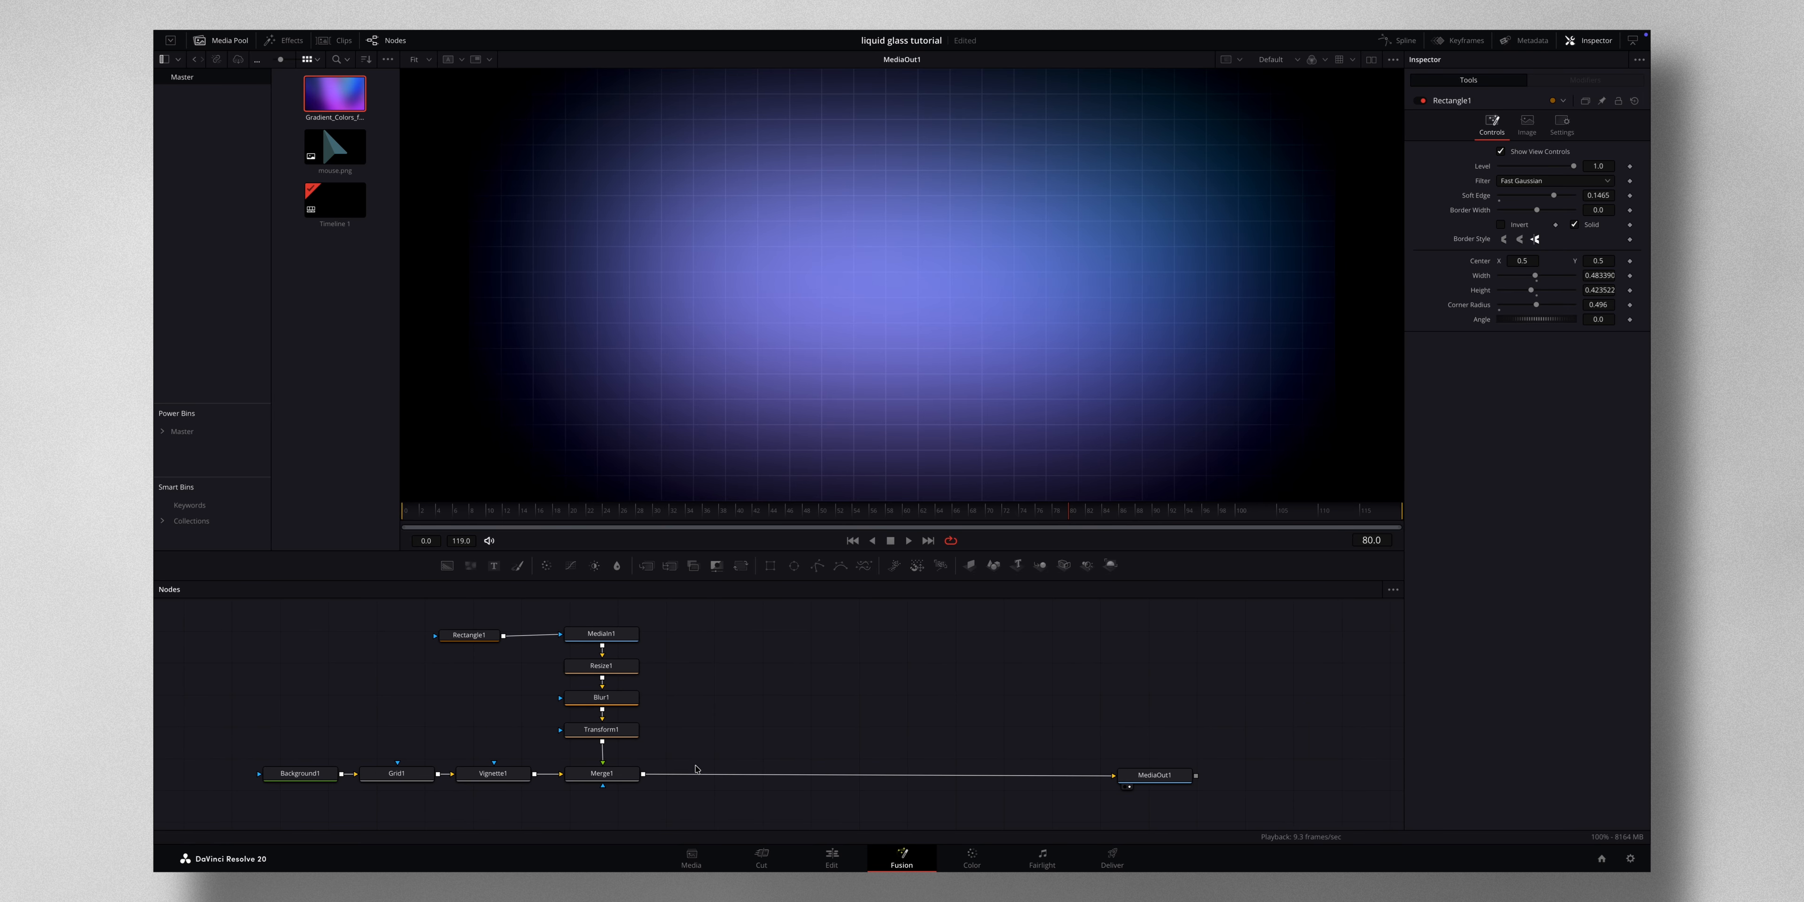
pyautogui.click(628, 774)
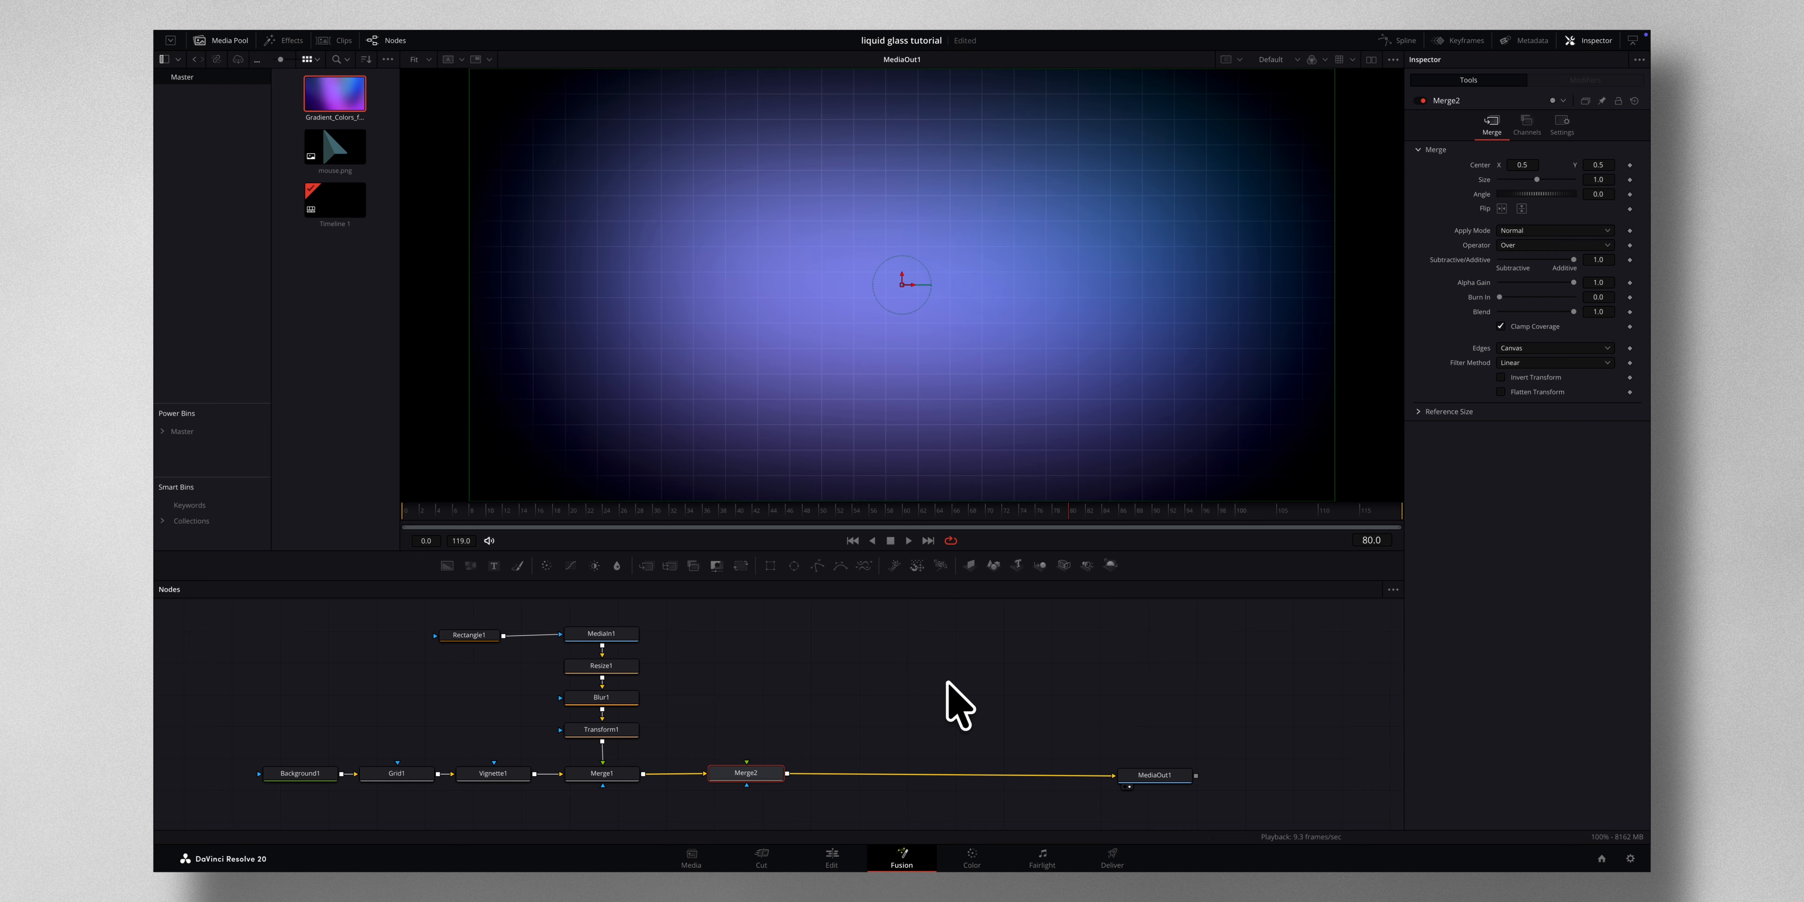
pyautogui.hscroll(2, 831, 668)
pyautogui.scroll(1, 830, 667)
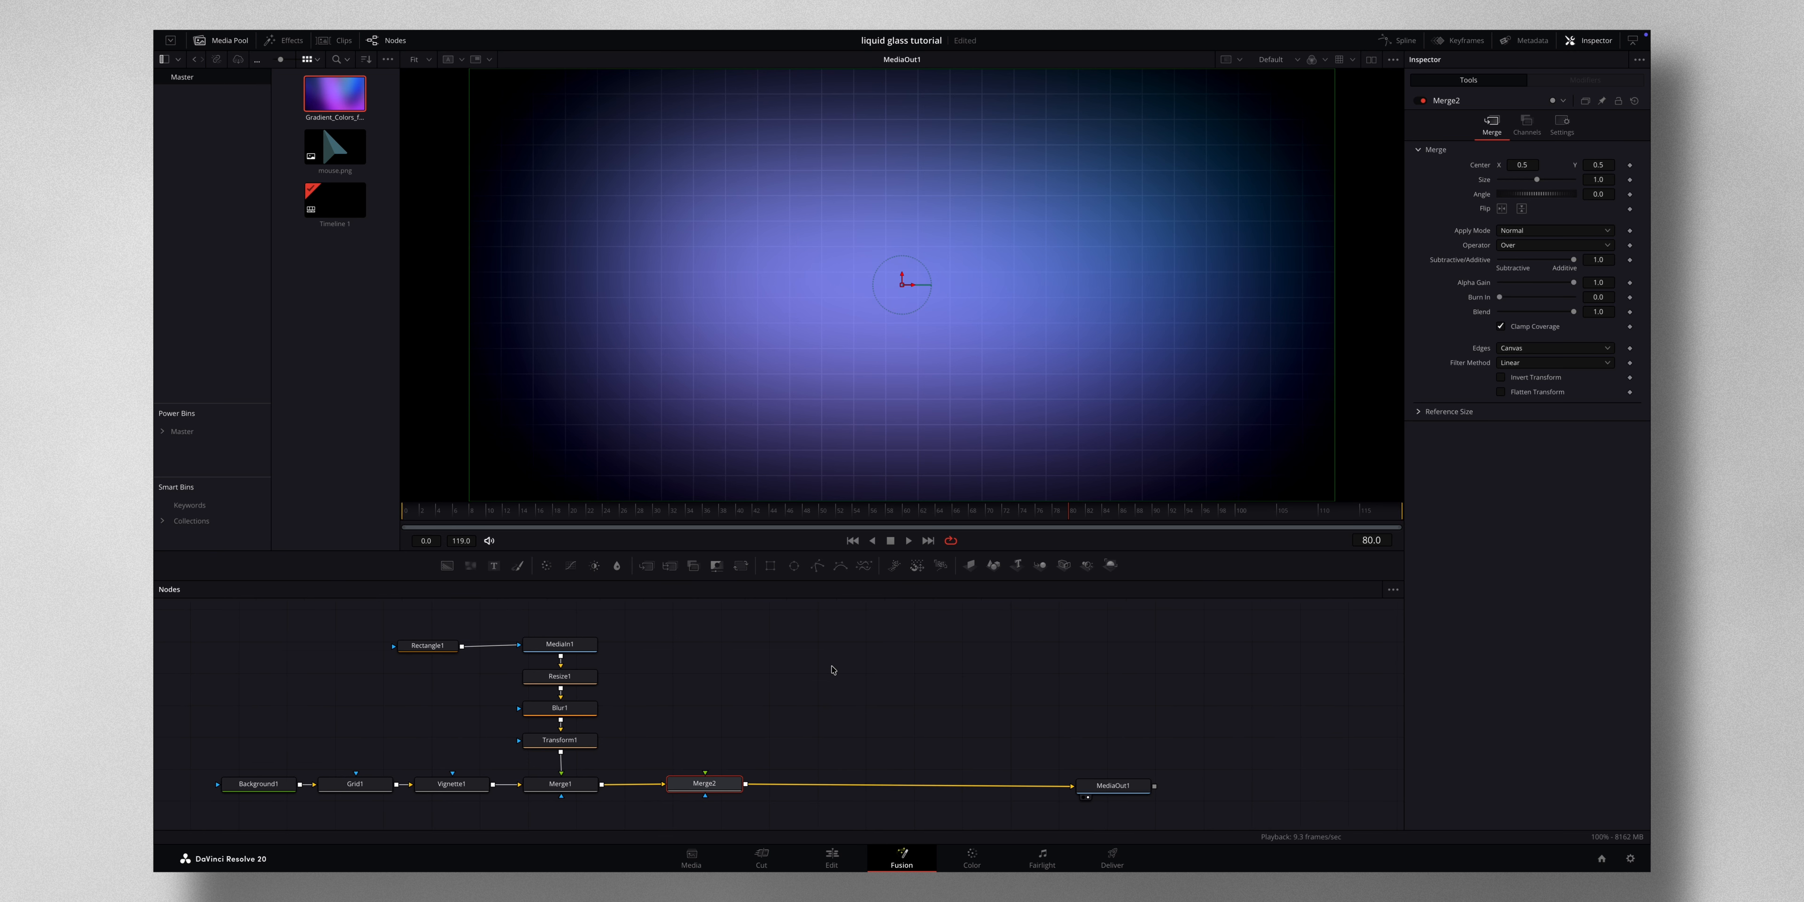
# - Add an unconnected Displace node in the empty area above Merge2
pyautogui.click(808, 681)
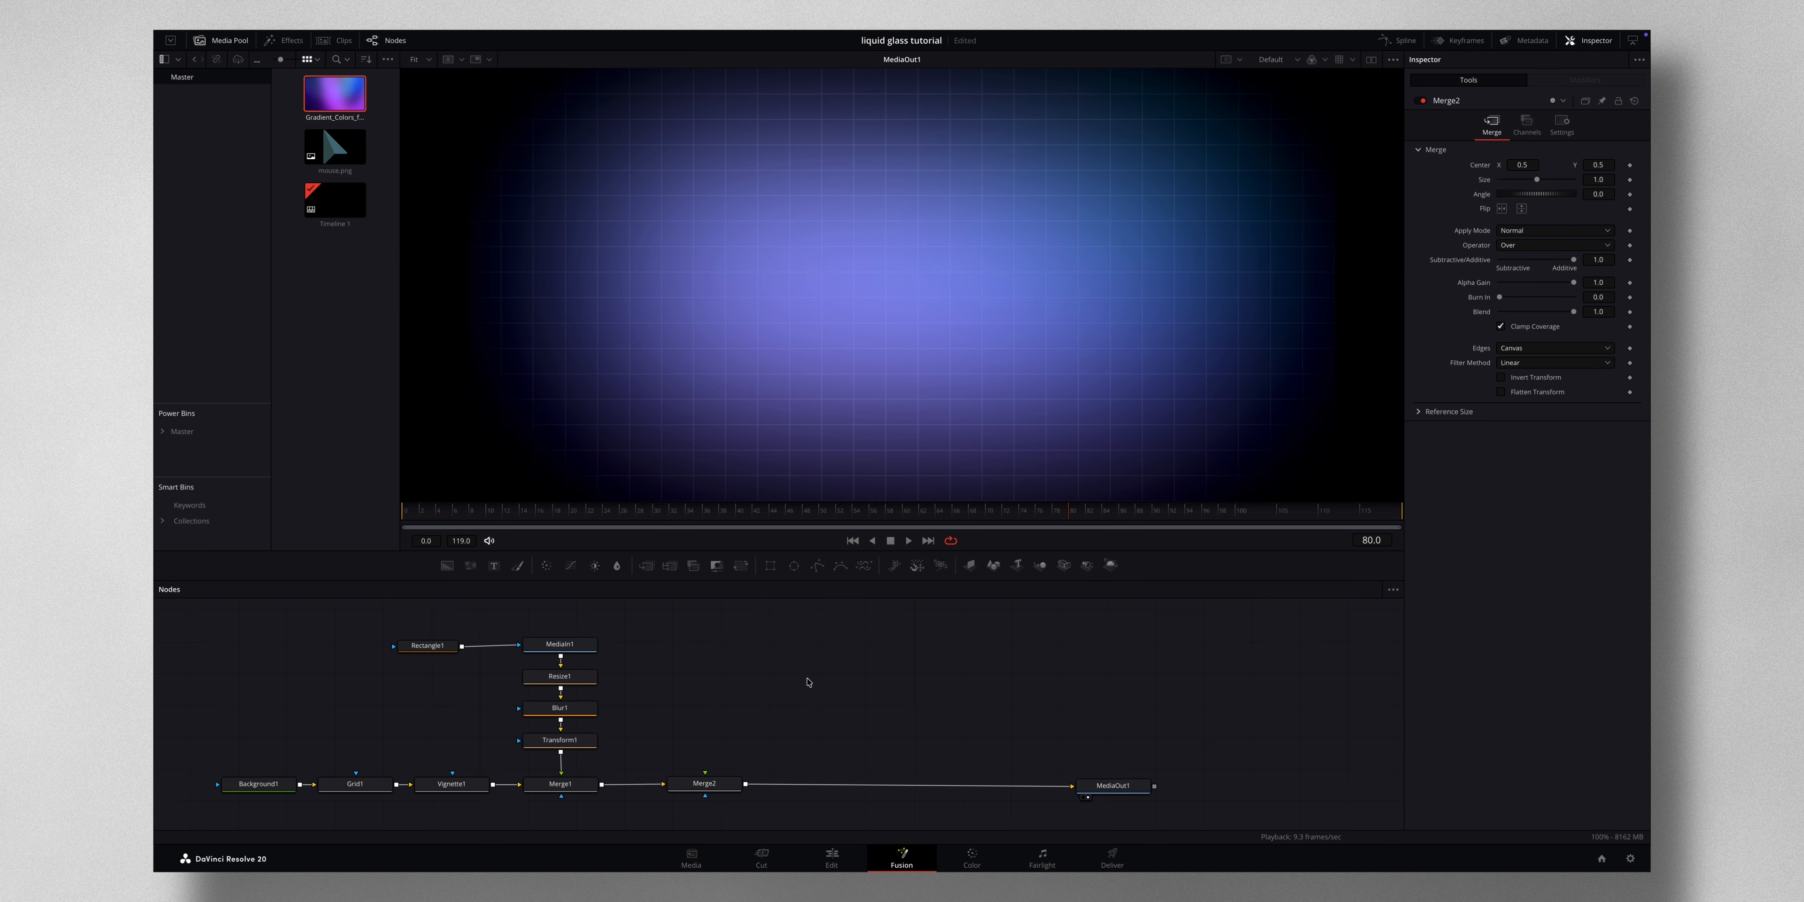
pyautogui.hotkey('shift', 'space')
pyautogui.write('displ')
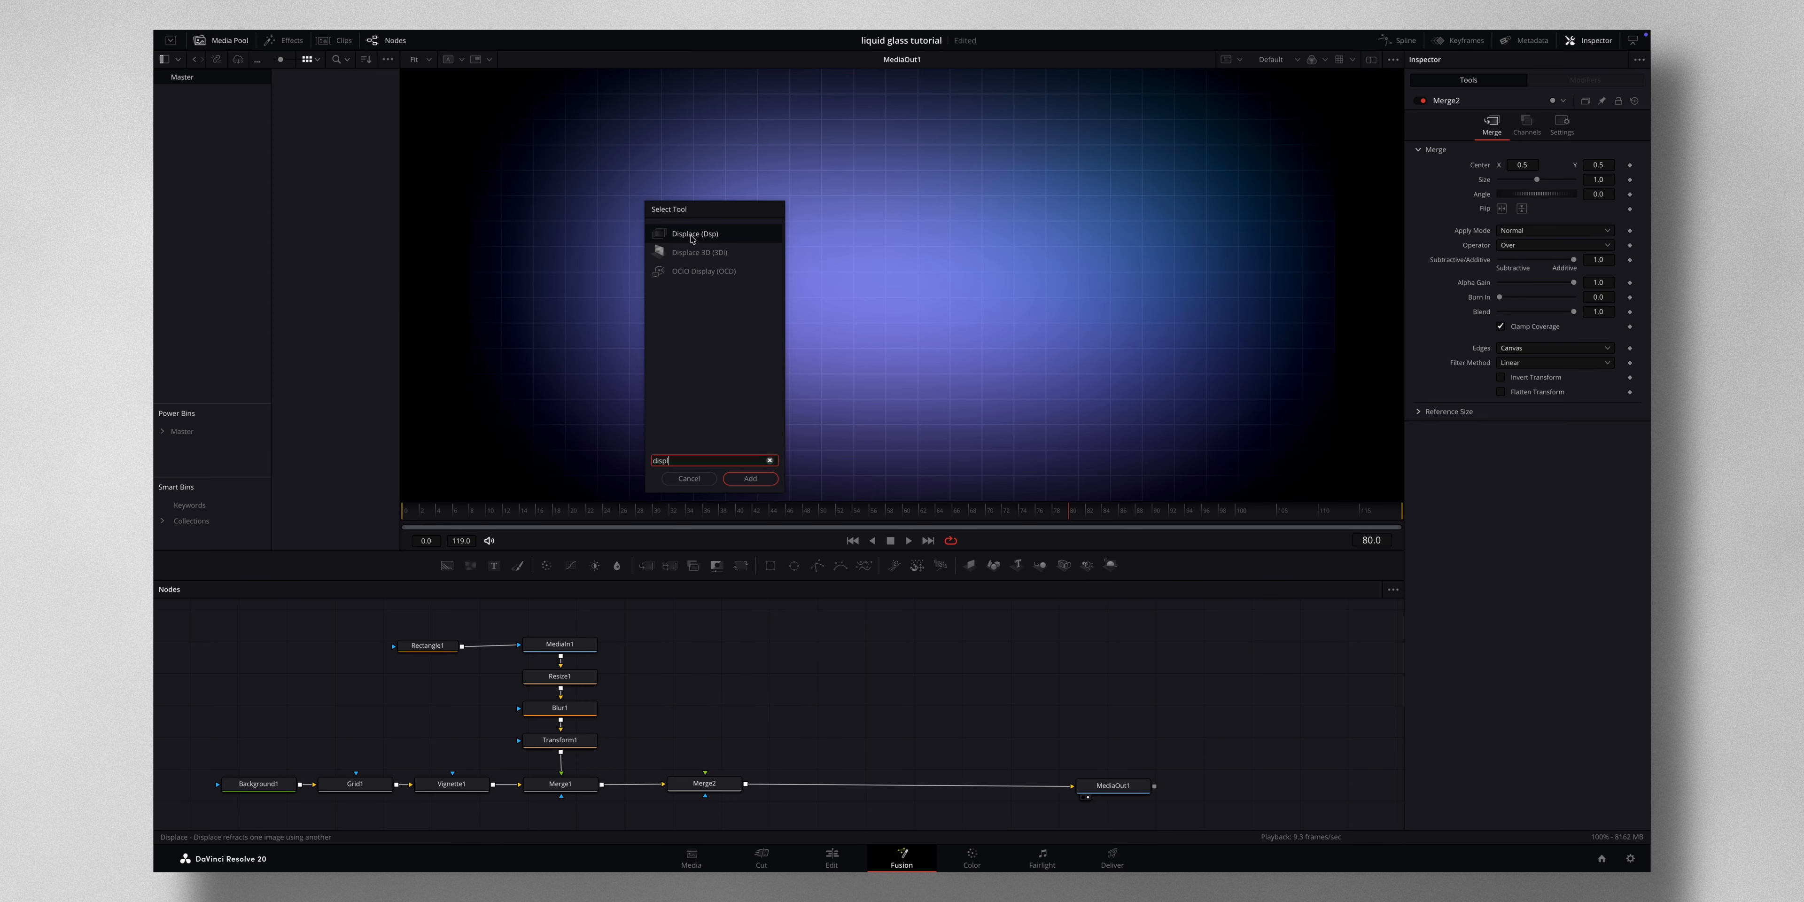
pyautogui.click(751, 477)
pyautogui.click(736, 688)
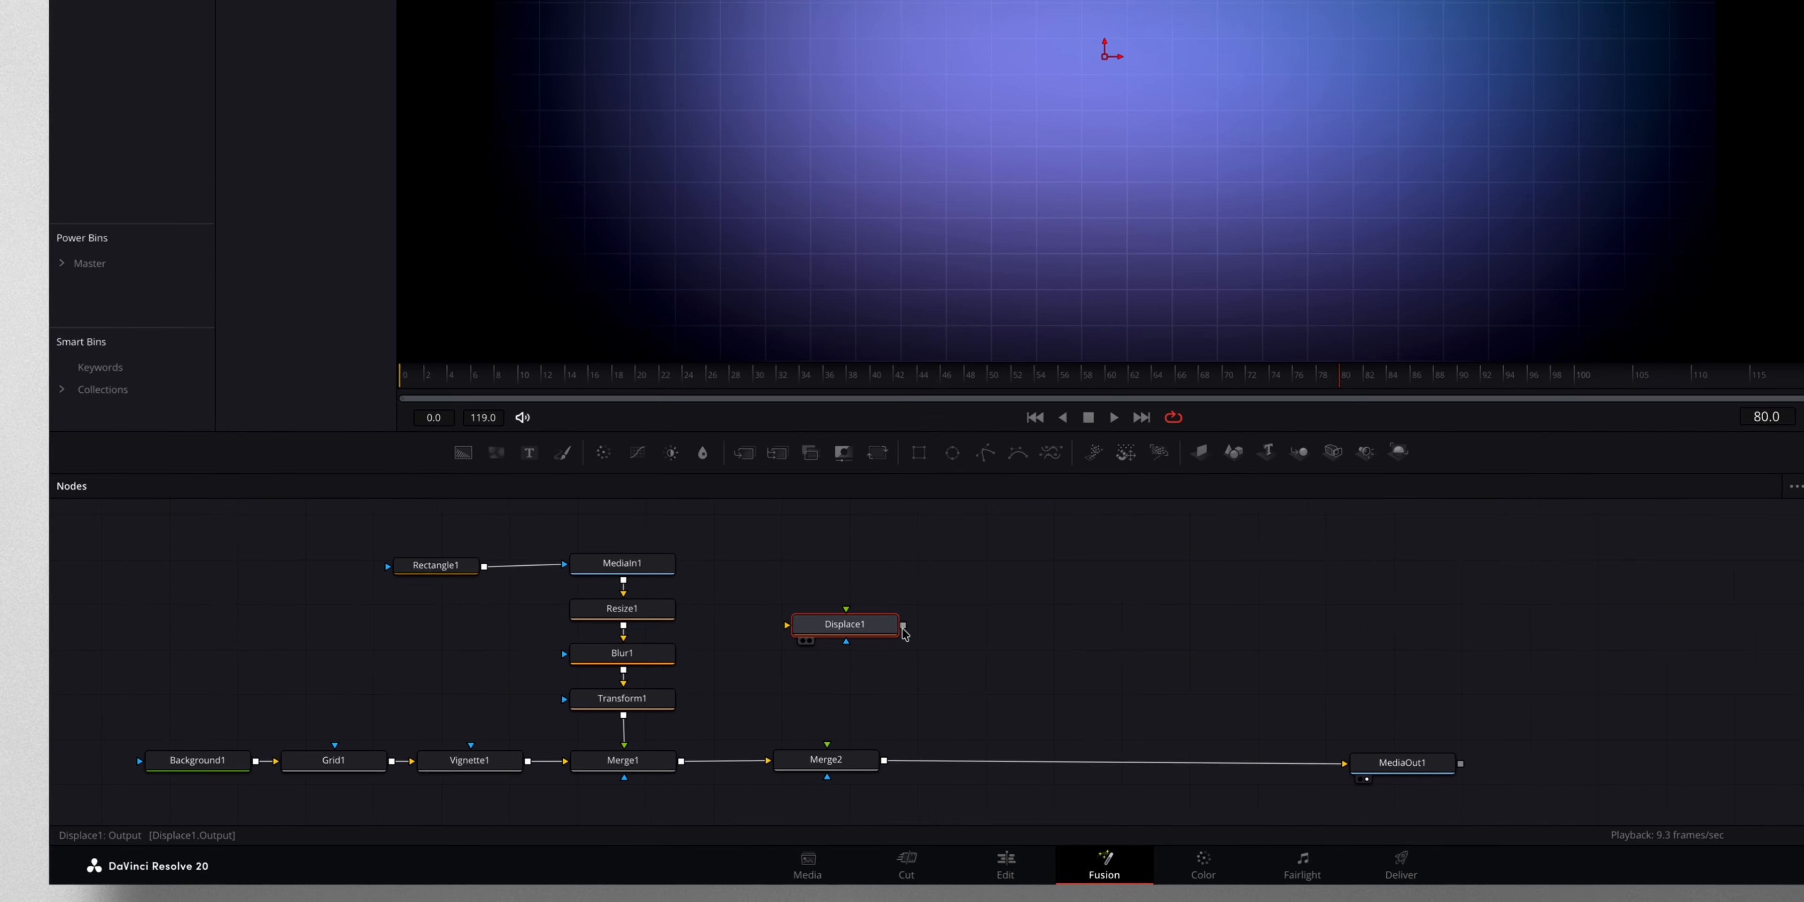
# - Connect Displace1's output to Merge2's foreground and Merge1's output to Displace1's background input
pyautogui.moveTo(760, 688); pyautogui.dragTo(758, 706)
pyautogui.moveTo(934, 639); pyautogui.dragTo(853, 752)
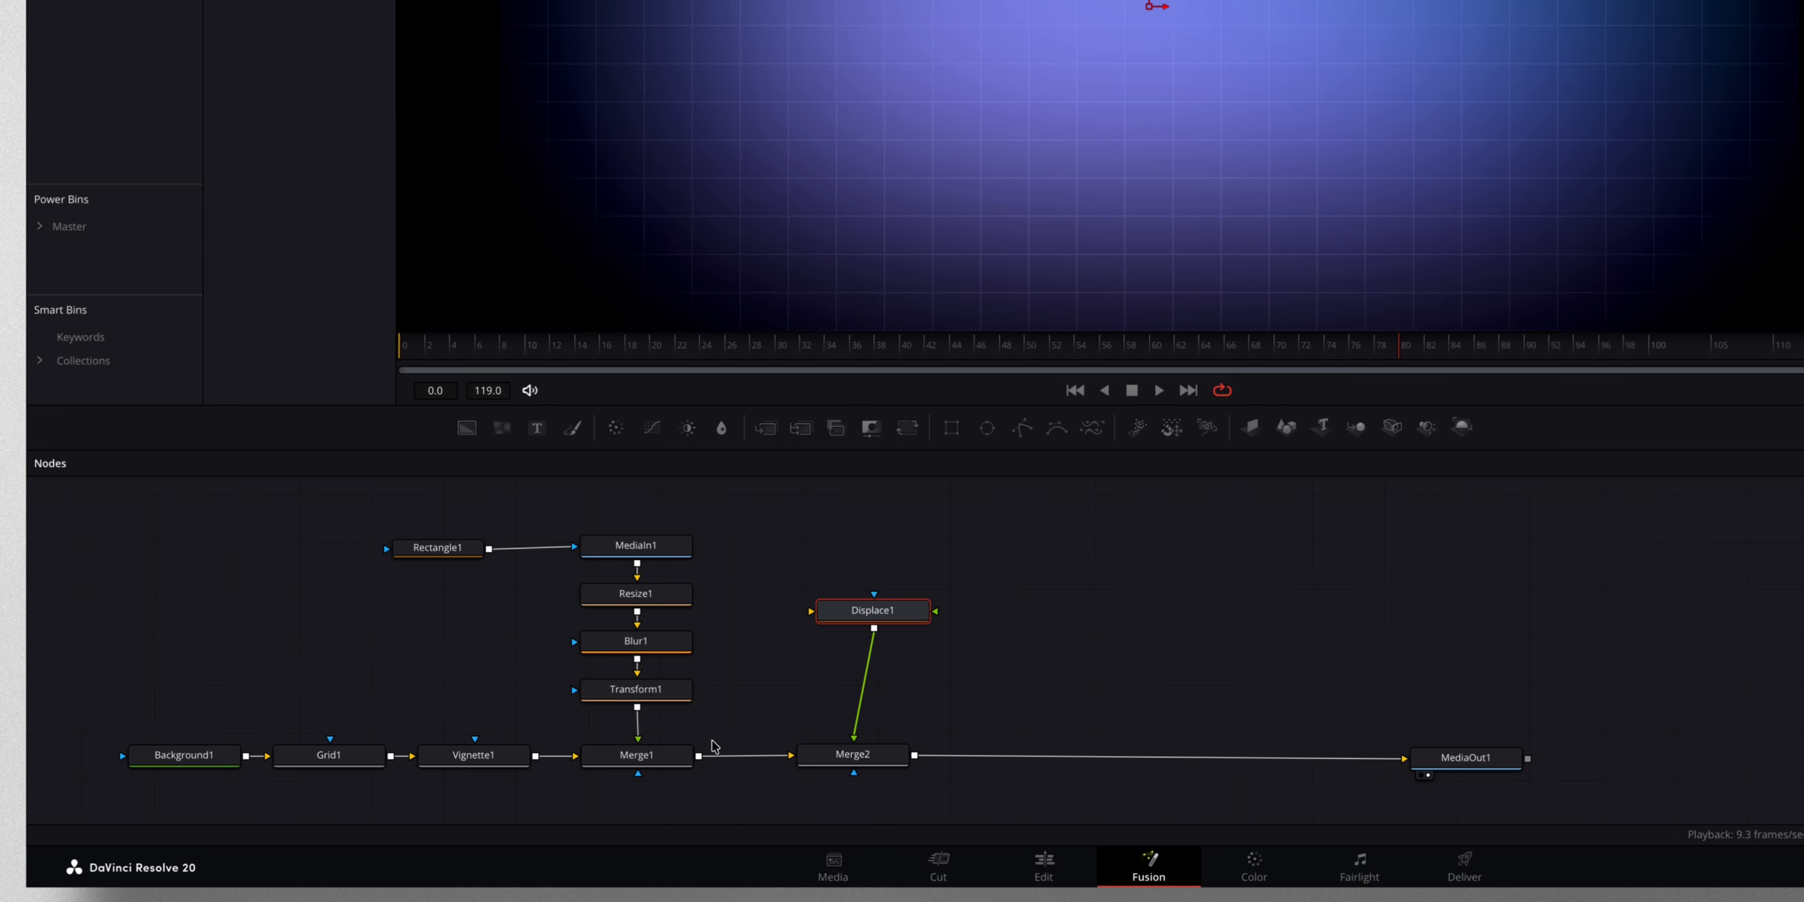
pyautogui.moveTo(698, 756); pyautogui.dragTo(811, 611)
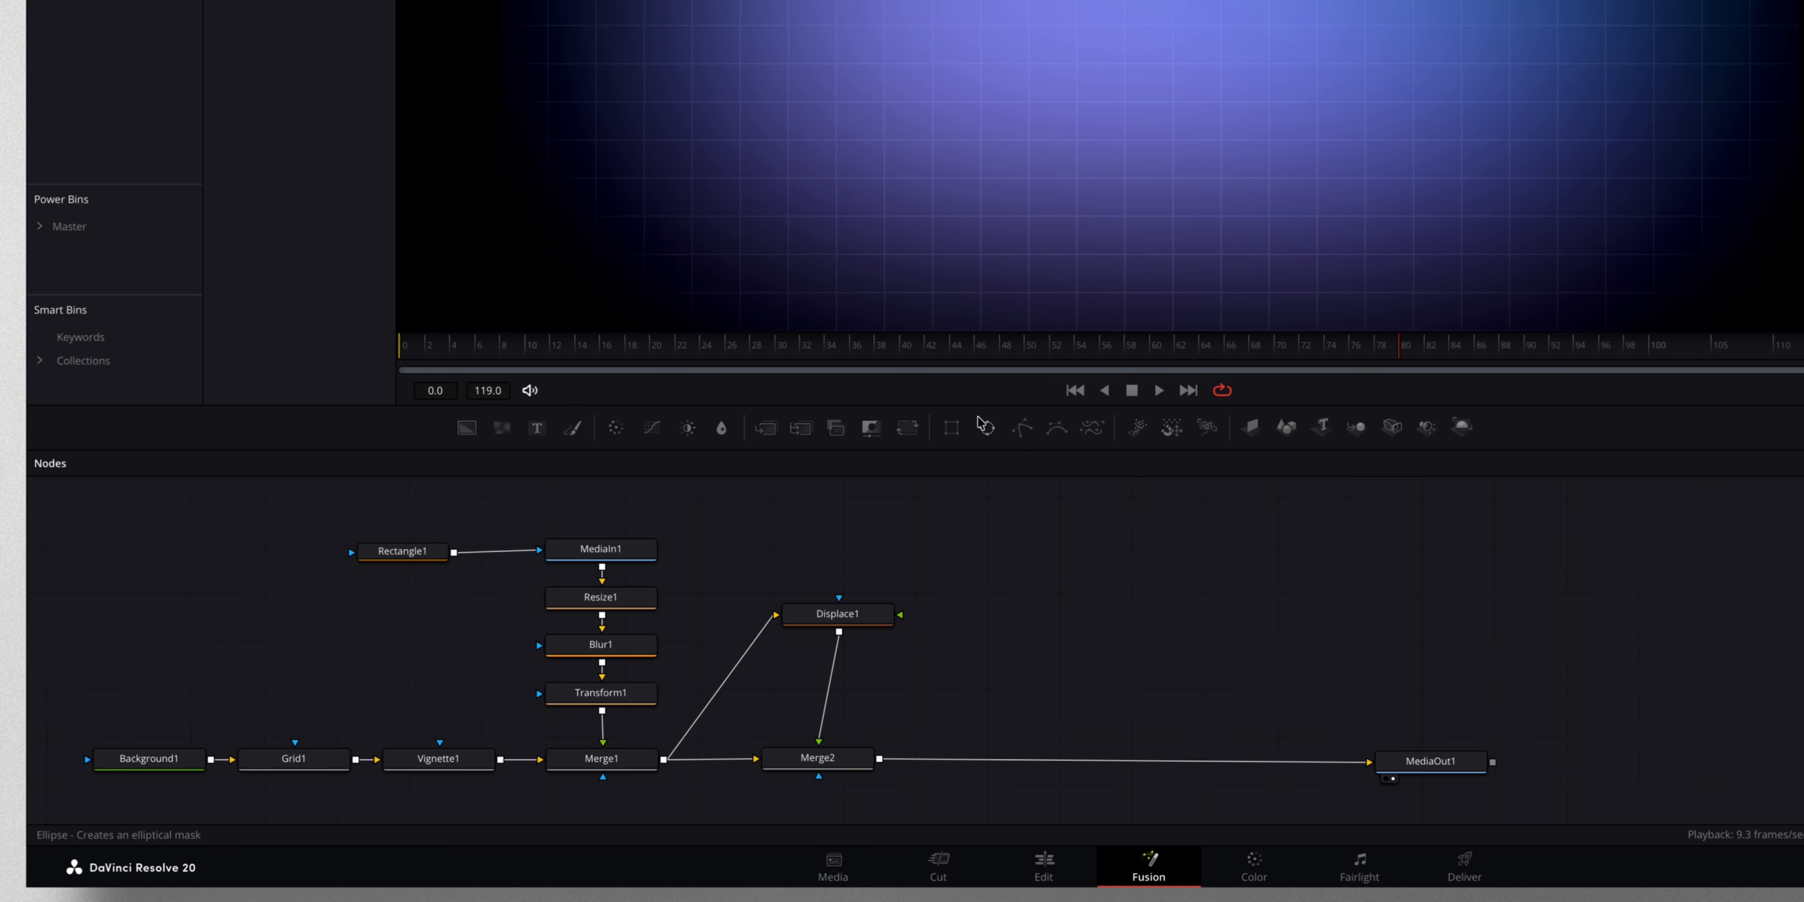
# - Add a second Rectangle mask node and connect its output to Displace1's foreground input and Merge2's effect mask input
pyautogui.moveTo(951, 428); pyautogui.dragTo(1065, 588)
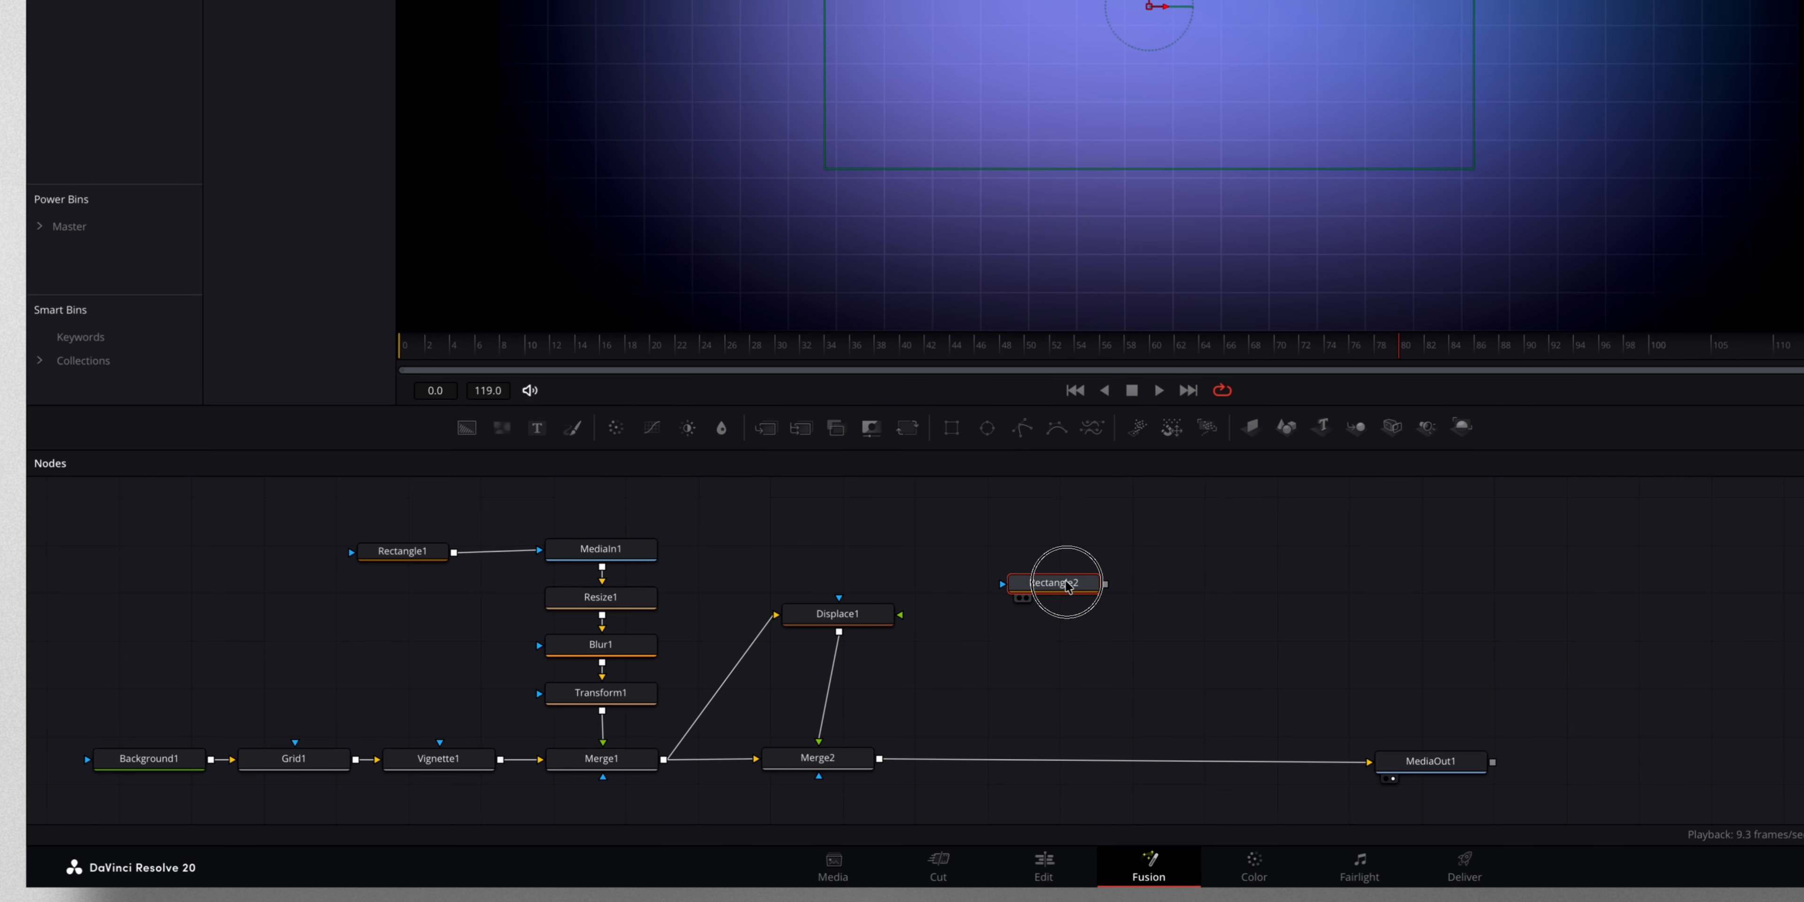
pyautogui.moveTo(1104, 586); pyautogui.dragTo(904, 615)
pyautogui.moveTo(1068, 587); pyautogui.dragTo(836, 759)
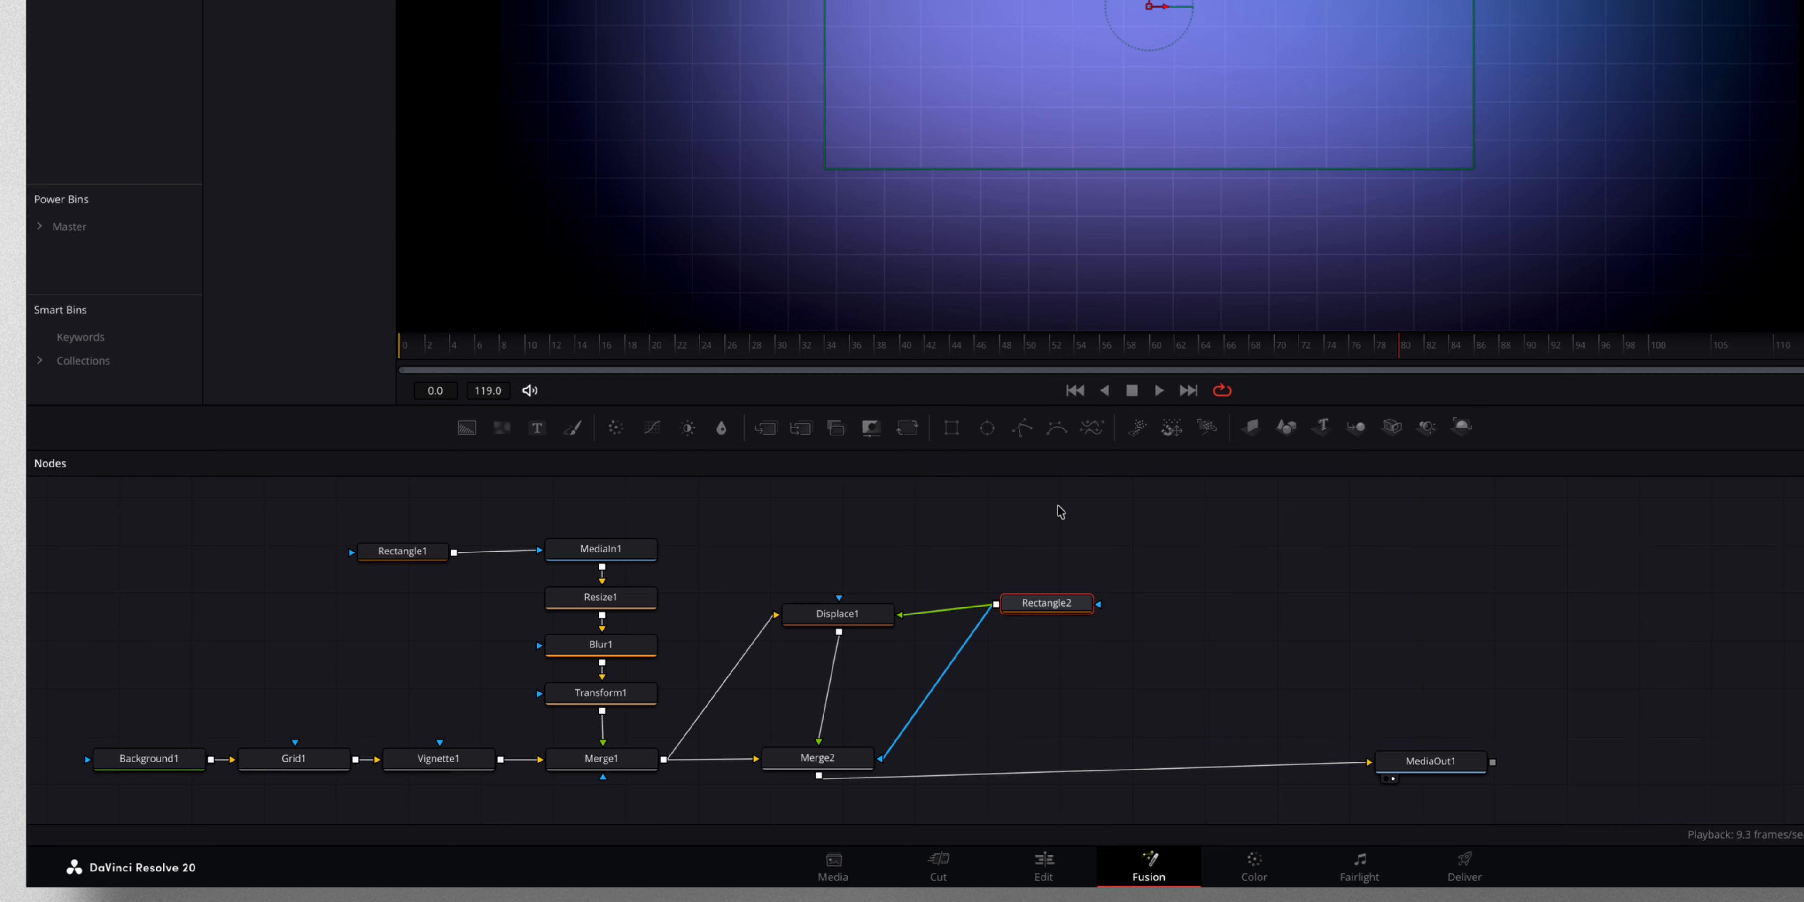
# - Set Displace1's Offset to -1.0 and its Refraction Strength to -4.0
pyautogui.click(855, 606)
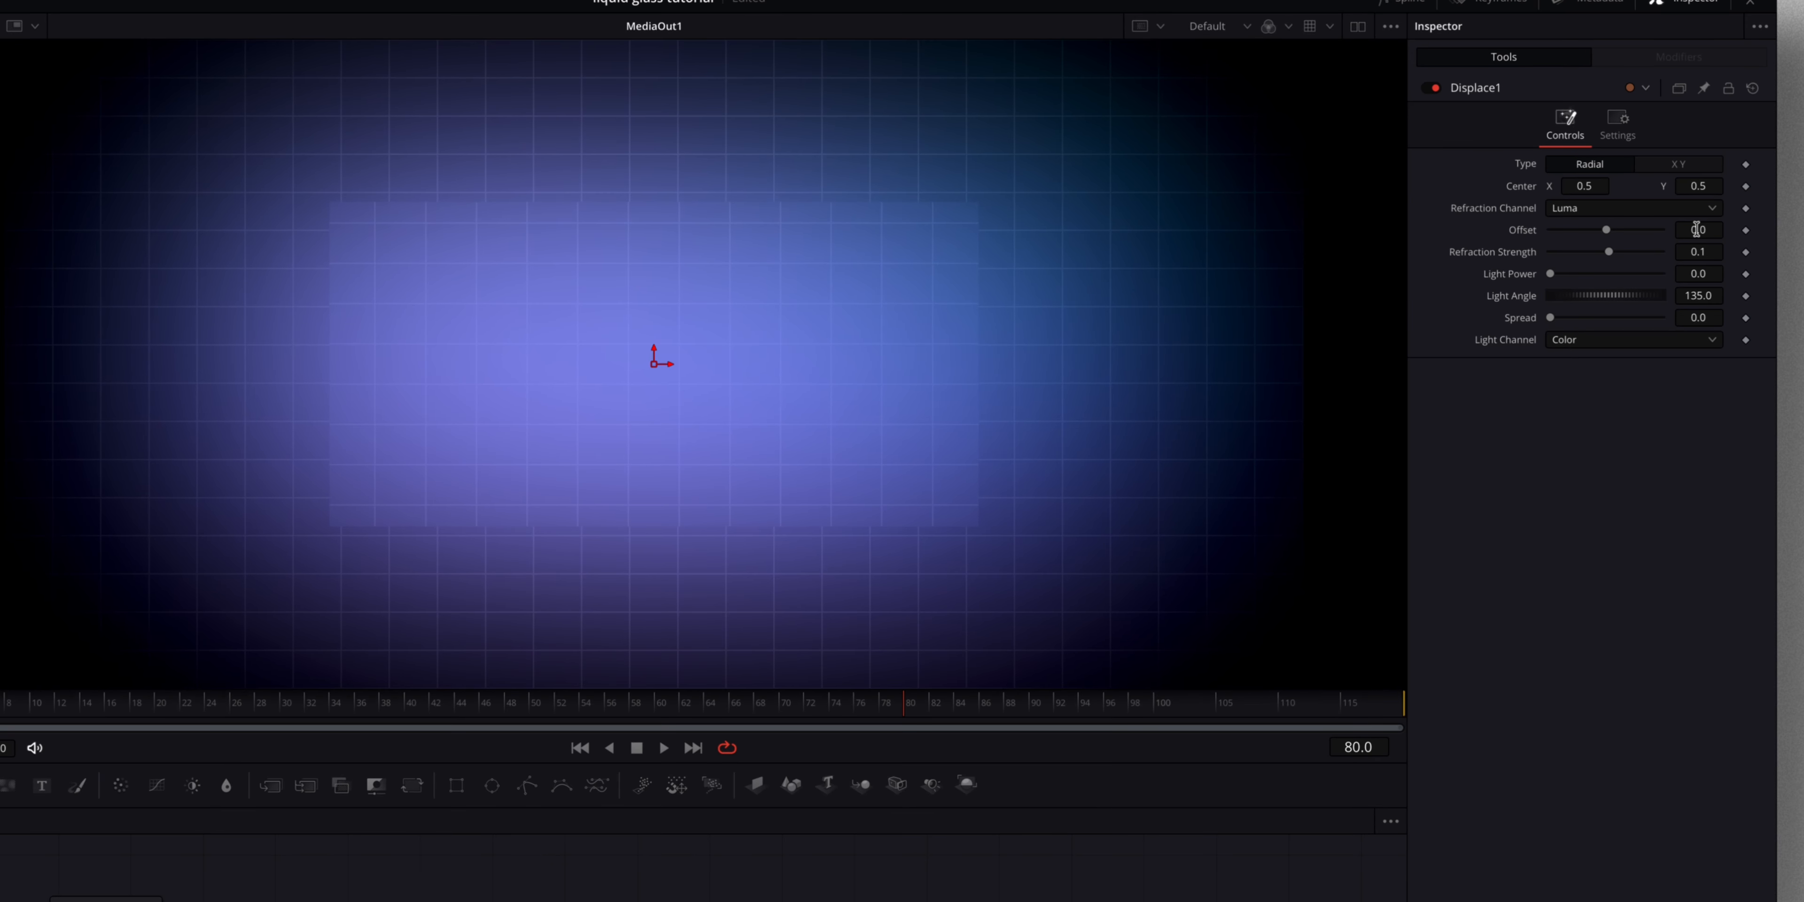
pyautogui.click(1596, 196)
pyautogui.press('Tab')
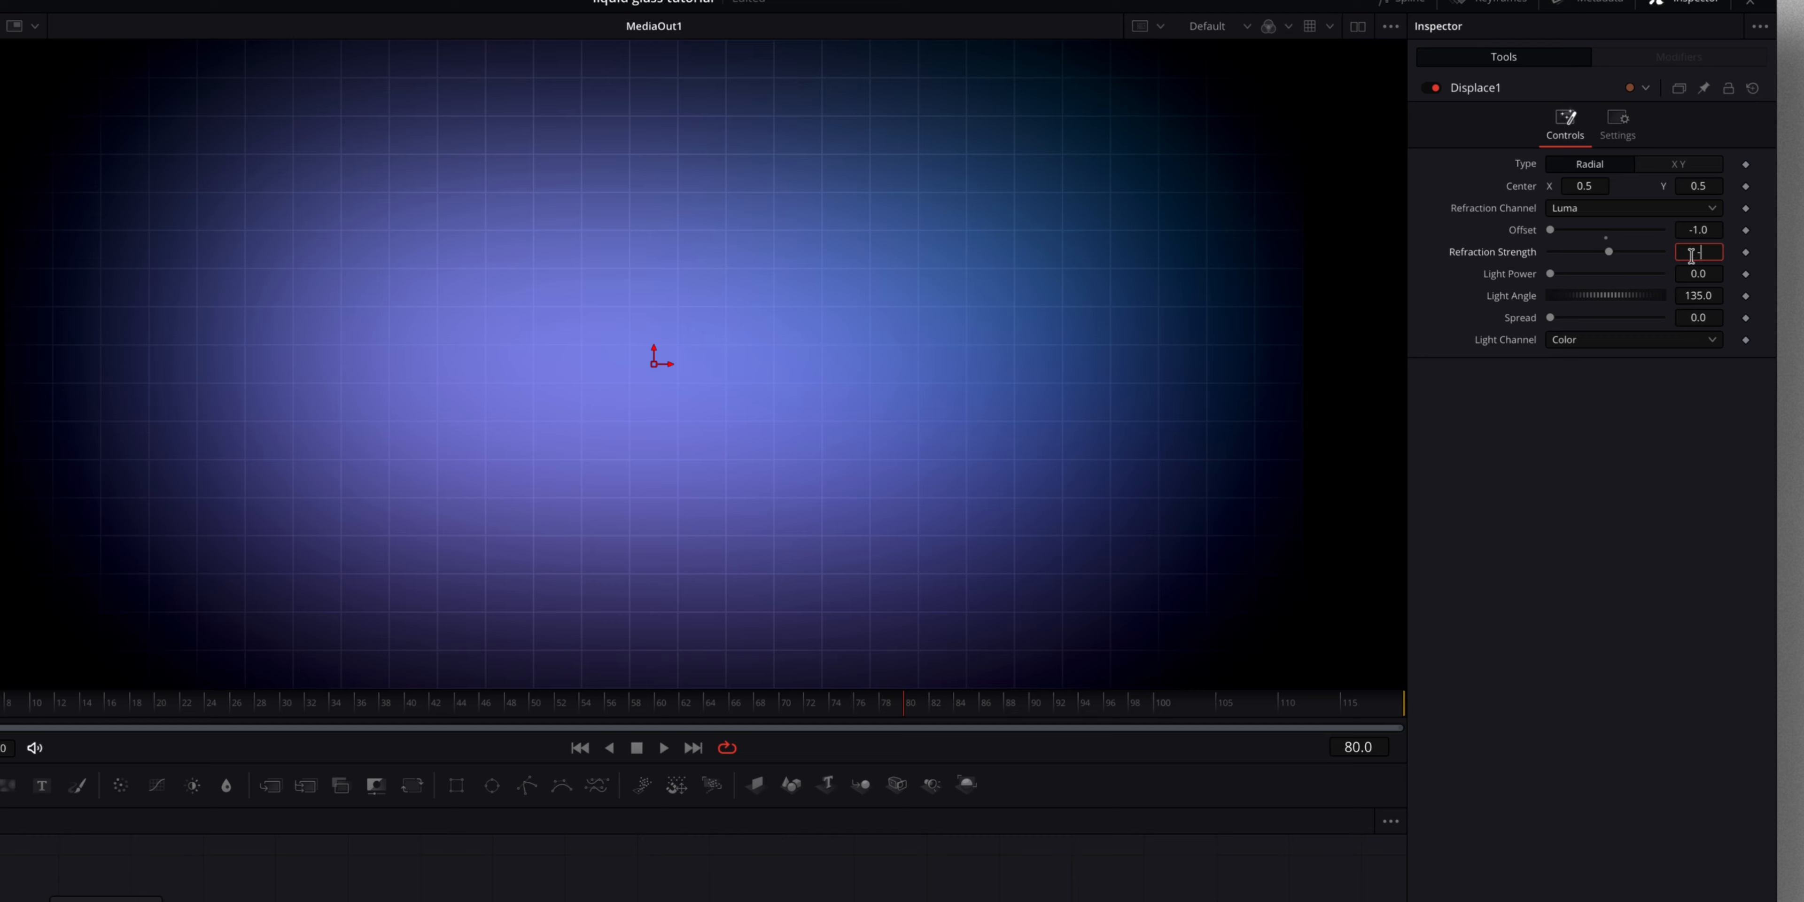
pyautogui.press('Tab')
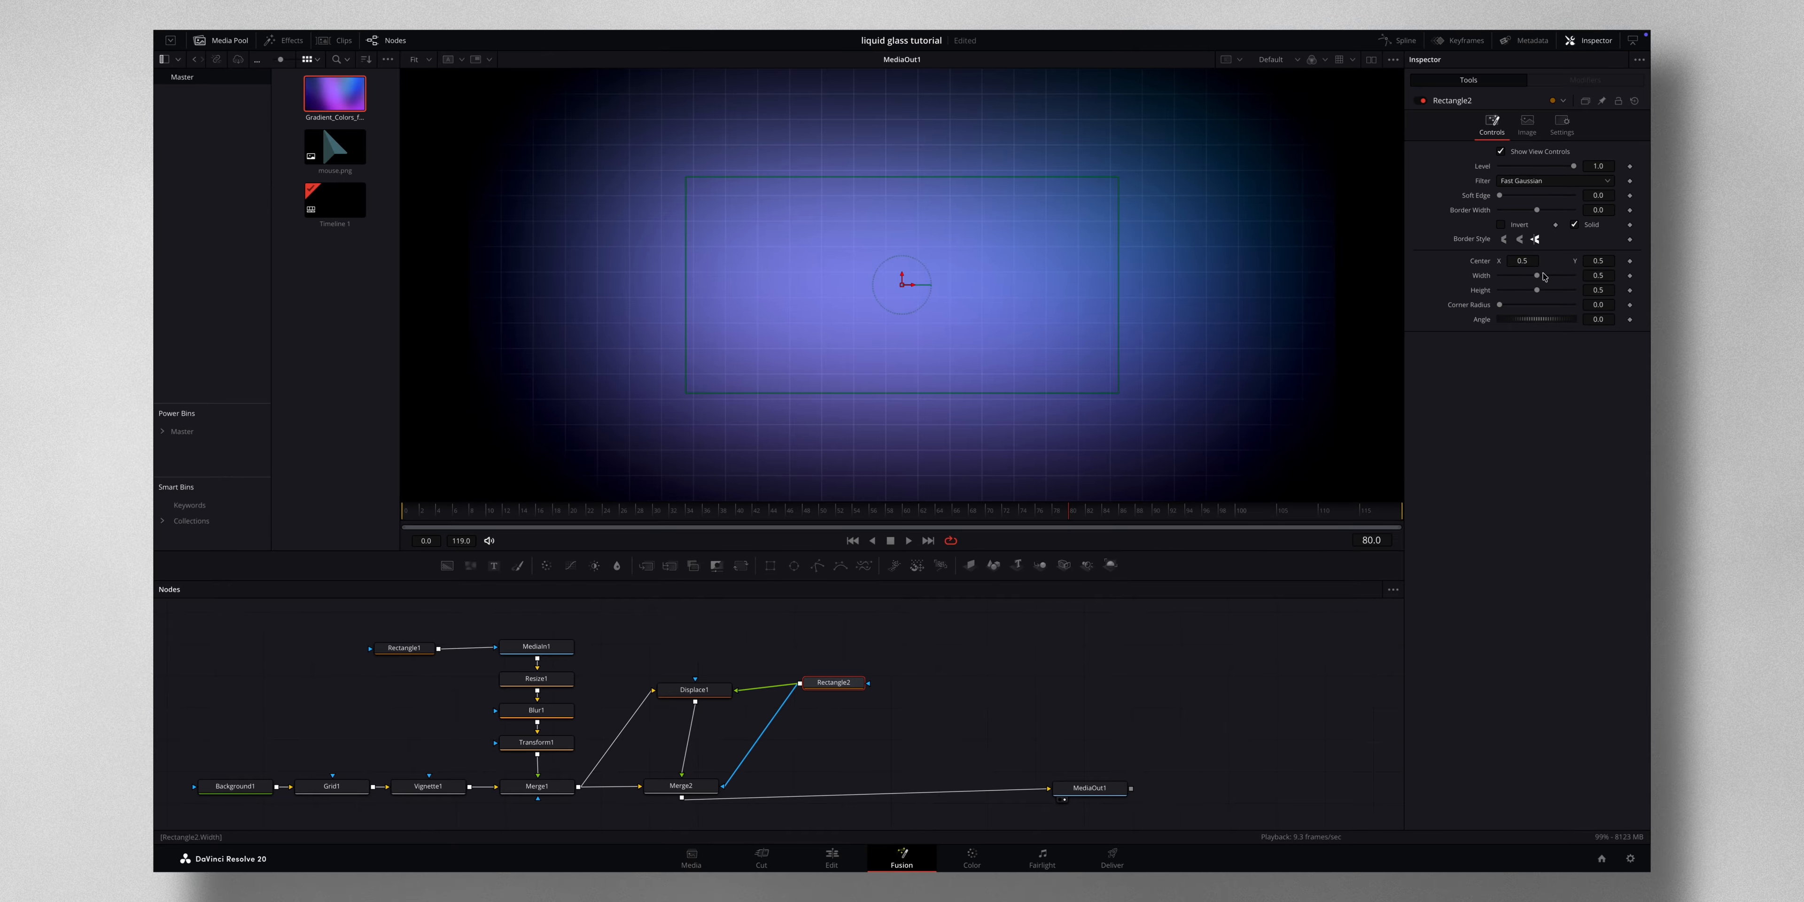
# - Shape Rectangle2 to width 0.37, height 0.205 and corner radius 0.835, and raise Displace1's Spread to about 2.08
pyautogui.moveTo(1536, 276); pyautogui.dragTo(1566, 311)
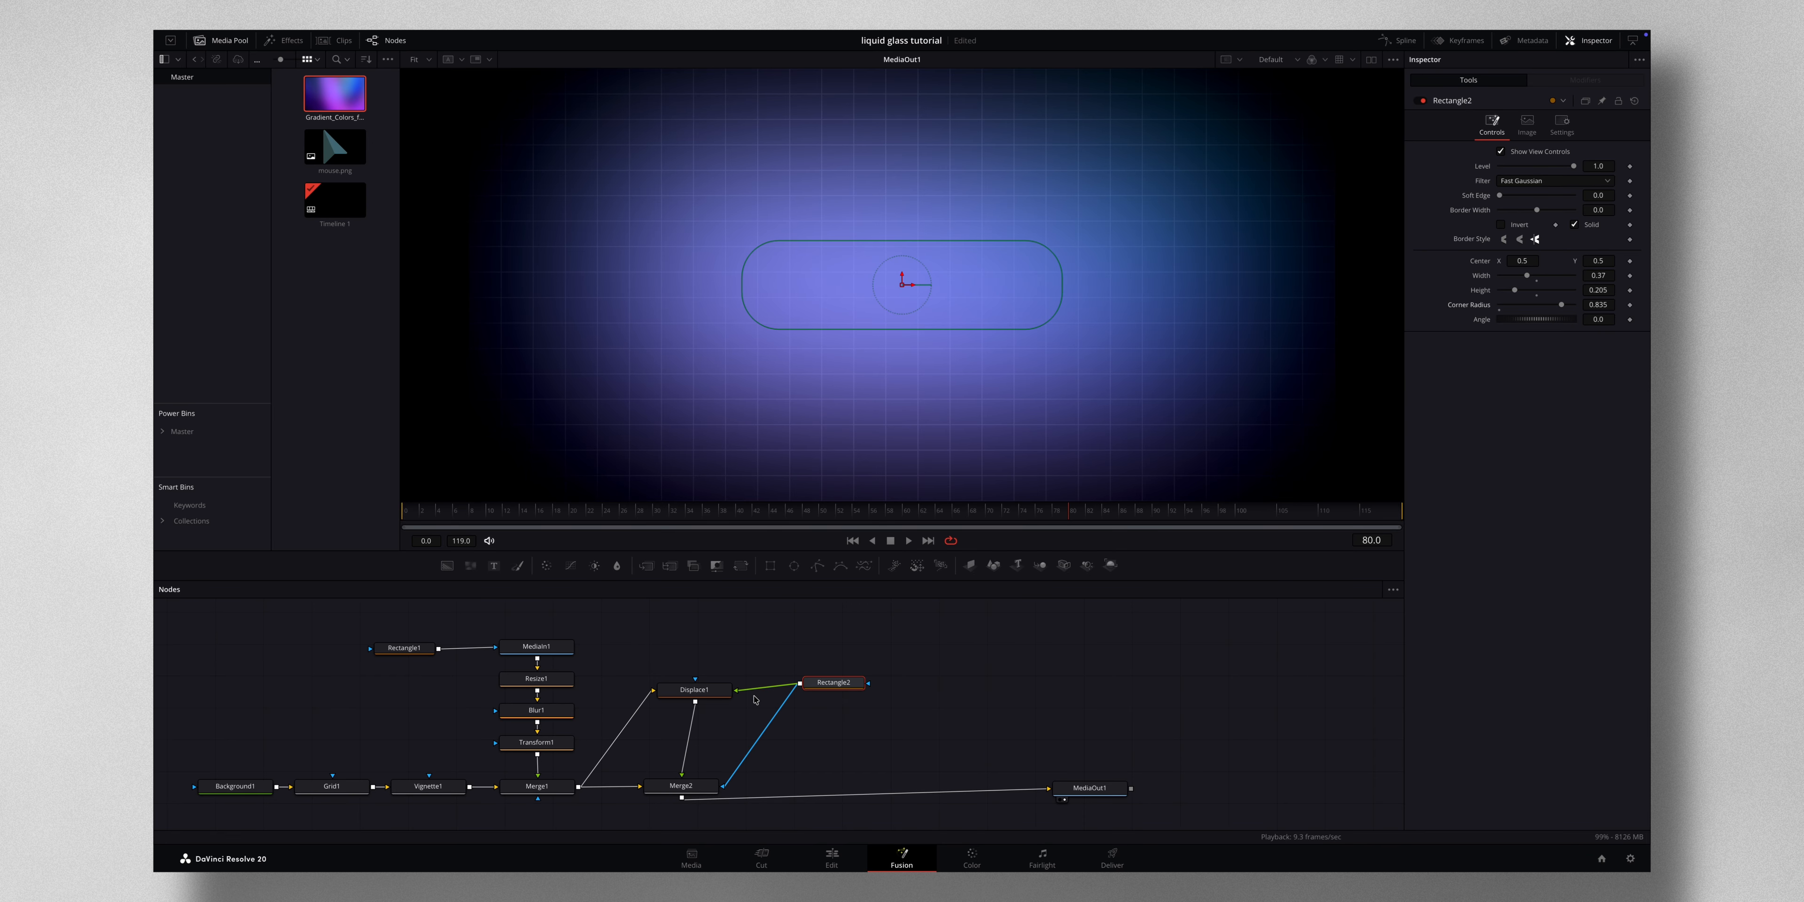
pyautogui.click(694, 690)
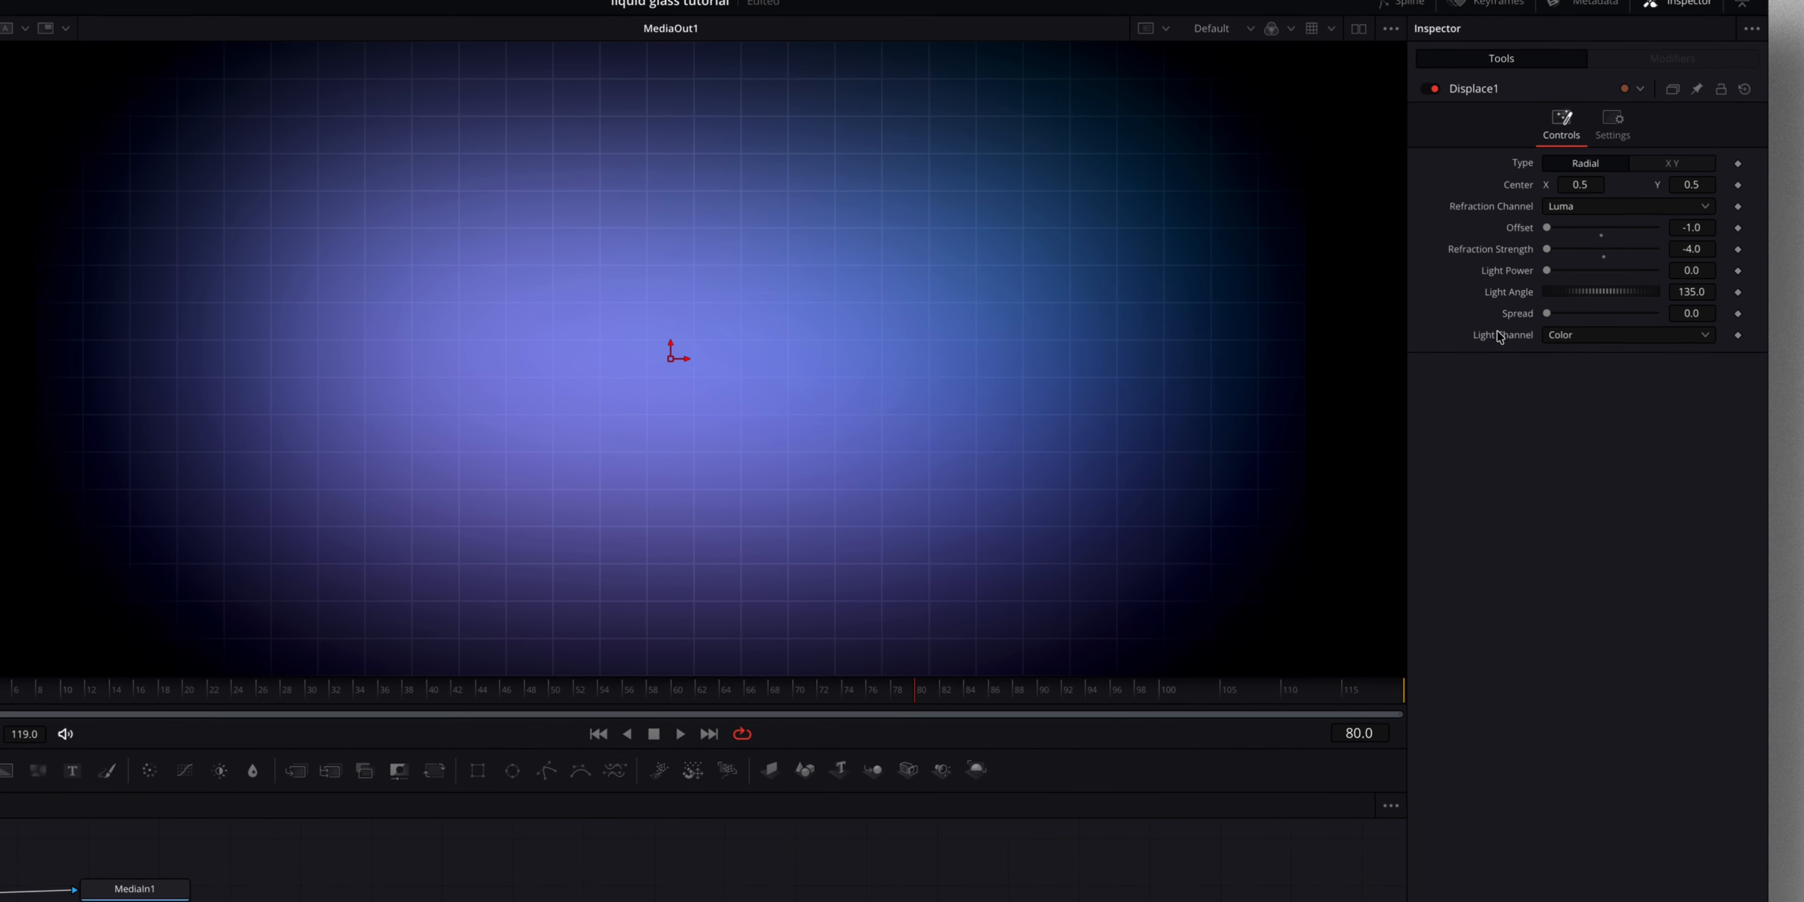
pyautogui.moveTo(1552, 321); pyautogui.dragTo(1629, 326)
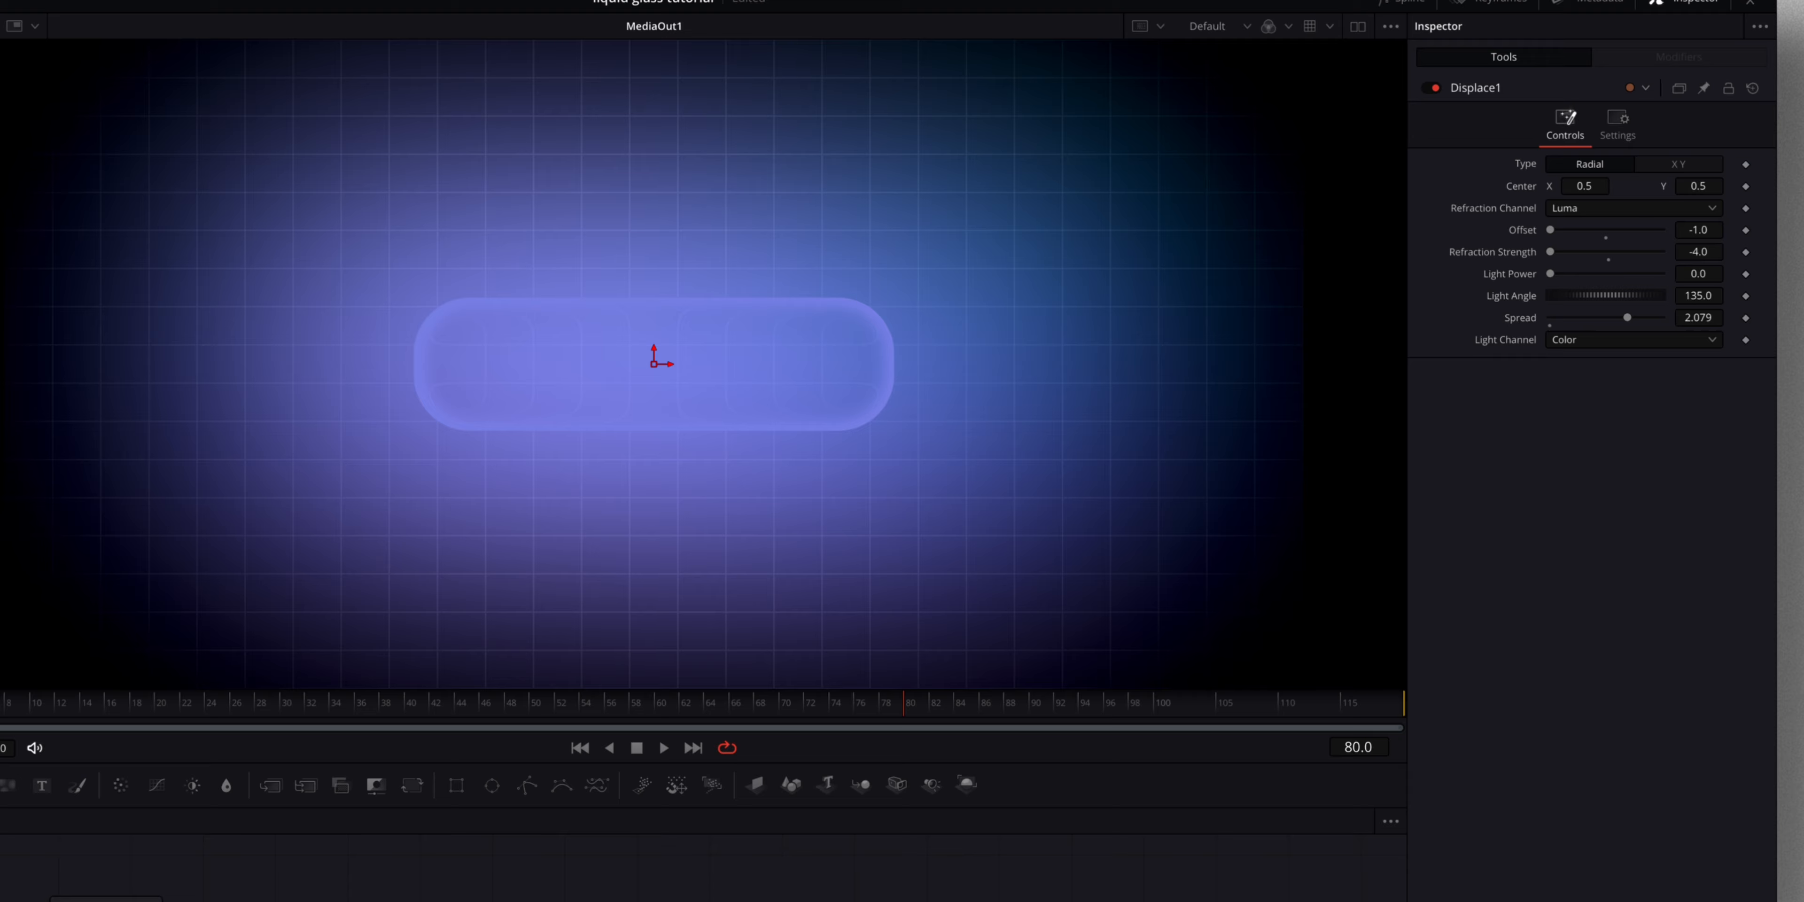
# - Move Displace1, Rectangle2 and Merge2 together closer to MediaOut1, leaving room after Merge1
pyautogui.click(875, 900)
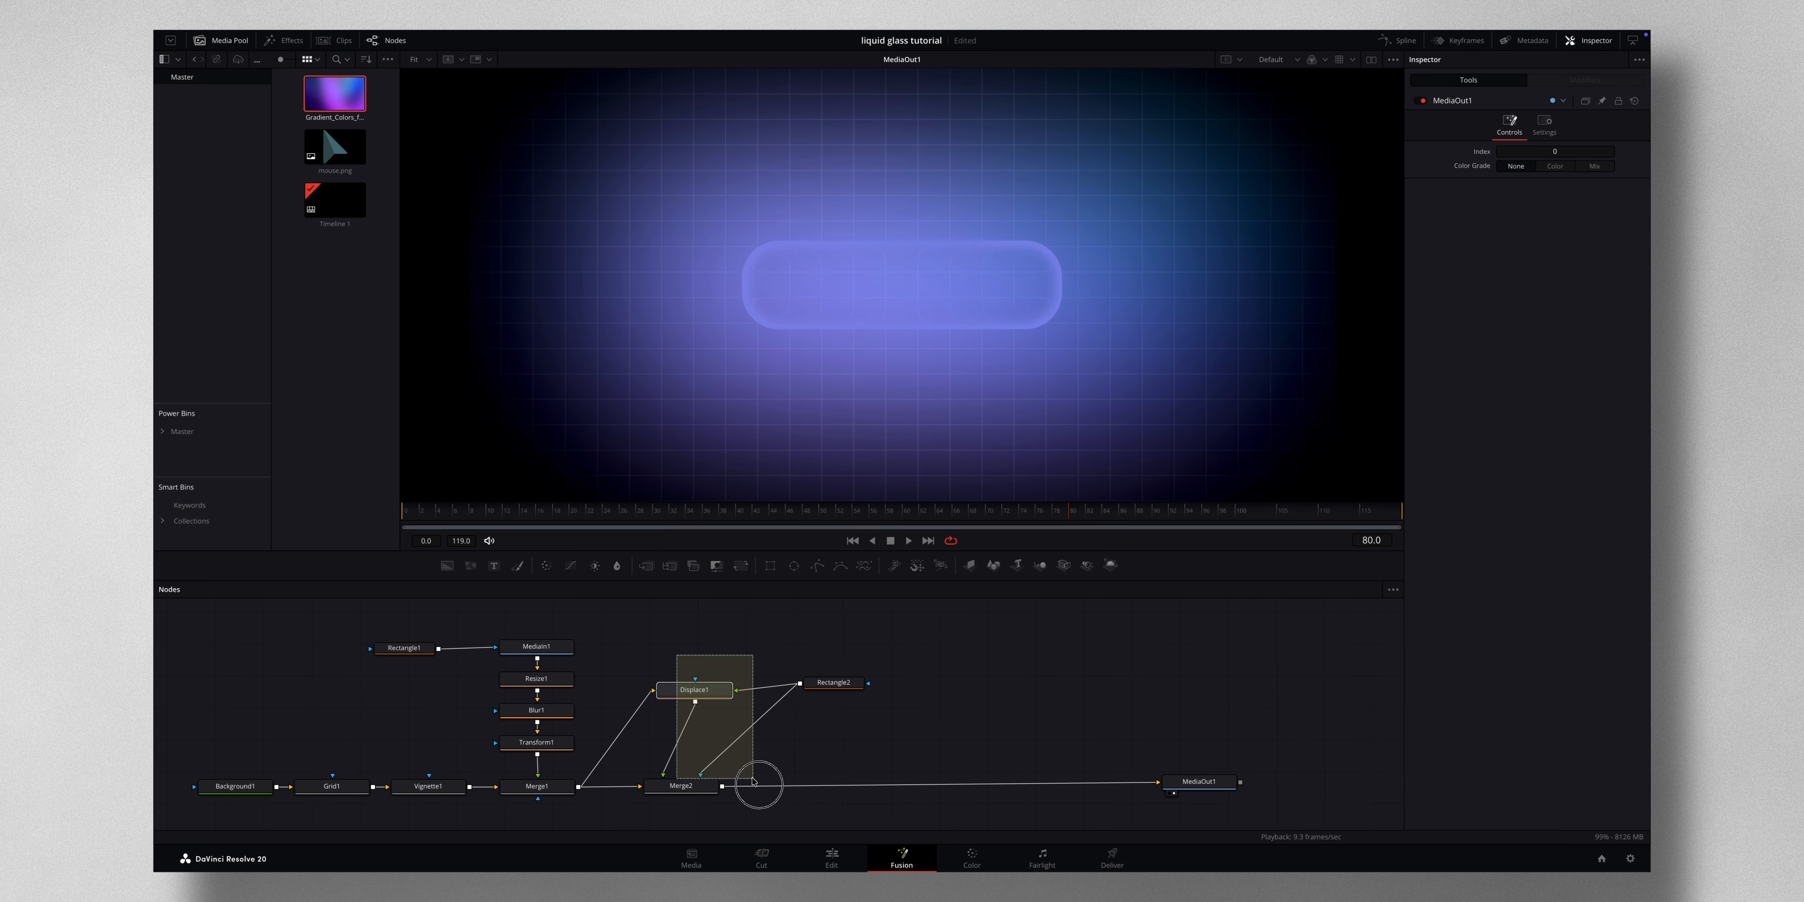
pyautogui.moveTo(753, 781); pyautogui.dragTo(827, 794)
pyautogui.moveTo(687, 785); pyautogui.dragTo(909, 789)
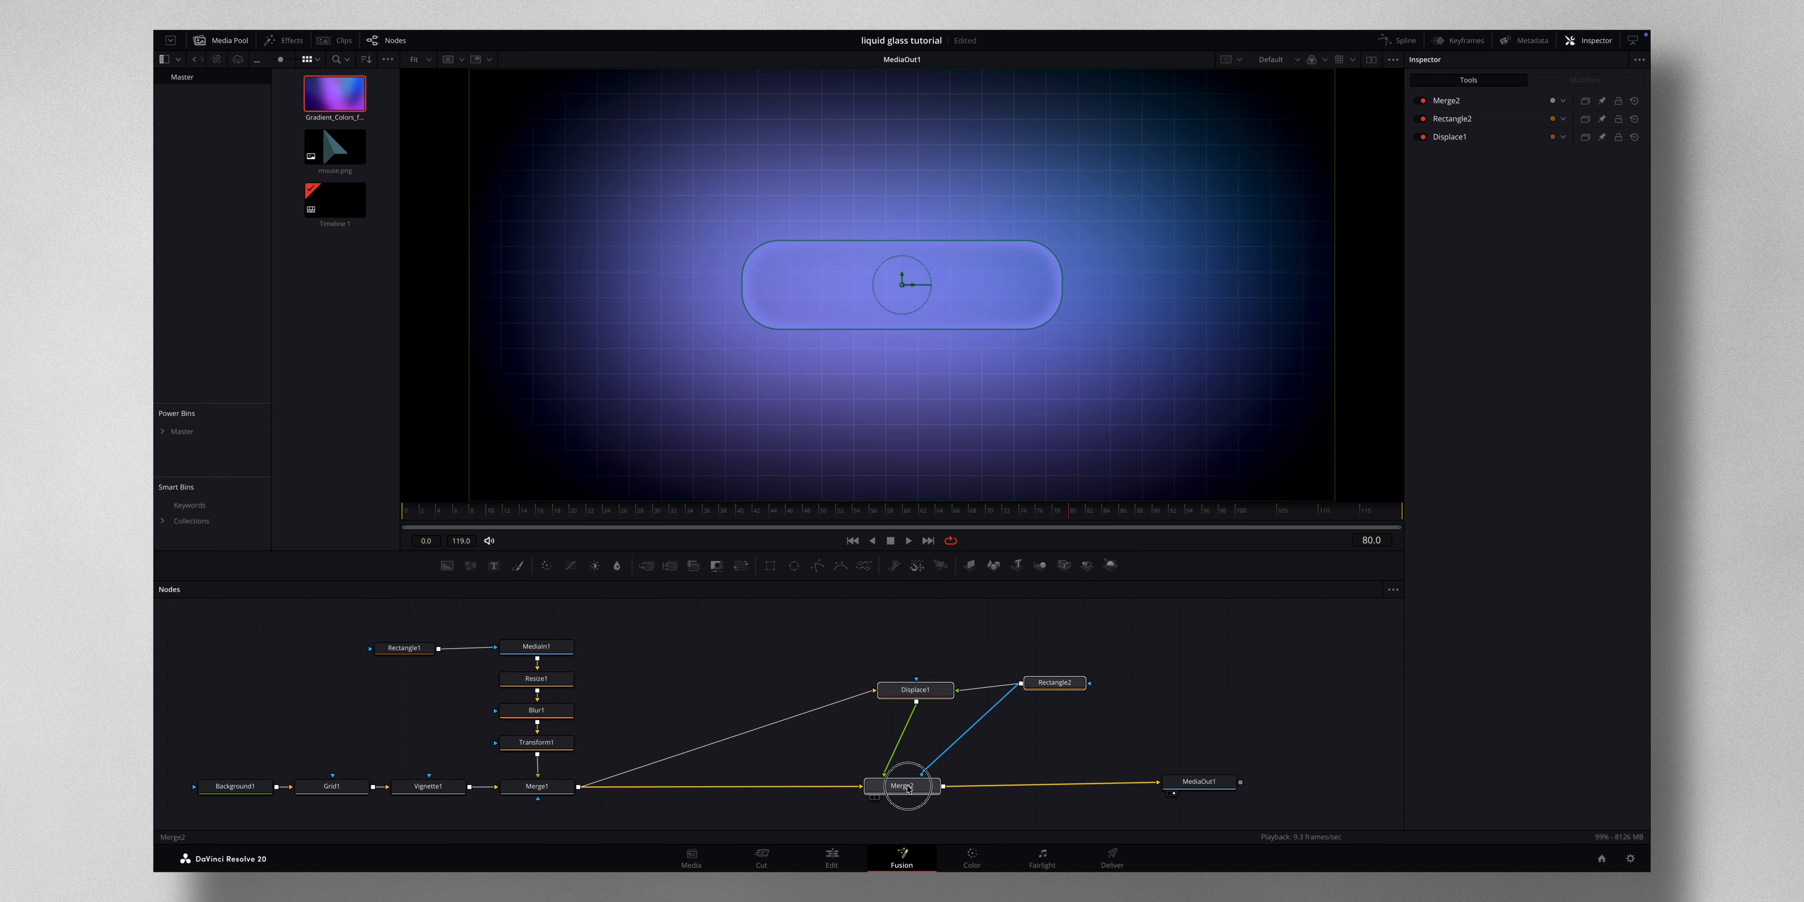
# - Insert another Merge node directly after Merge1, ahead of the branch to Displace1 and Merge2
pyautogui.click(534, 787)
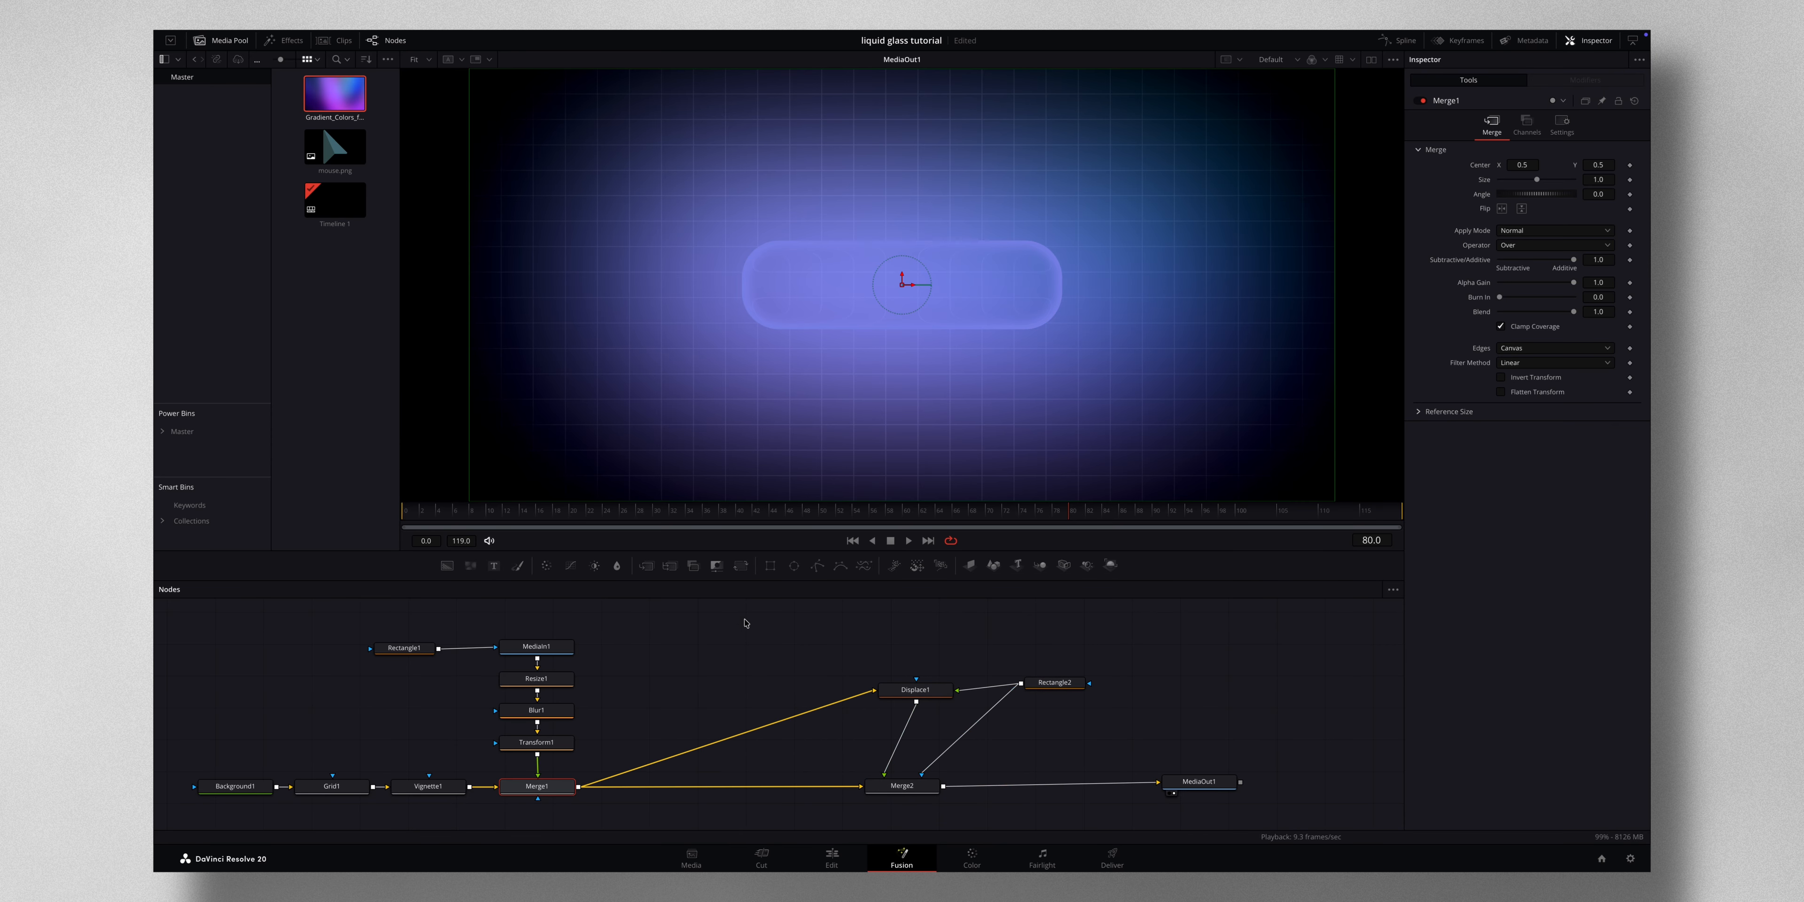
pyautogui.click(647, 566)
pyautogui.moveTo(654, 782); pyautogui.dragTo(681, 782)
# - Paste a copy of MediaIn1 above Merge3 and connect its output to Merge3's foreground input
pyautogui.click(565, 648)
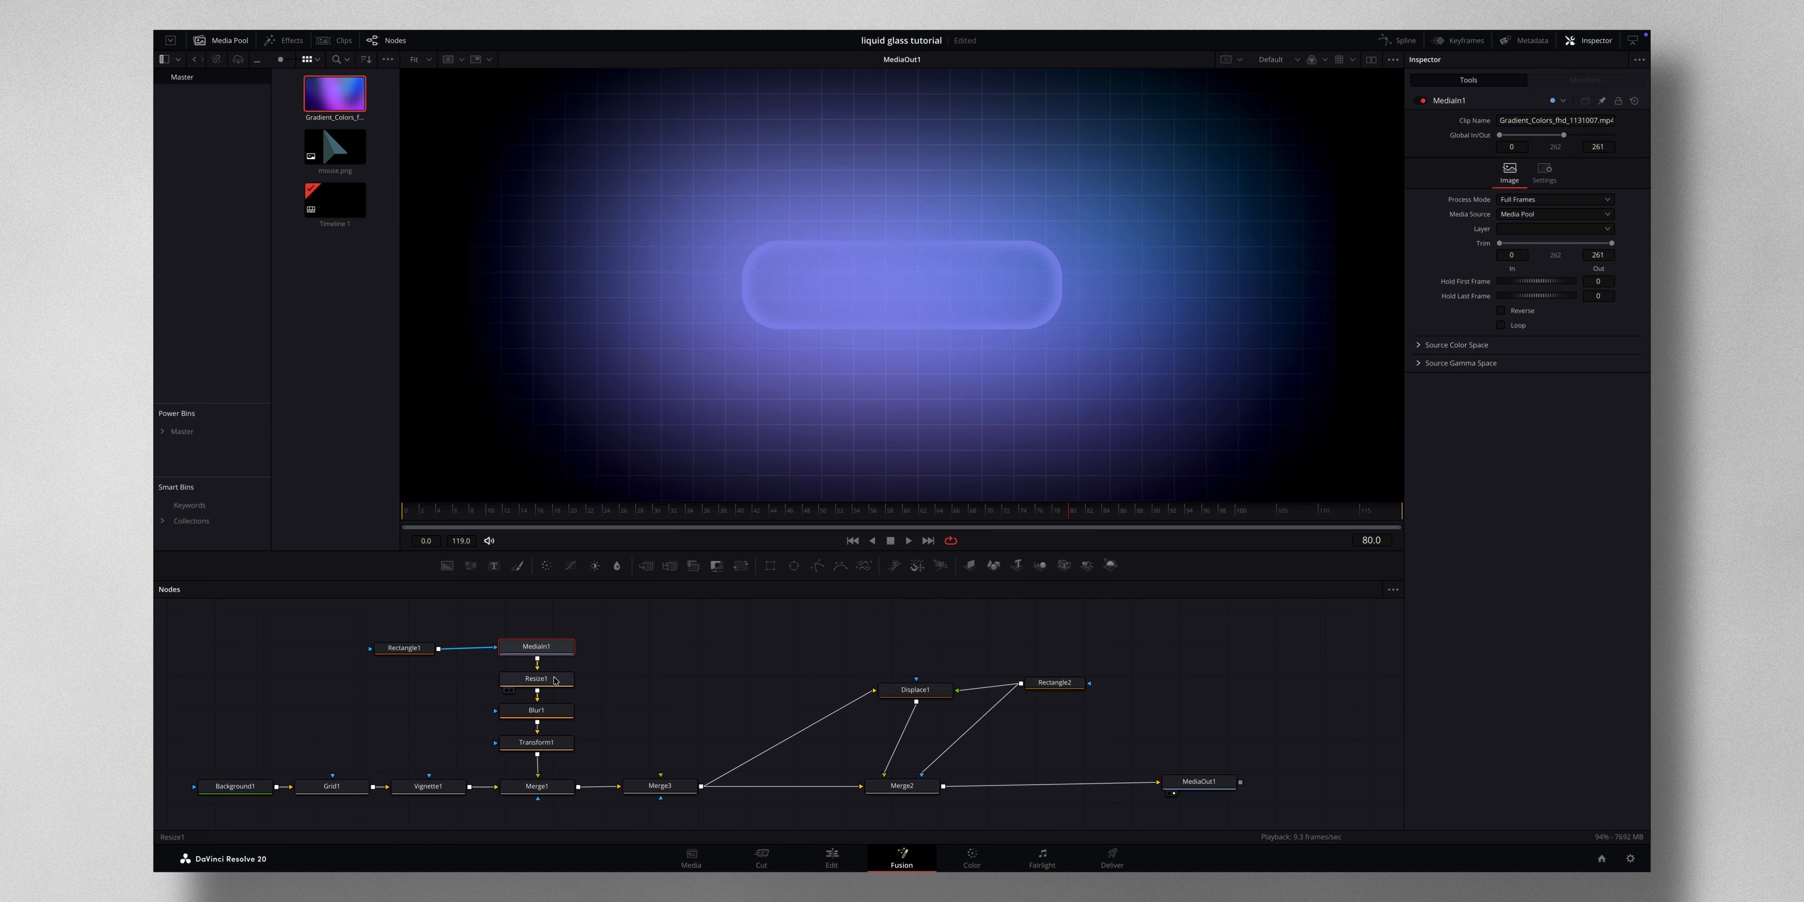
pyautogui.press('super+z')
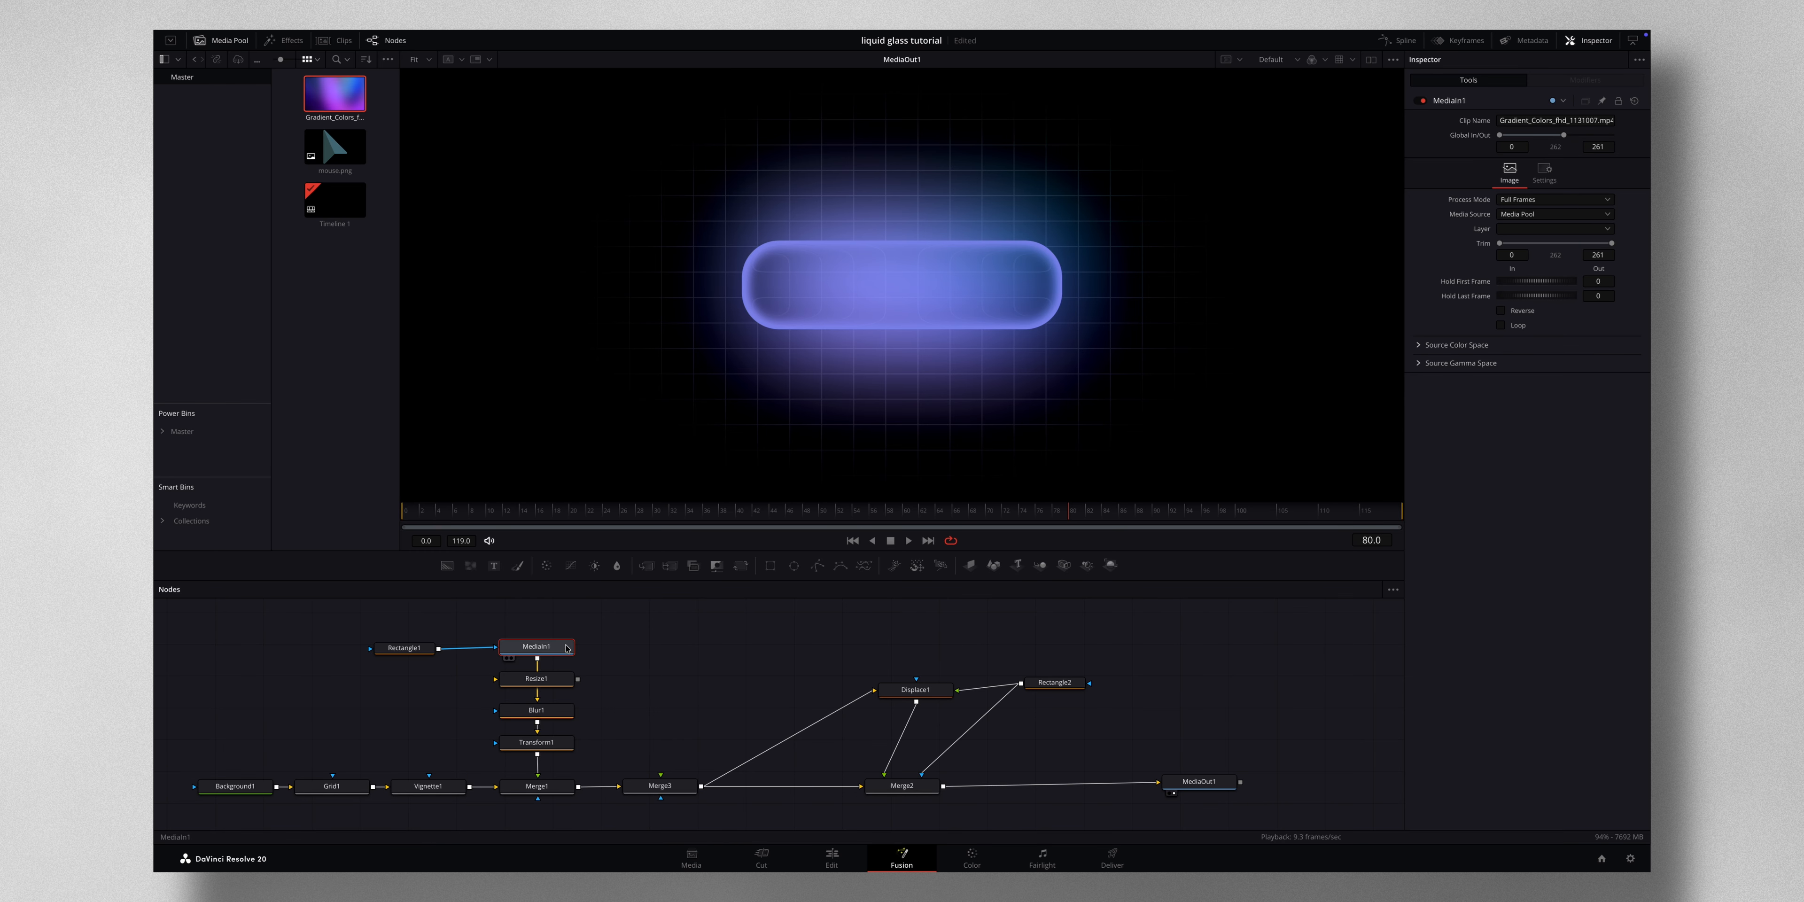
pyautogui.click(667, 655)
pyautogui.hotkey('ctrl', 'v')
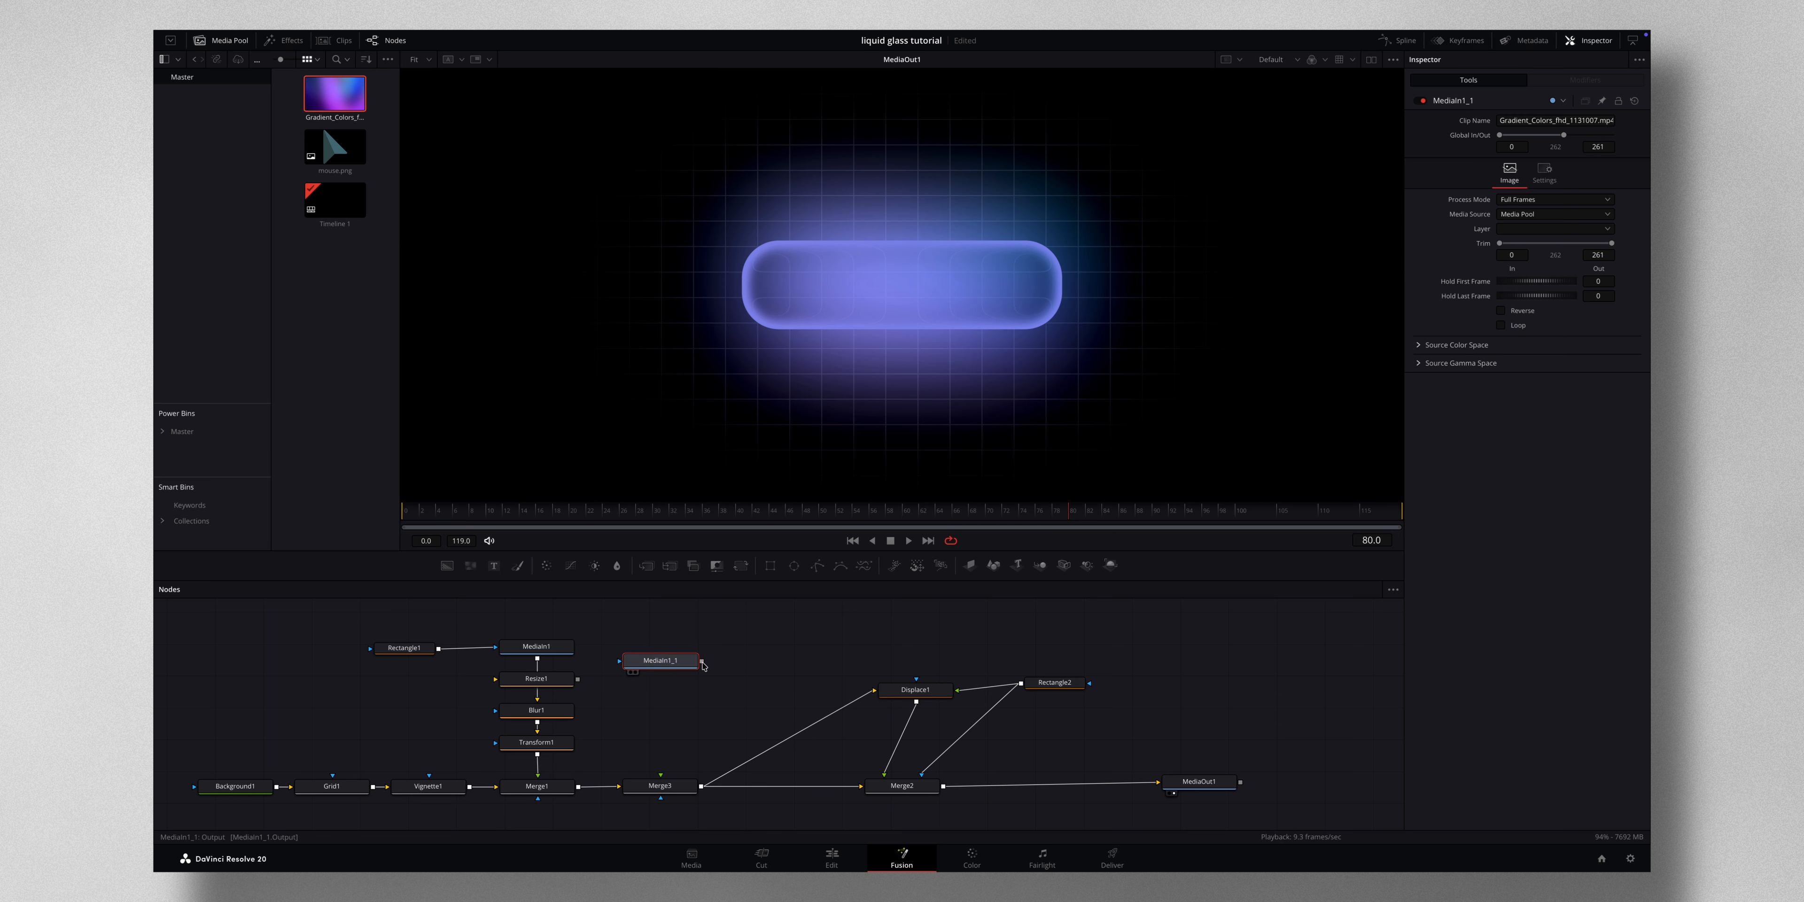
pyautogui.moveTo(702, 660); pyautogui.dragTo(661, 777)
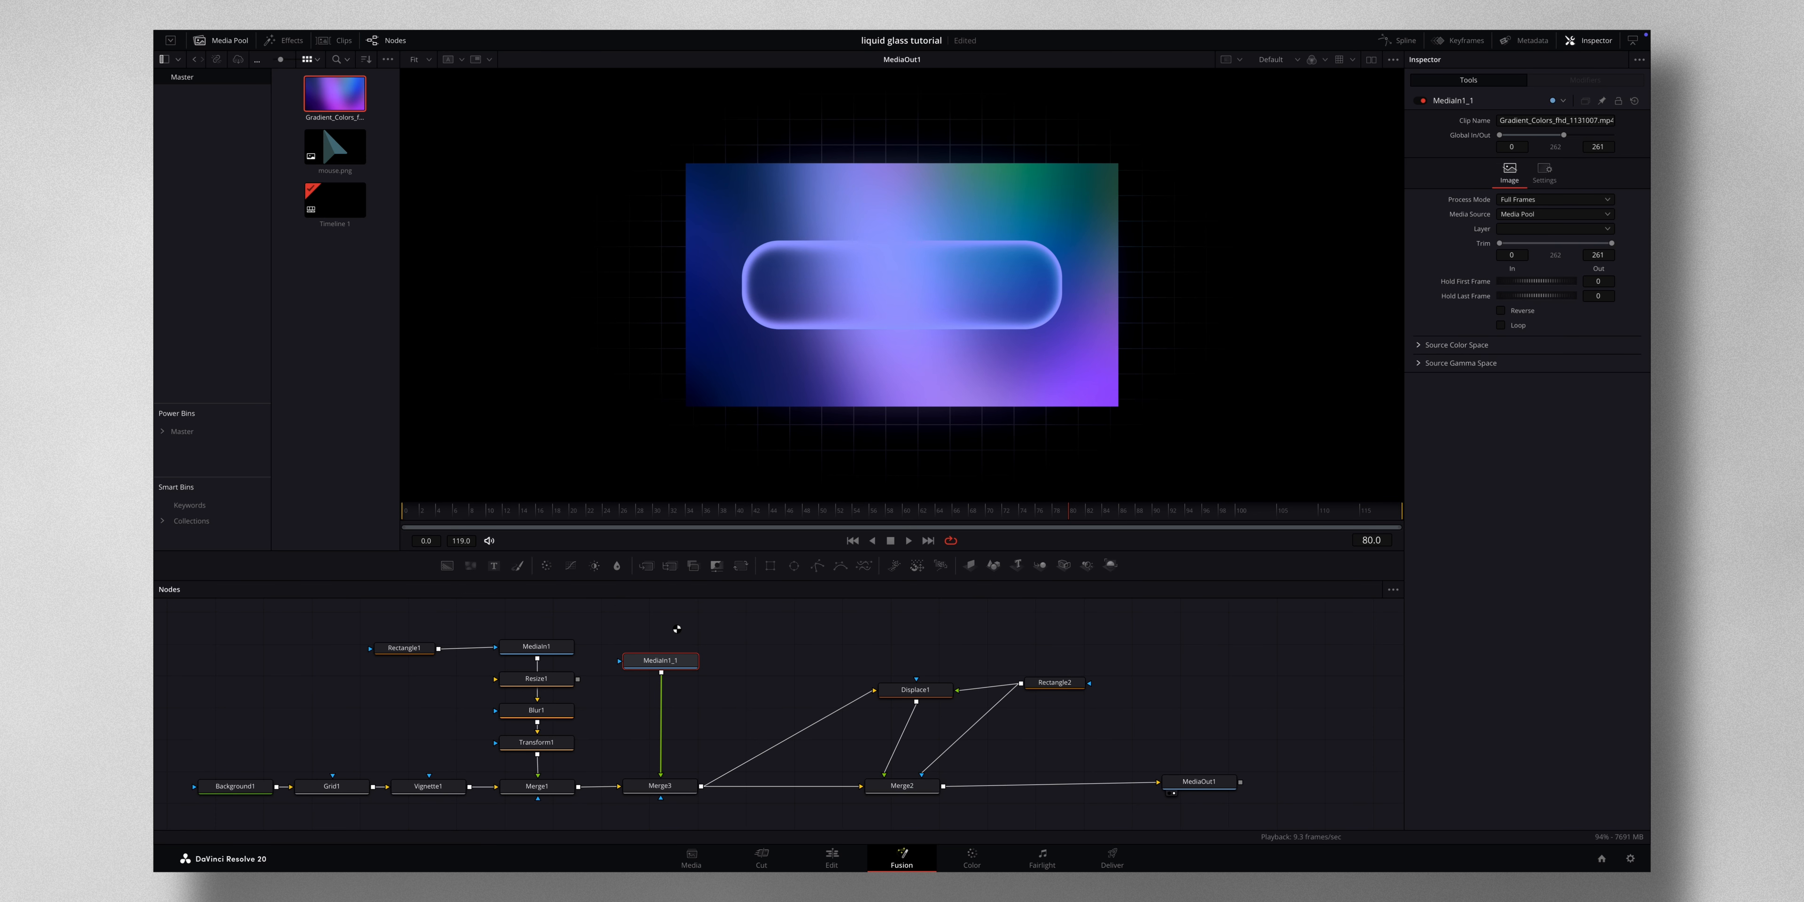
# - Copy Resize1 and insert the copy between MediaIn1_1 and Merge3
pyautogui.click(551, 677)
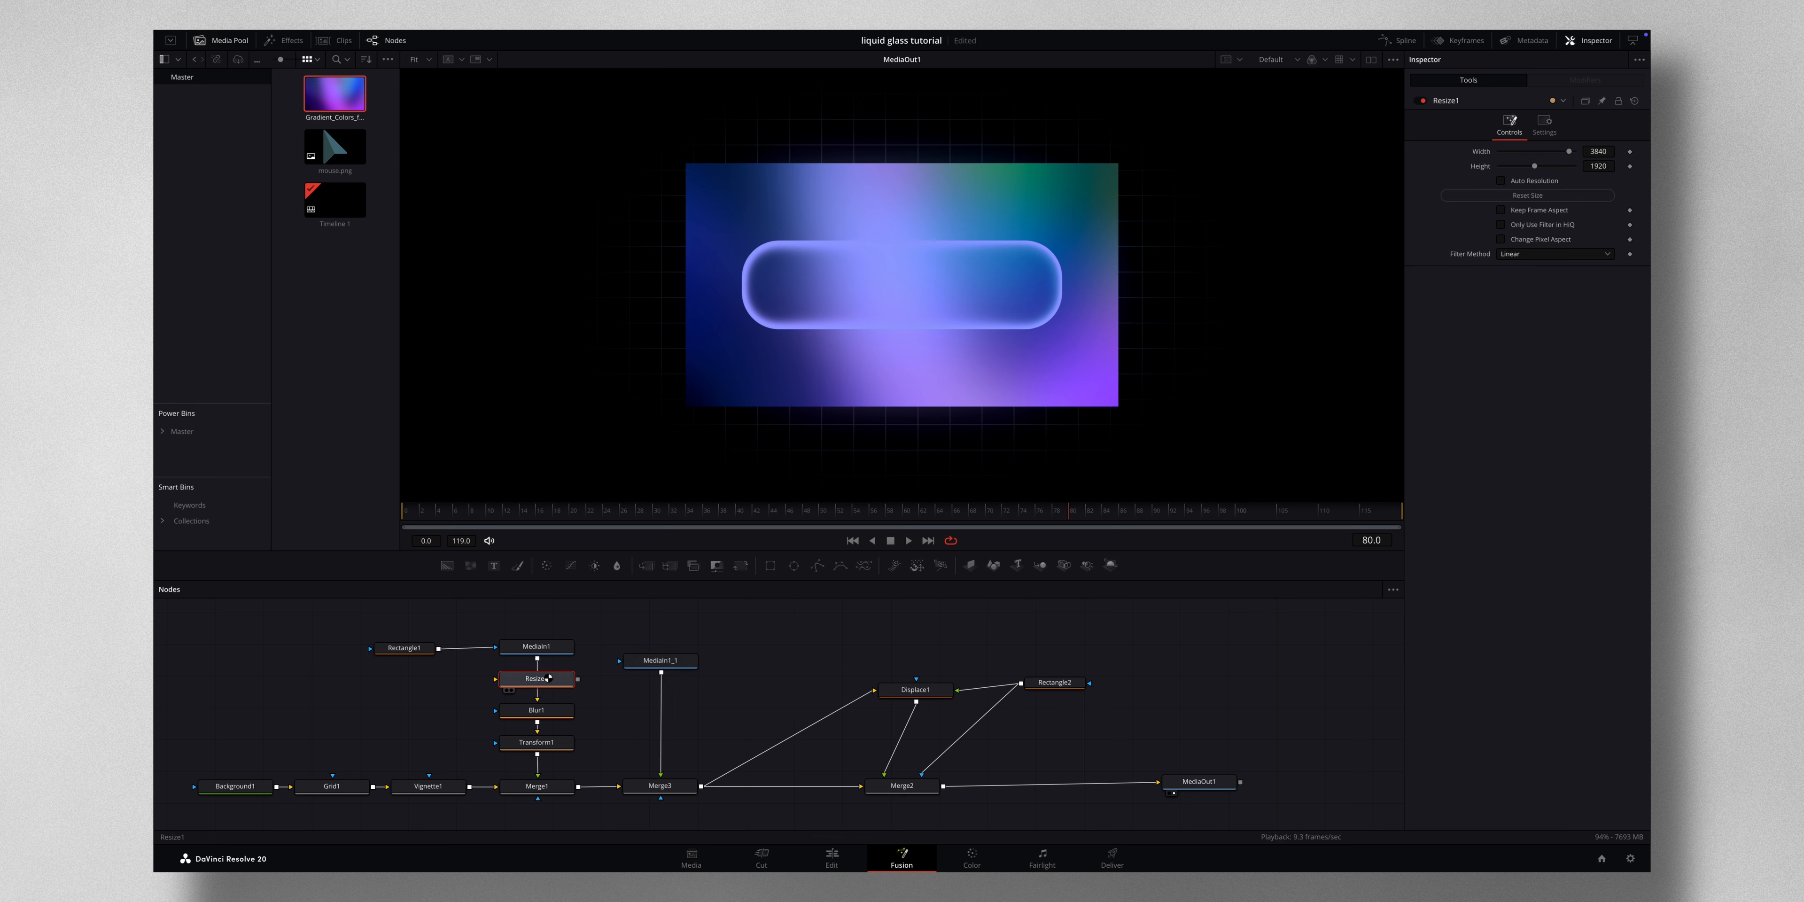
pyautogui.press('super+c')
pyautogui.click(660, 660)
pyautogui.press('super+v')
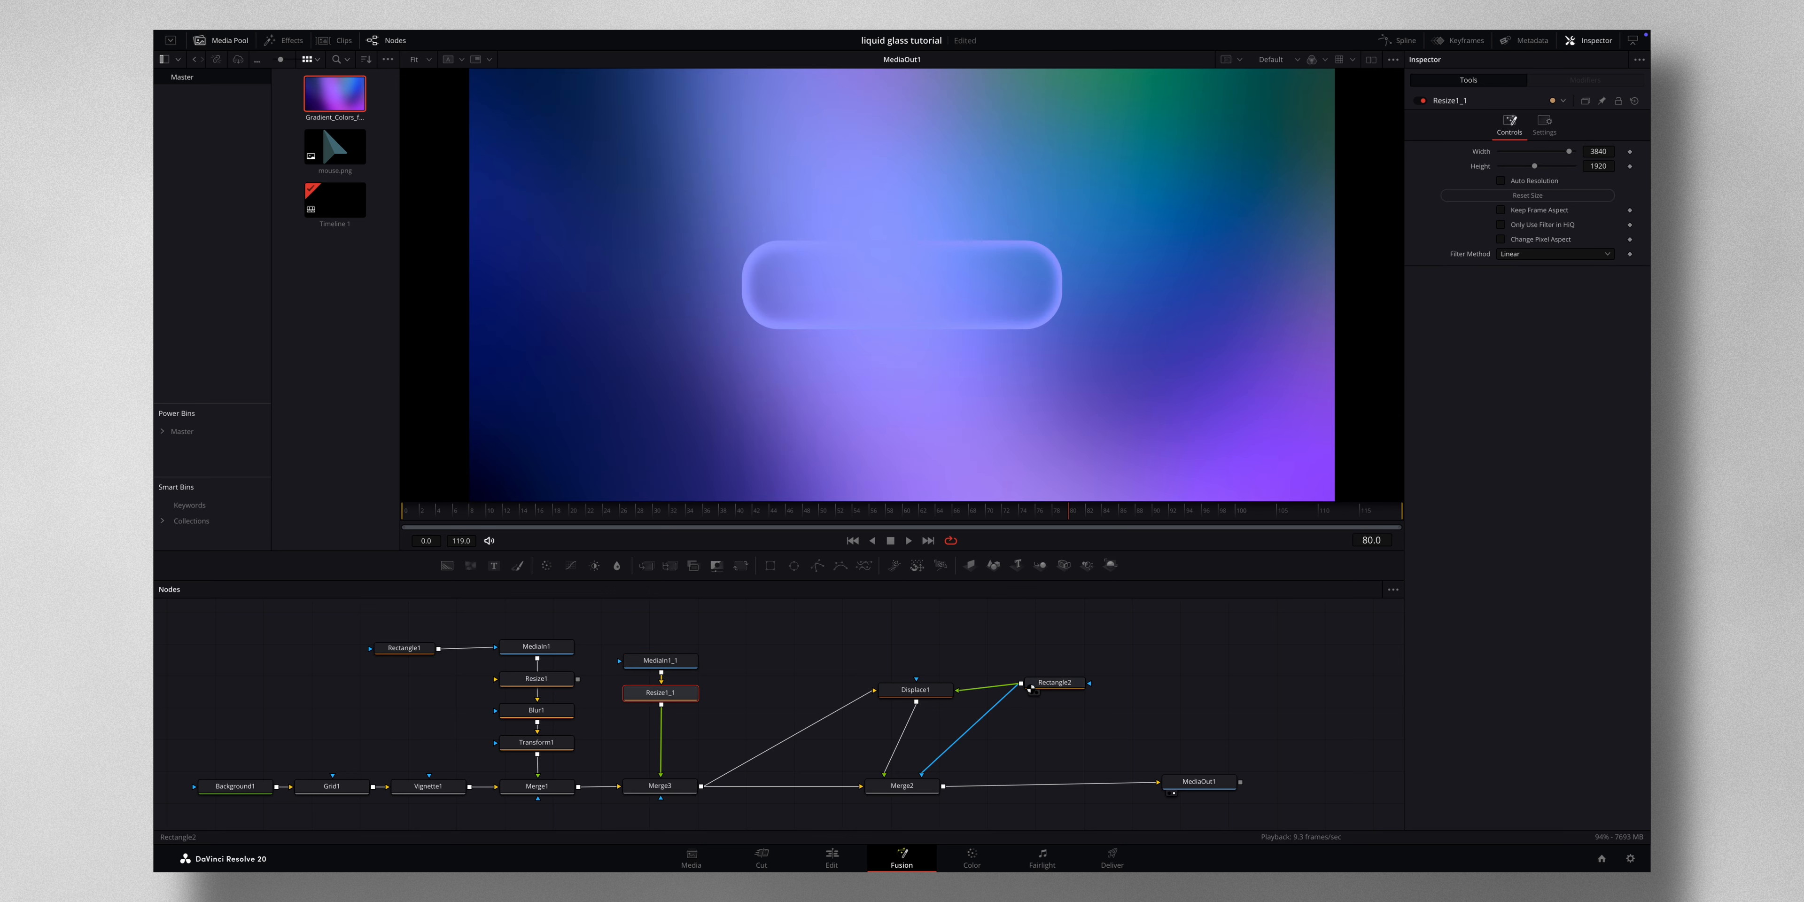
# - Paste a copy of Rectangle2 above MediaIn1_1 and connect it as MediaIn1_1's effect mask
pyautogui.click(1056, 681)
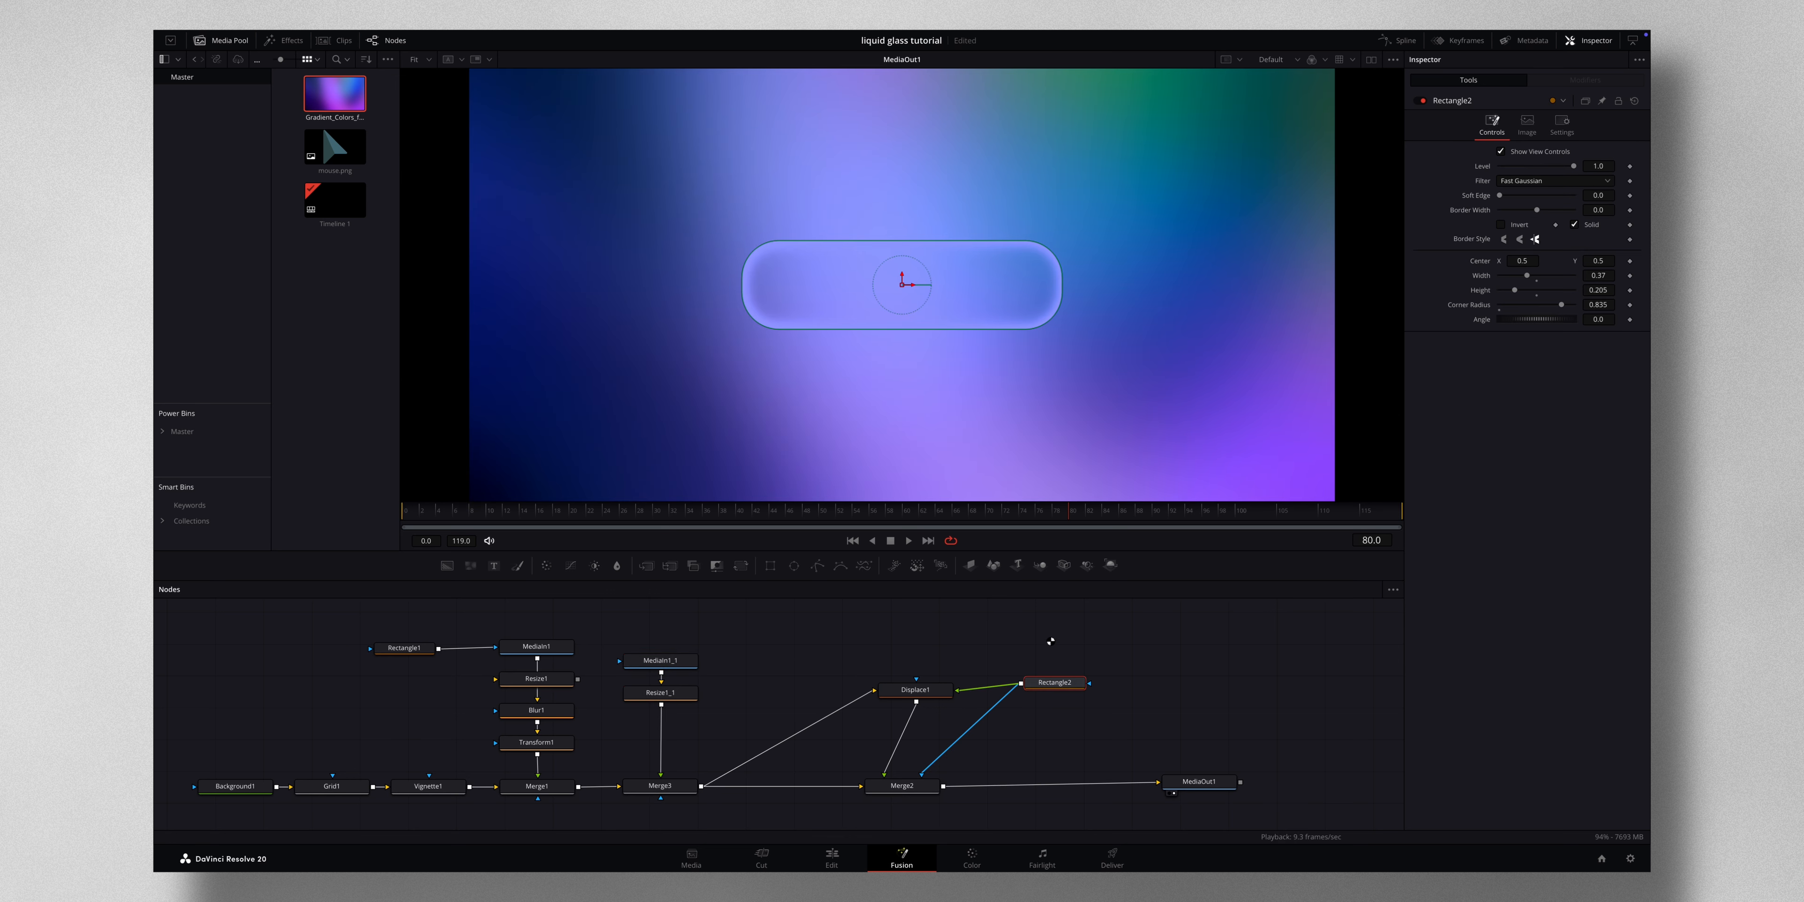
pyautogui.press('super+c')
pyautogui.click(639, 614)
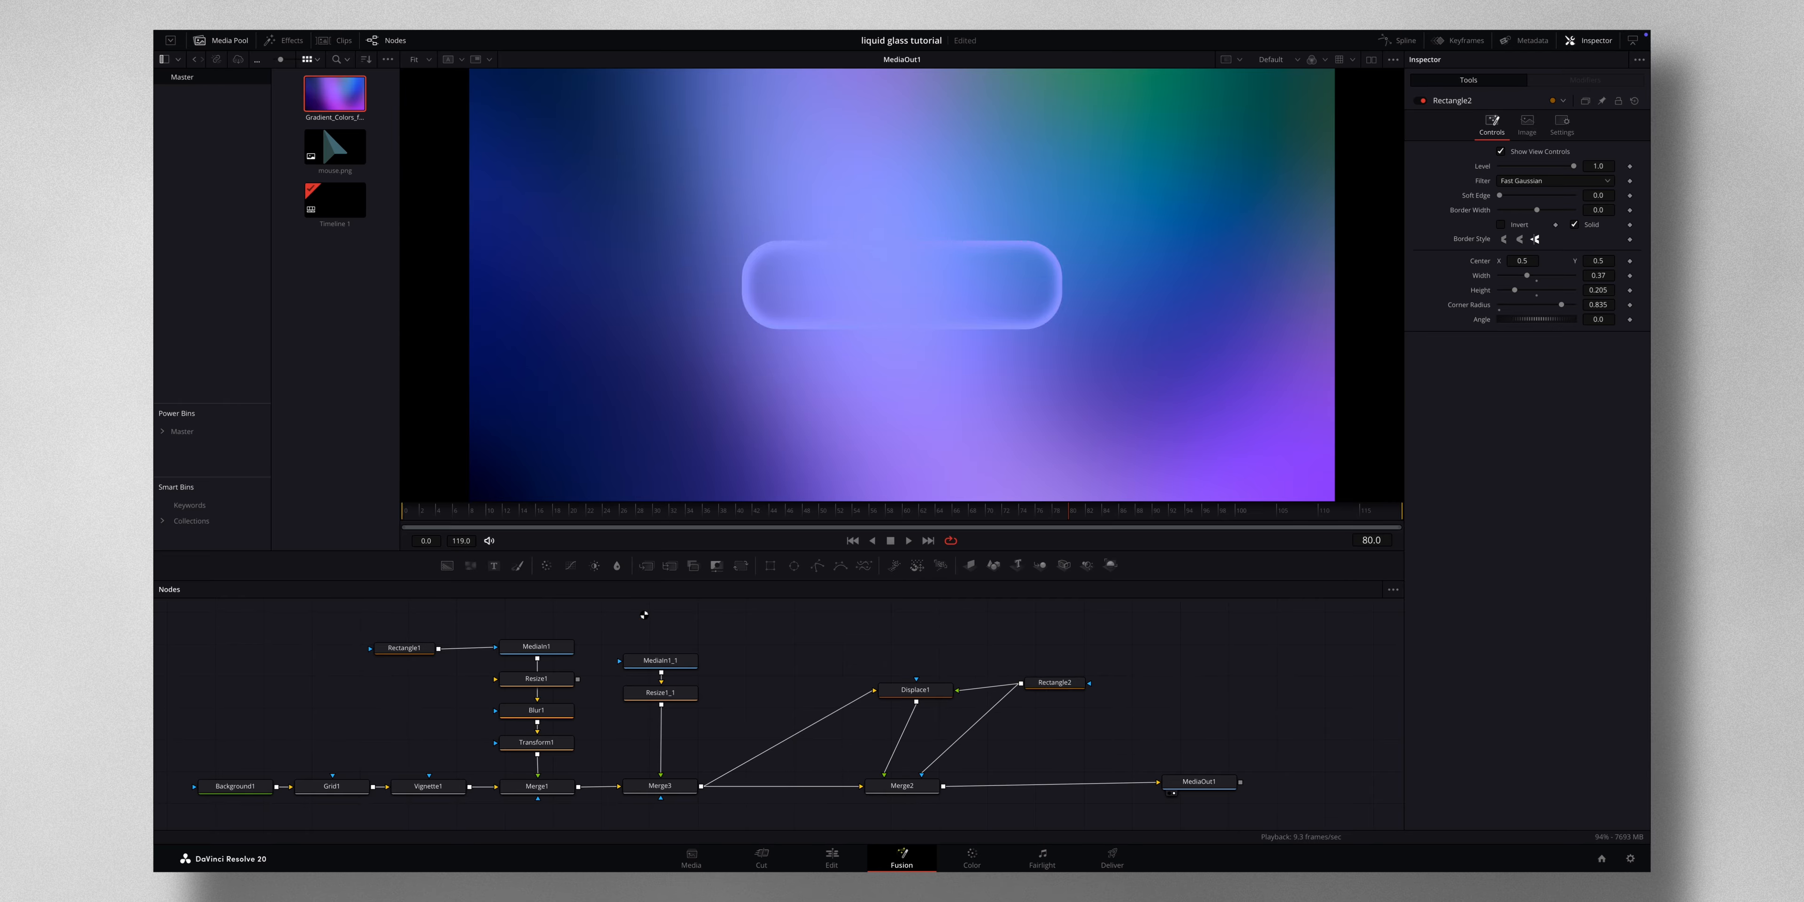
pyautogui.press('super+v')
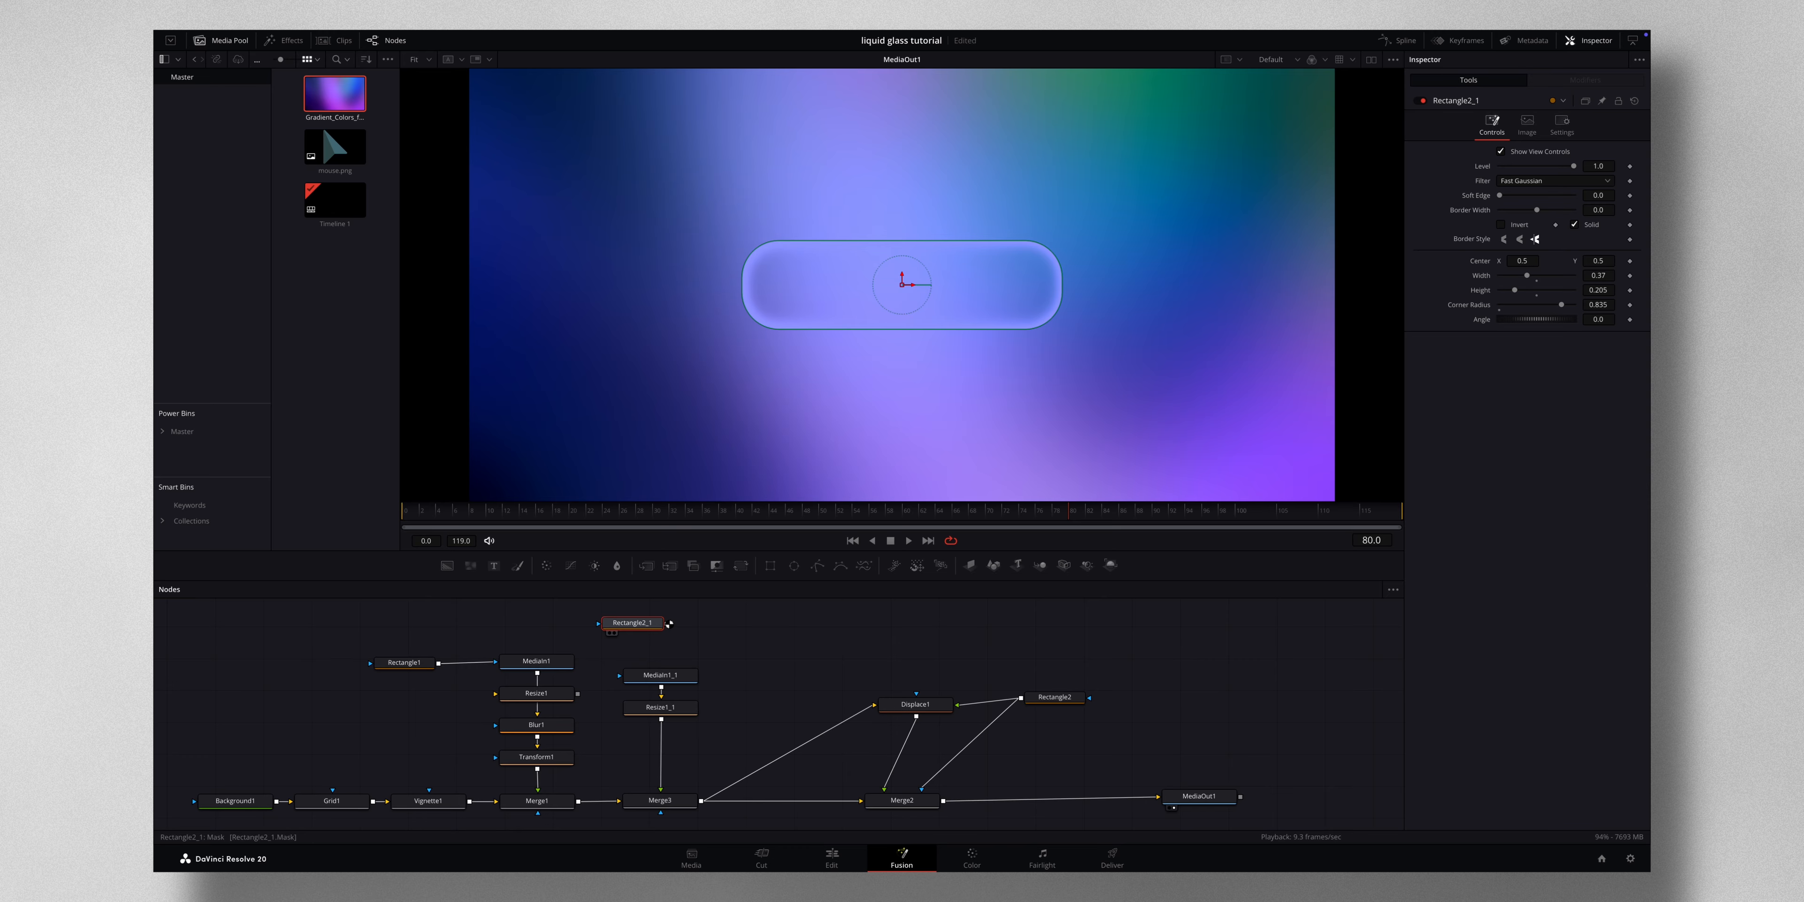
pyautogui.moveTo(666, 622); pyautogui.dragTo(634, 675)
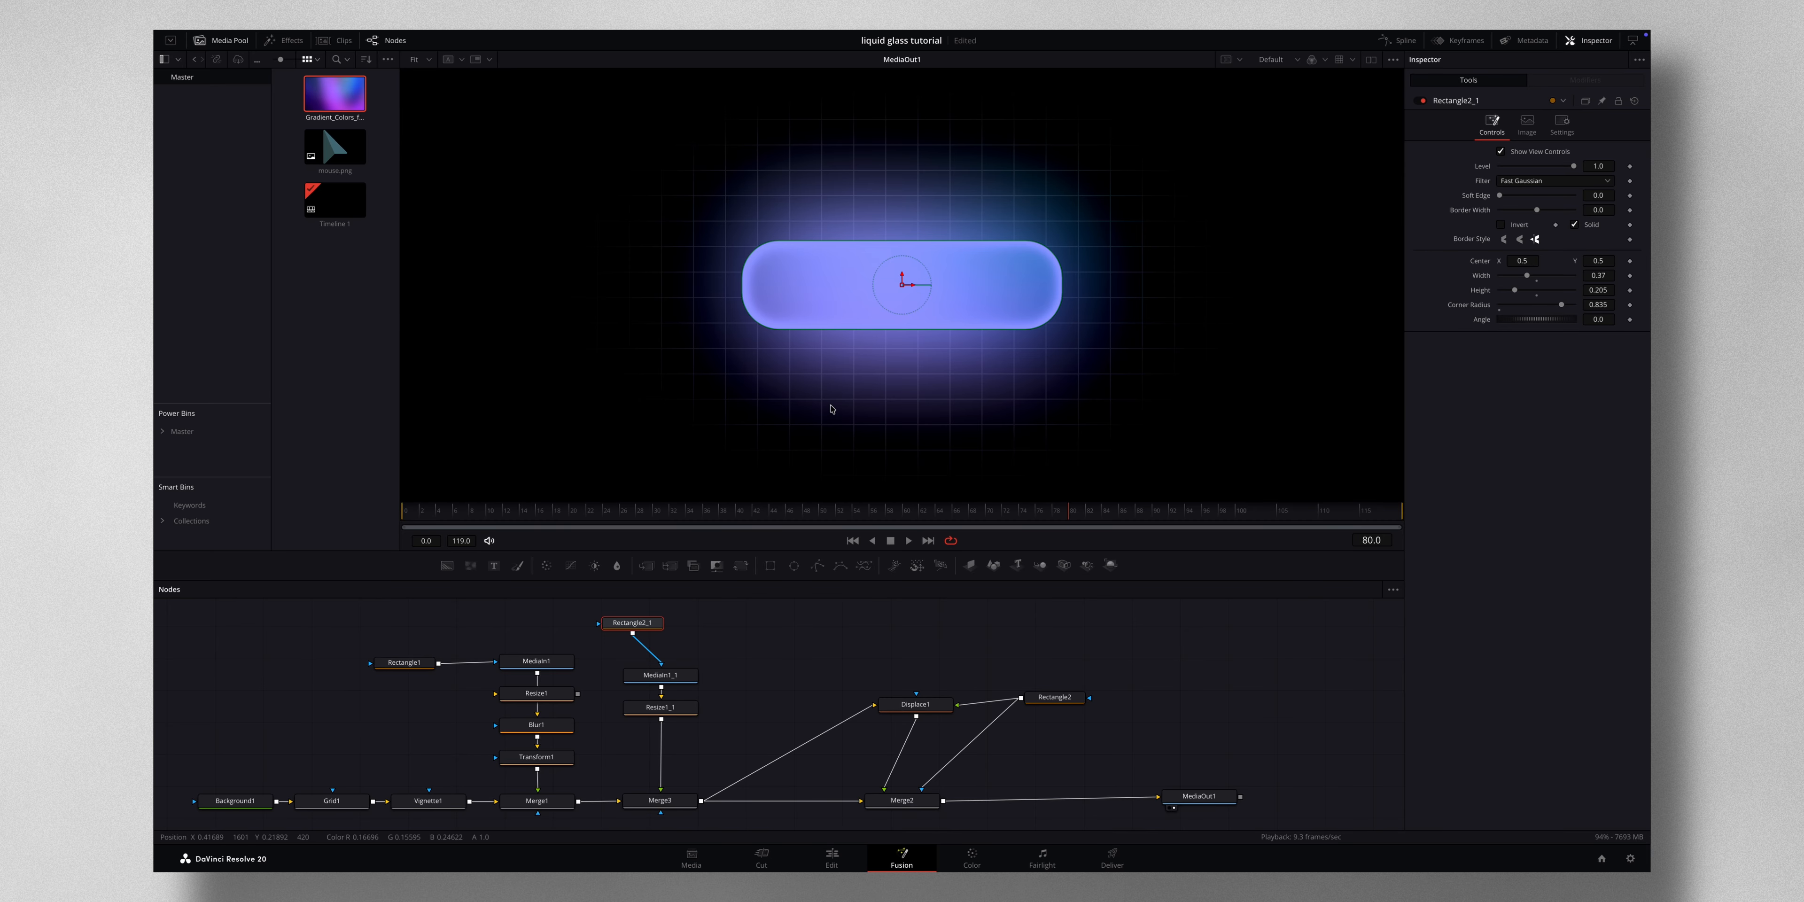
# - Keyframe Rectangle2's Width at frame 0 with a value of about 0.031
pyautogui.moveTo(791, 507); pyautogui.dragTo(403, 520)
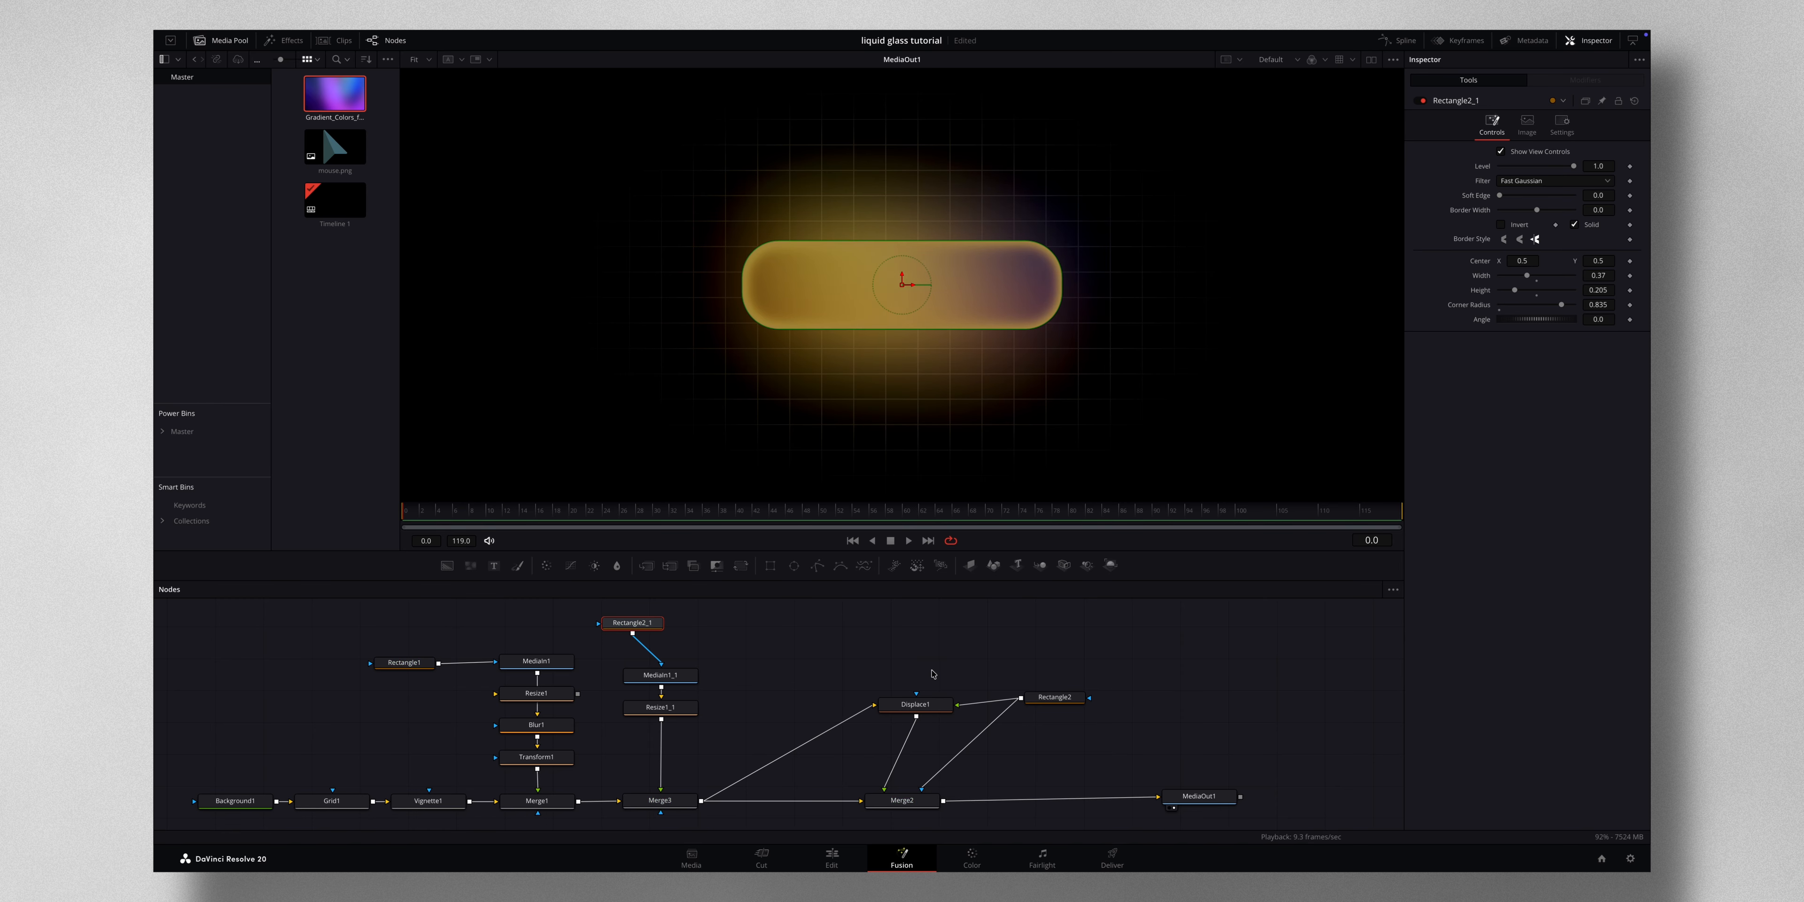
pyautogui.click(1054, 696)
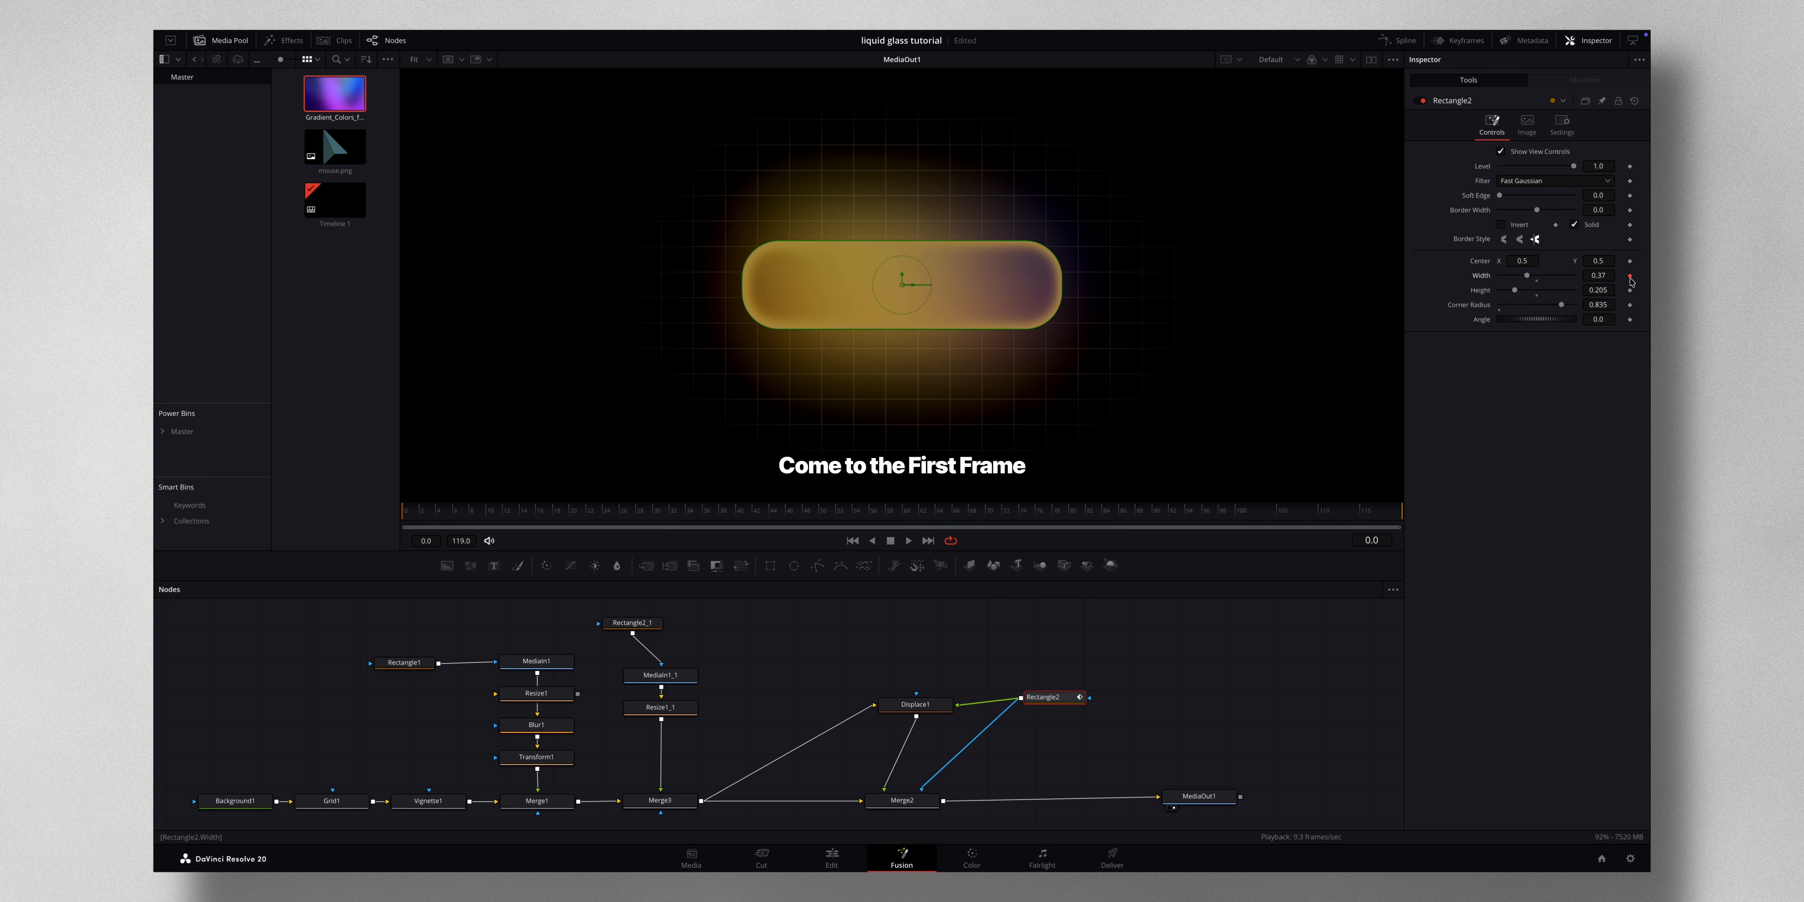
pyautogui.moveTo(1525, 275); pyautogui.dragTo(1501, 283)
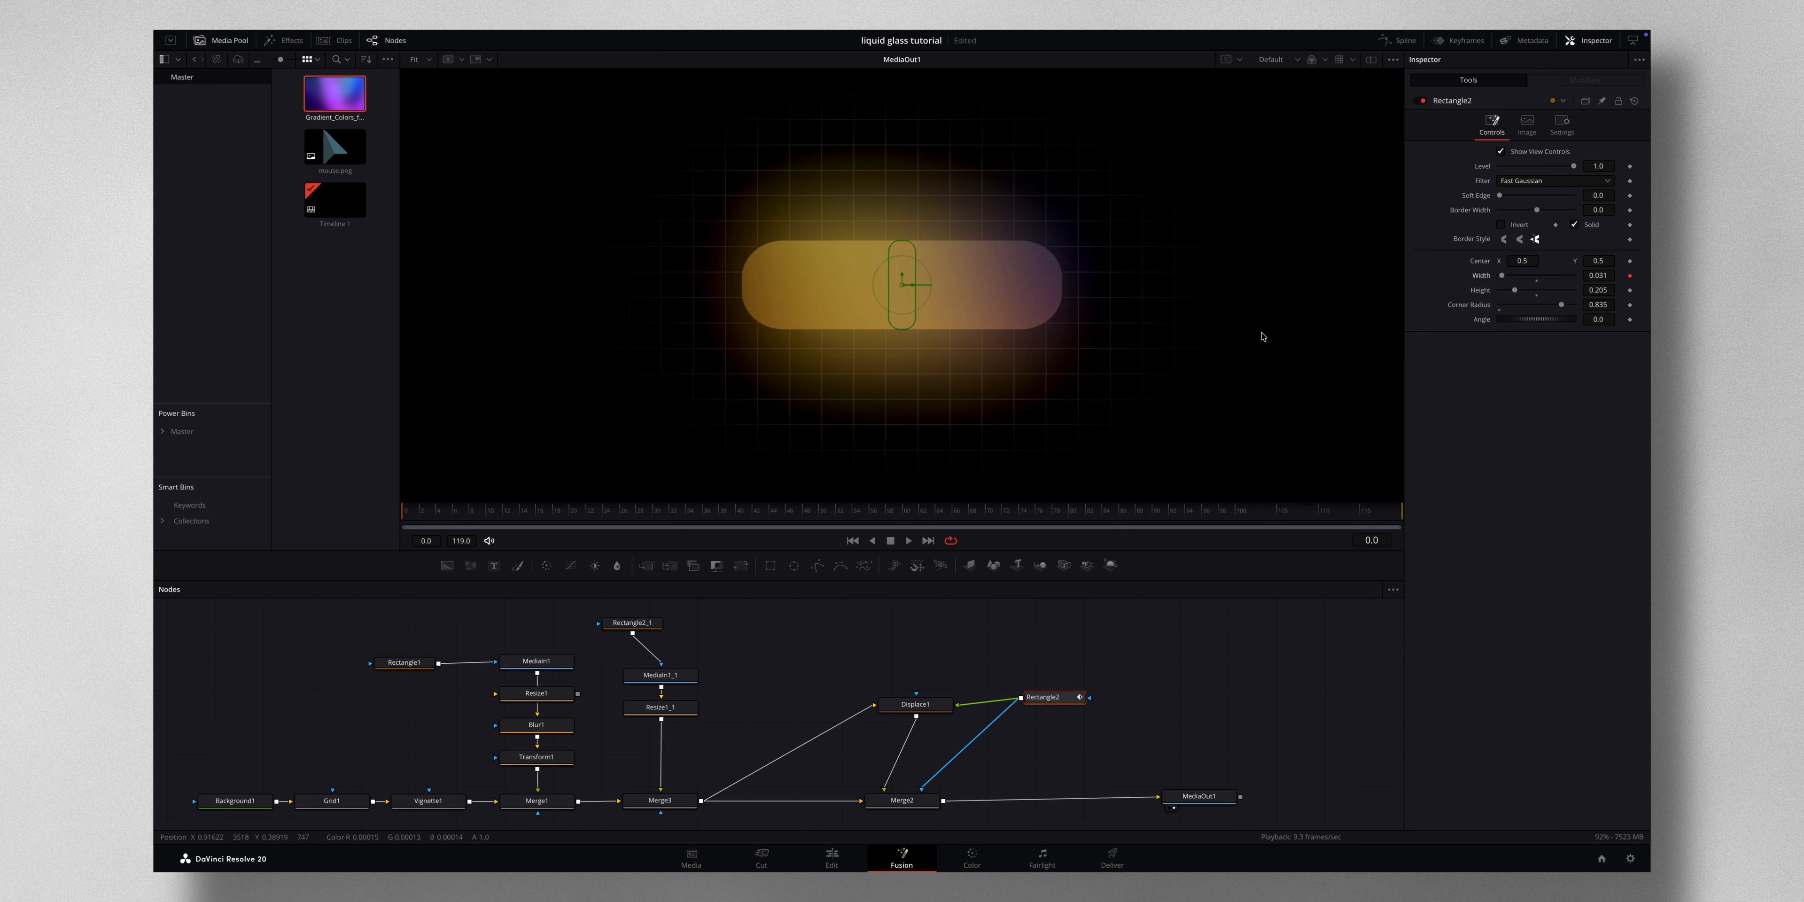
# - Advance to frame 8 and keyframe Rectangle2's Width at about 0.441
pyautogui.press('Right')
pyautogui.press('Right')
pyautogui.press('Right')
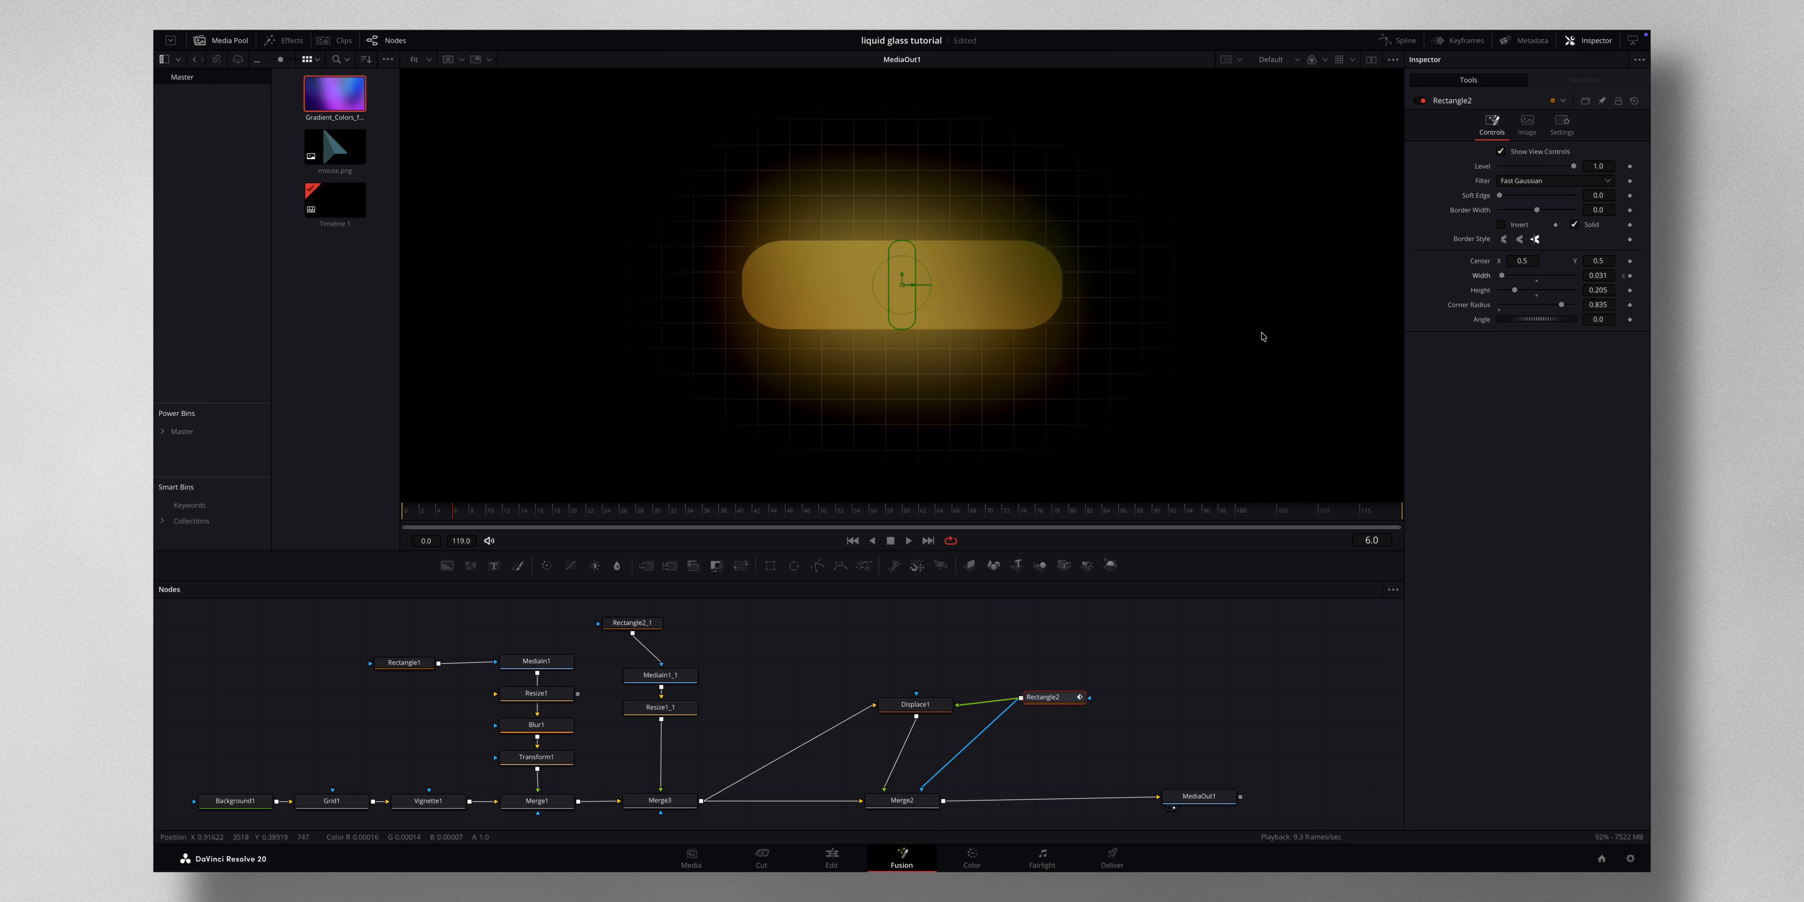
pyautogui.press('Right')
pyautogui.press('Right')
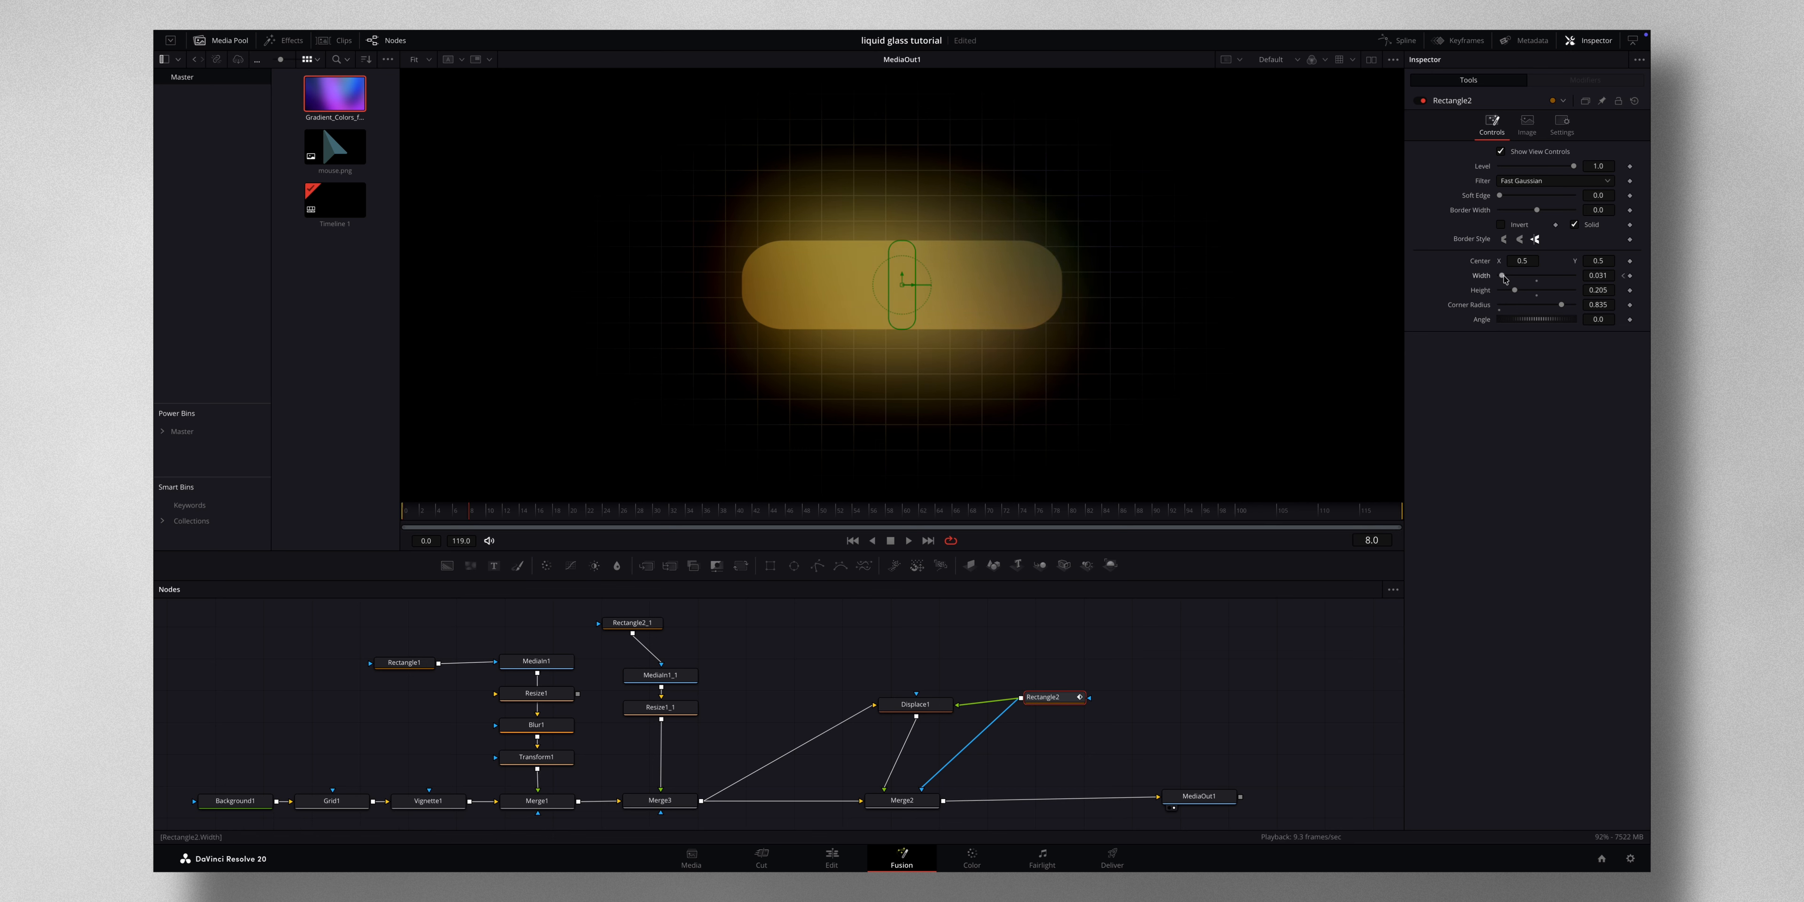
pyautogui.moveTo(1503, 279); pyautogui.dragTo(1534, 282)
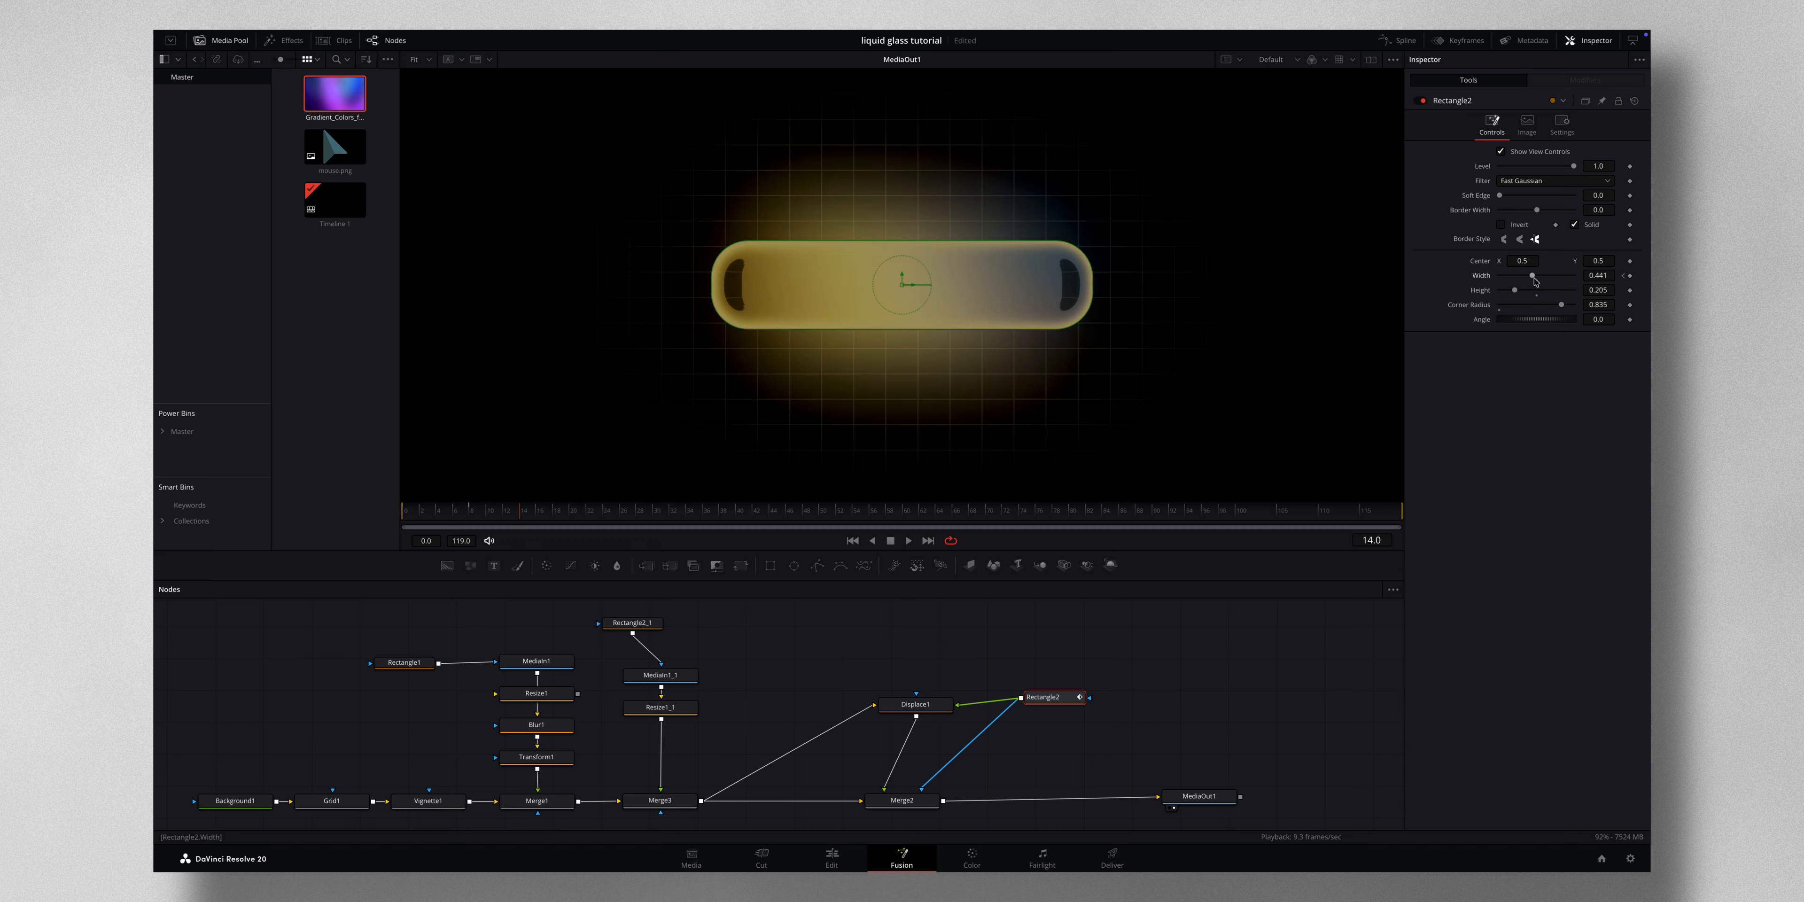
# - Keyframe Rectangle2's Width at about 0.307 near frame 15, 0.441 at frame 21, 0.315 near frame 26 and 0.37 at frame 30
pyautogui.moveTo(1534, 280); pyautogui.dragTo(1522, 280)
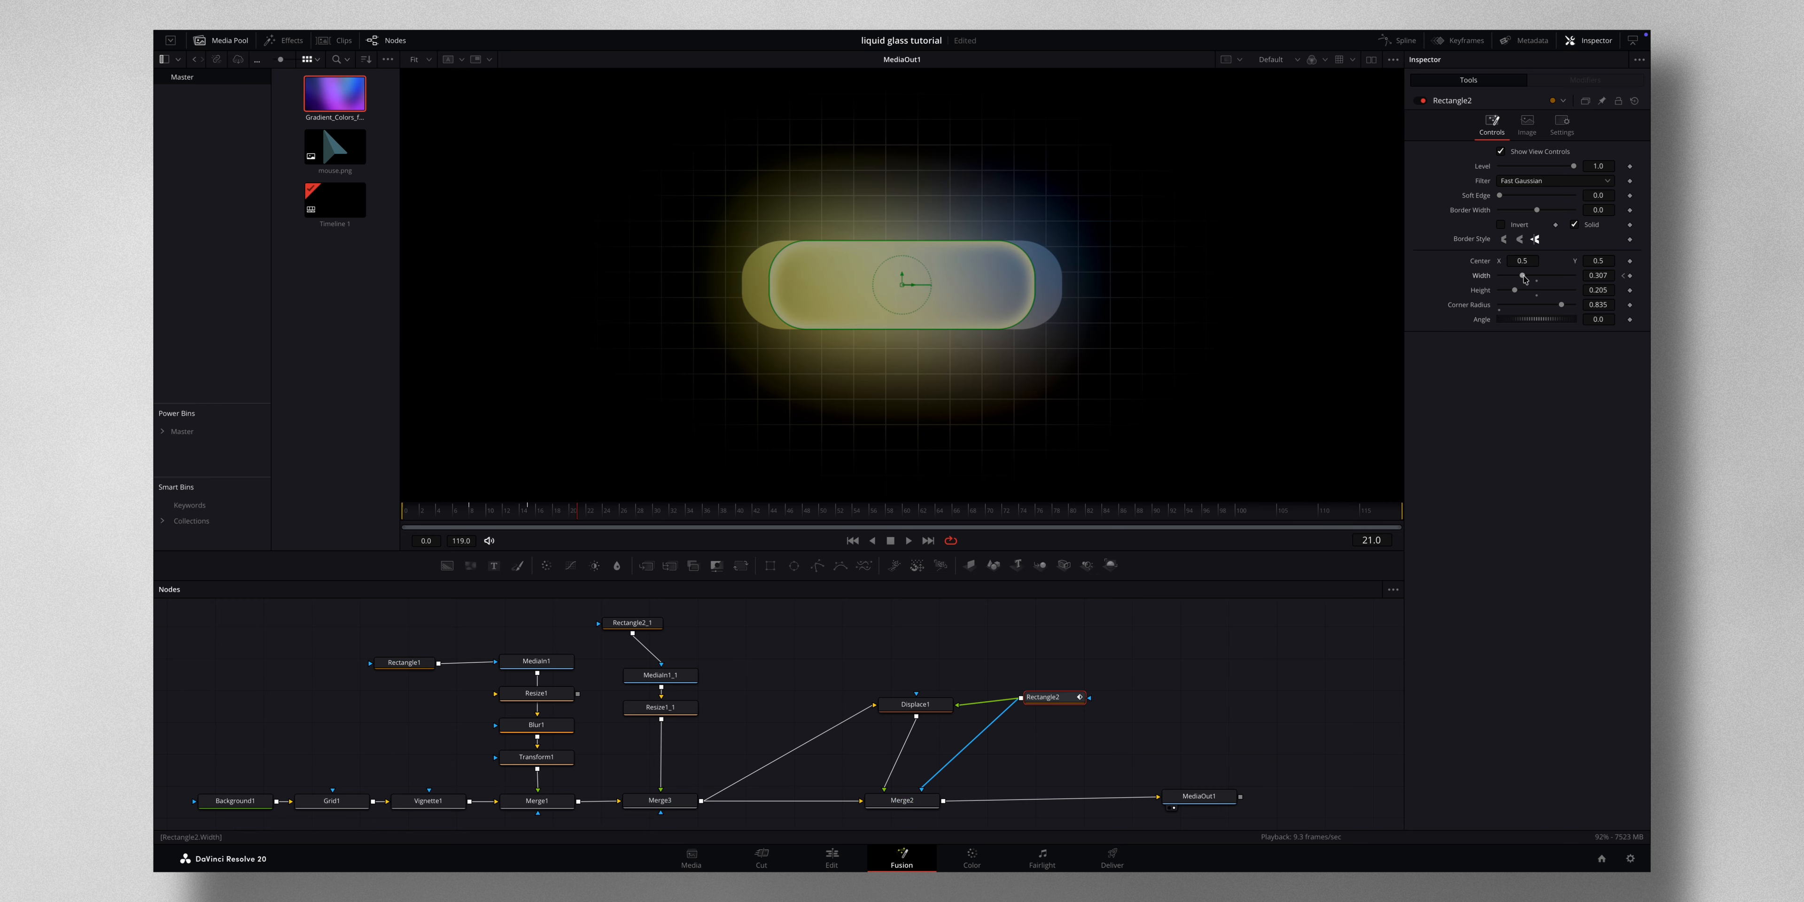
pyautogui.moveTo(1524, 279); pyautogui.dragTo(1533, 278)
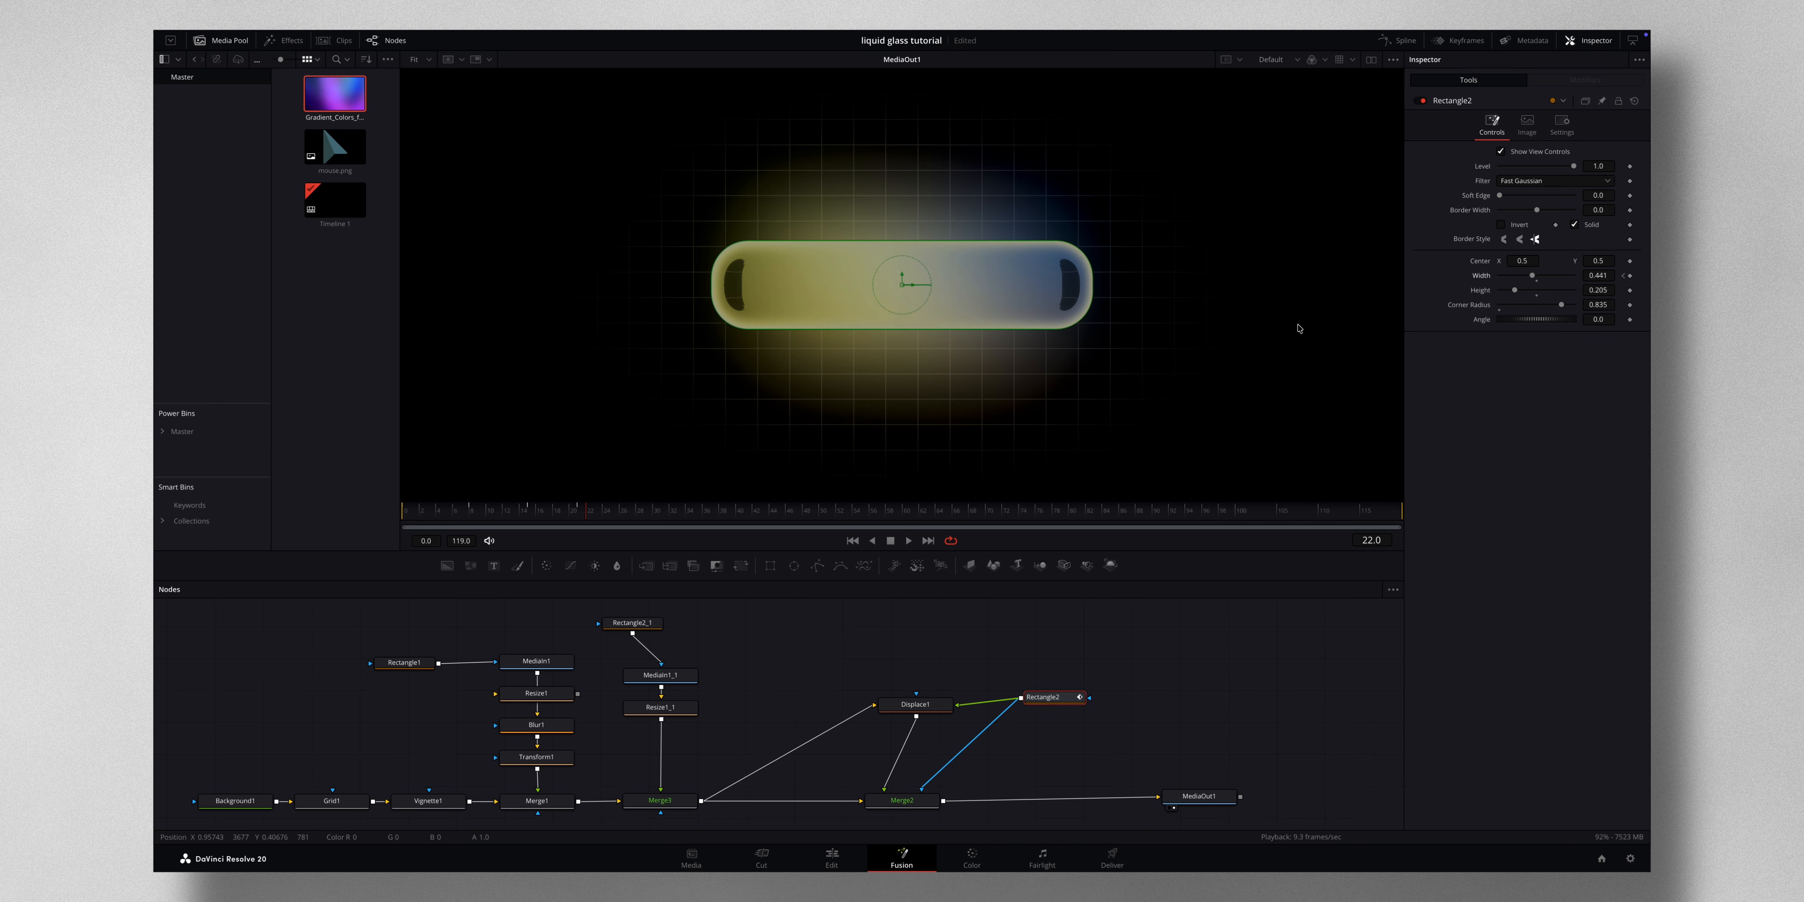
pyautogui.moveTo(1532, 276); pyautogui.dragTo(1524, 280)
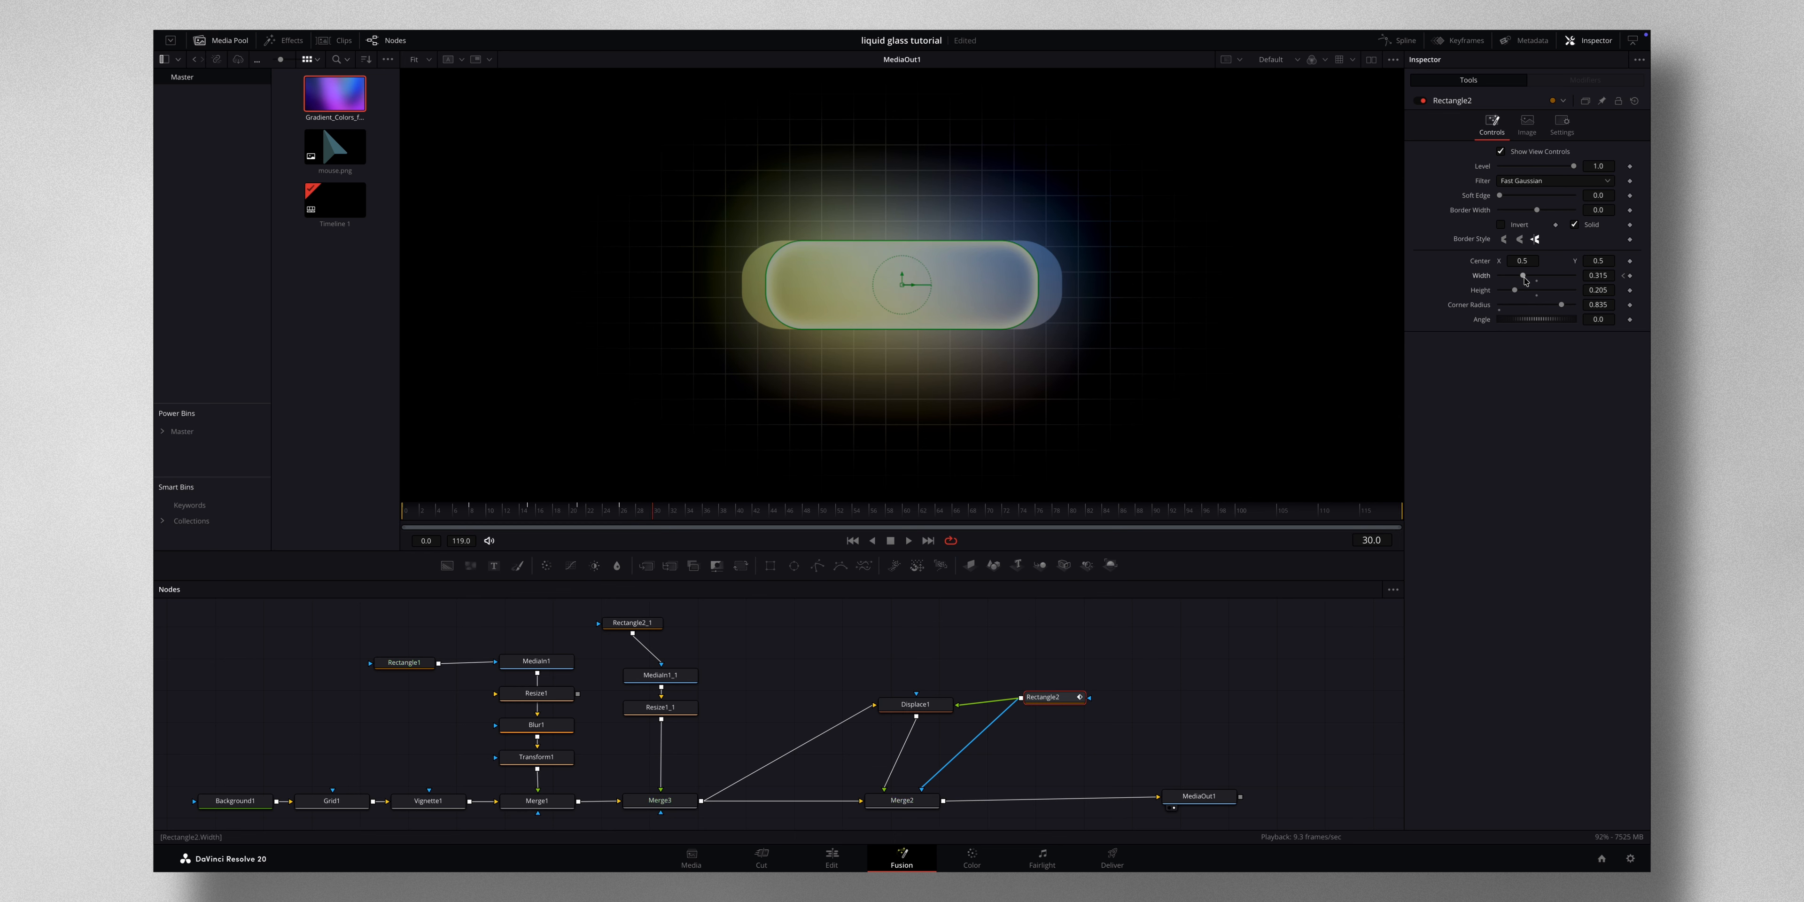
pyautogui.moveTo(1524, 278); pyautogui.dragTo(1528, 278)
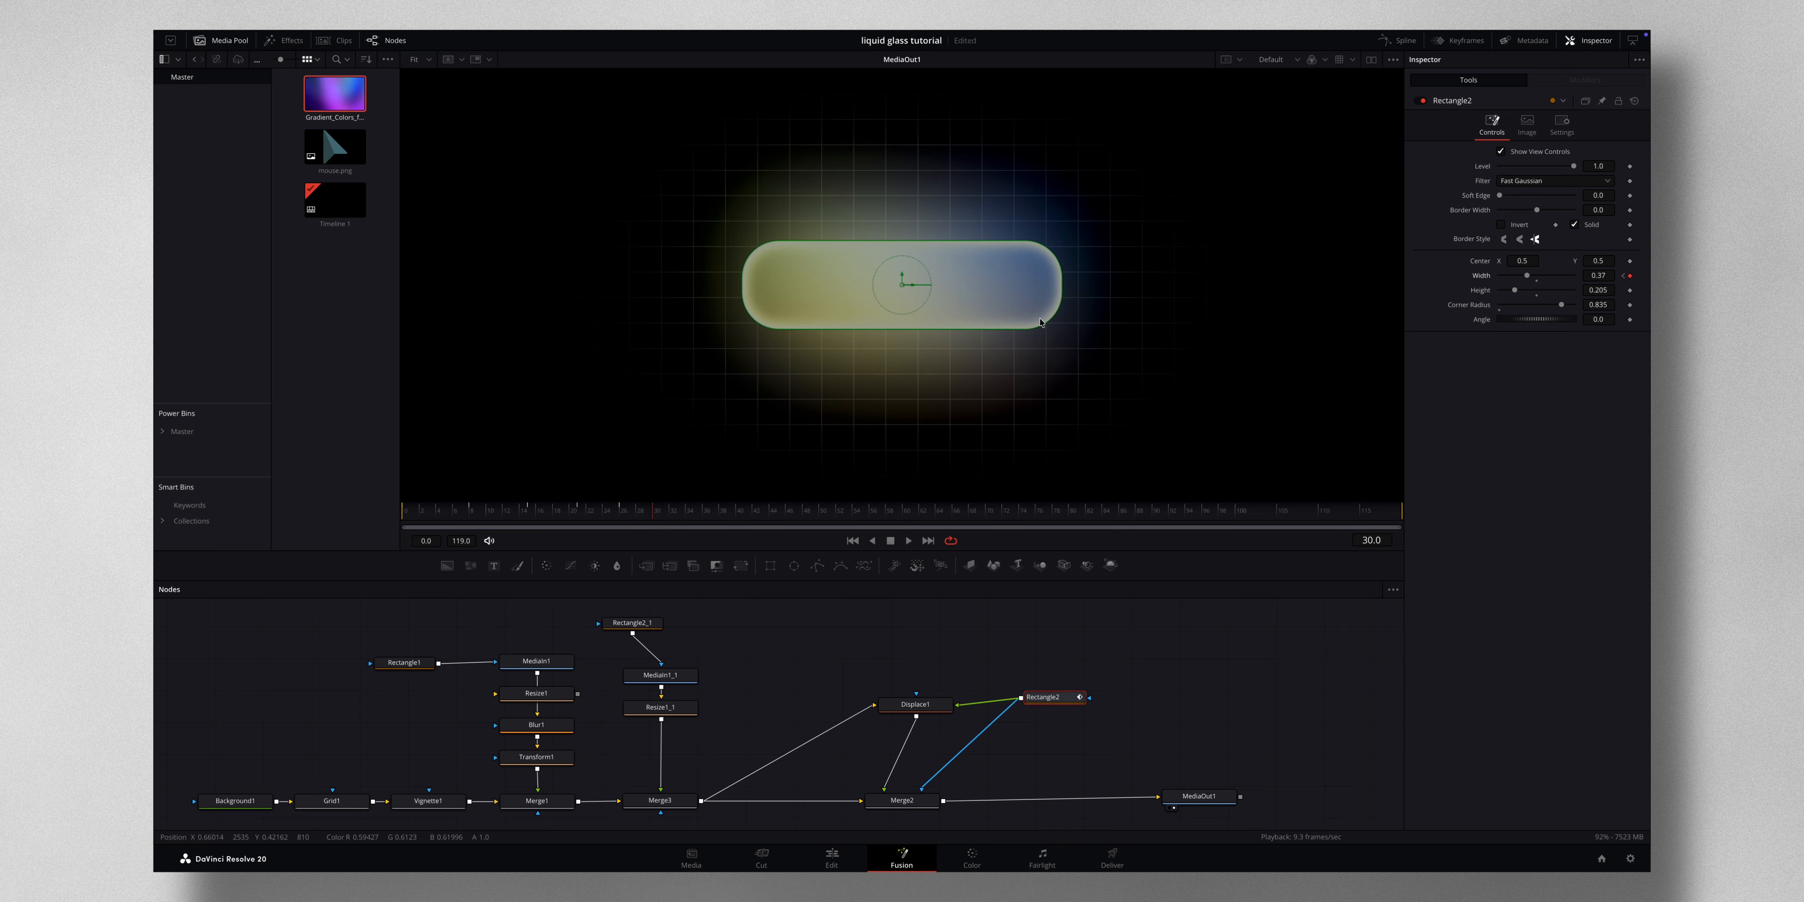
# - Show Rectangle2's Width curve in the Spline editor and smooth all of its keyframes
pyautogui.click(1403, 43)
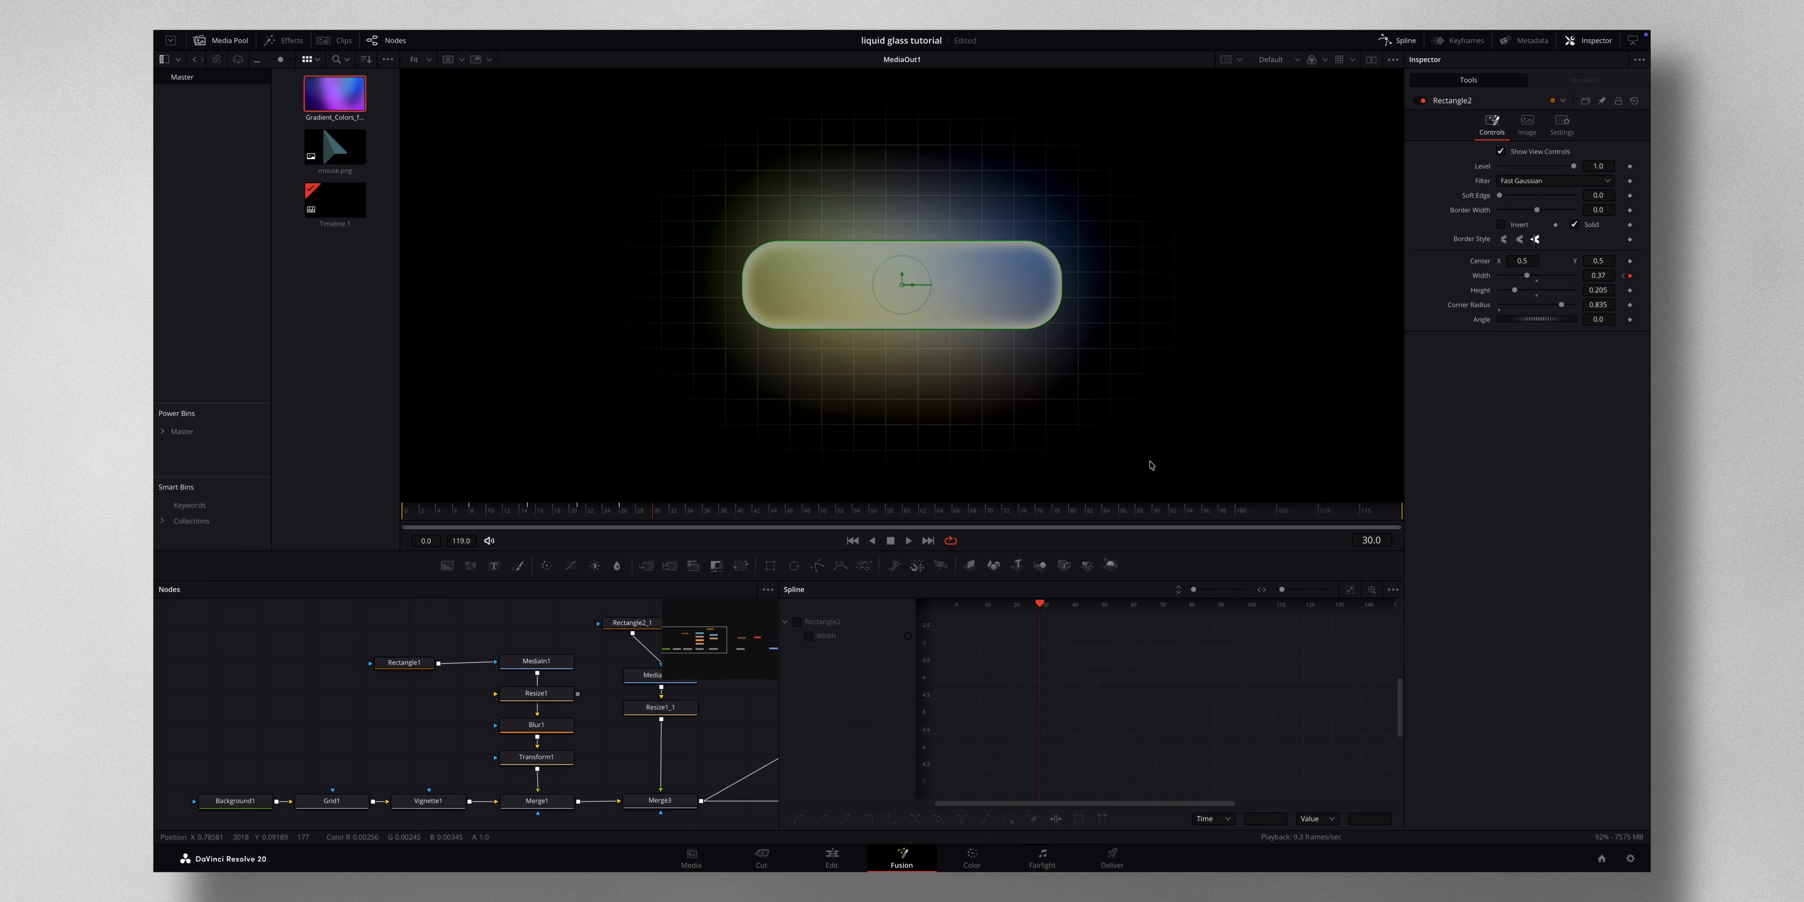
pyautogui.click(796, 622)
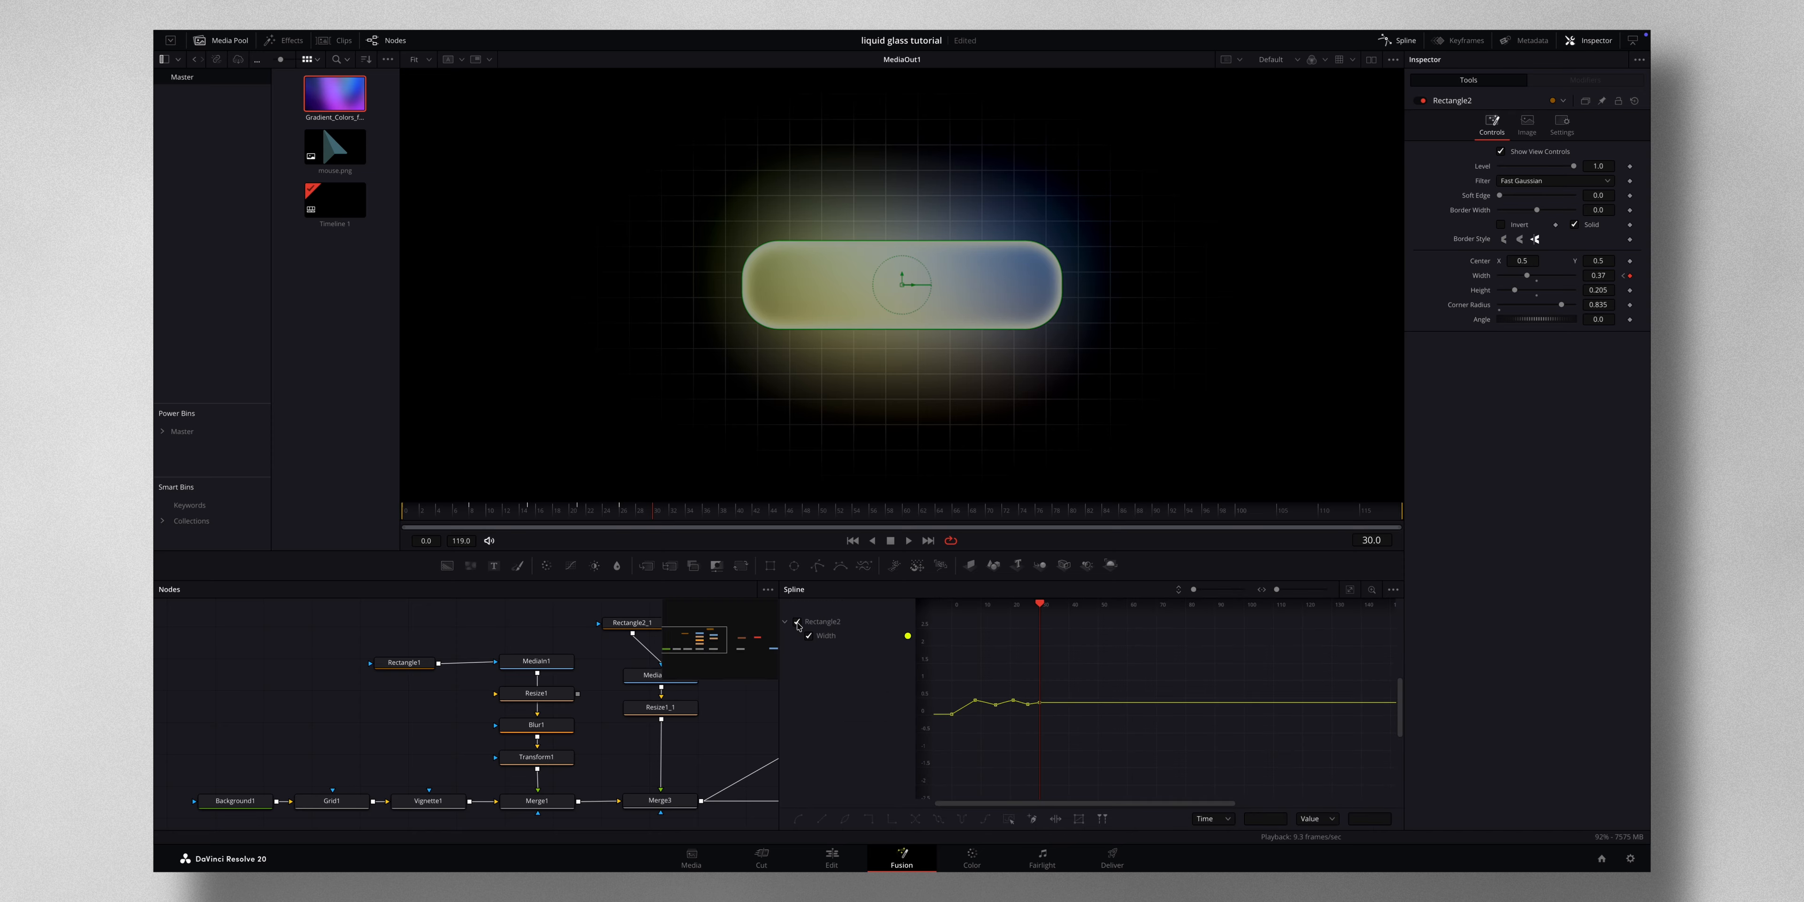
pyautogui.click(1344, 594)
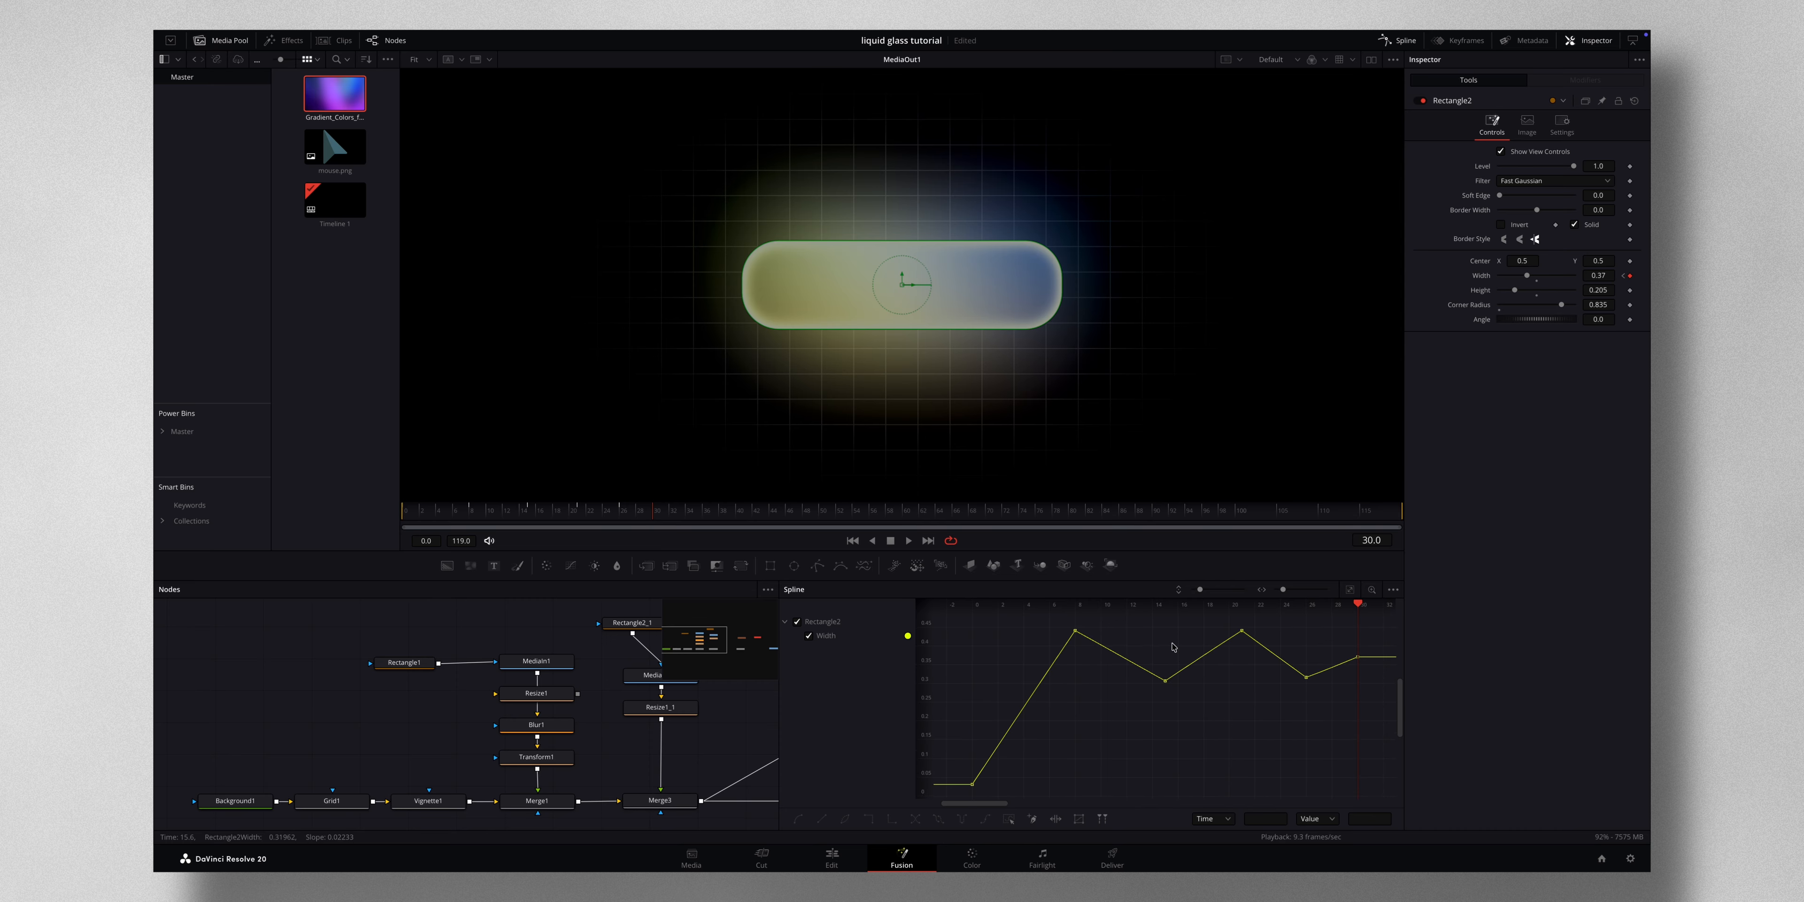
pyautogui.hotkey('ctrl', 'a')
pyautogui.press('s')
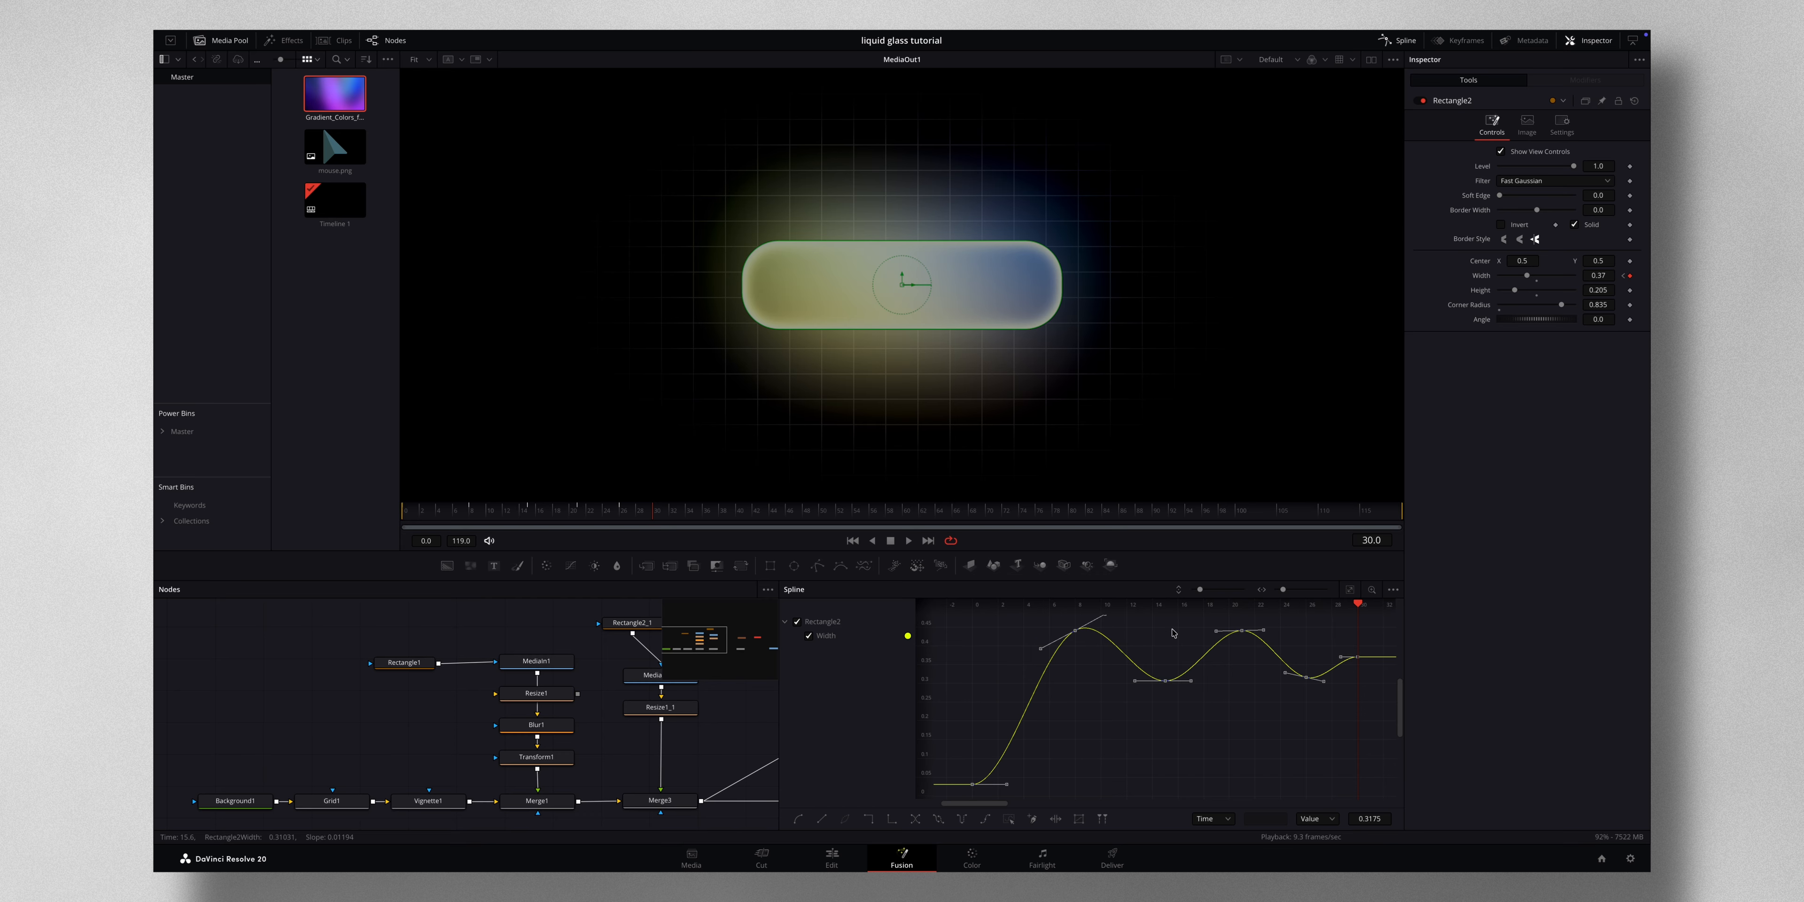
# - Enable motion blur on Rectangle2 and set its quality to 4
pyautogui.click(1563, 129)
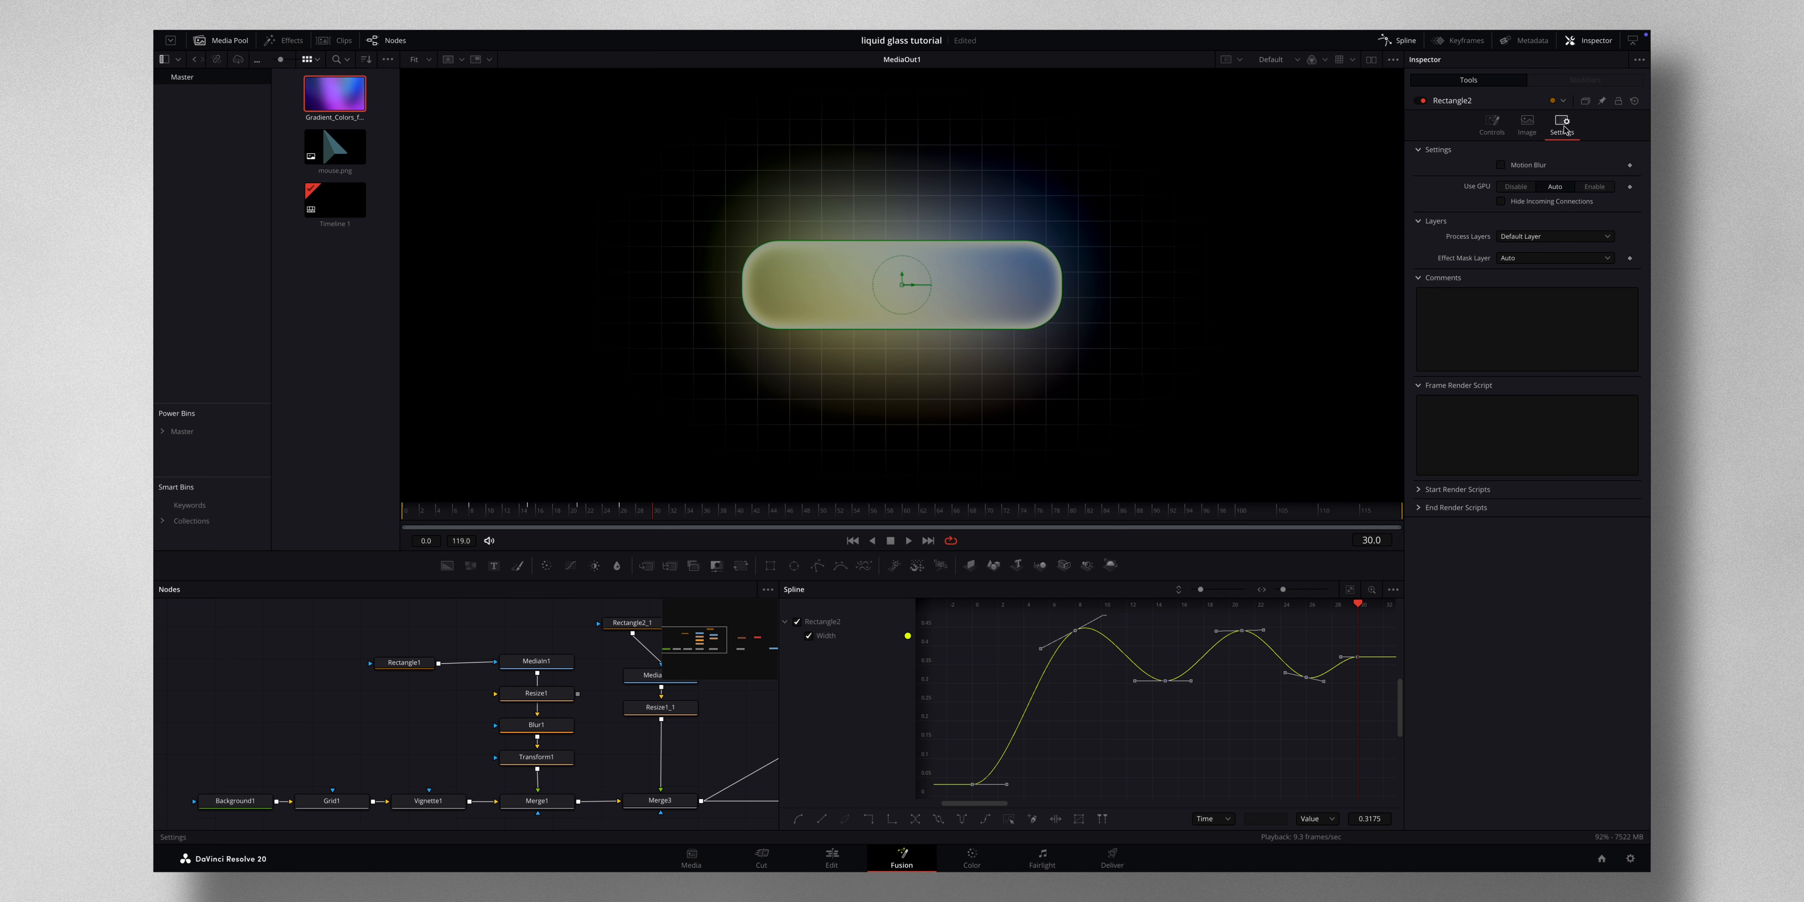
pyautogui.click(1501, 165)
pyautogui.click(1514, 181)
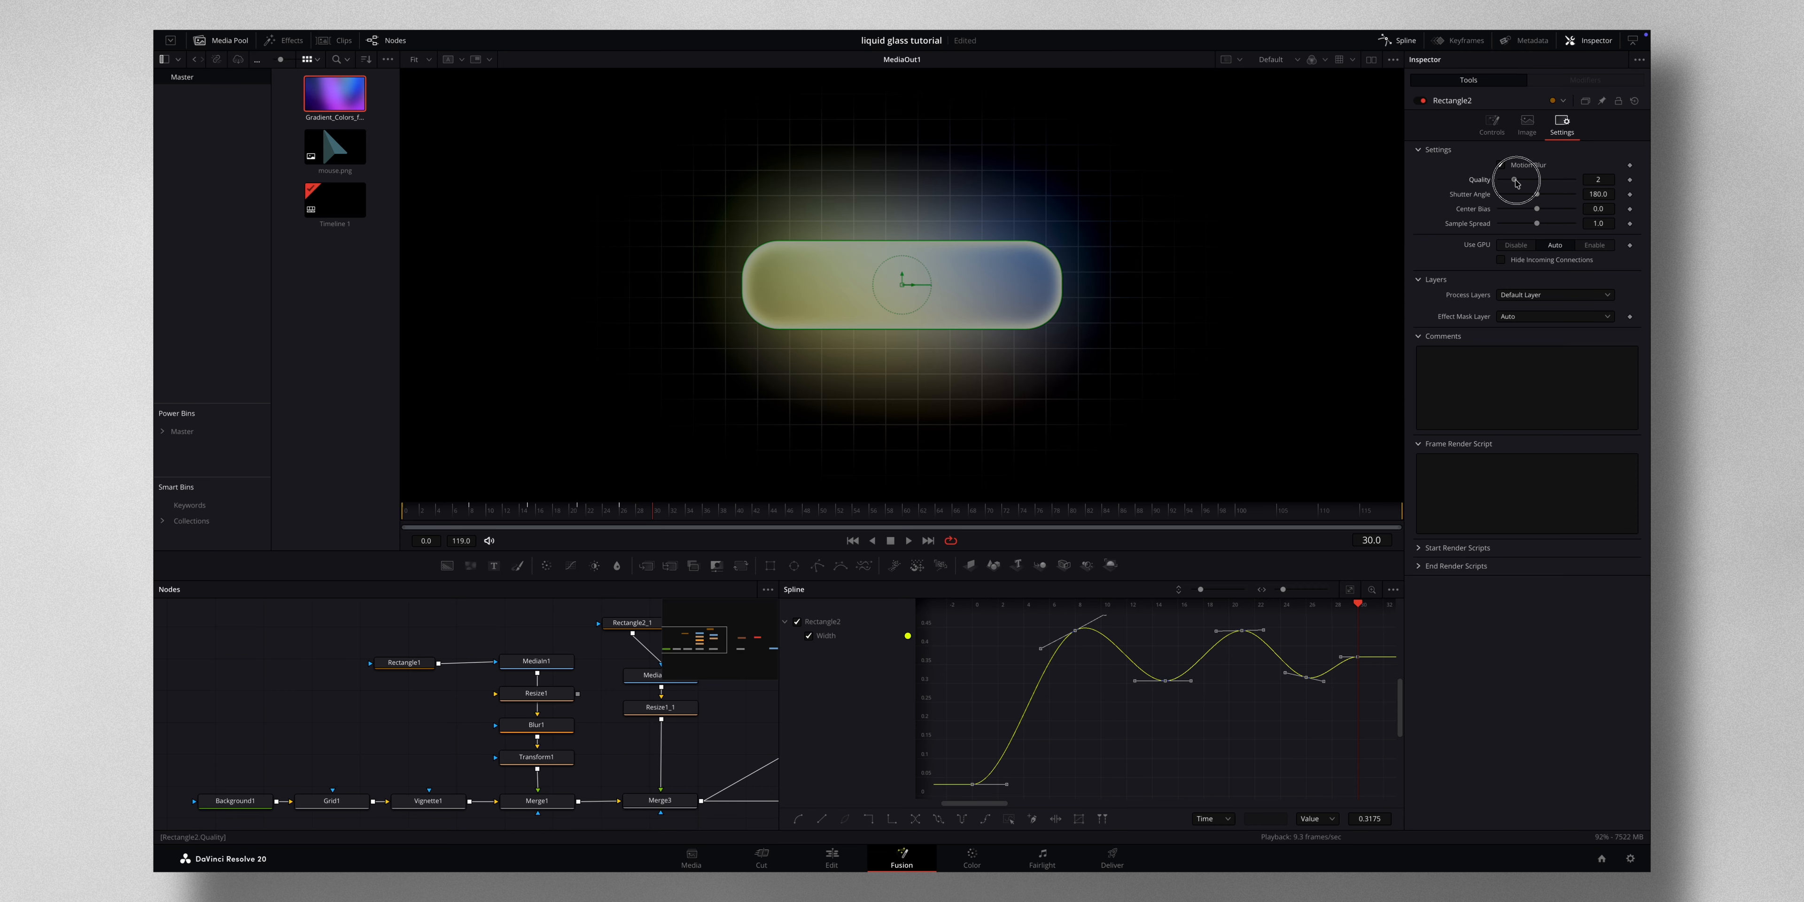
pyautogui.moveTo(1517, 181); pyautogui.dragTo(1529, 181)
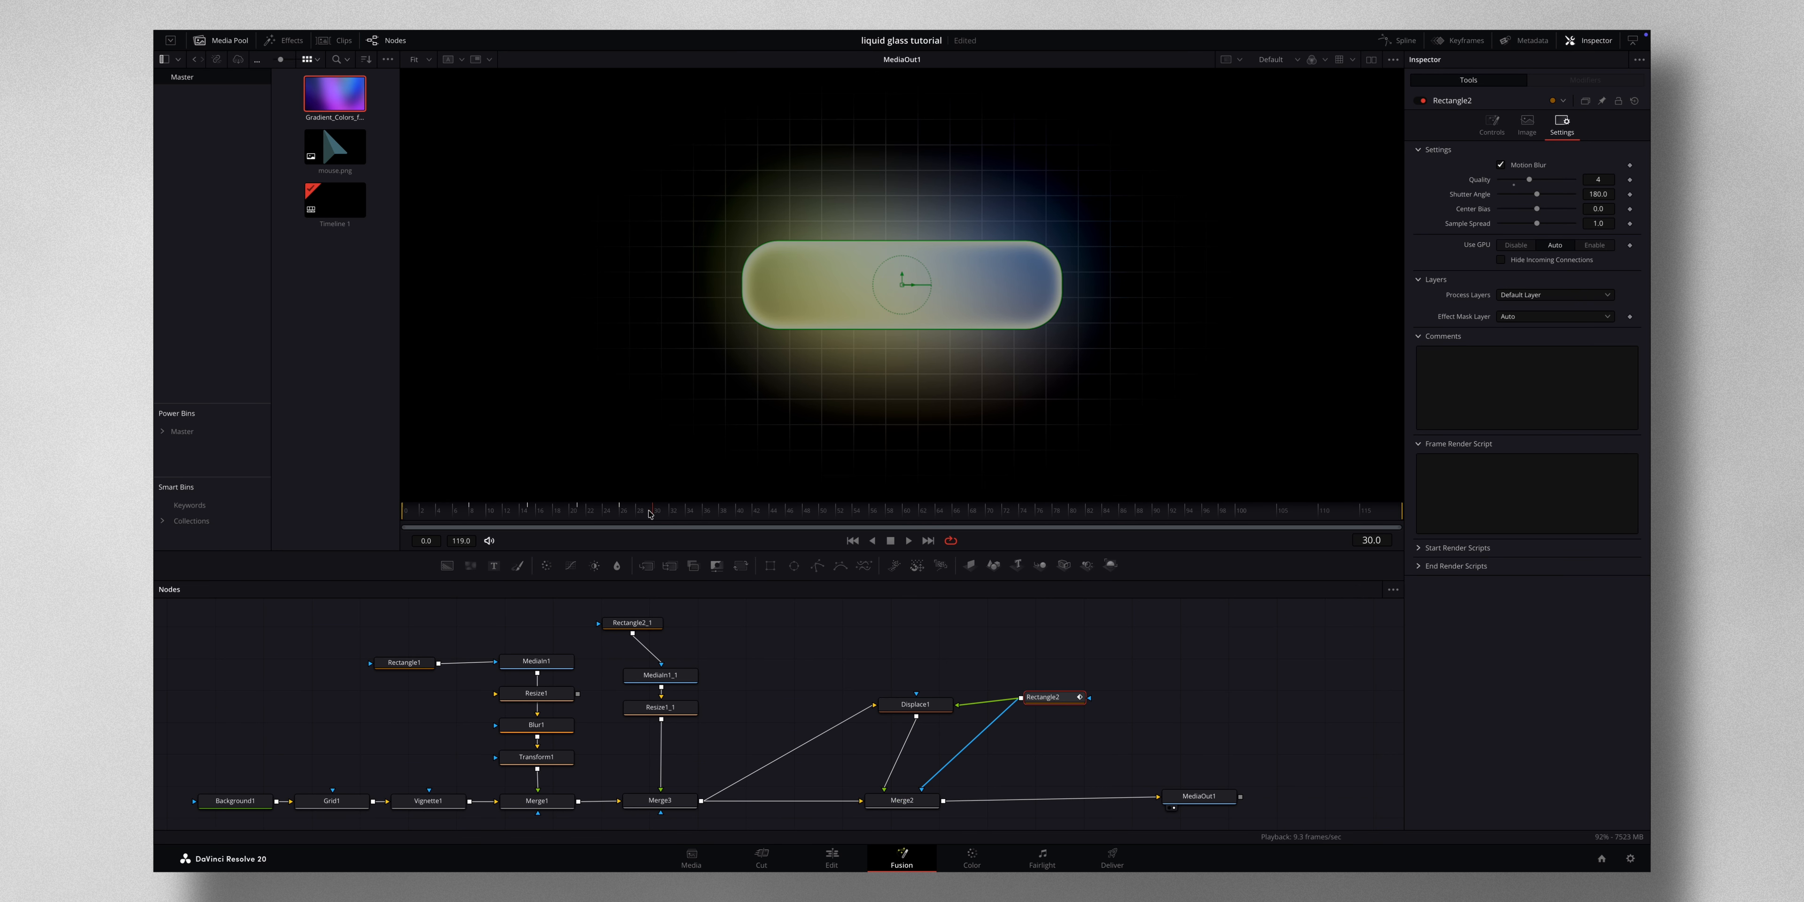
pyautogui.moveTo(652, 519)
pyautogui.mouseDown()
pyautogui.moveTo(407, 522)
pyautogui.moveTo(660, 530)
pyautogui.mouseUp()
# - Replace the static Rectangle2_1 mask with a copy of the animated Rectangle2 and connect it to MediaIn1_1
pyautogui.moveTo(642, 624); pyautogui.dragTo(668, 626)
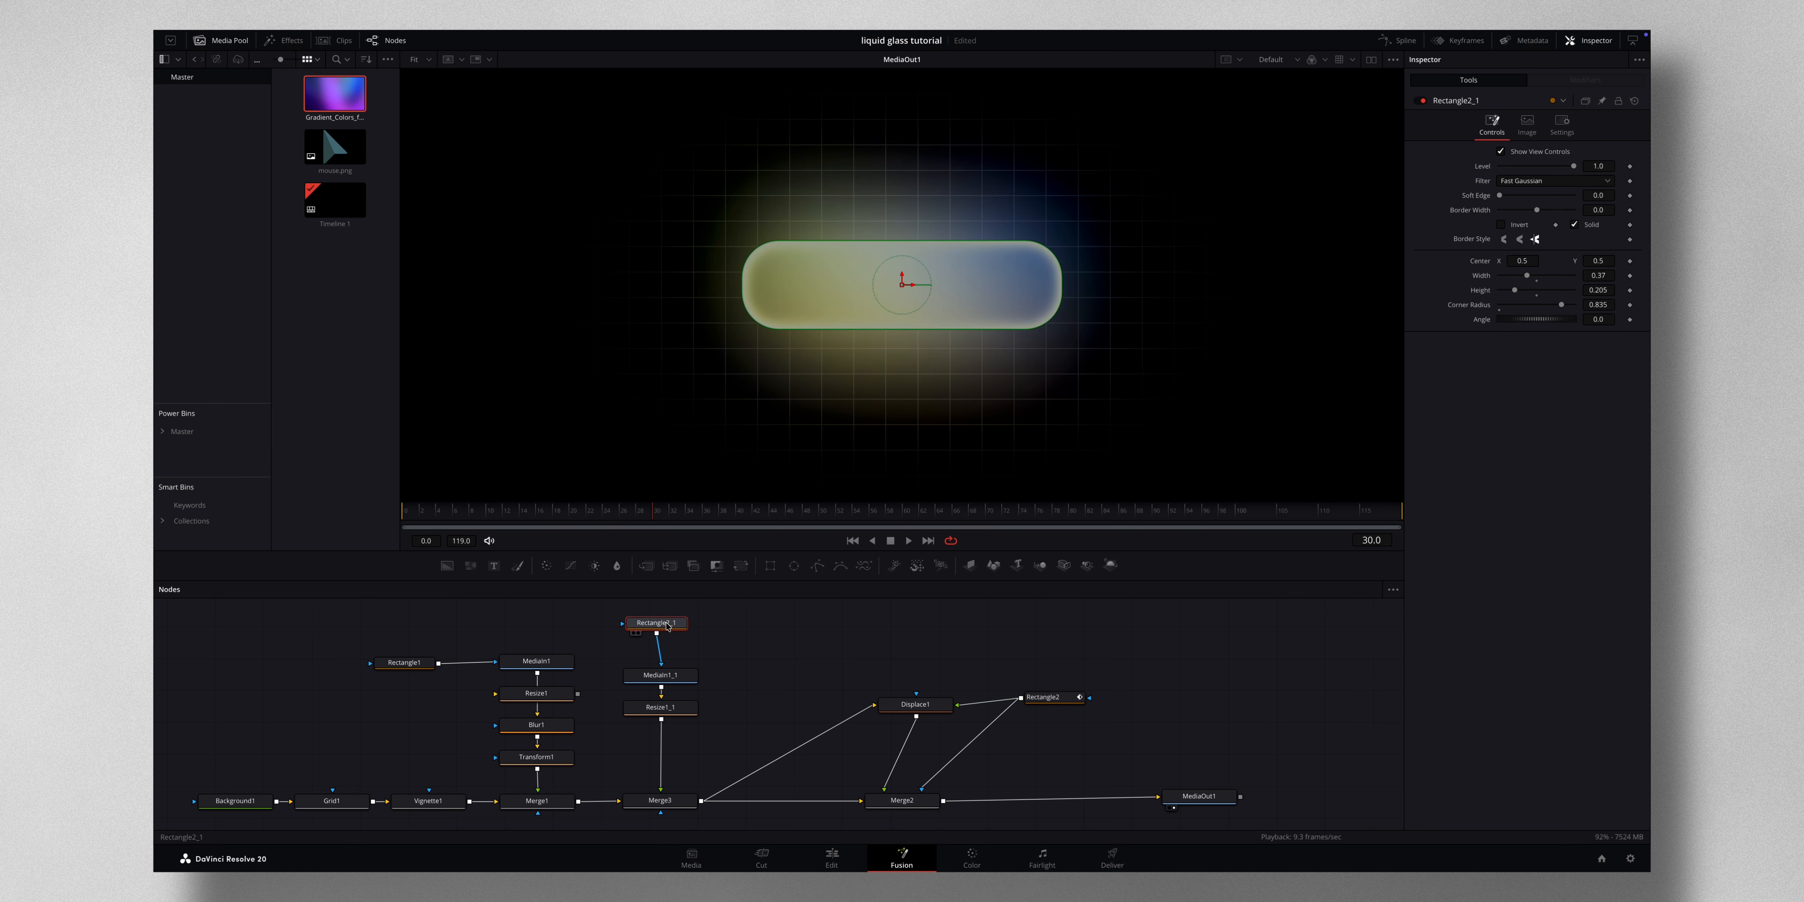
pyautogui.press('Delete')
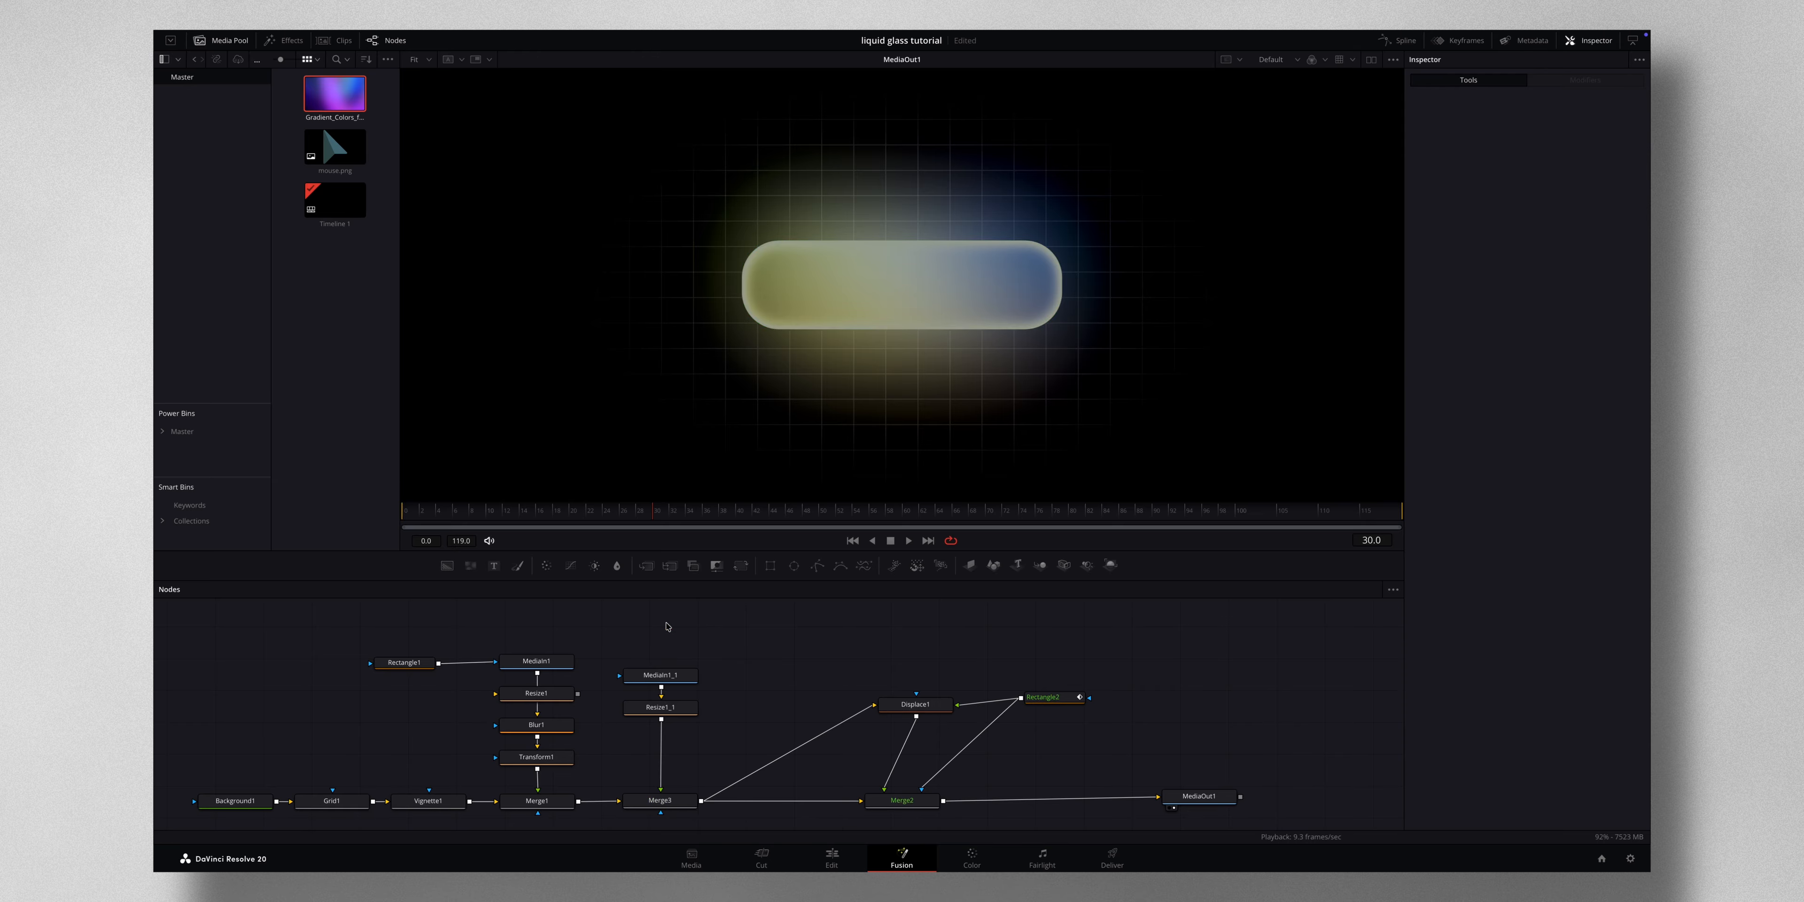
pyautogui.click(1041, 698)
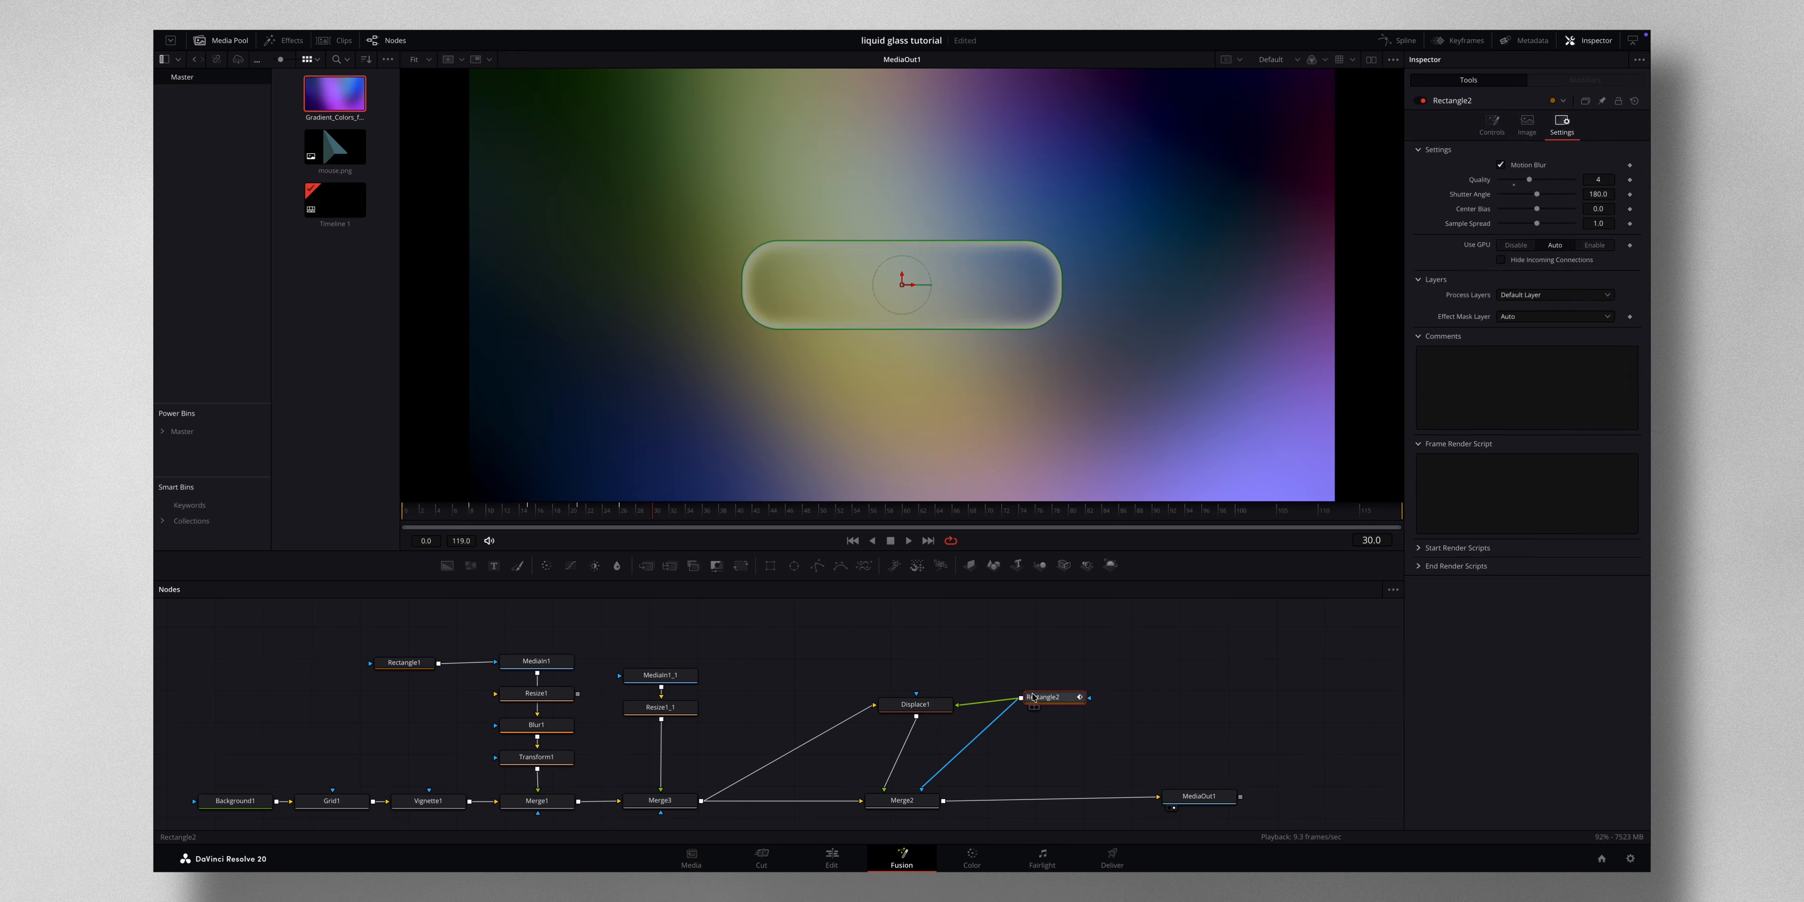
pyautogui.click(623, 626)
pyautogui.hotkey('ctrl', 'z')
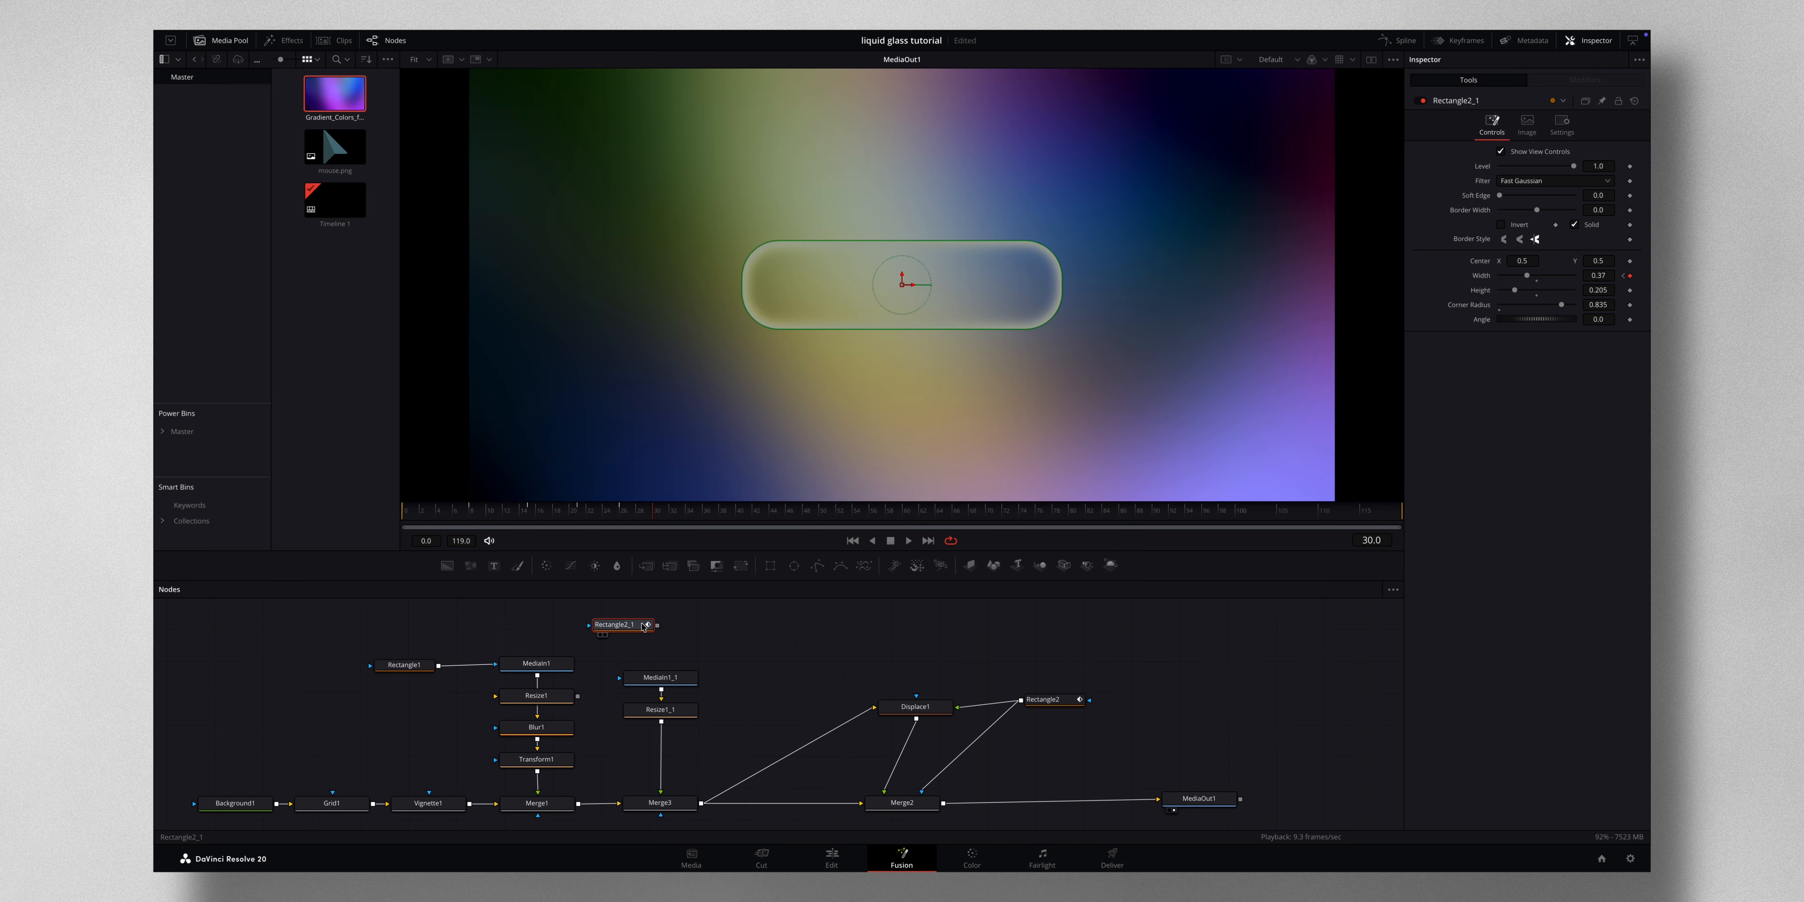
pyautogui.moveTo(660, 625); pyautogui.dragTo(661, 671)
pyautogui.moveTo(684, 512)
pyautogui.mouseDown()
pyautogui.moveTo(396, 519)
pyautogui.moveTo(658, 519)
pyautogui.mouseUp()
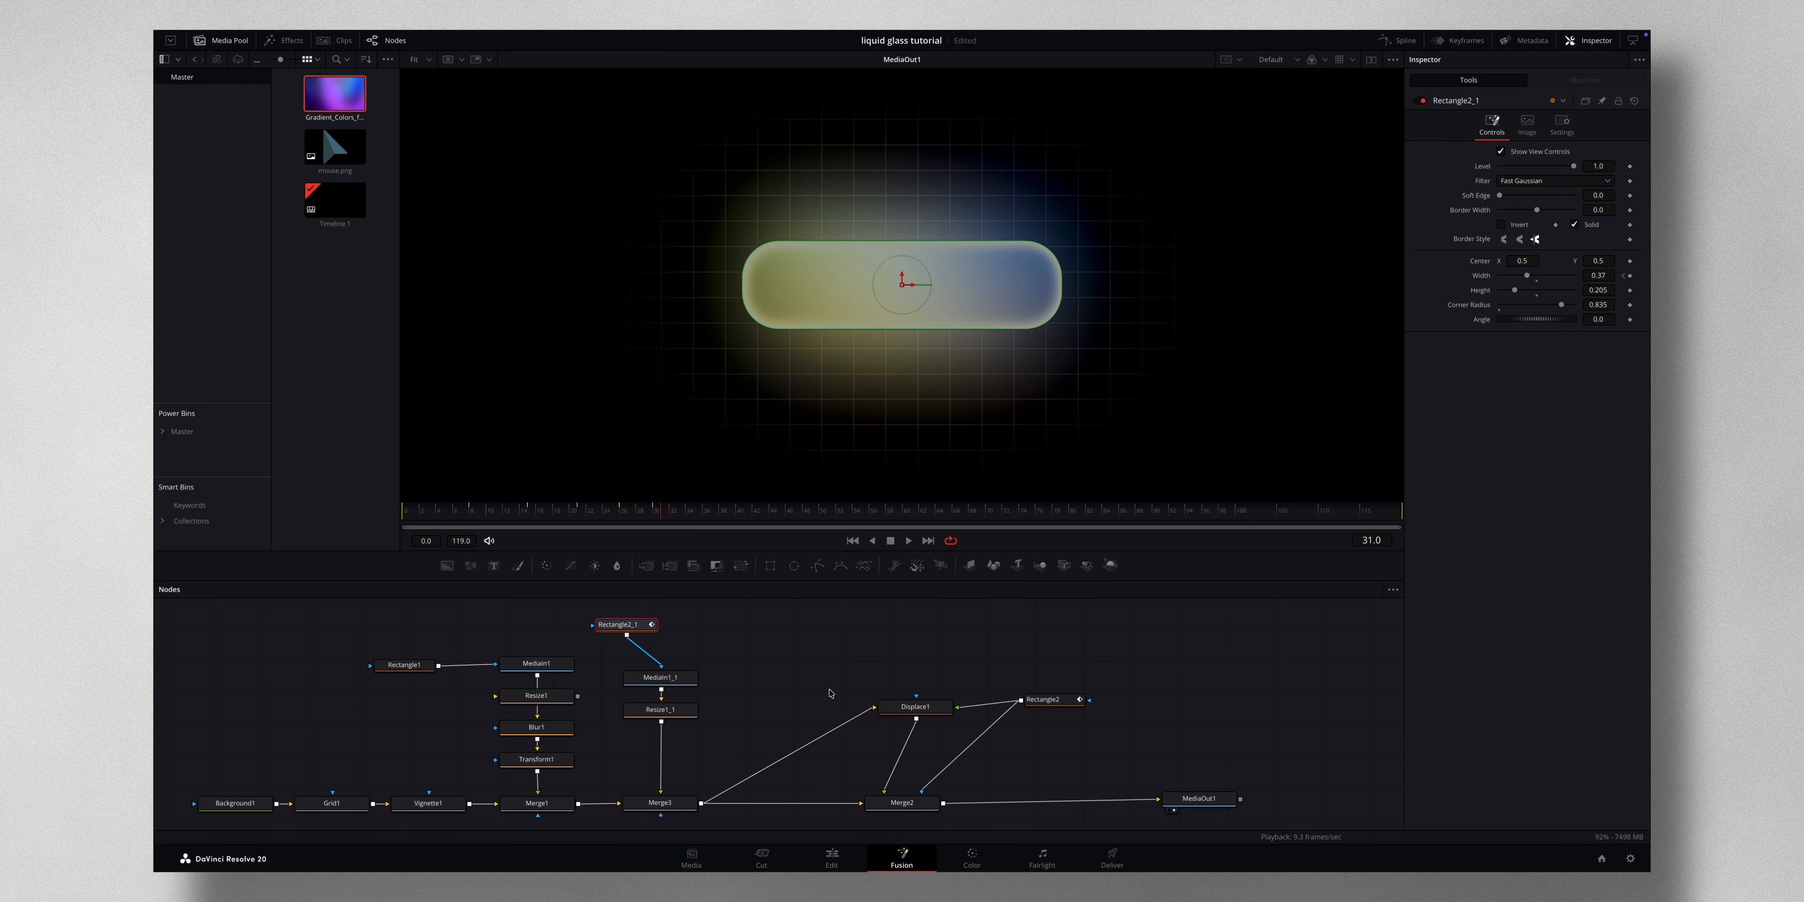
# - Move MediaOut1 farther from Merge2 and merge a new Text node in between them
pyautogui.hscroll(5, 831, 693)
pyautogui.scroll(-1, 830, 693)
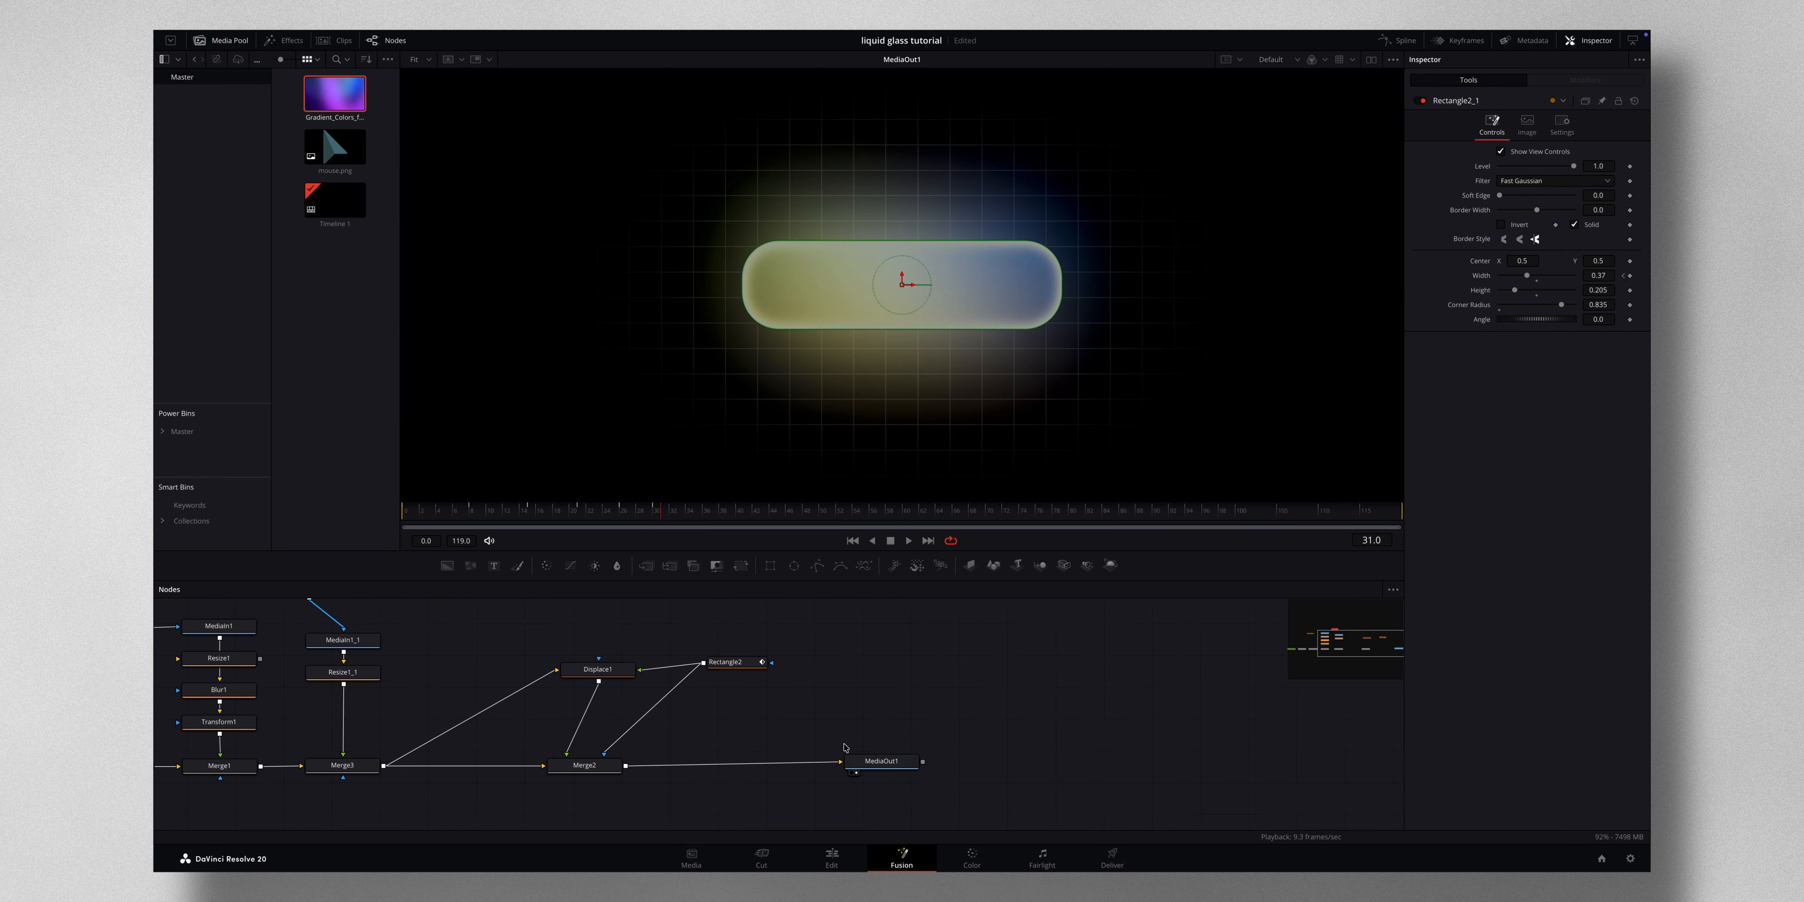
pyautogui.moveTo(875, 762); pyautogui.dragTo(1323, 765)
pyautogui.moveTo(493, 566); pyautogui.dragTo(628, 769)
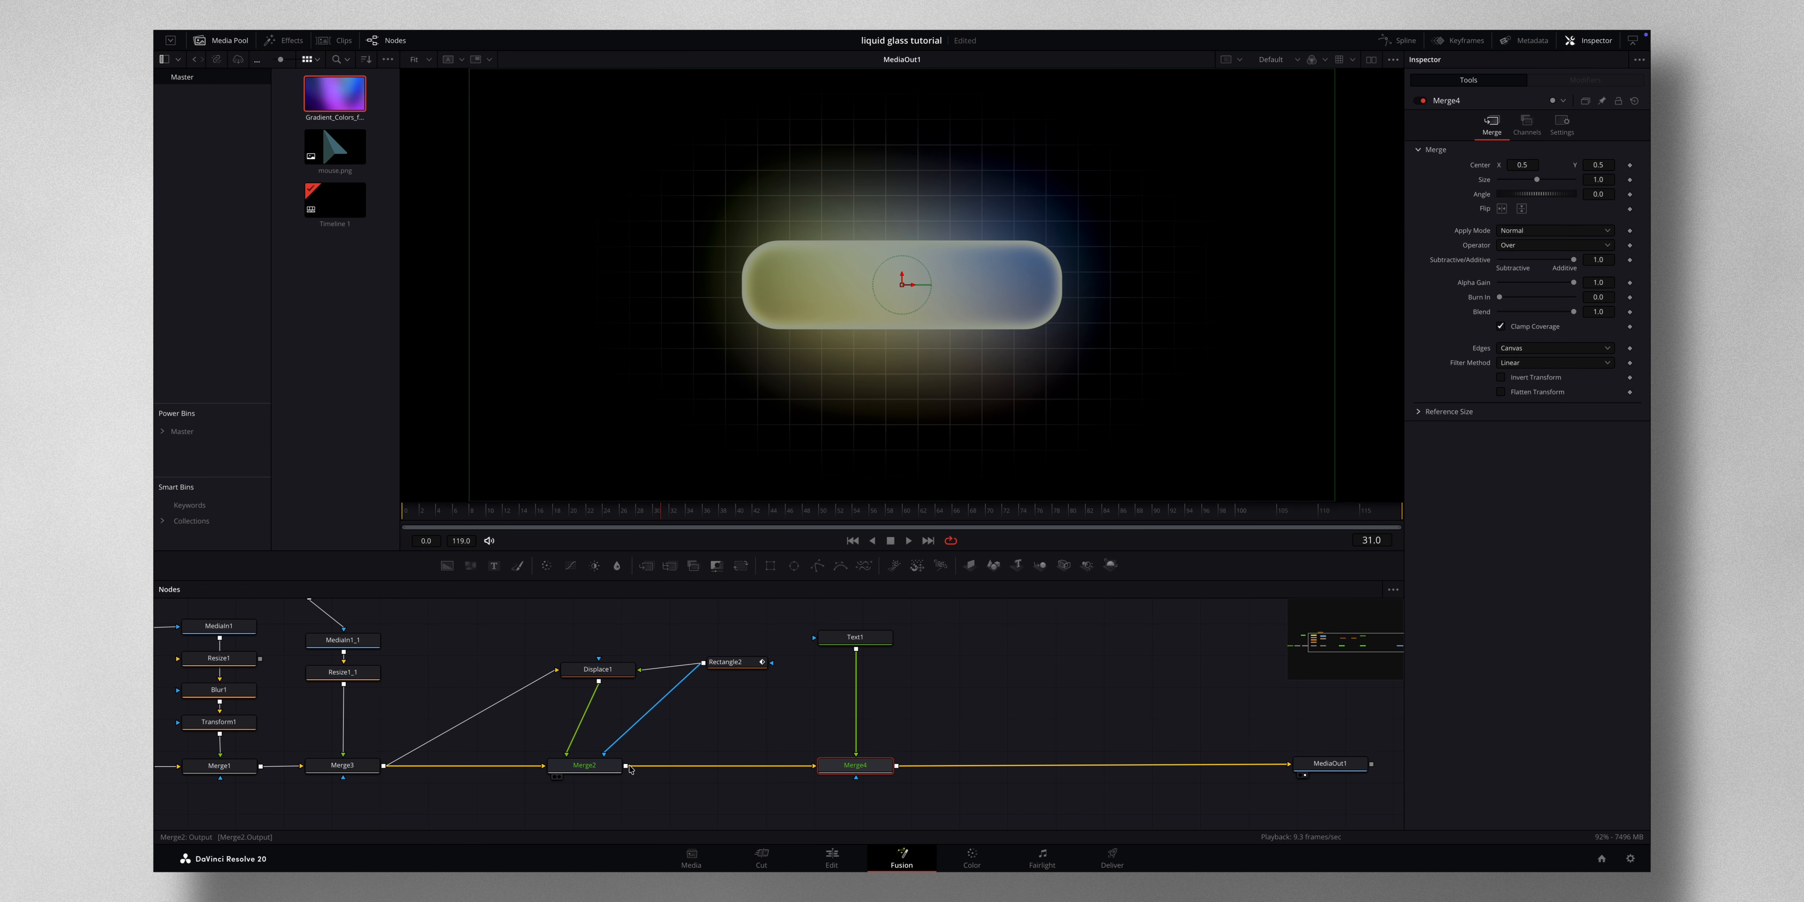
# - Enter "Fenzir Films" as Text1's text and set its font to Inter Light
pyautogui.click(861, 640)
pyautogui.click(1440, 204)
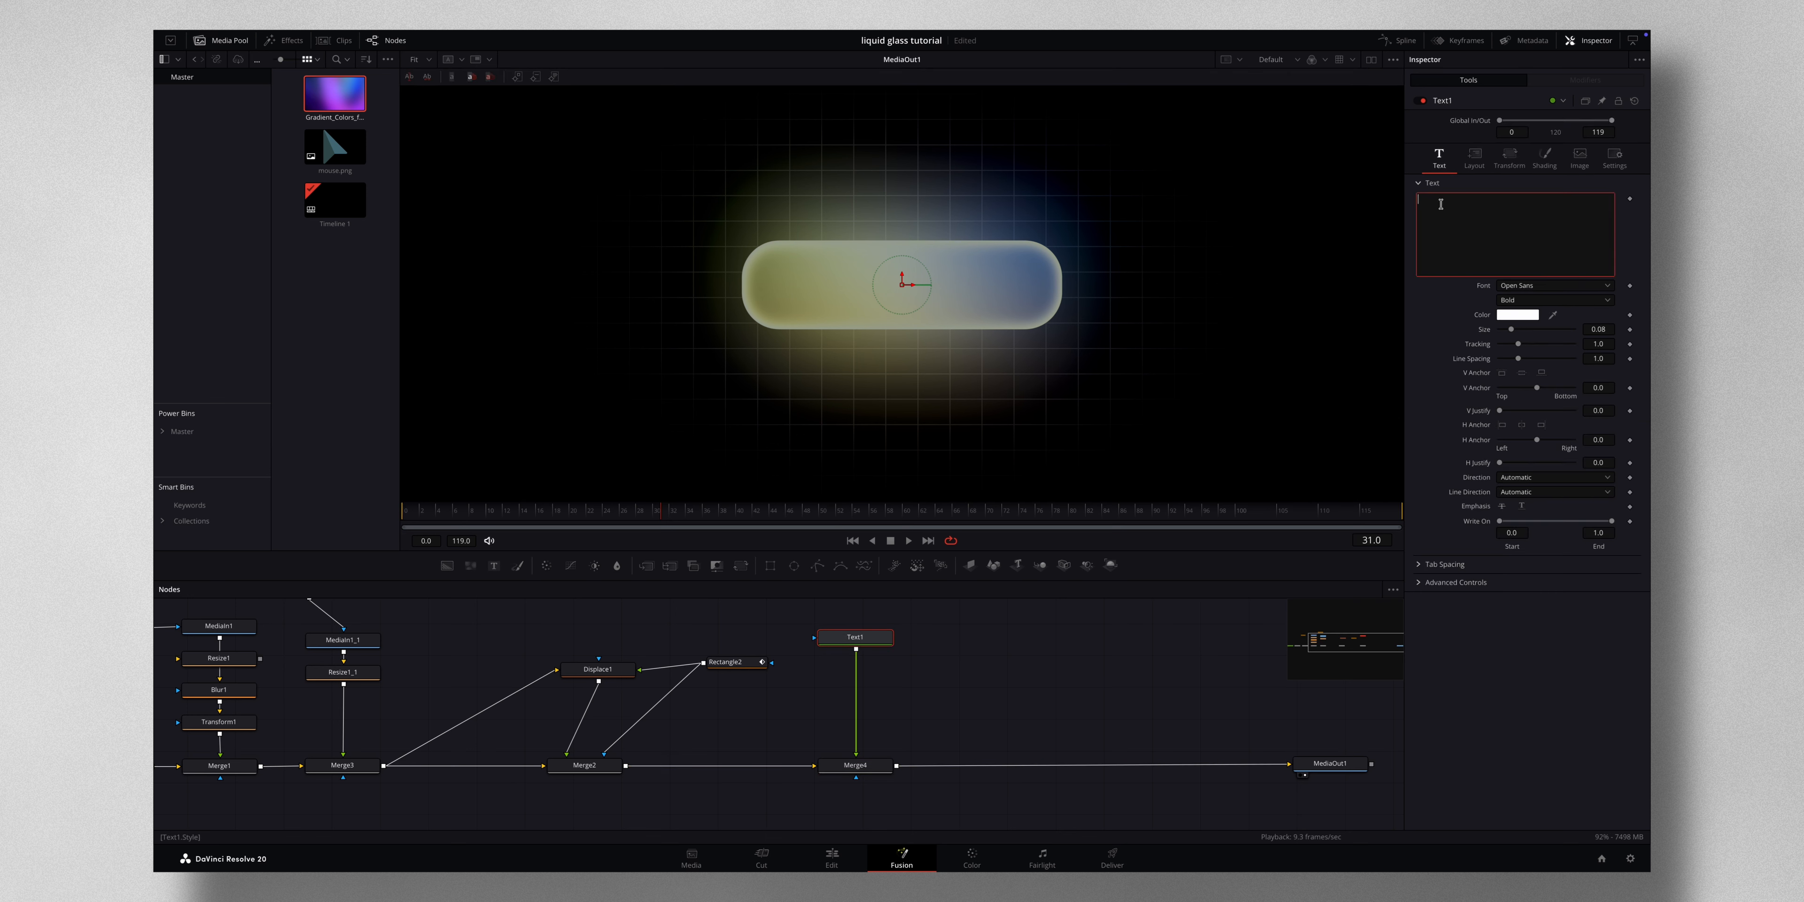
pyautogui.write('Fenzir Films')
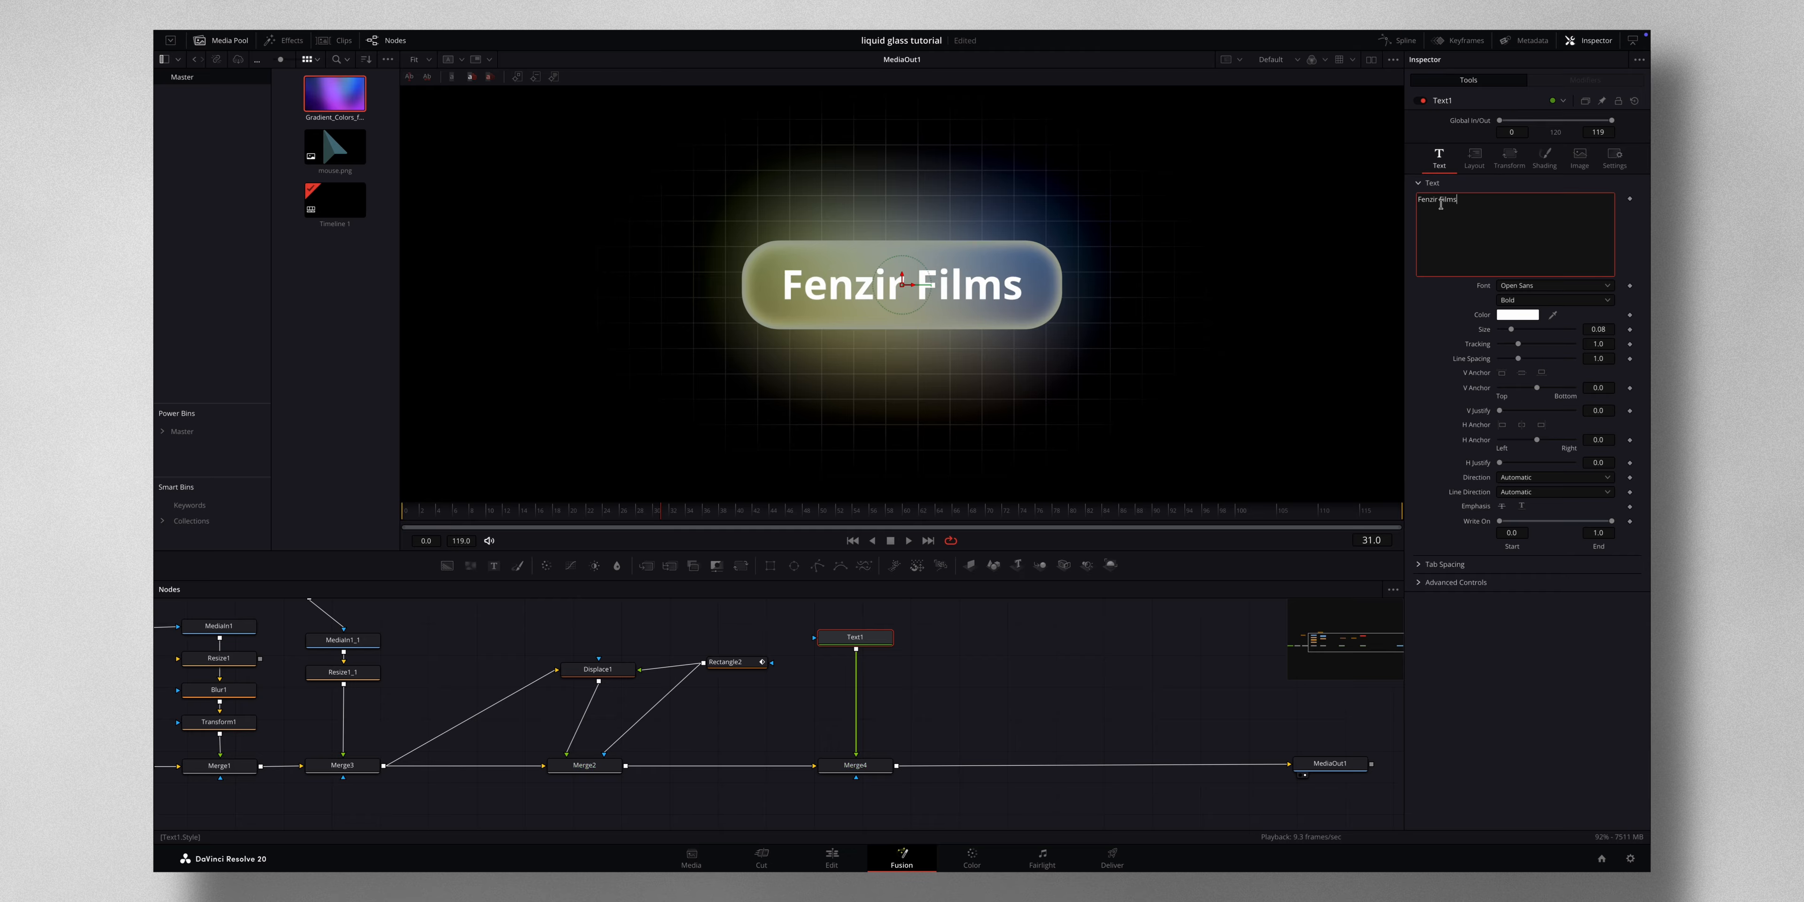
pyautogui.click(1548, 289)
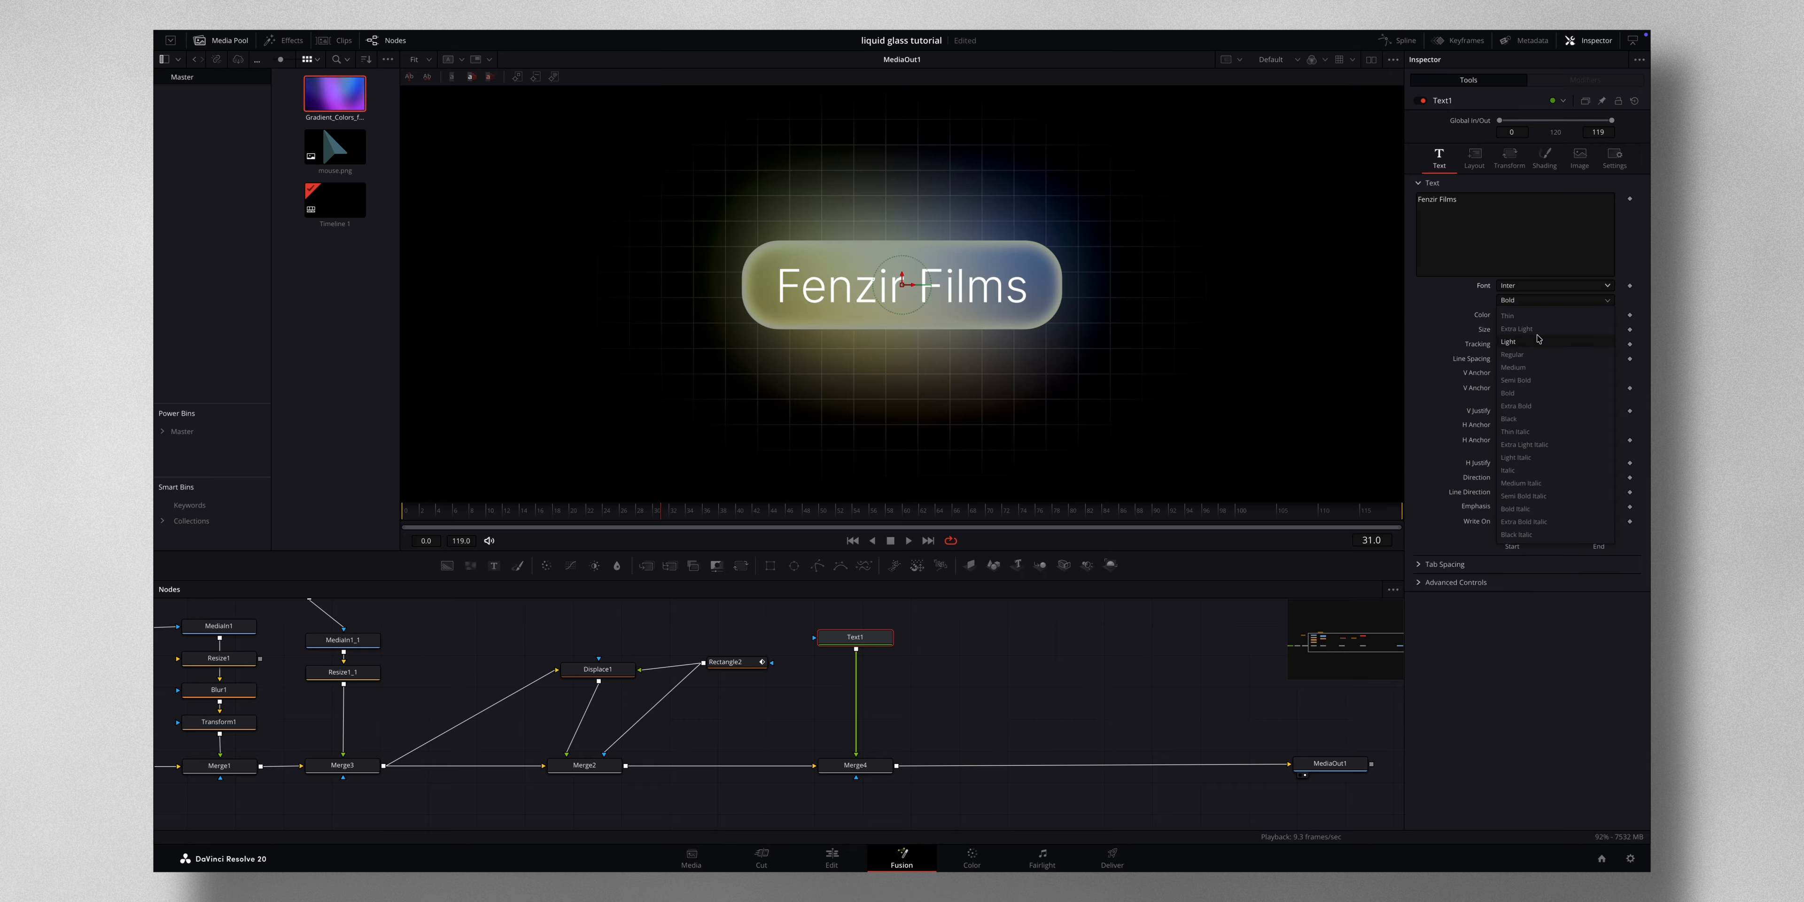
pyautogui.click(1536, 338)
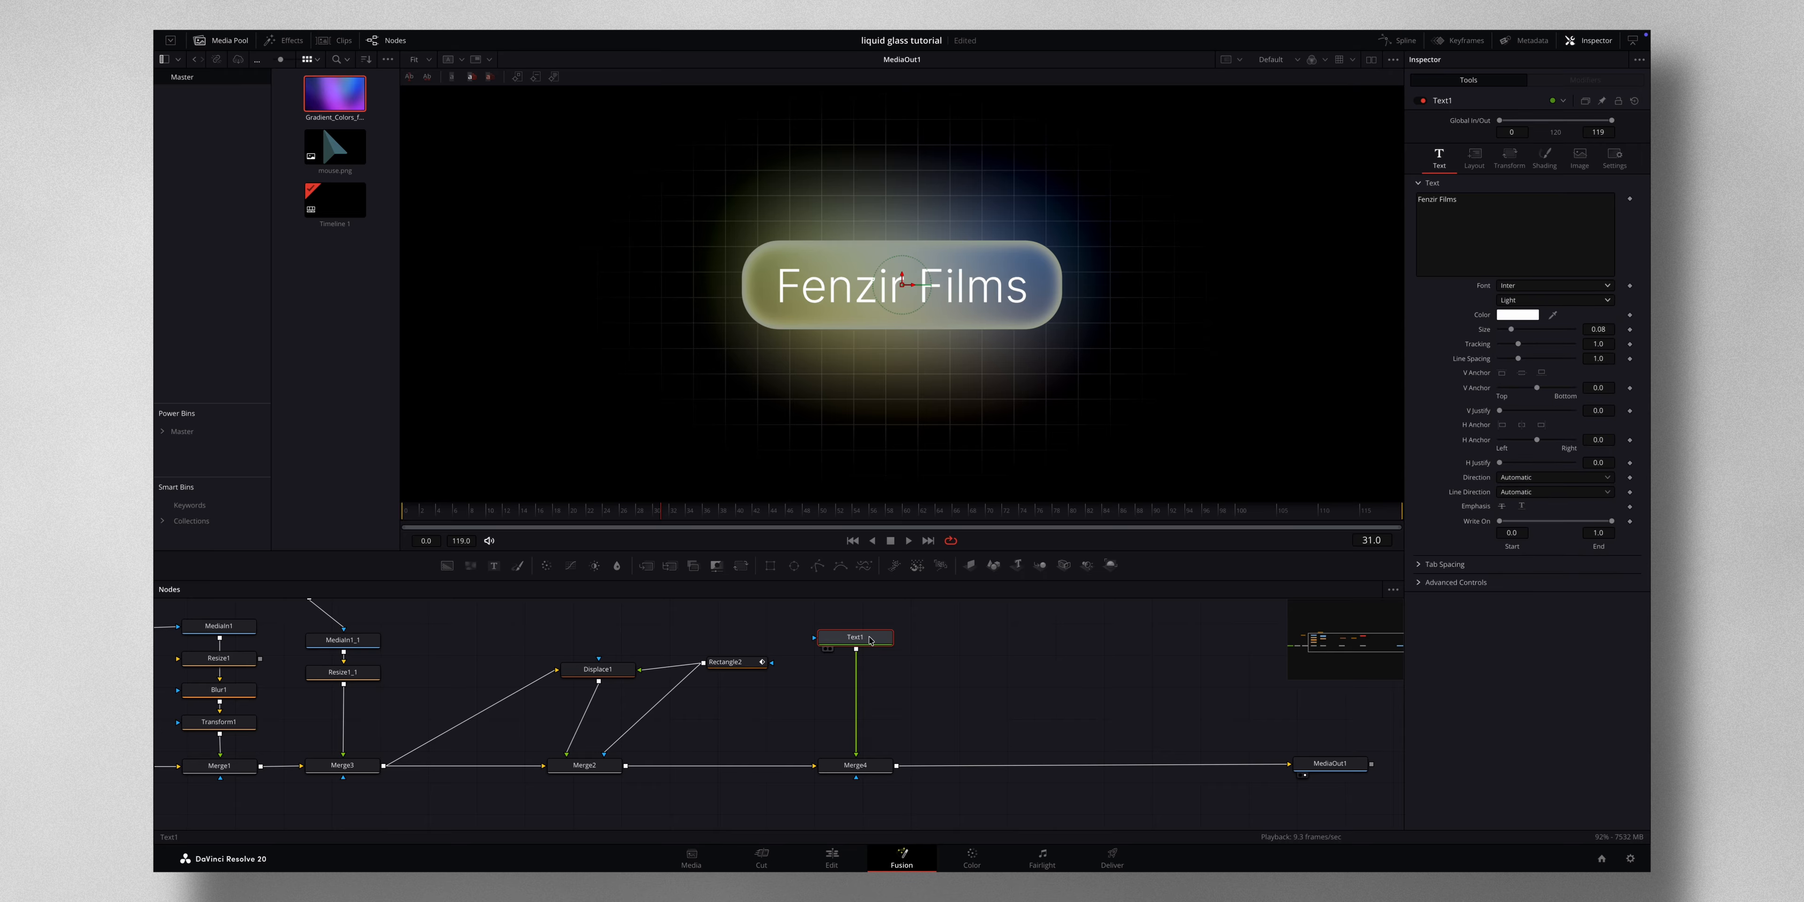
# - Add a Transform node after Text1 and set its Size to 0.69 and Center X to 0.444
pyautogui.hotkey('shift', 'space')
pyautogui.write('displ')
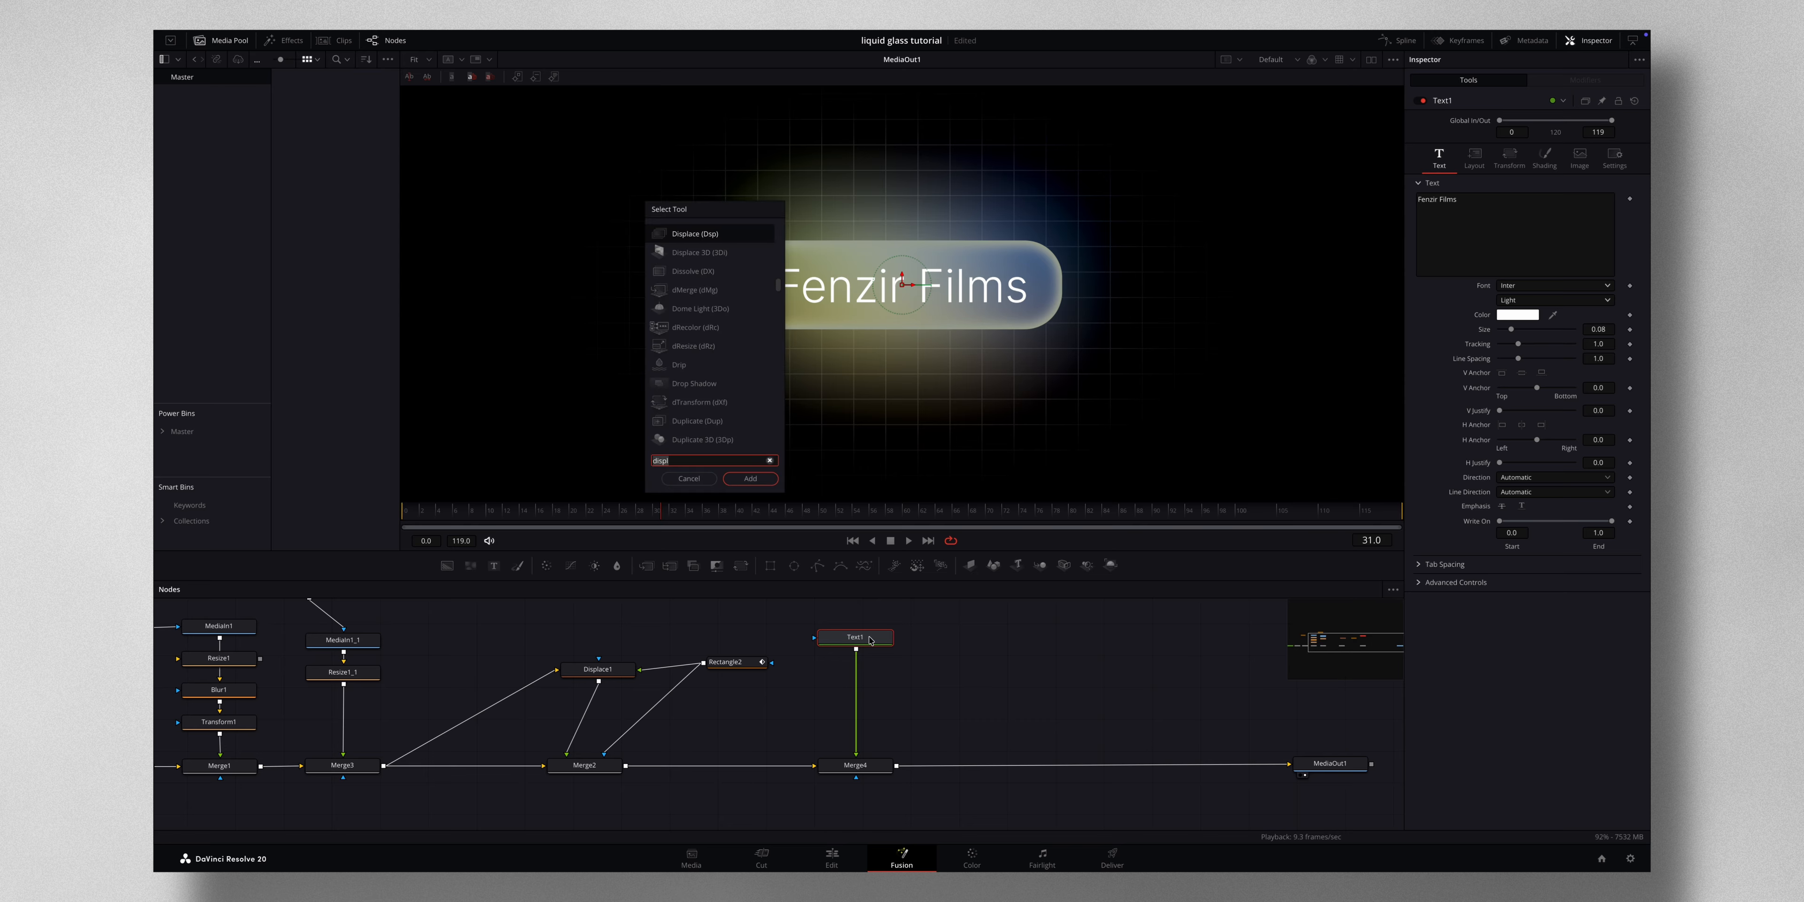
pyautogui.write('trans')
pyautogui.press('Return')
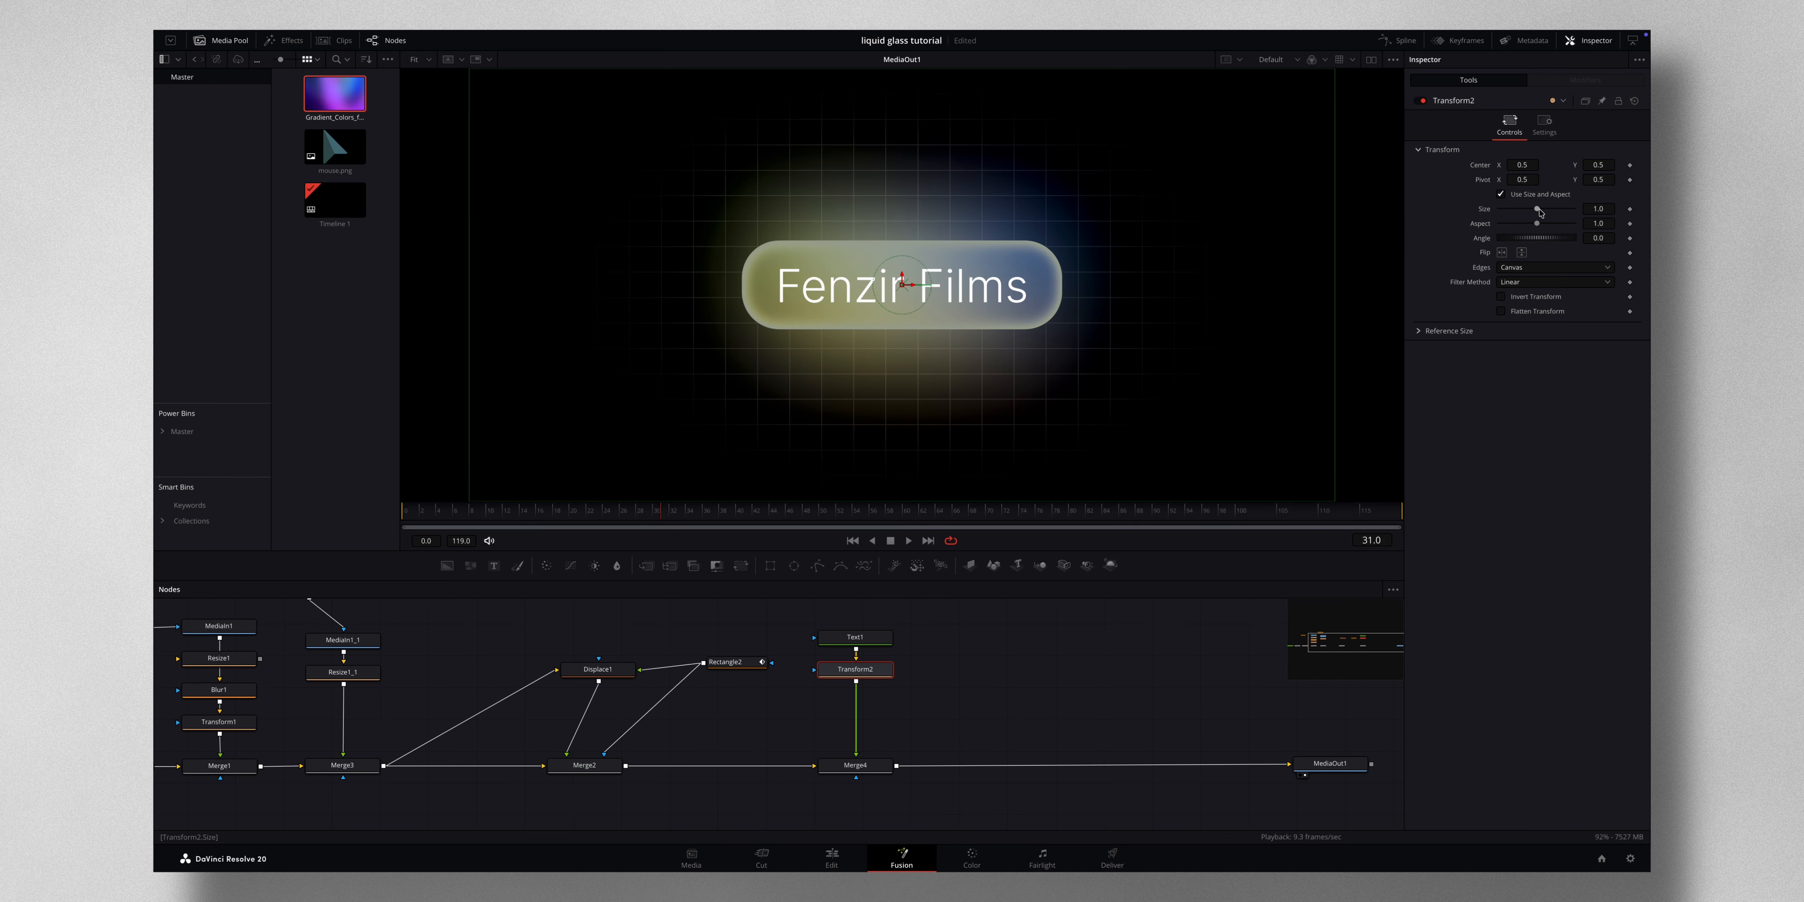
pyautogui.moveTo(1539, 213); pyautogui.dragTo(1494, 170)
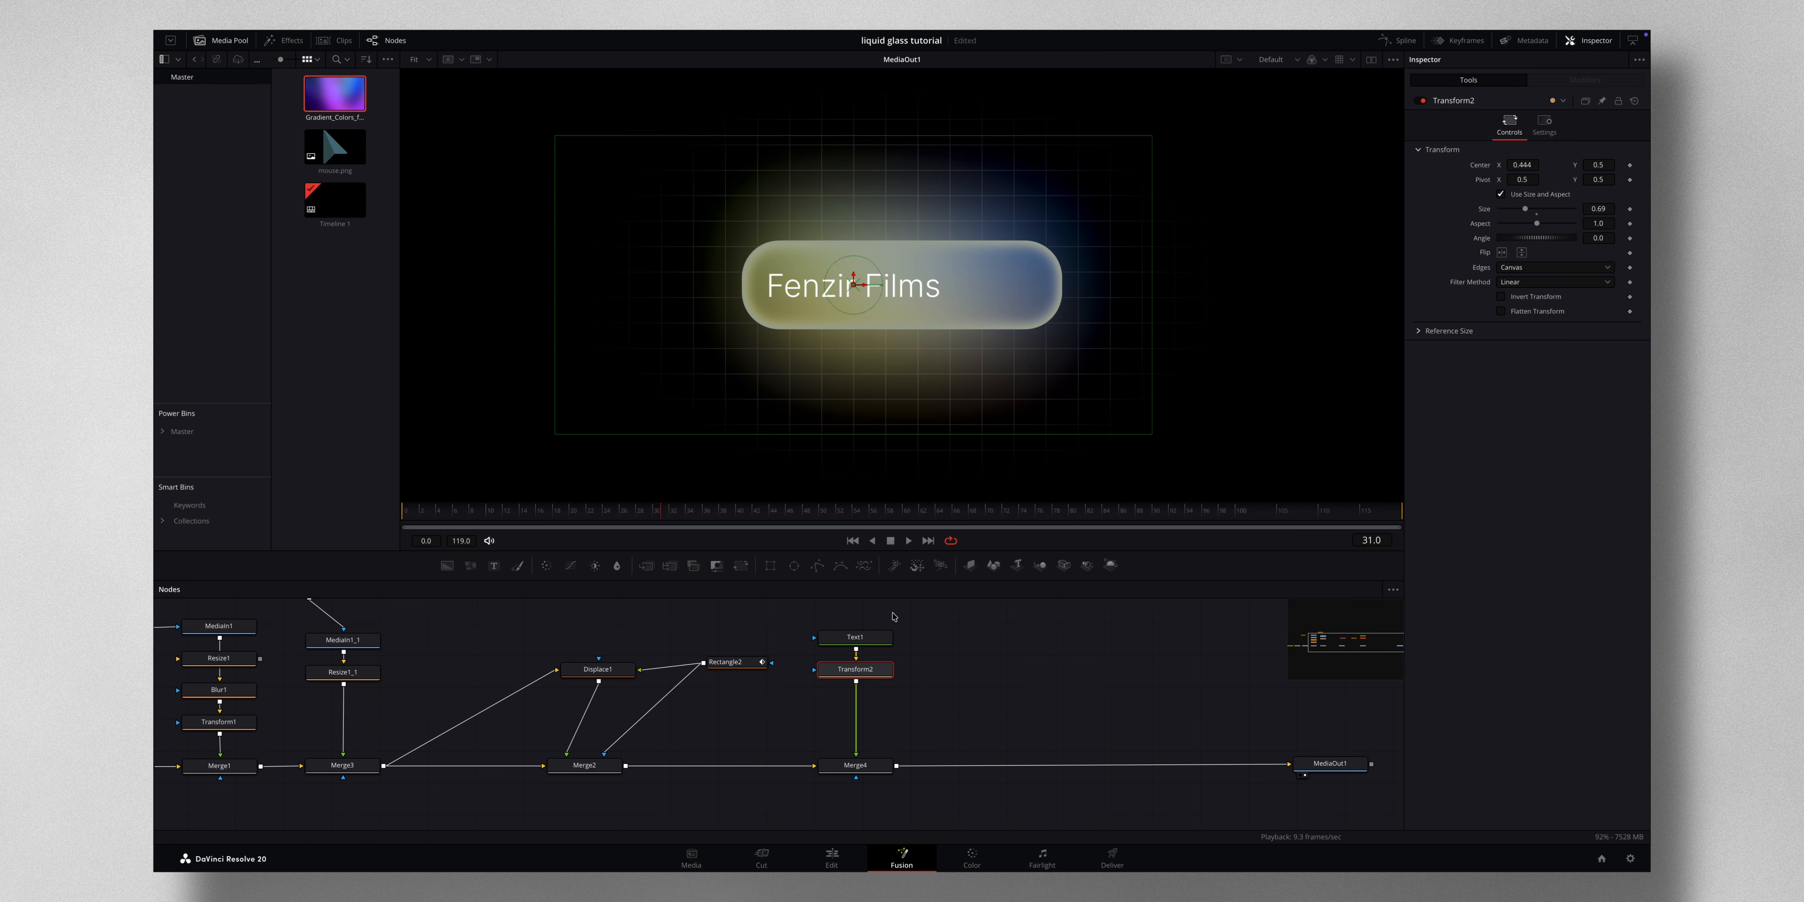
# - Add a Follower modifier to Text1's text and set its delay between each character
pyautogui.click(855, 636)
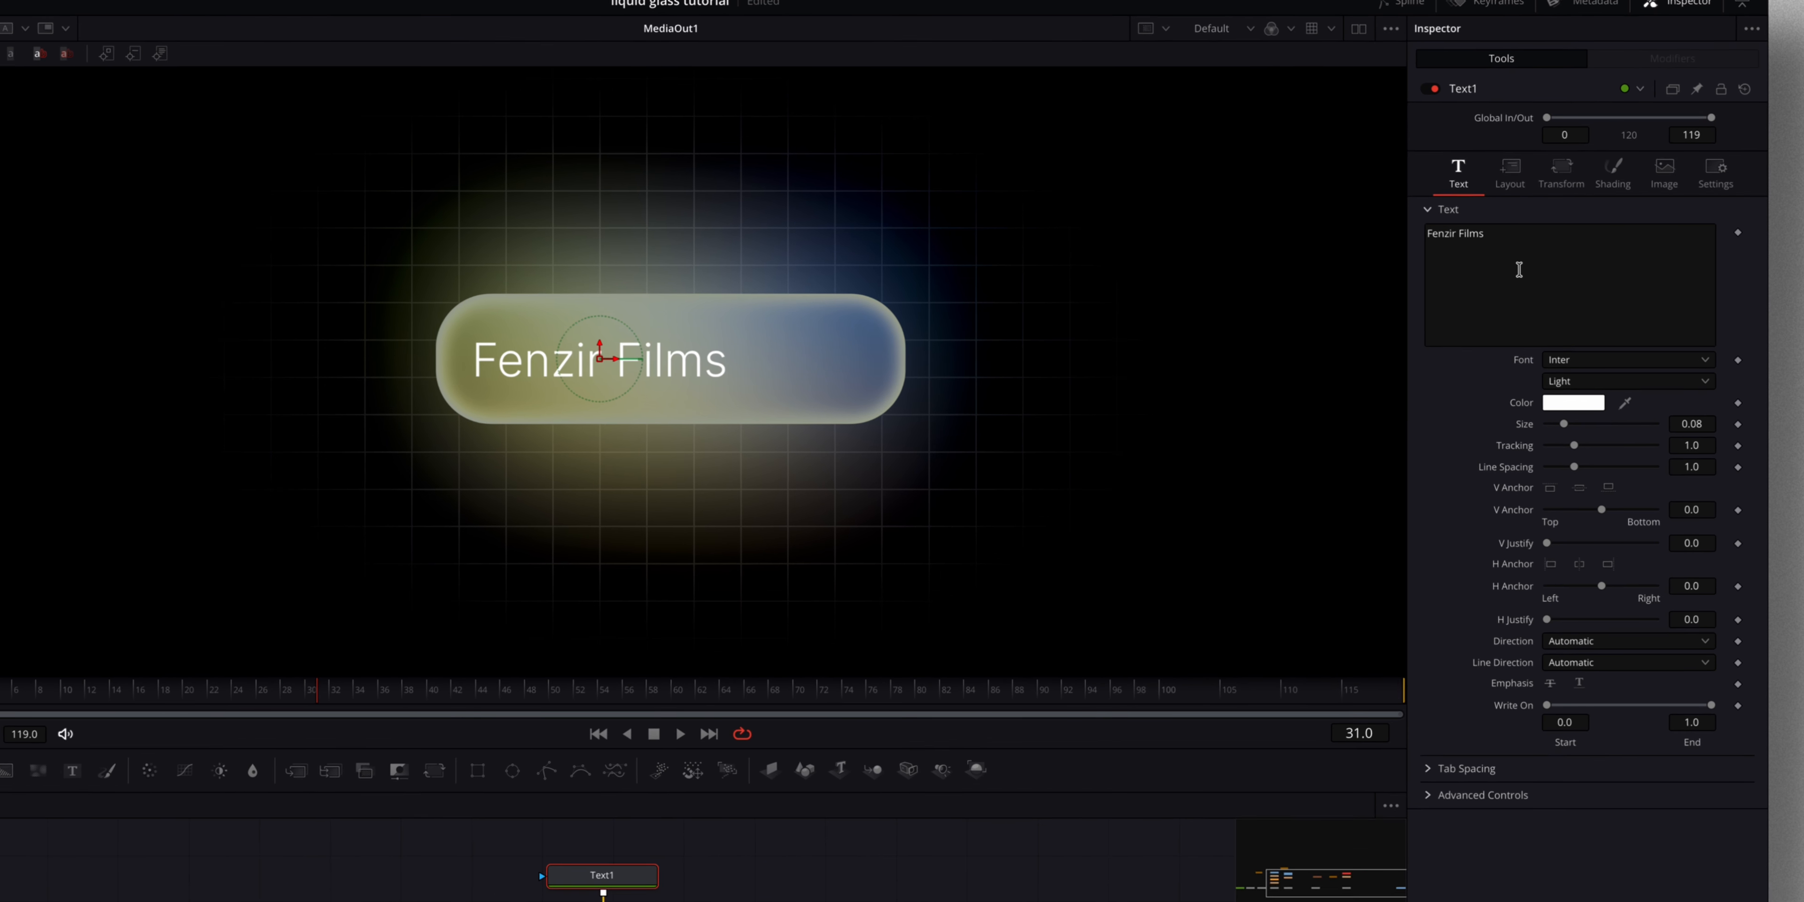
pyautogui.rightClick(1482, 203)
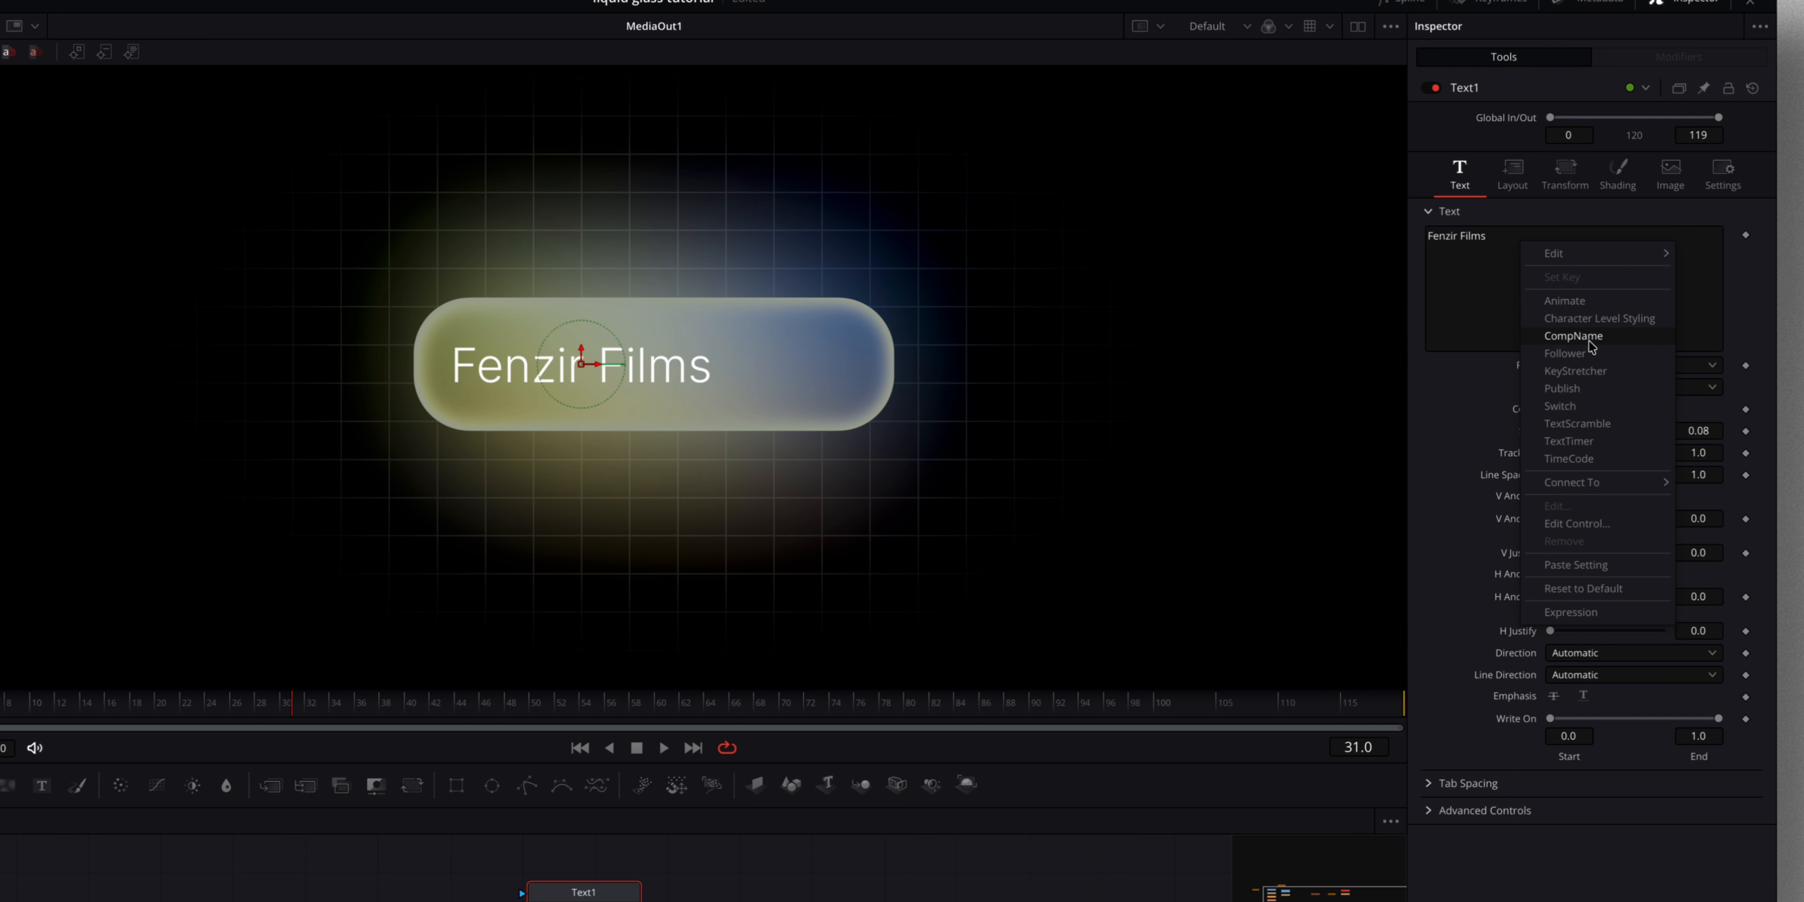
pyautogui.click(1563, 354)
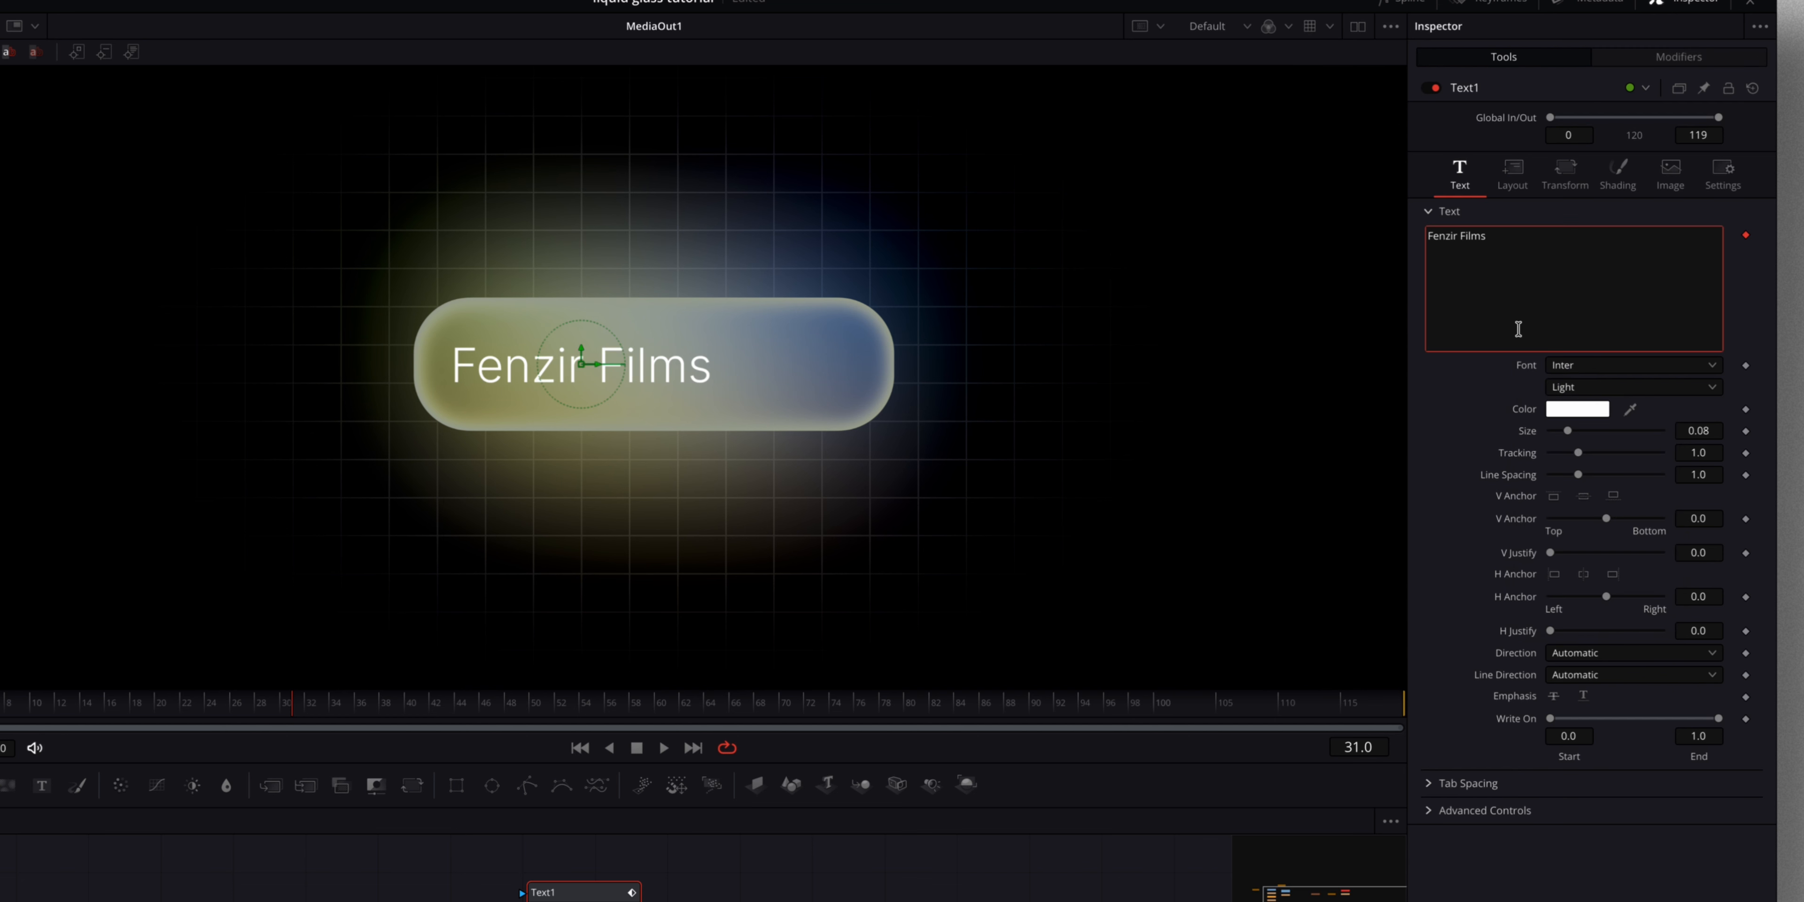
pyautogui.click(1673, 56)
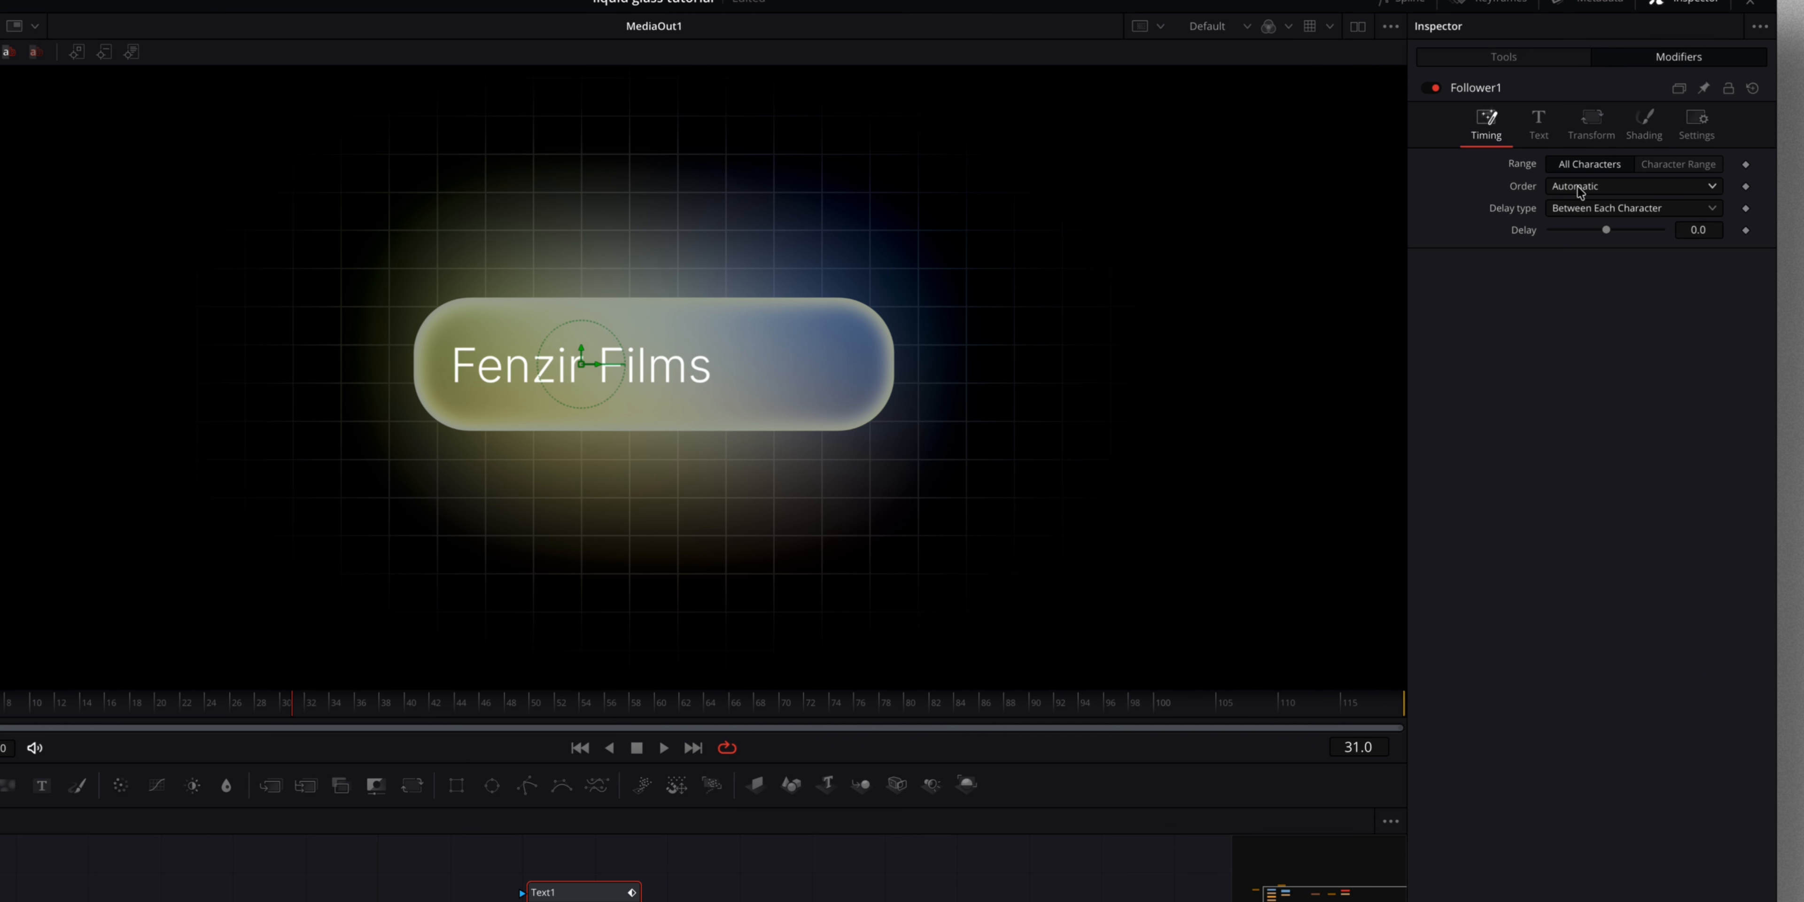
pyautogui.click(1699, 231)
pyautogui.press('Return')
# - Keyframe the Follower's character Offset at frame 12
pyautogui.click(1597, 122)
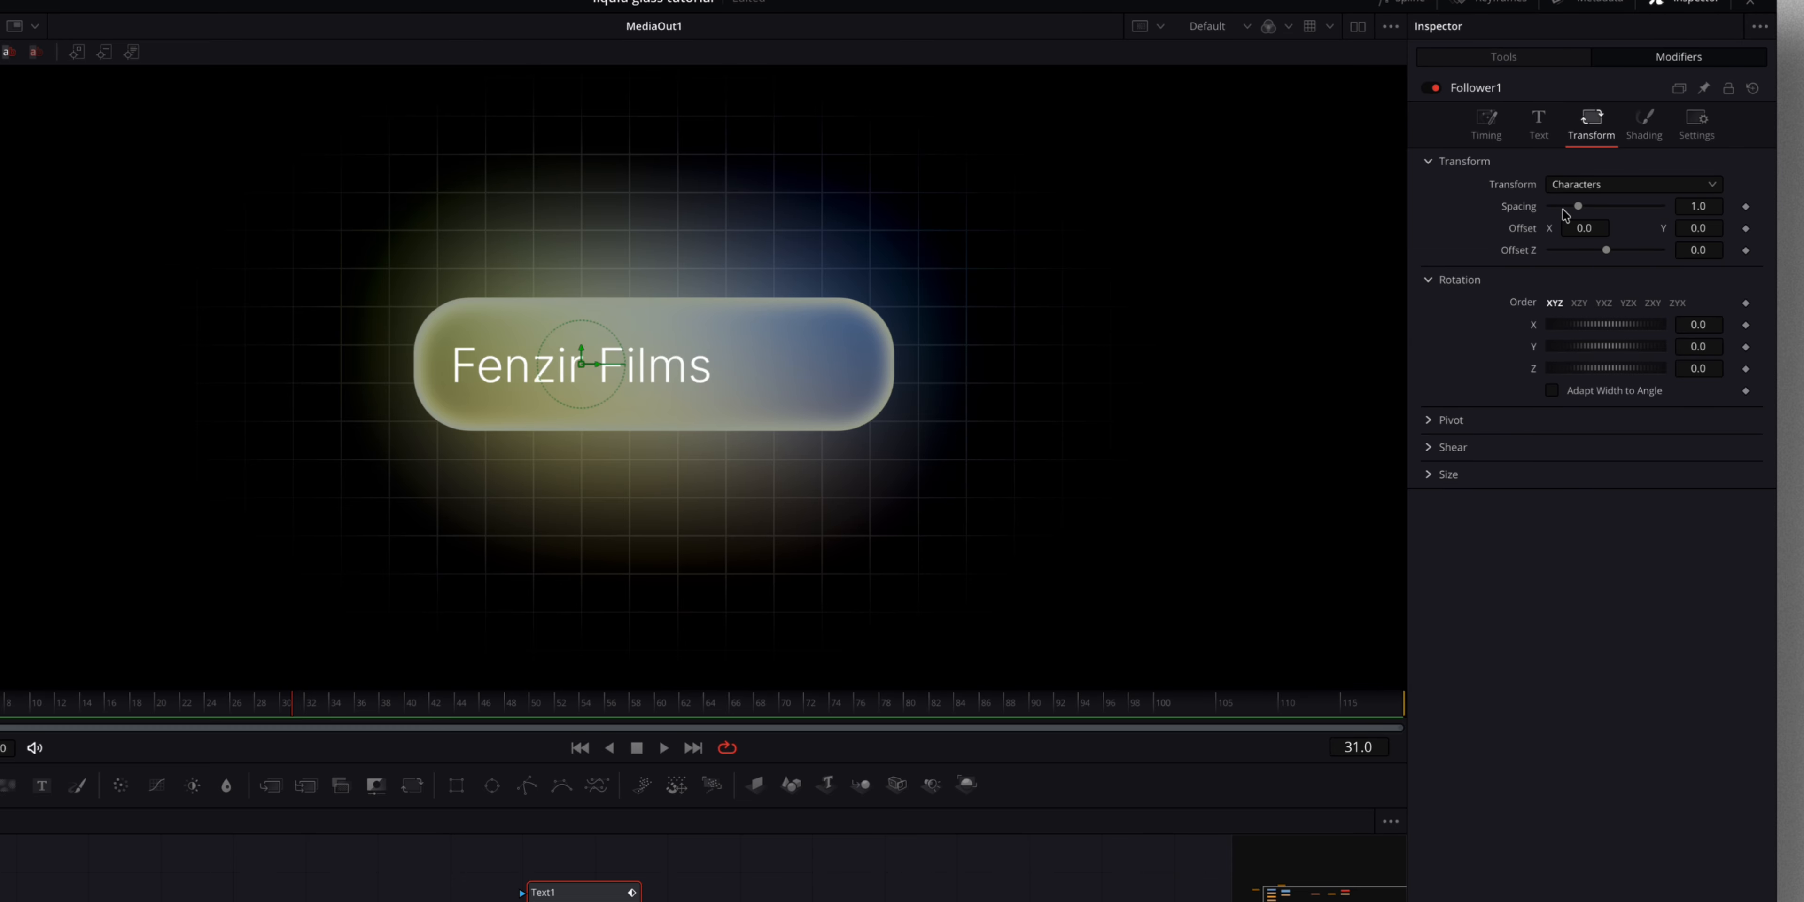
pyautogui.click(215, 704)
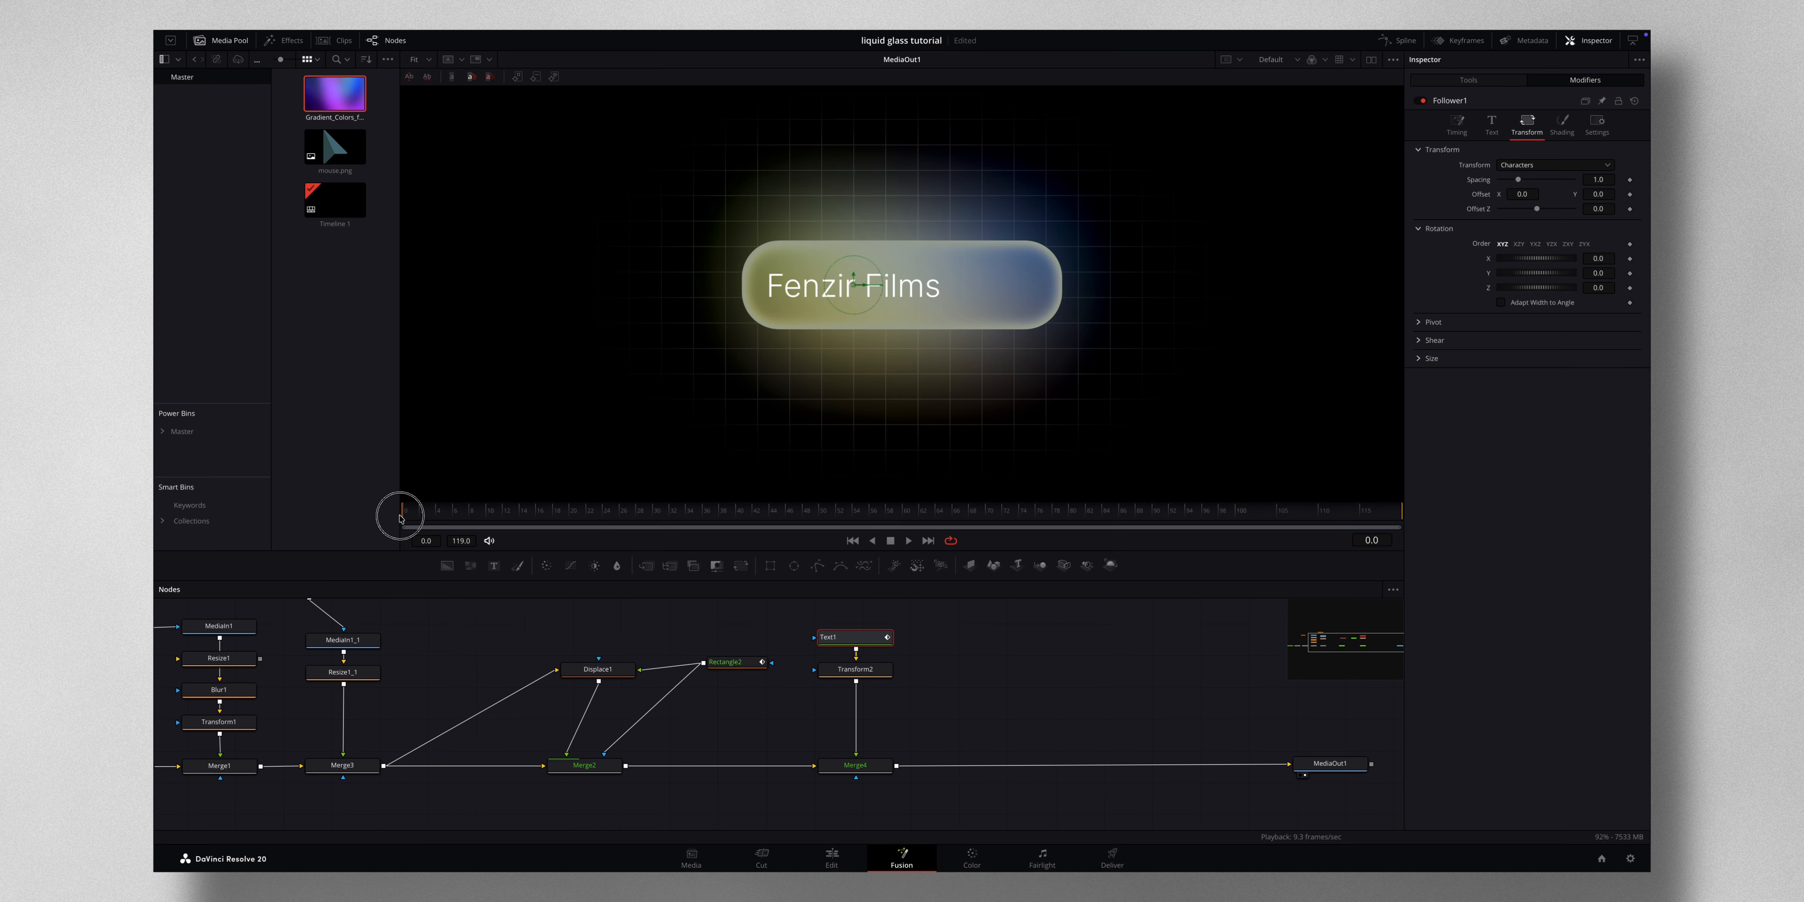
pyautogui.click(35, 704)
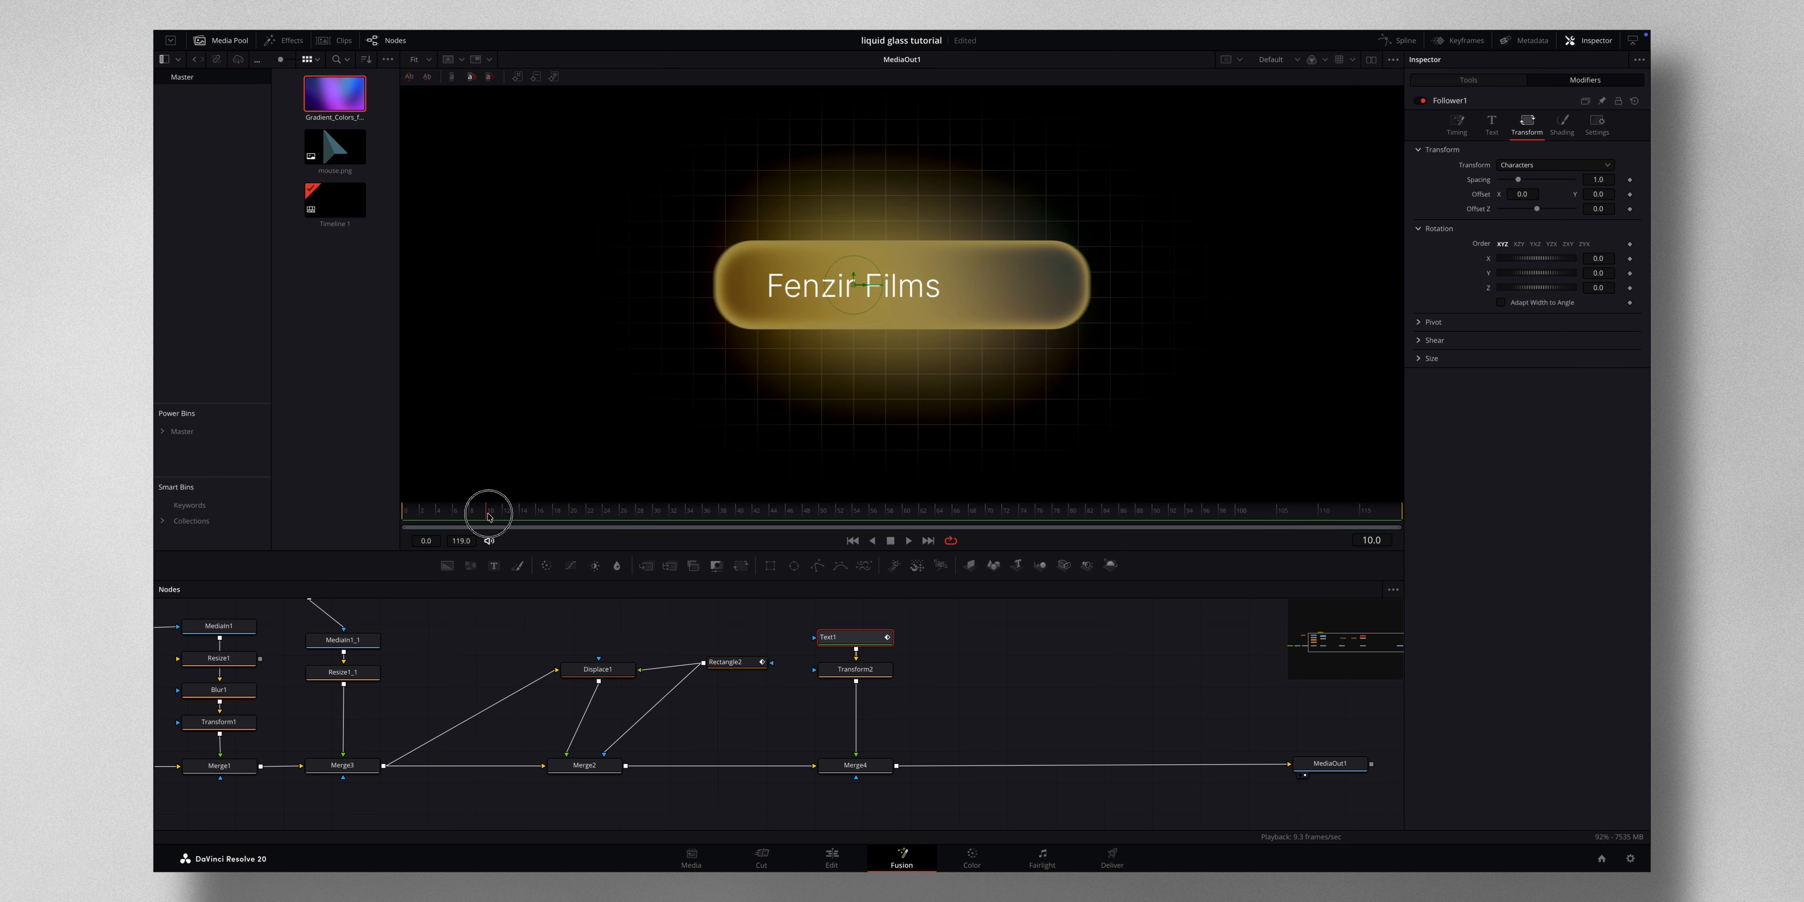
pyautogui.moveTo(493, 517); pyautogui.dragTo(510, 517)
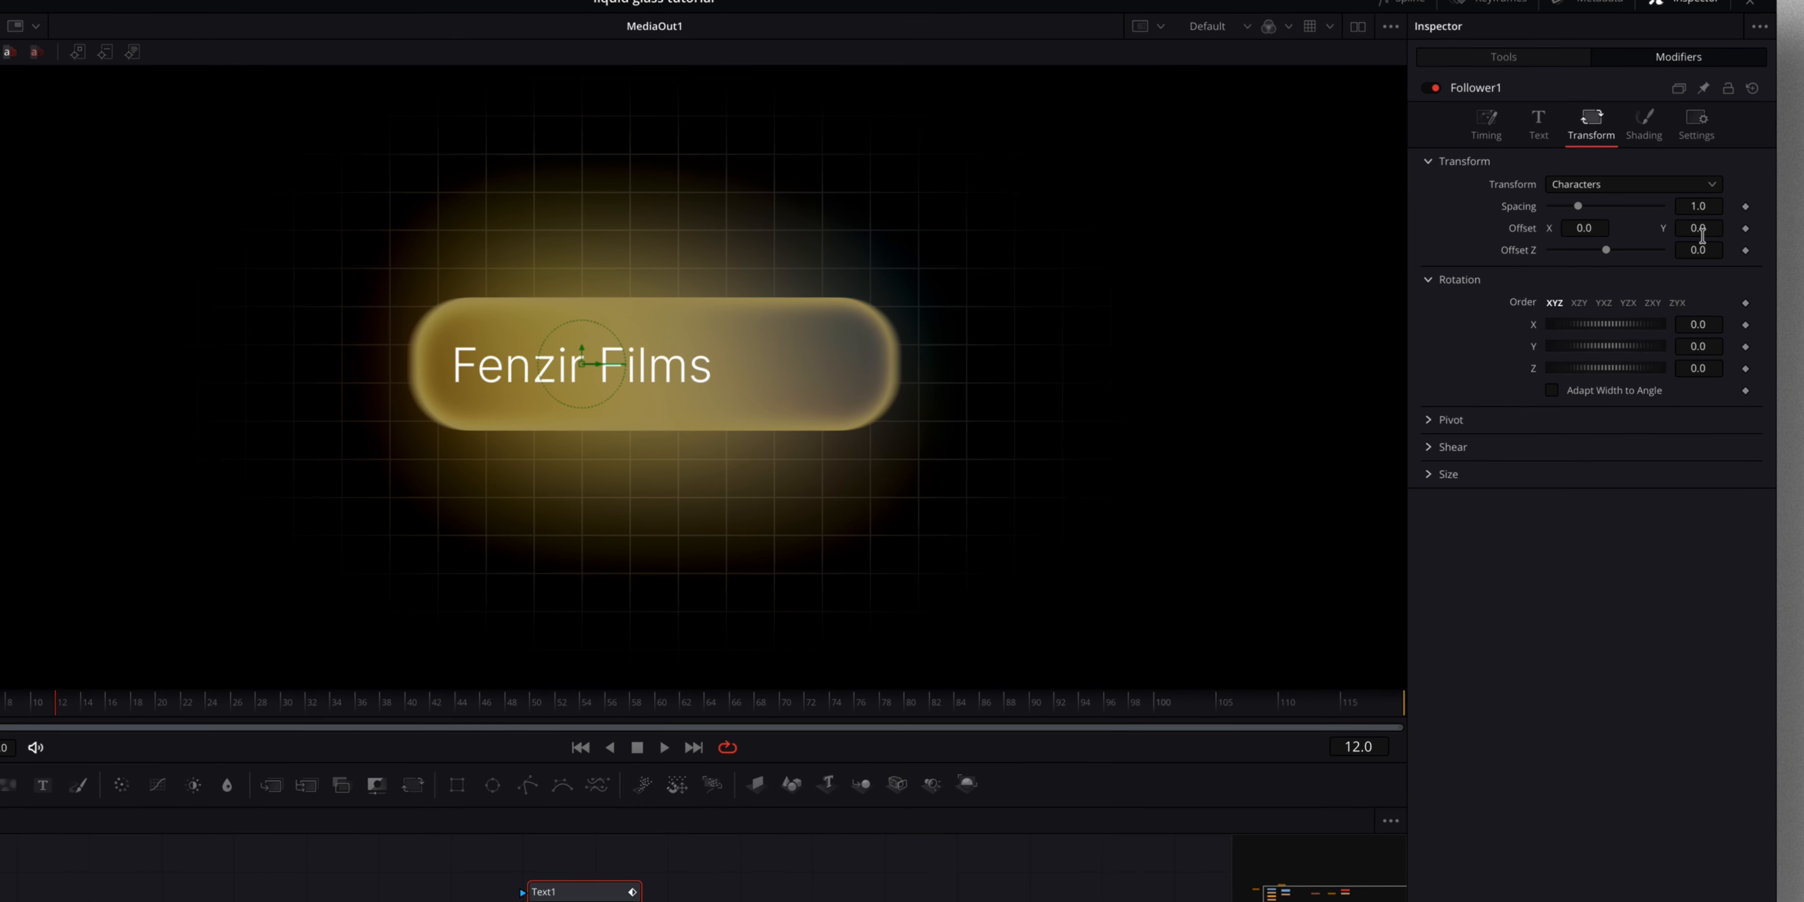
pyautogui.click(1629, 194)
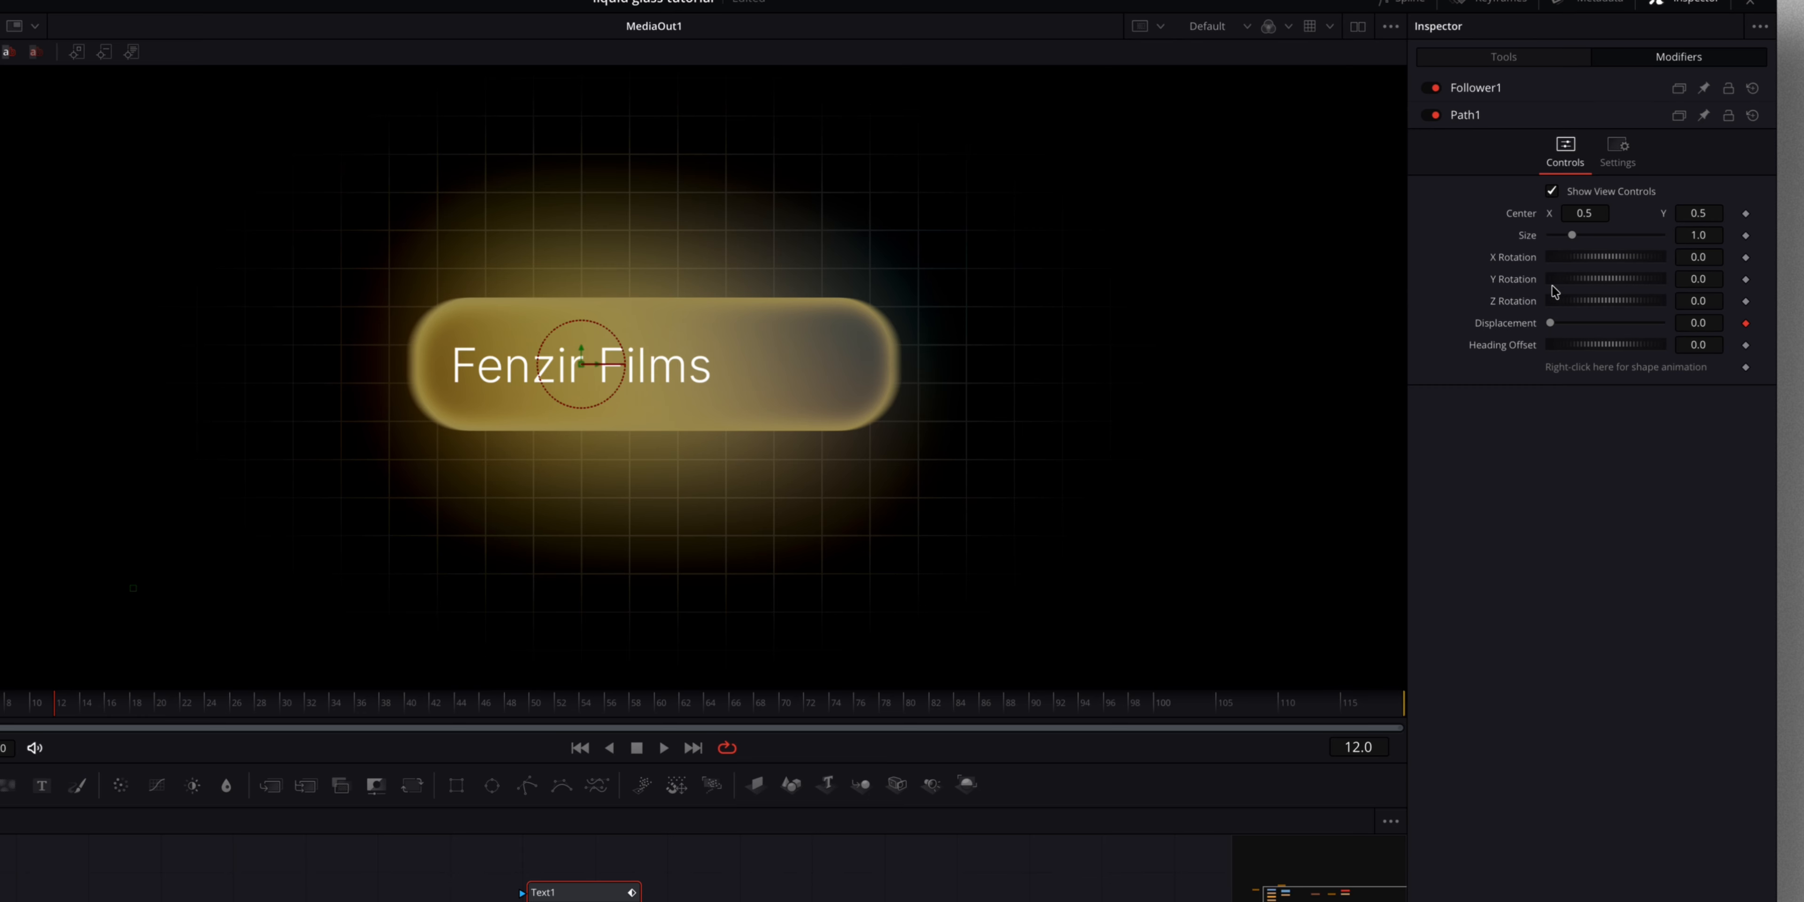
pyautogui.click(1503, 86)
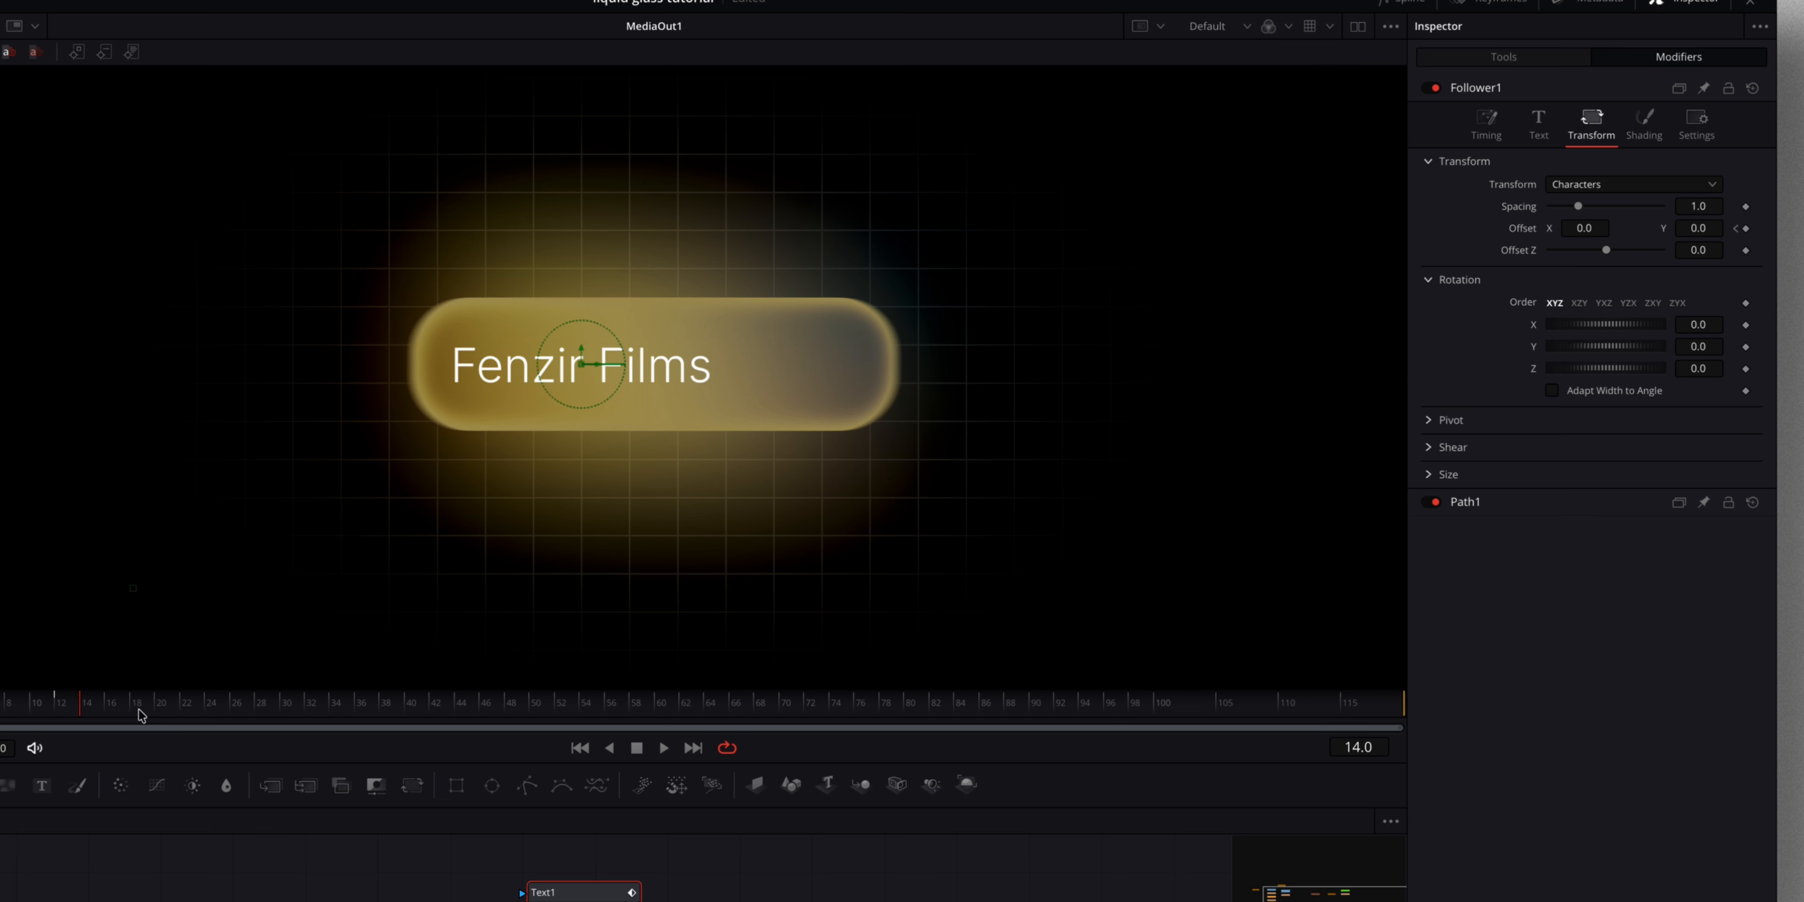
# - Advance to frame 22 and keyframe the Follower's Offset with X and Y at 0.0
pyautogui.press('Right')
pyautogui.press('Right')
pyautogui.press('Right')
pyautogui.press('Right')
pyautogui.press('Right')
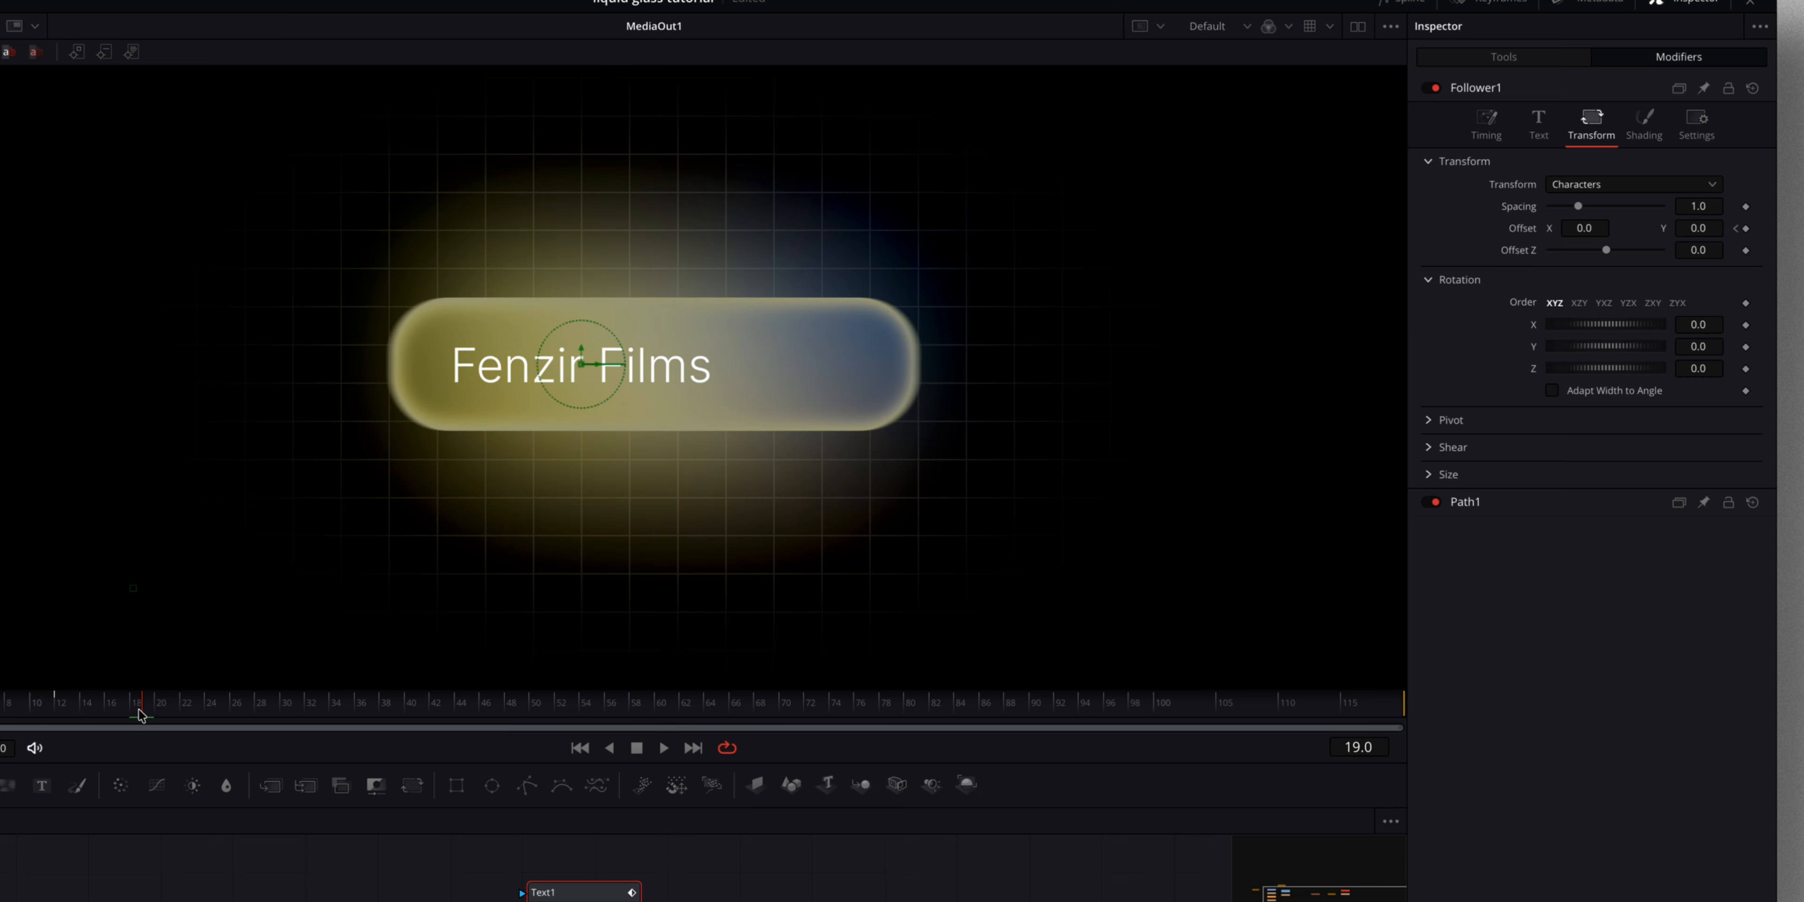
pyautogui.press('Right')
pyautogui.press('Right')
pyautogui.press('Right')
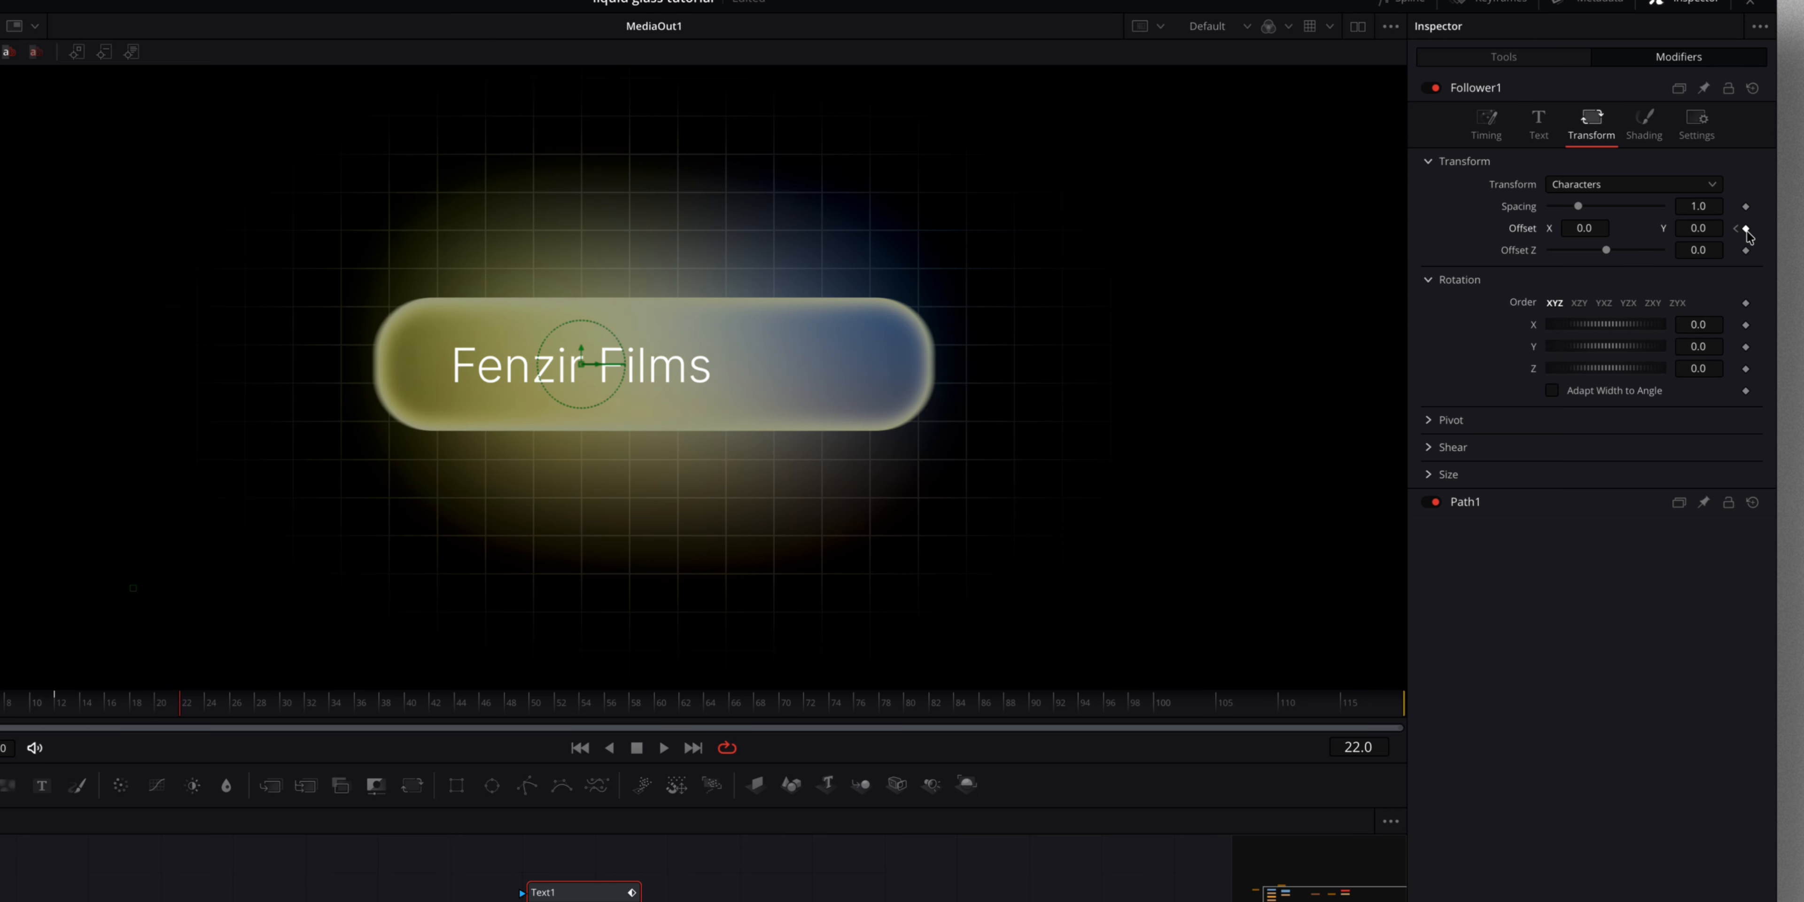
pyautogui.click(1746, 228)
# - Return to the frame 12 keyframe, set the Follower's Offset Y to 0.11, and preview the text animation
pyautogui.click(1736, 231)
pyautogui.moveTo(1698, 230); pyautogui.dragTo(654, 239)
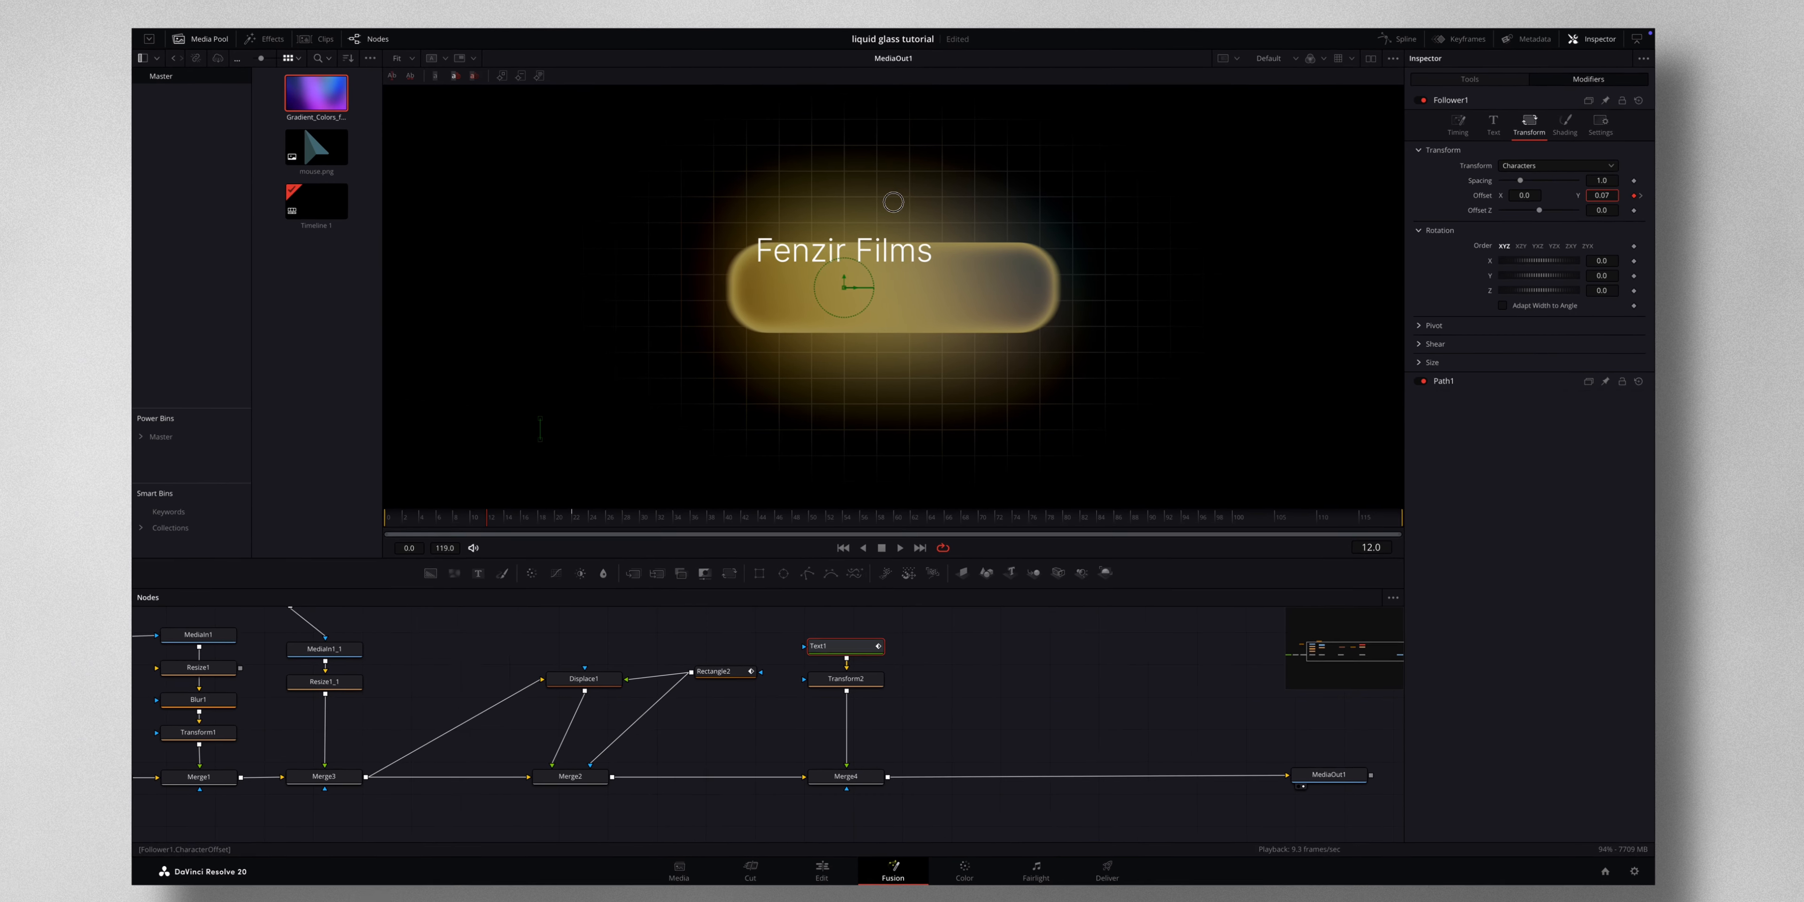
pyautogui.moveTo(893, 203); pyautogui.dragTo(915, 204)
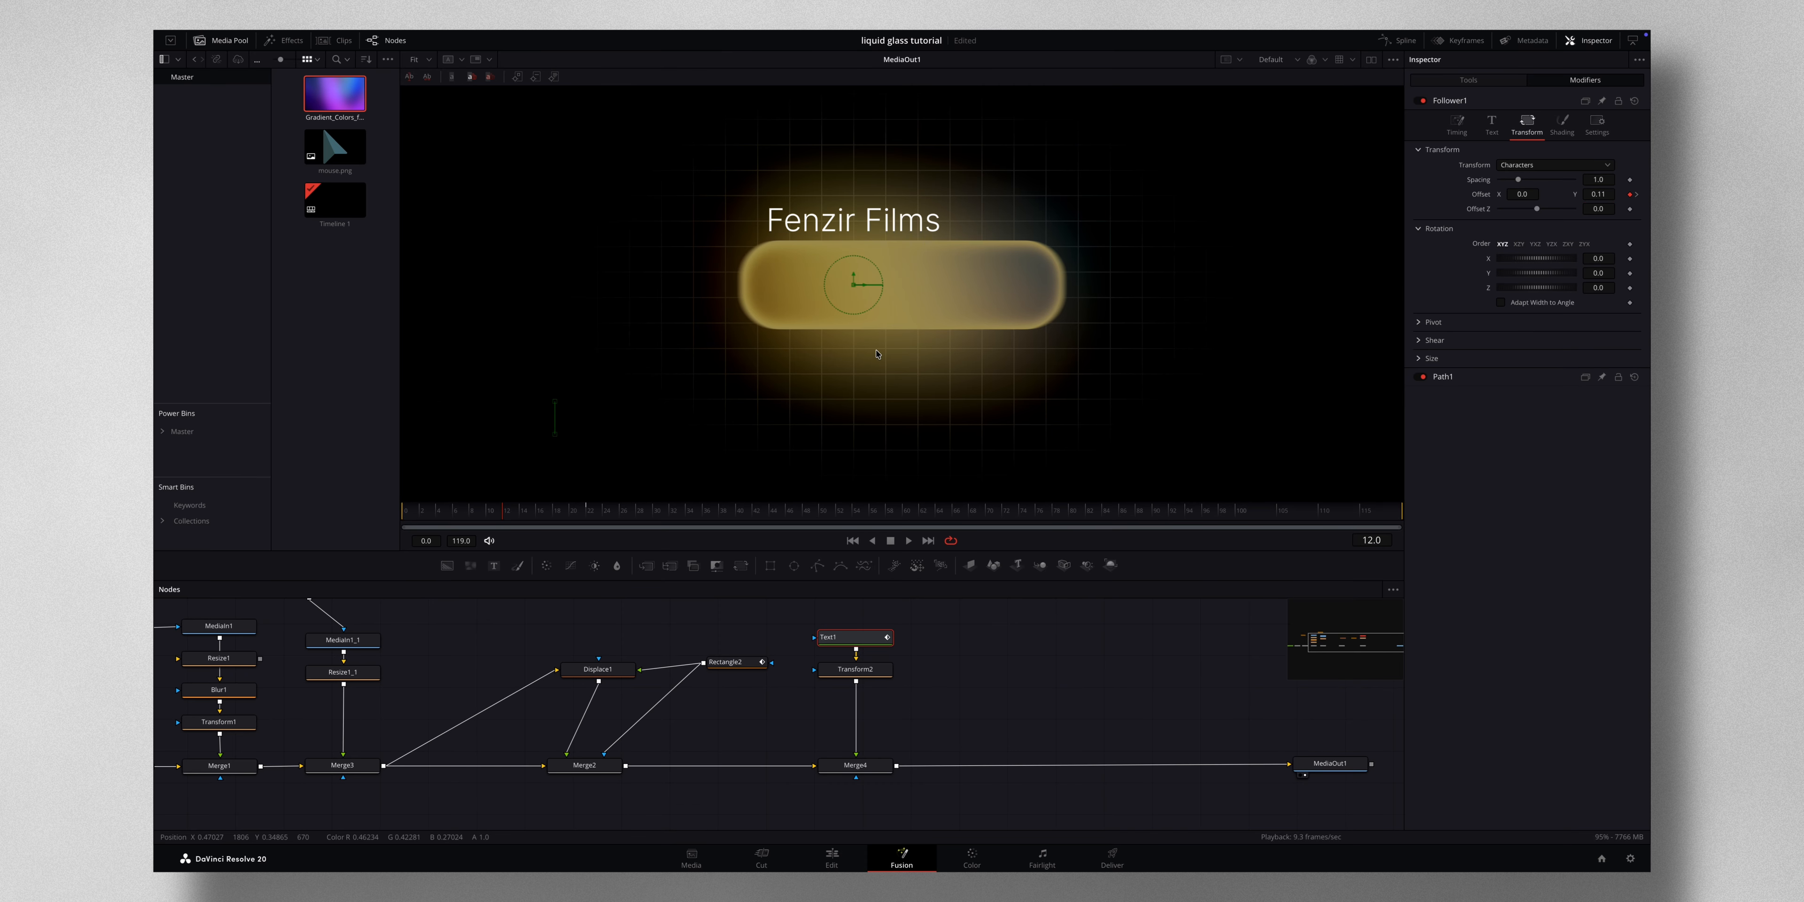
pyautogui.moveTo(502, 514); pyautogui.dragTo(706, 516)
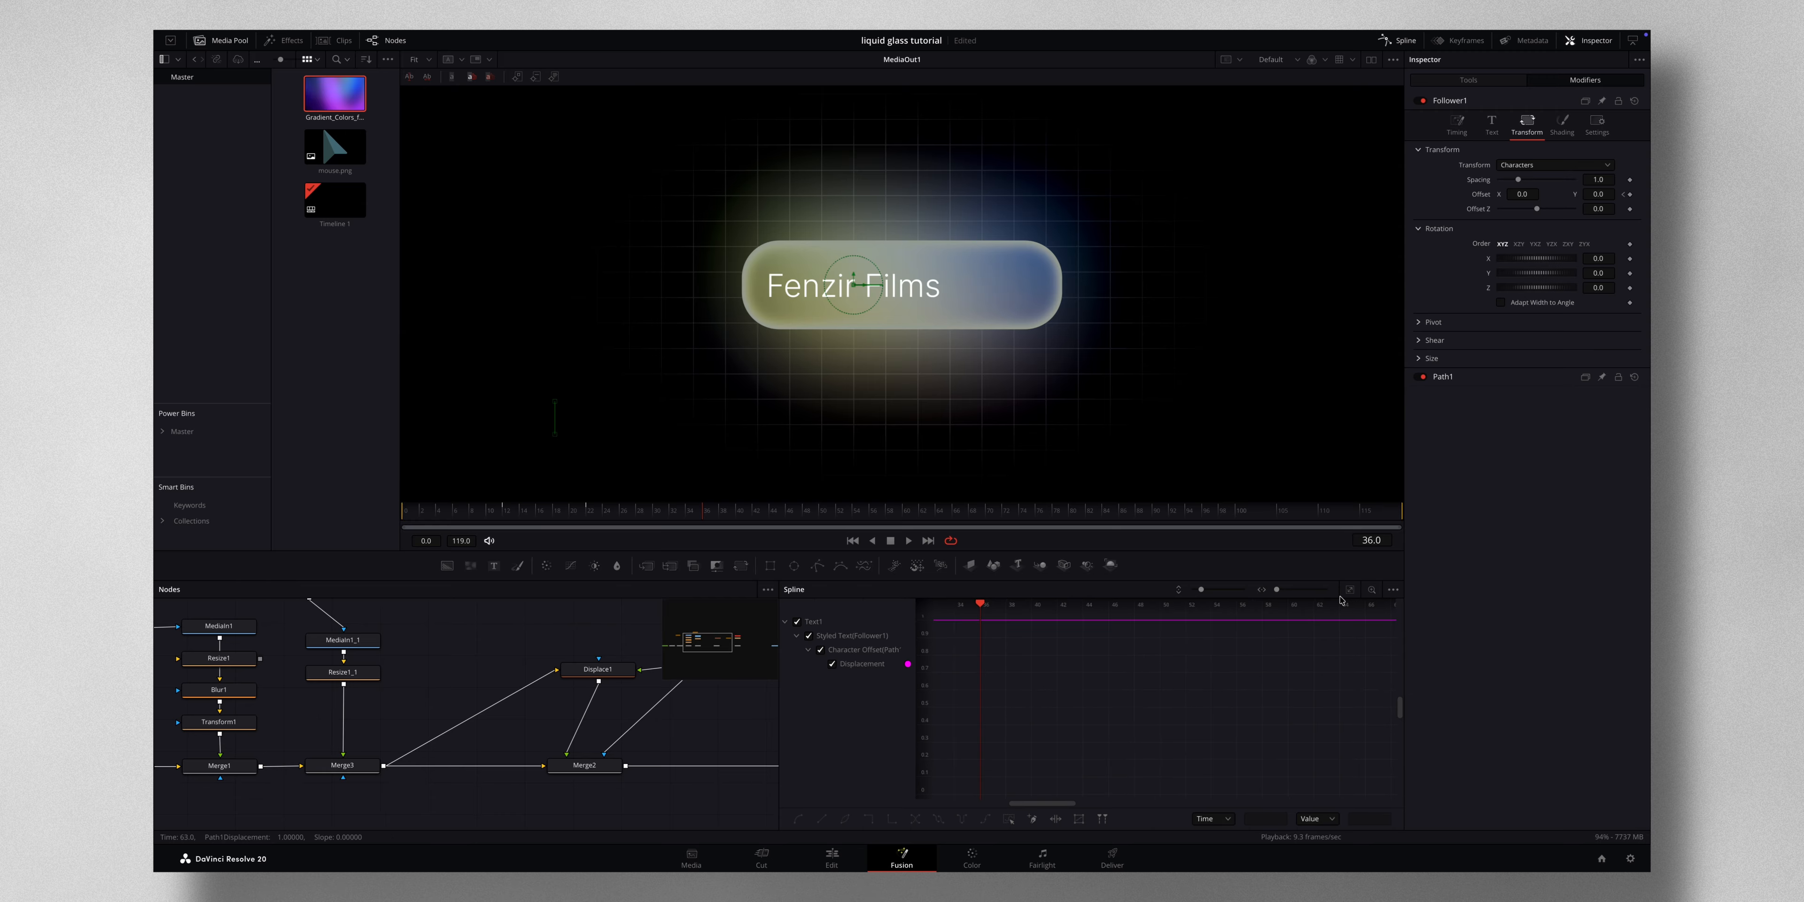
# - Apply Out Cubic easing to the whole Displacement curve of the Follower's character offset and preview the text animation
pyautogui.click(1398, 43)
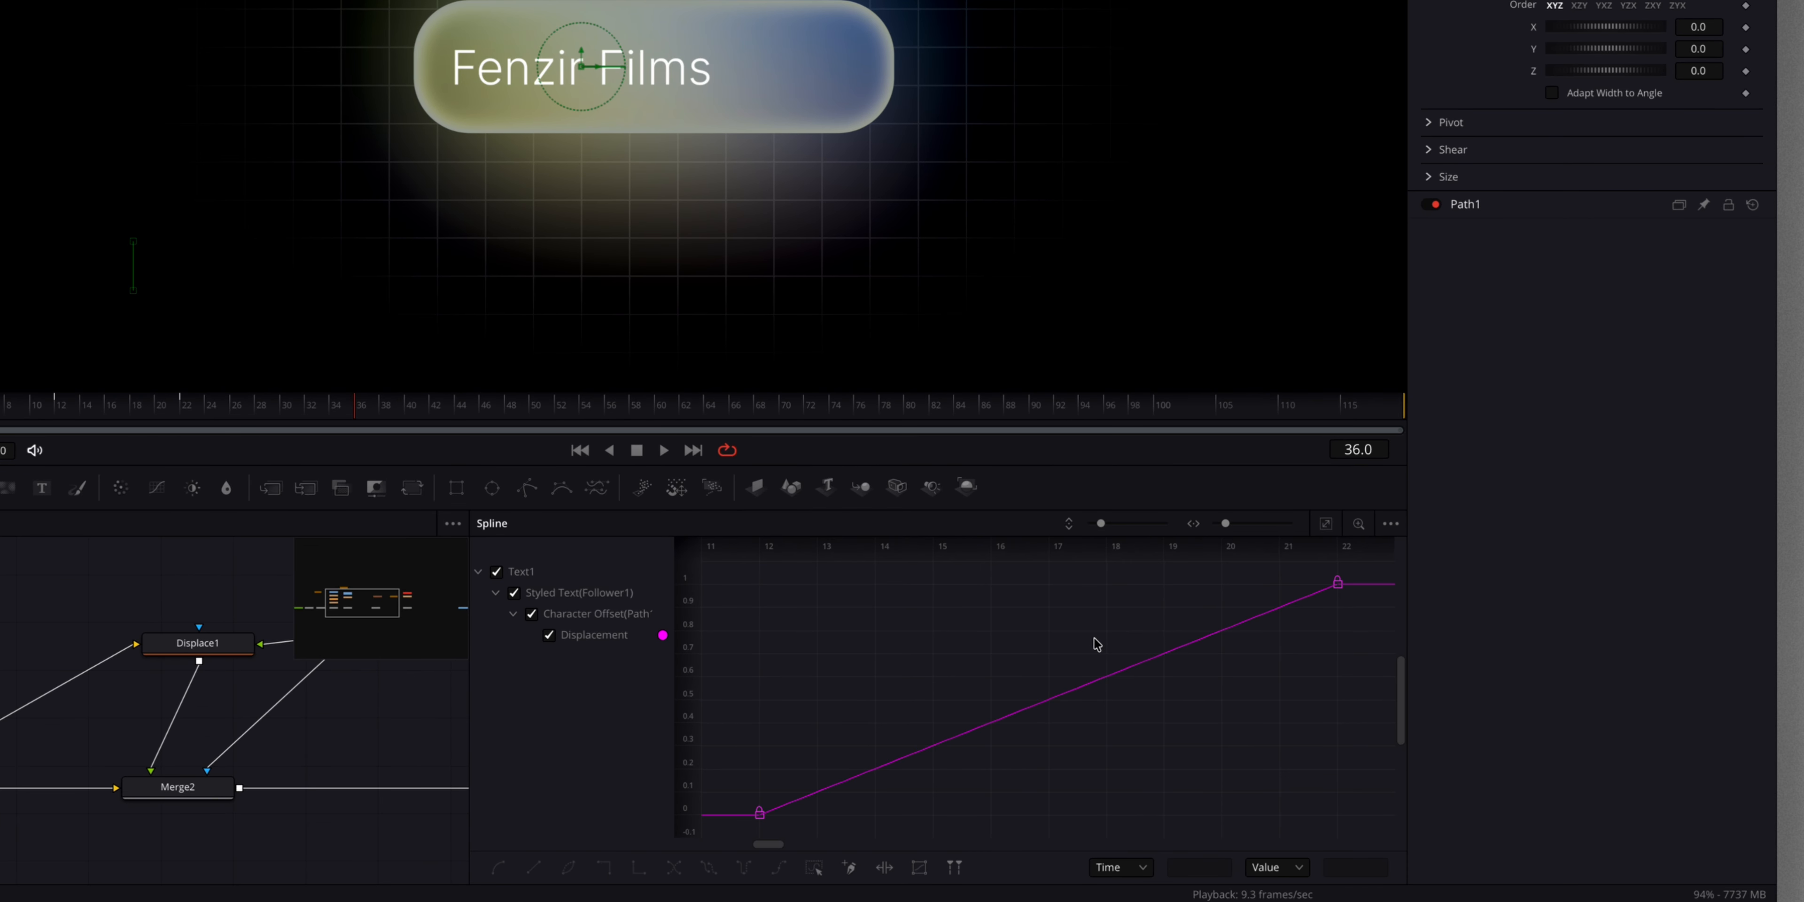
pyautogui.hotkey('ctrl', 'a')
pyautogui.rightClick(1024, 632)
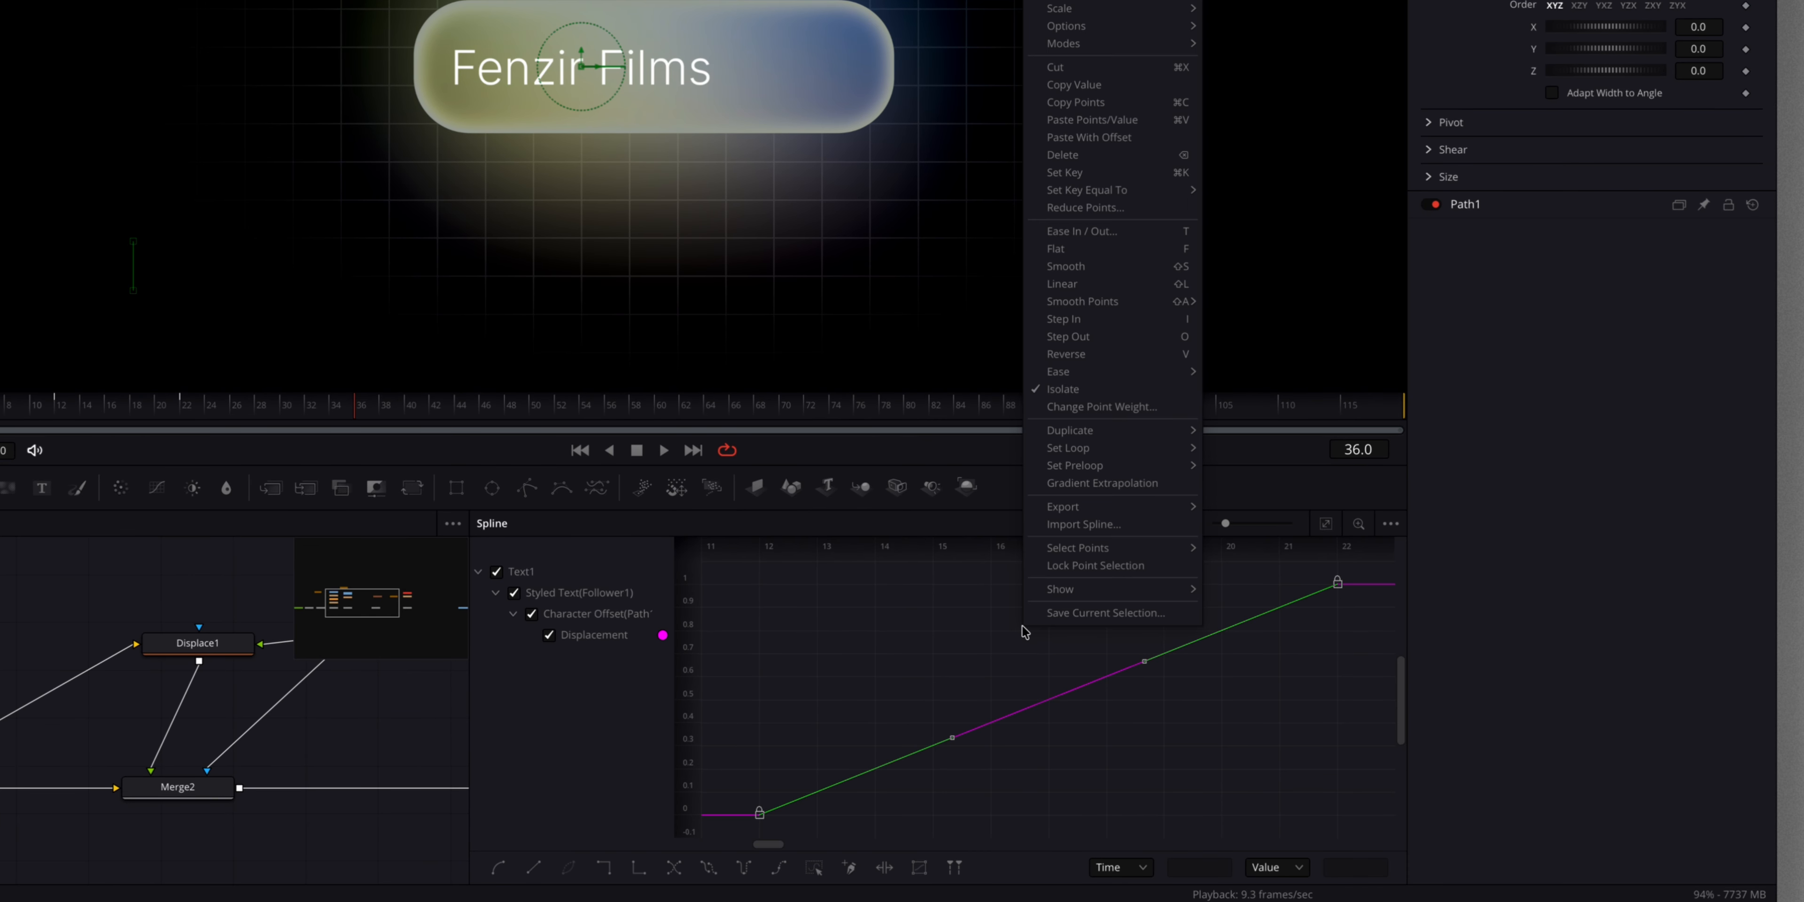
pyautogui.moveTo(1105, 376)
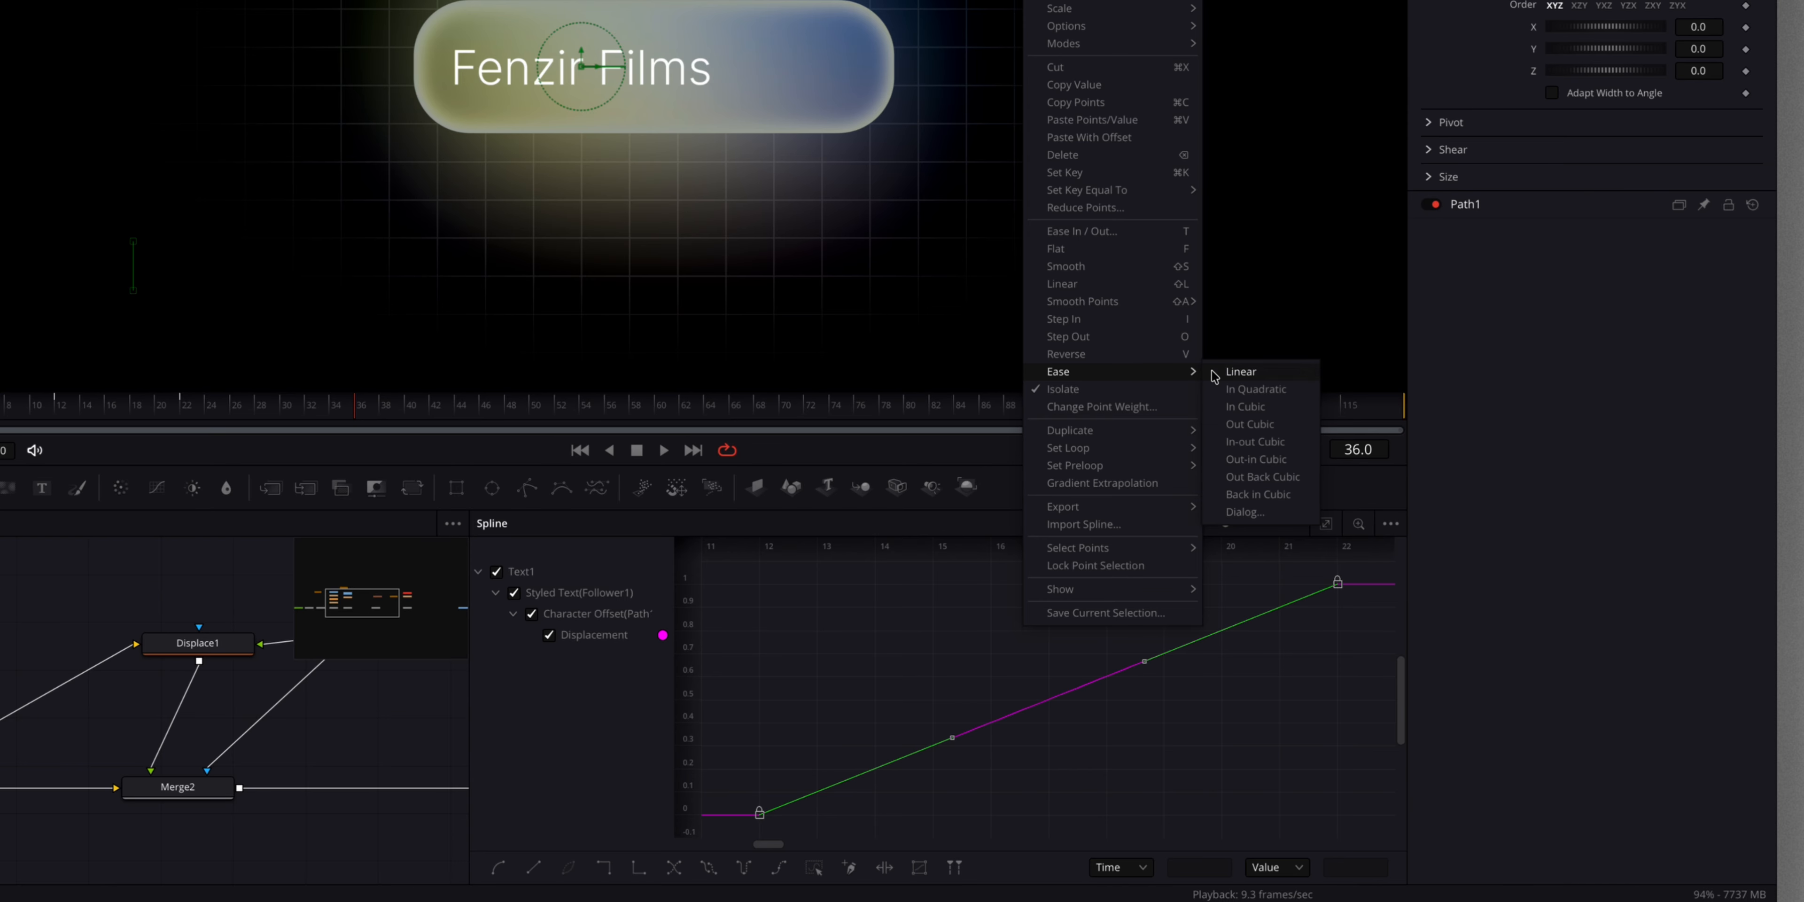
pyautogui.click(1253, 424)
pyautogui.moveTo(203, 417); pyautogui.dragTo(274, 418)
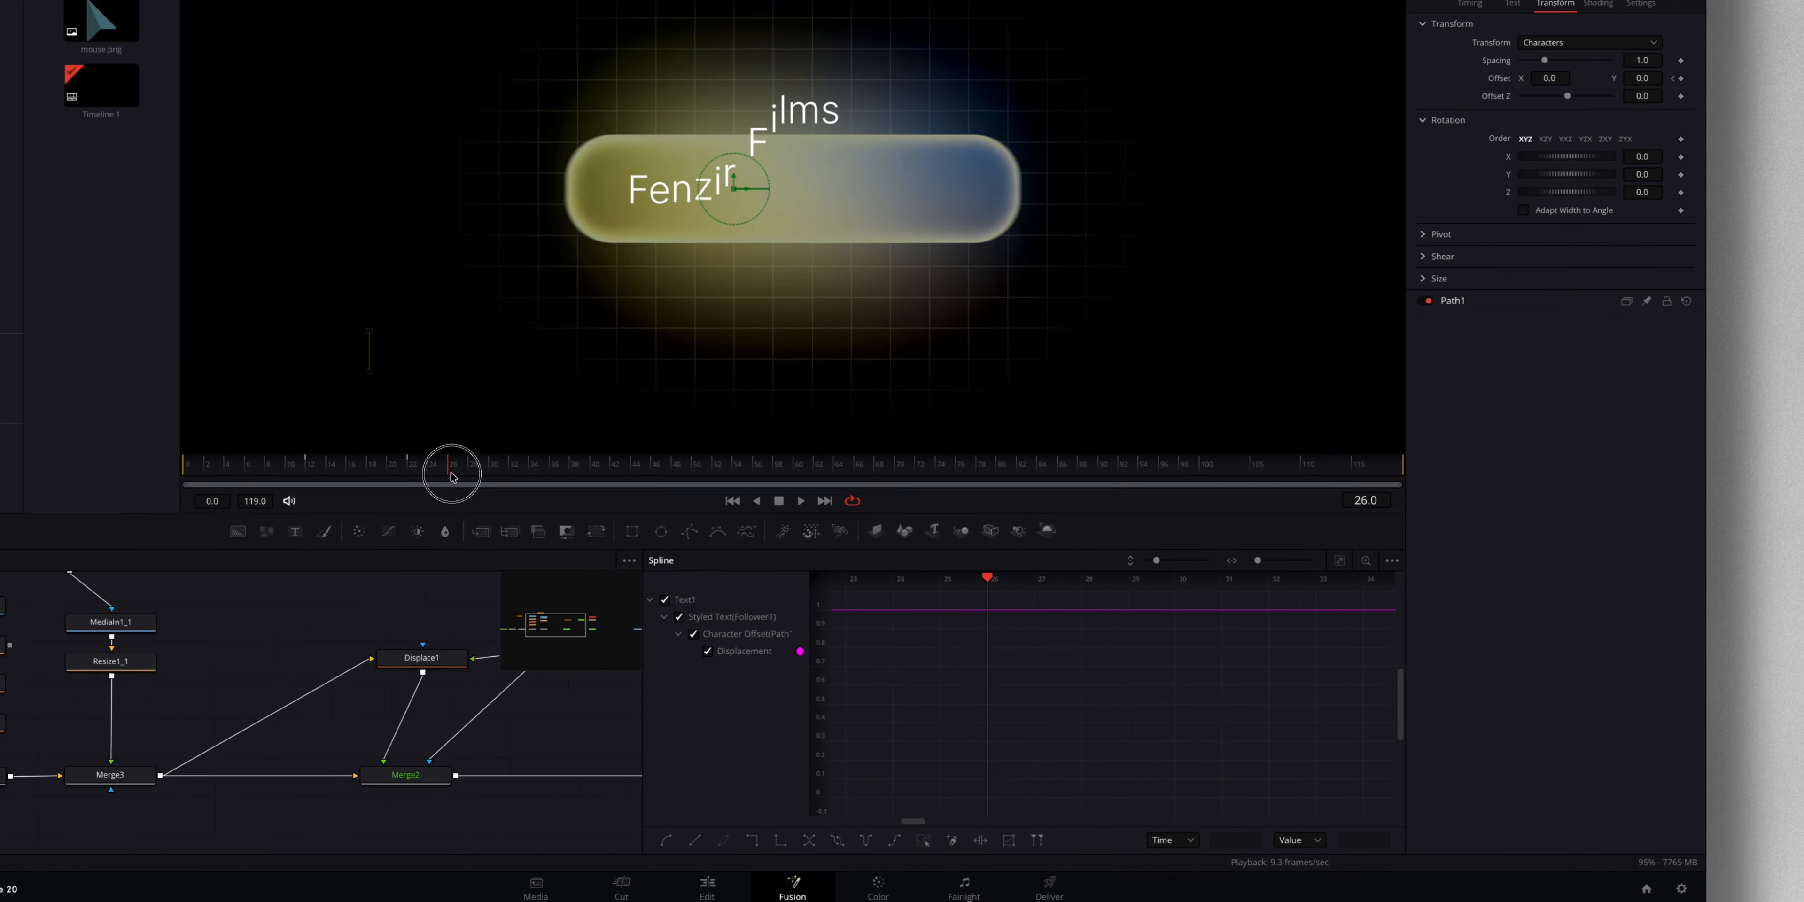
pyautogui.moveTo(649, 522); pyautogui.dragTo(505, 522)
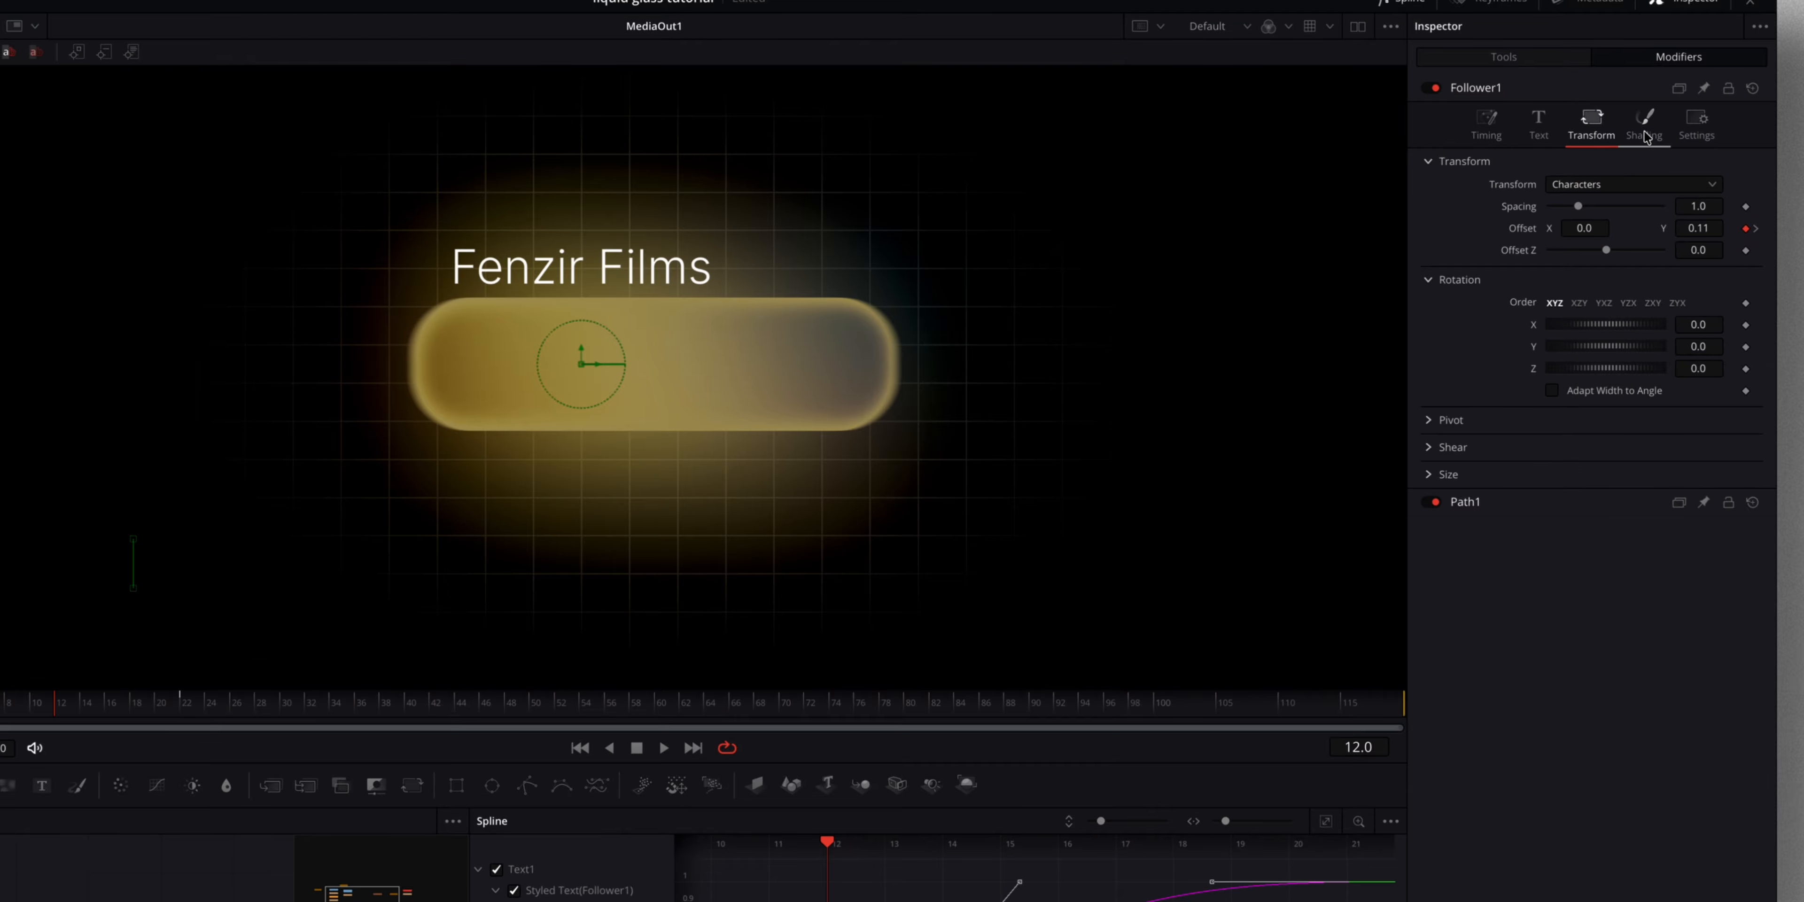
# - Keyframe the Follower's shading Opacity at 1.0 on frames 12 and 22
pyautogui.click(1644, 133)
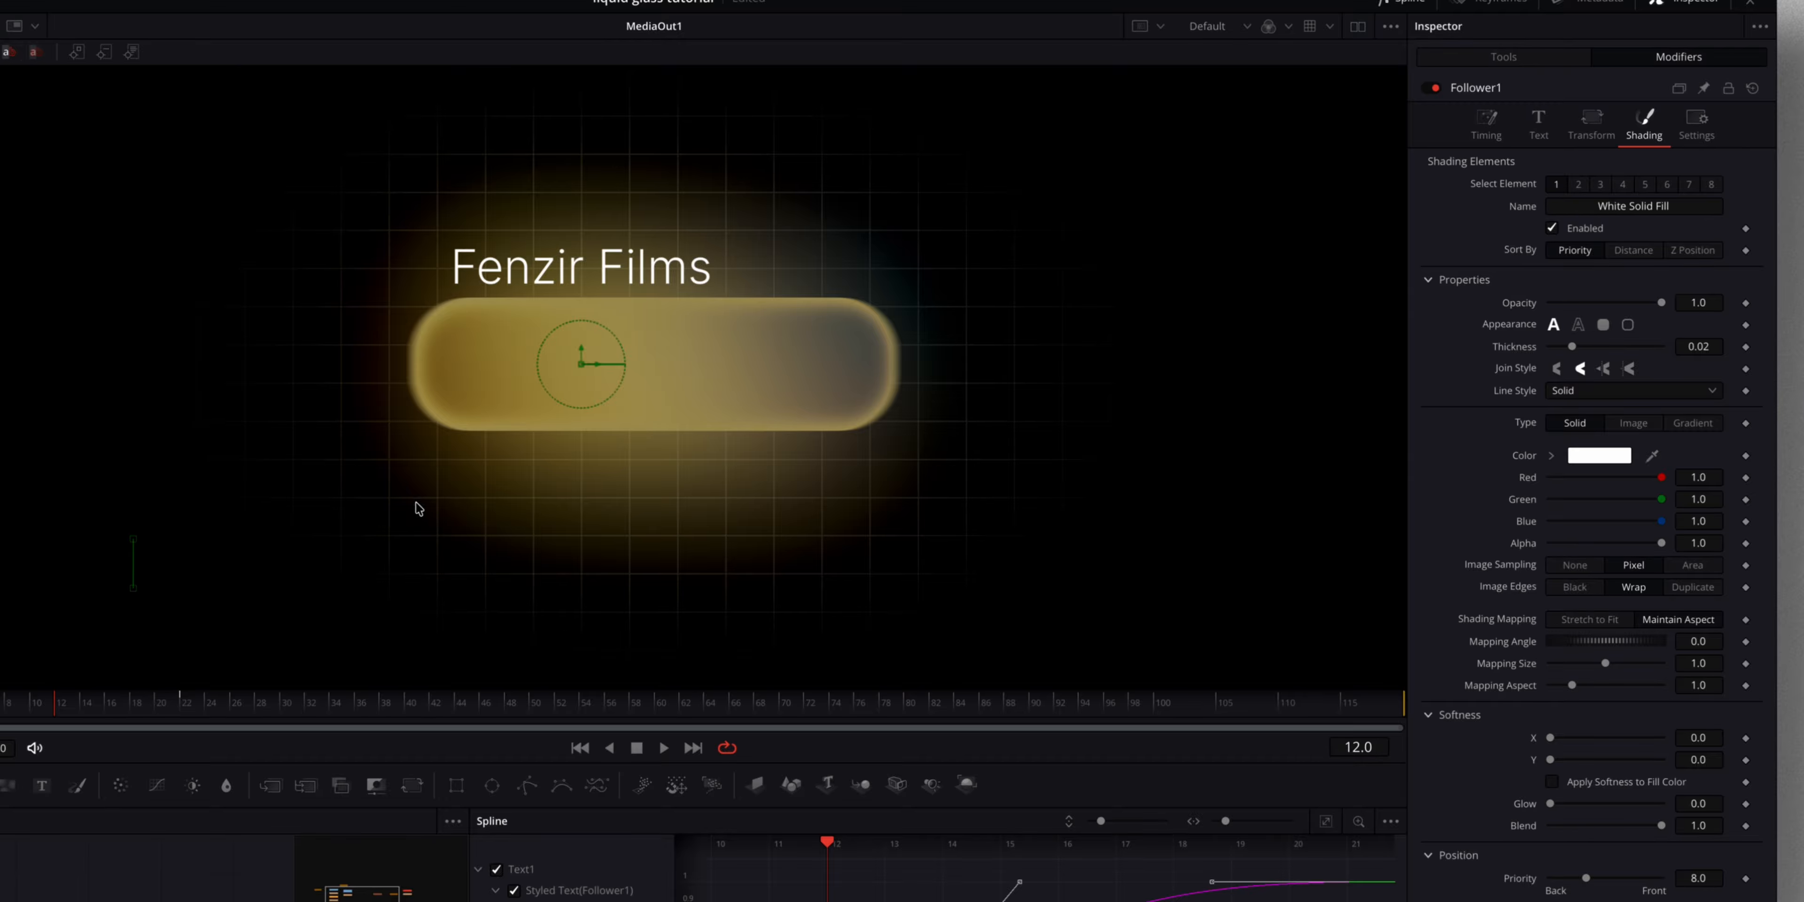
pyautogui.click(1746, 303)
pyautogui.click(183, 714)
pyautogui.click(1745, 303)
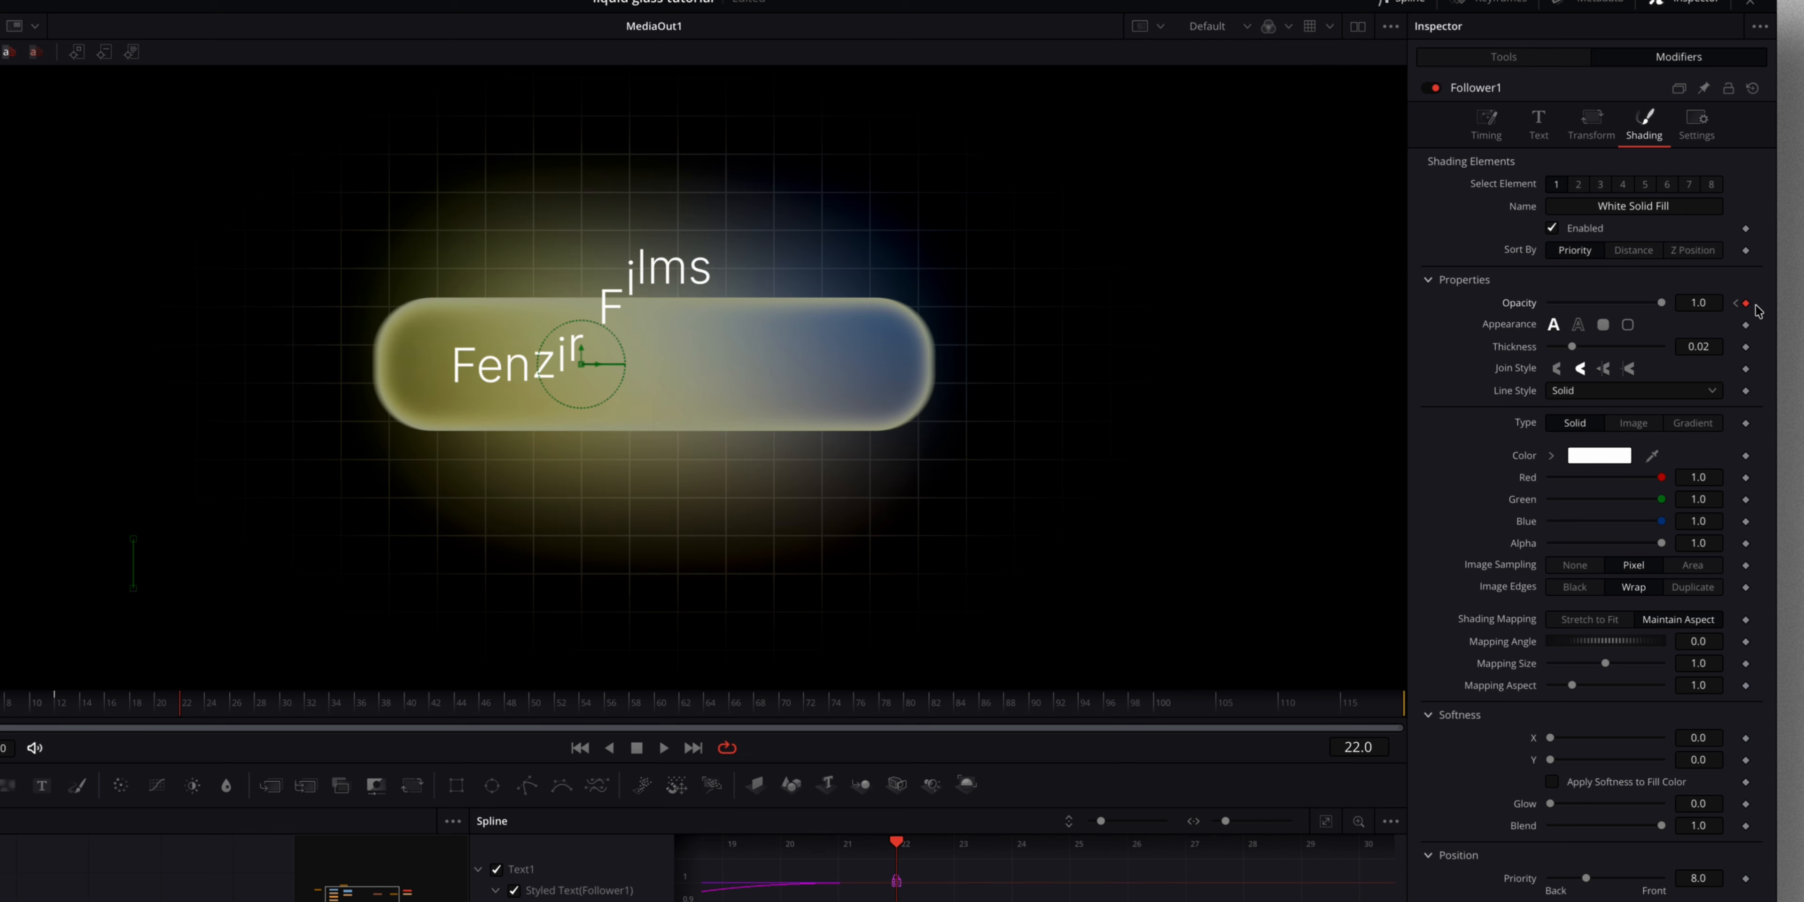
# - Return to the frame 12 Opacity keyframe, set it to 0.0, and preview the characters fading in
pyautogui.click(1736, 305)
pyautogui.moveTo(1658, 304); pyautogui.dragTo(1475, 314)
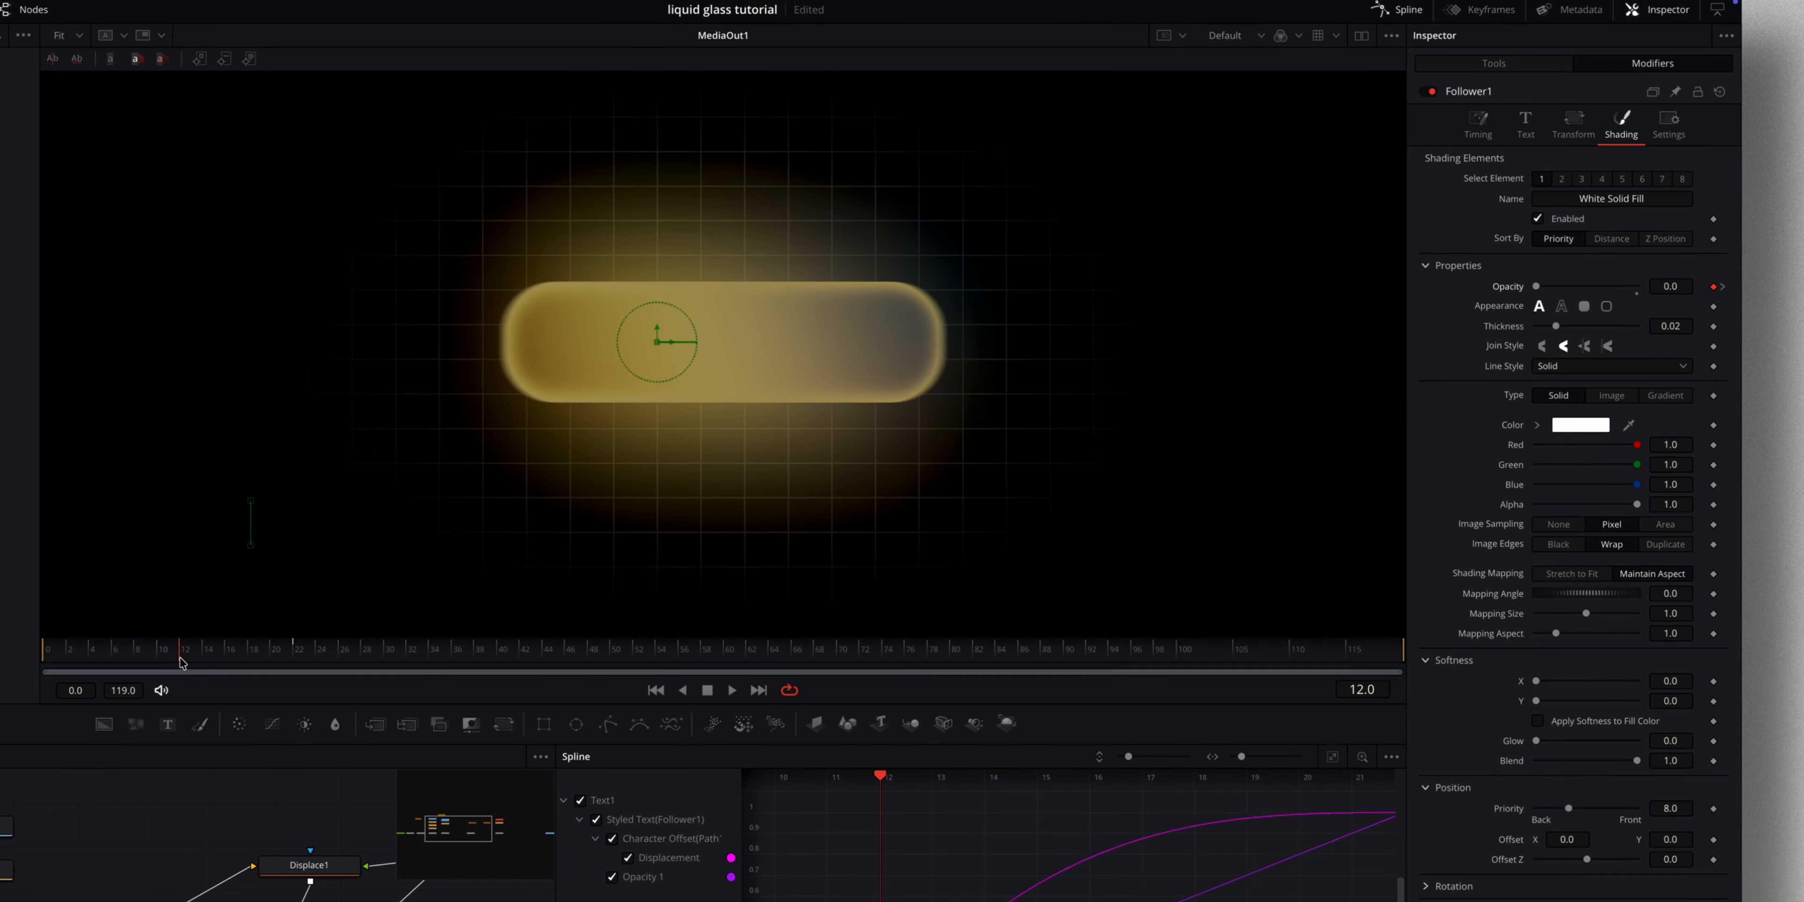
pyautogui.moveTo(53, 712); pyautogui.dragTo(773, 520)
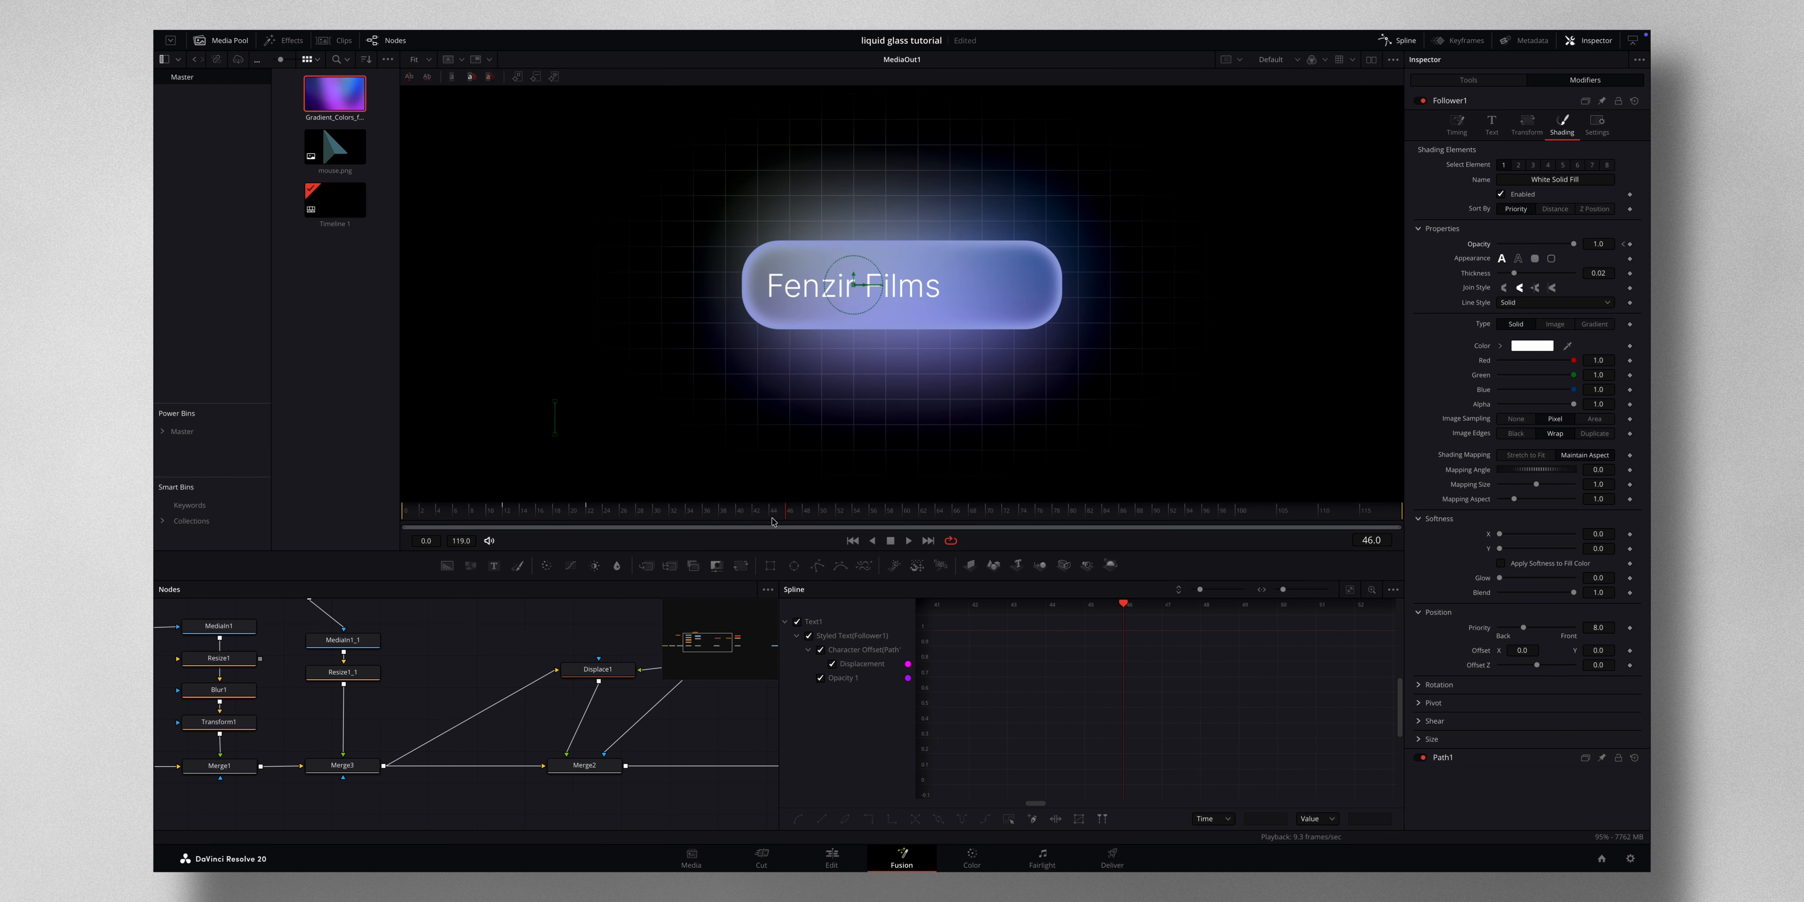
# - Add a Background node and merge it over the output of Merge4, placing it above the new merge
pyautogui.hscroll(-10, 645, 726)
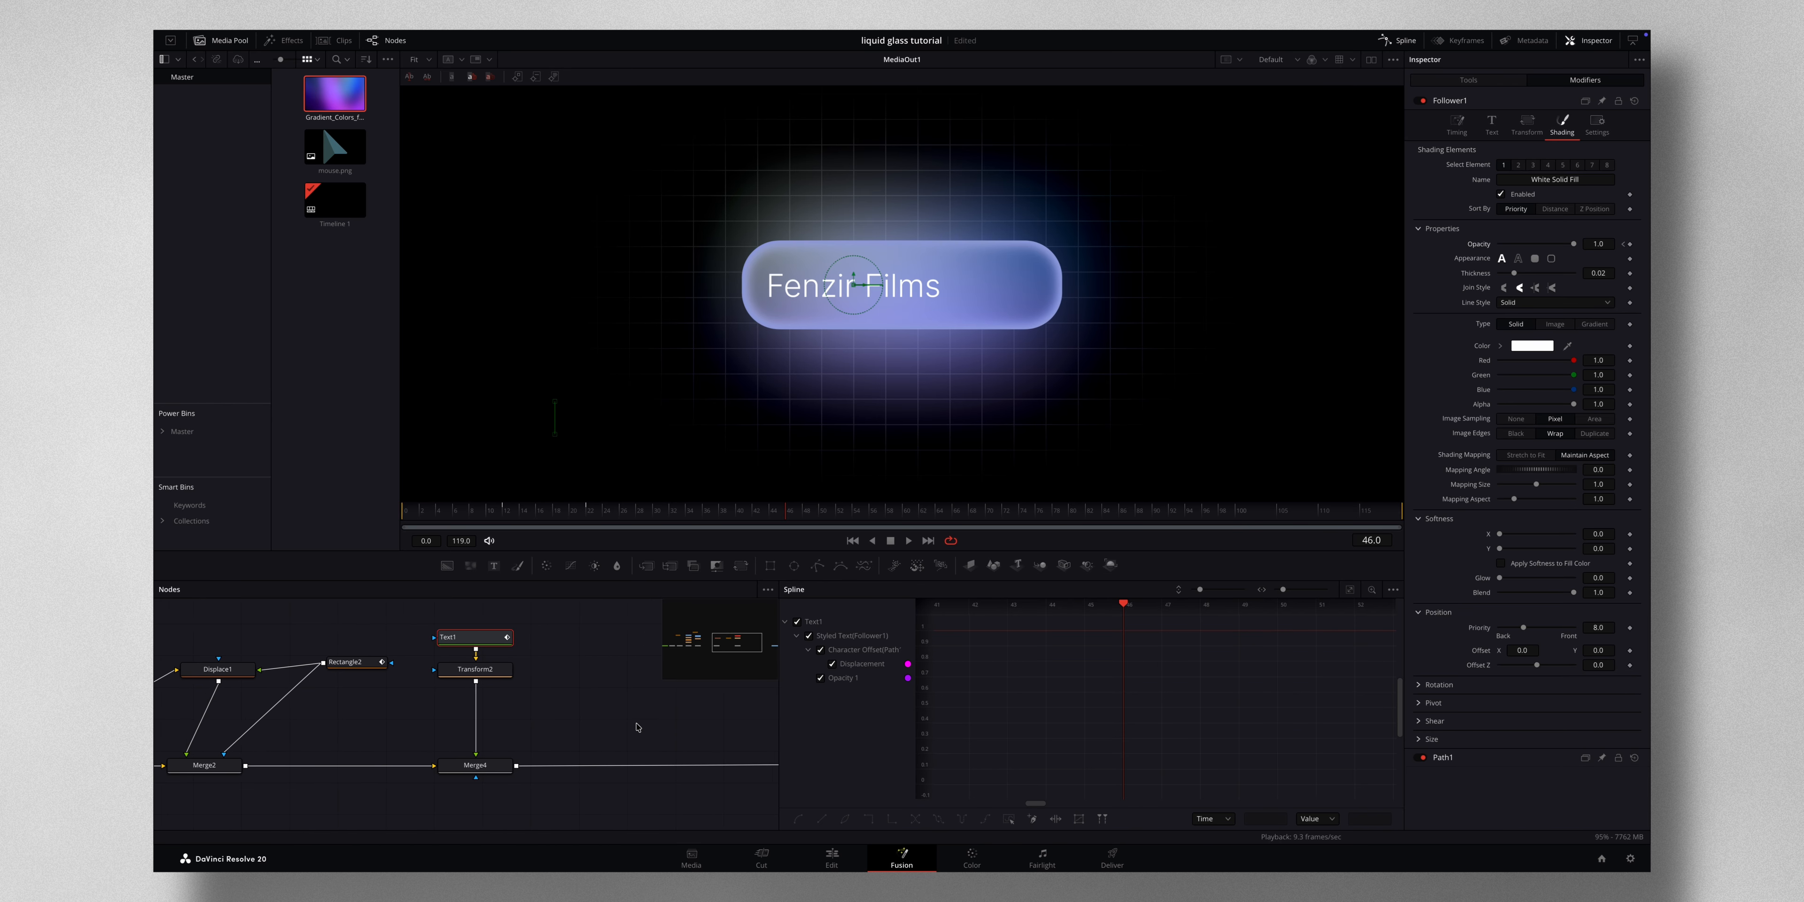
pyautogui.hscroll(2, 638, 726)
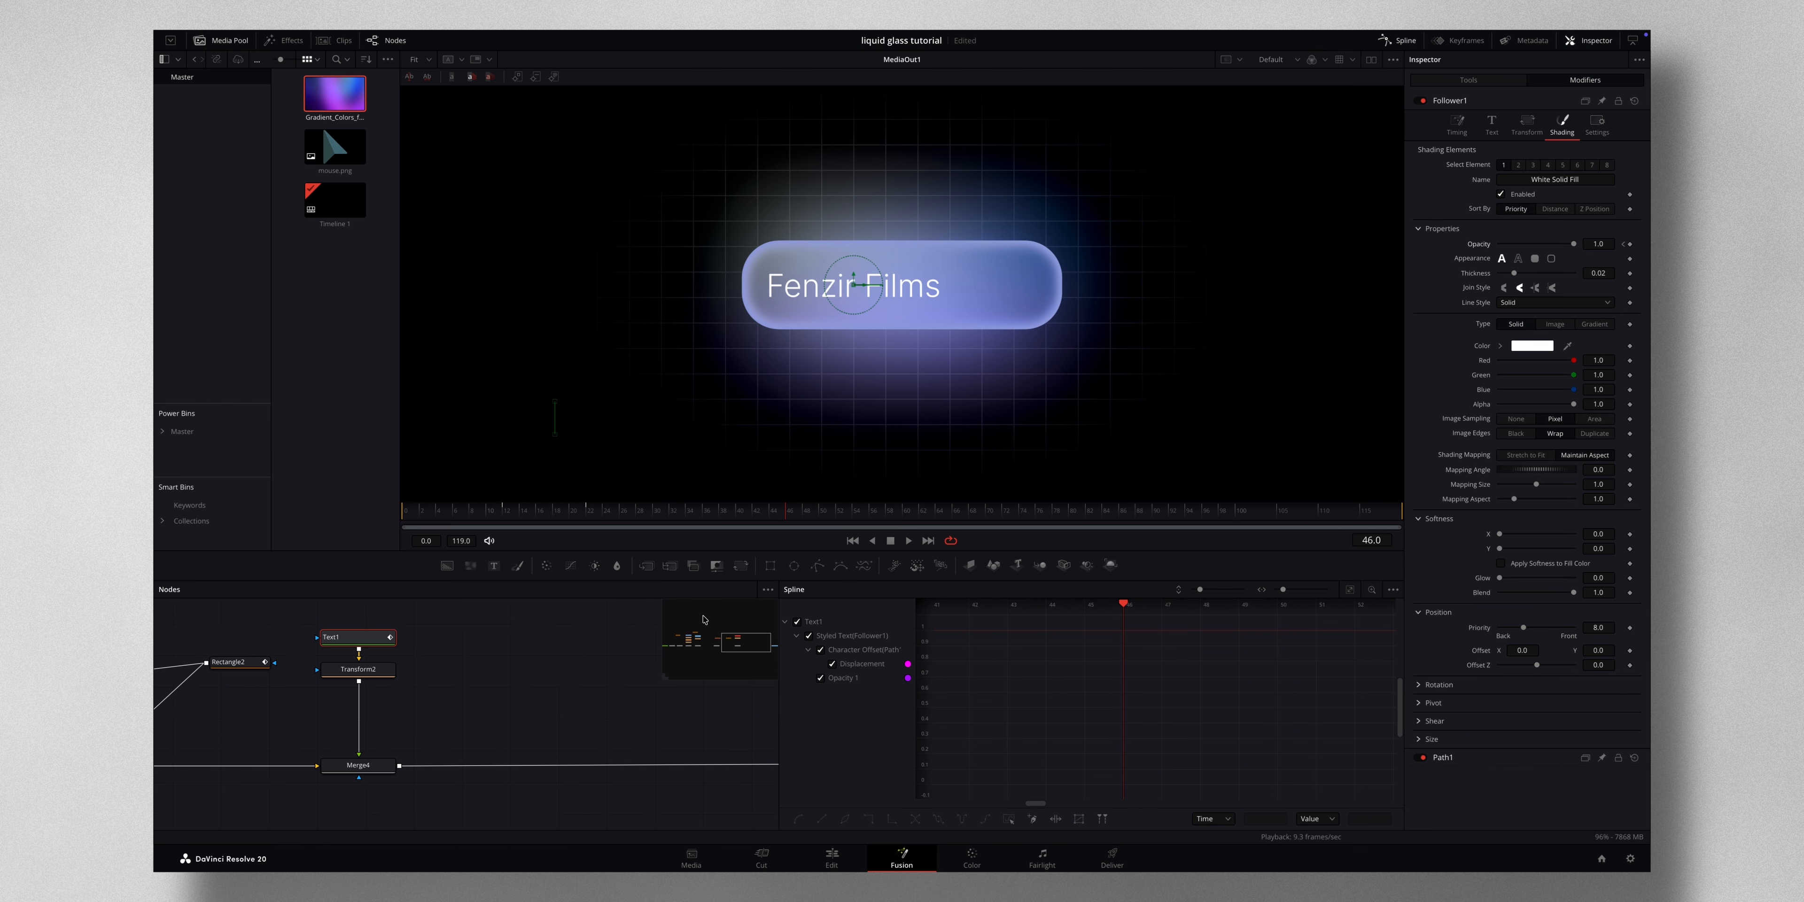
pyautogui.hscroll(4, 590, 733)
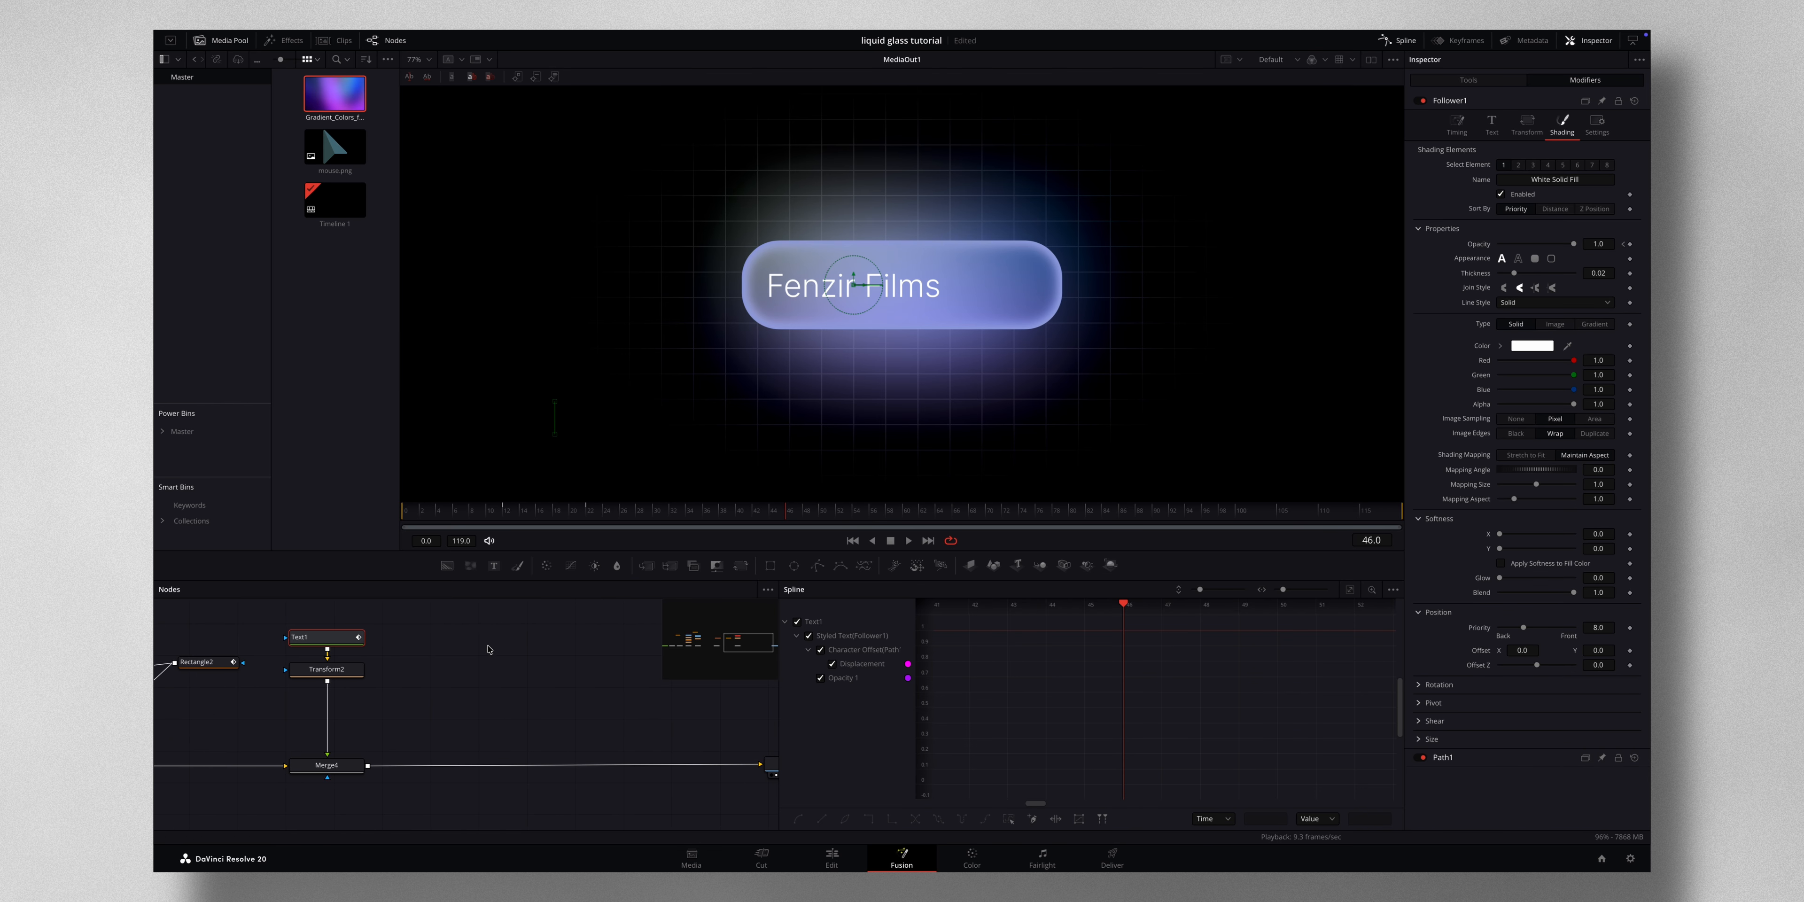
pyautogui.click(447, 565)
pyautogui.moveTo(511, 634); pyautogui.dragTo(366, 766)
pyautogui.moveTo(494, 639); pyautogui.dragTo(493, 665)
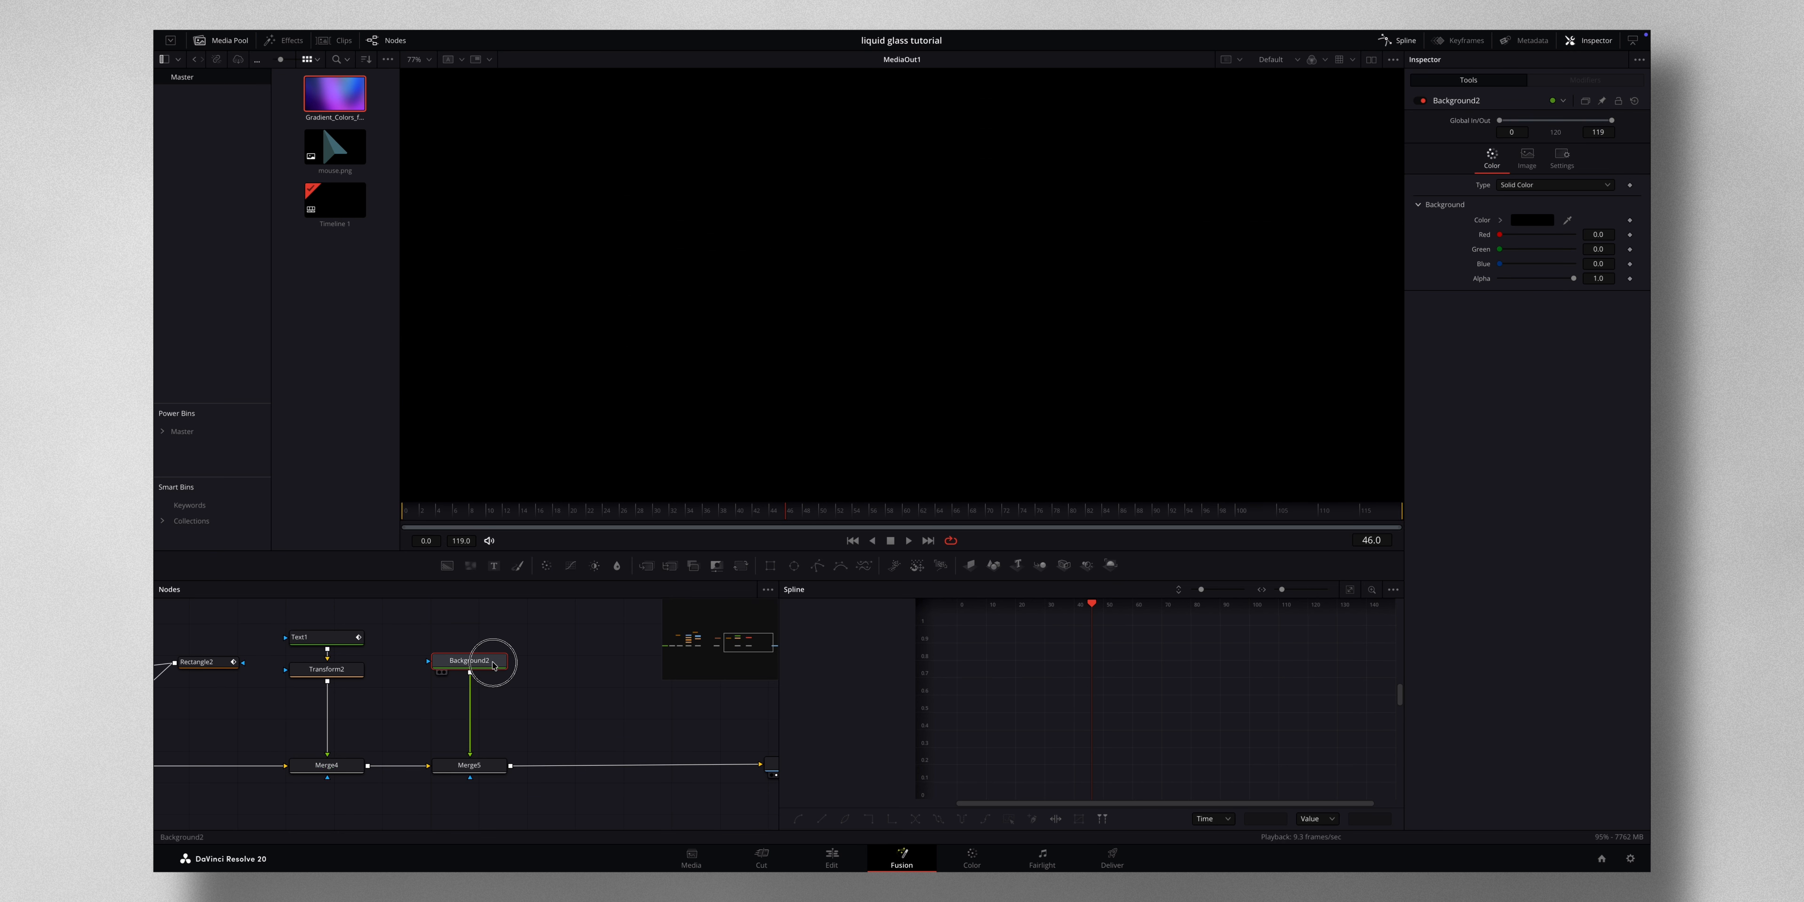
# - Mask Background2 with a Rectangle of Width 0.118, Height 0.102 and Corner Radius 1.0
pyautogui.click(771, 565)
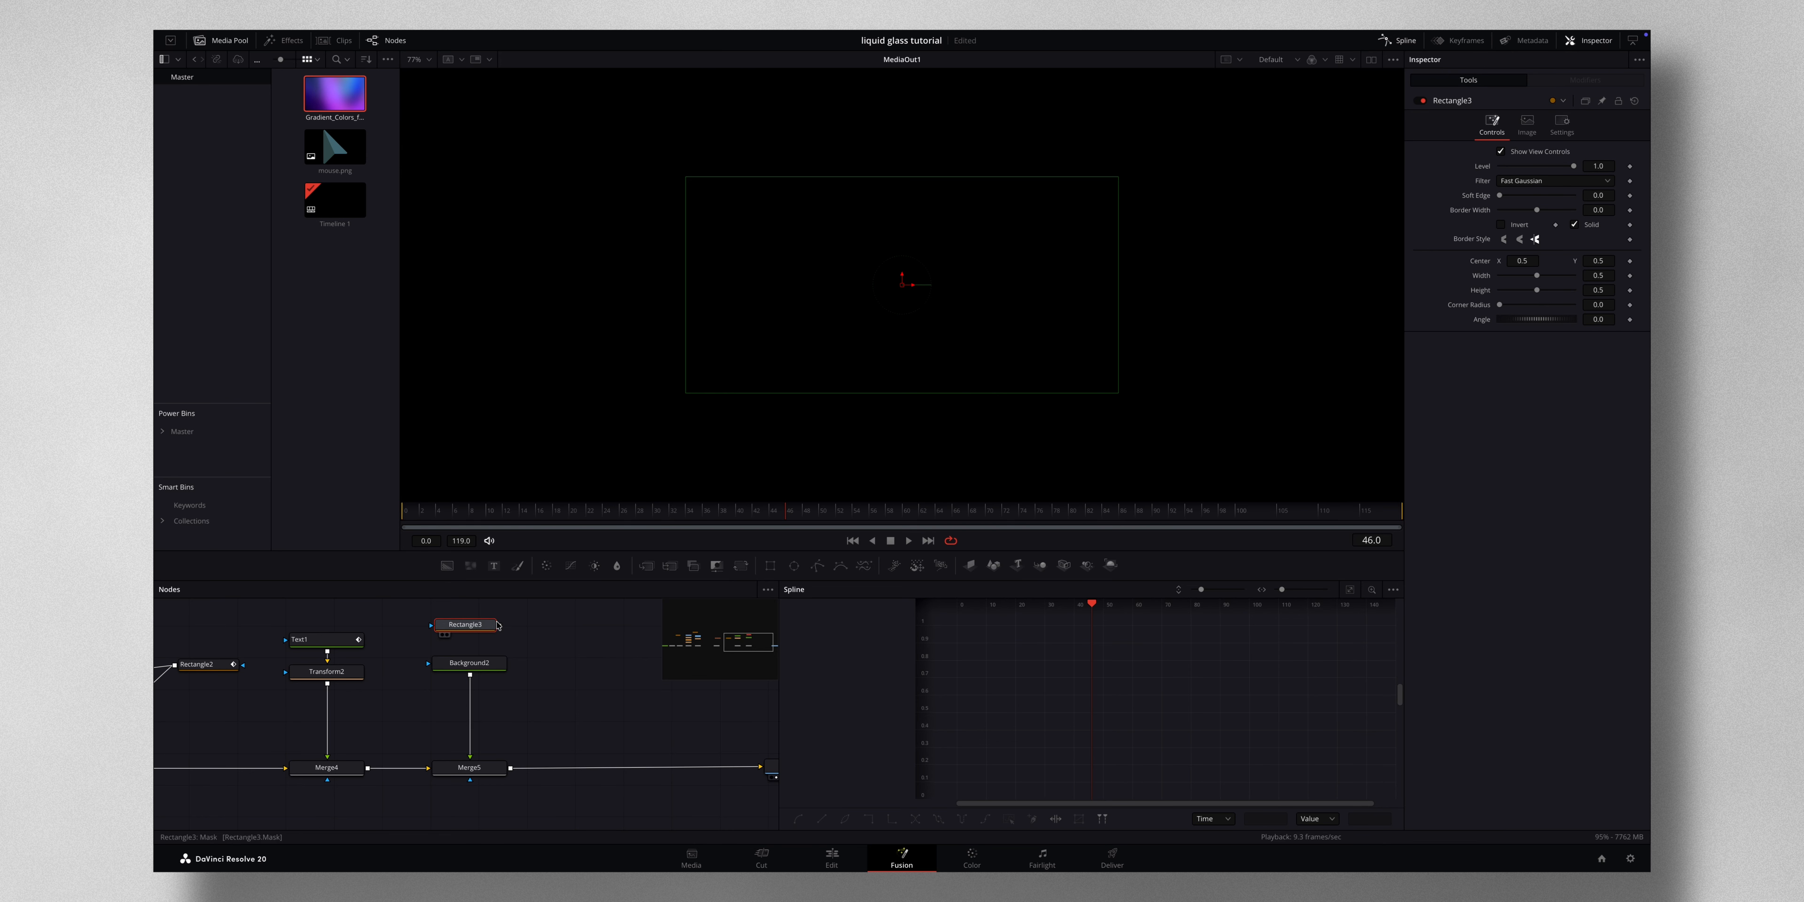
pyautogui.moveTo(499, 631); pyautogui.dragTo(470, 662)
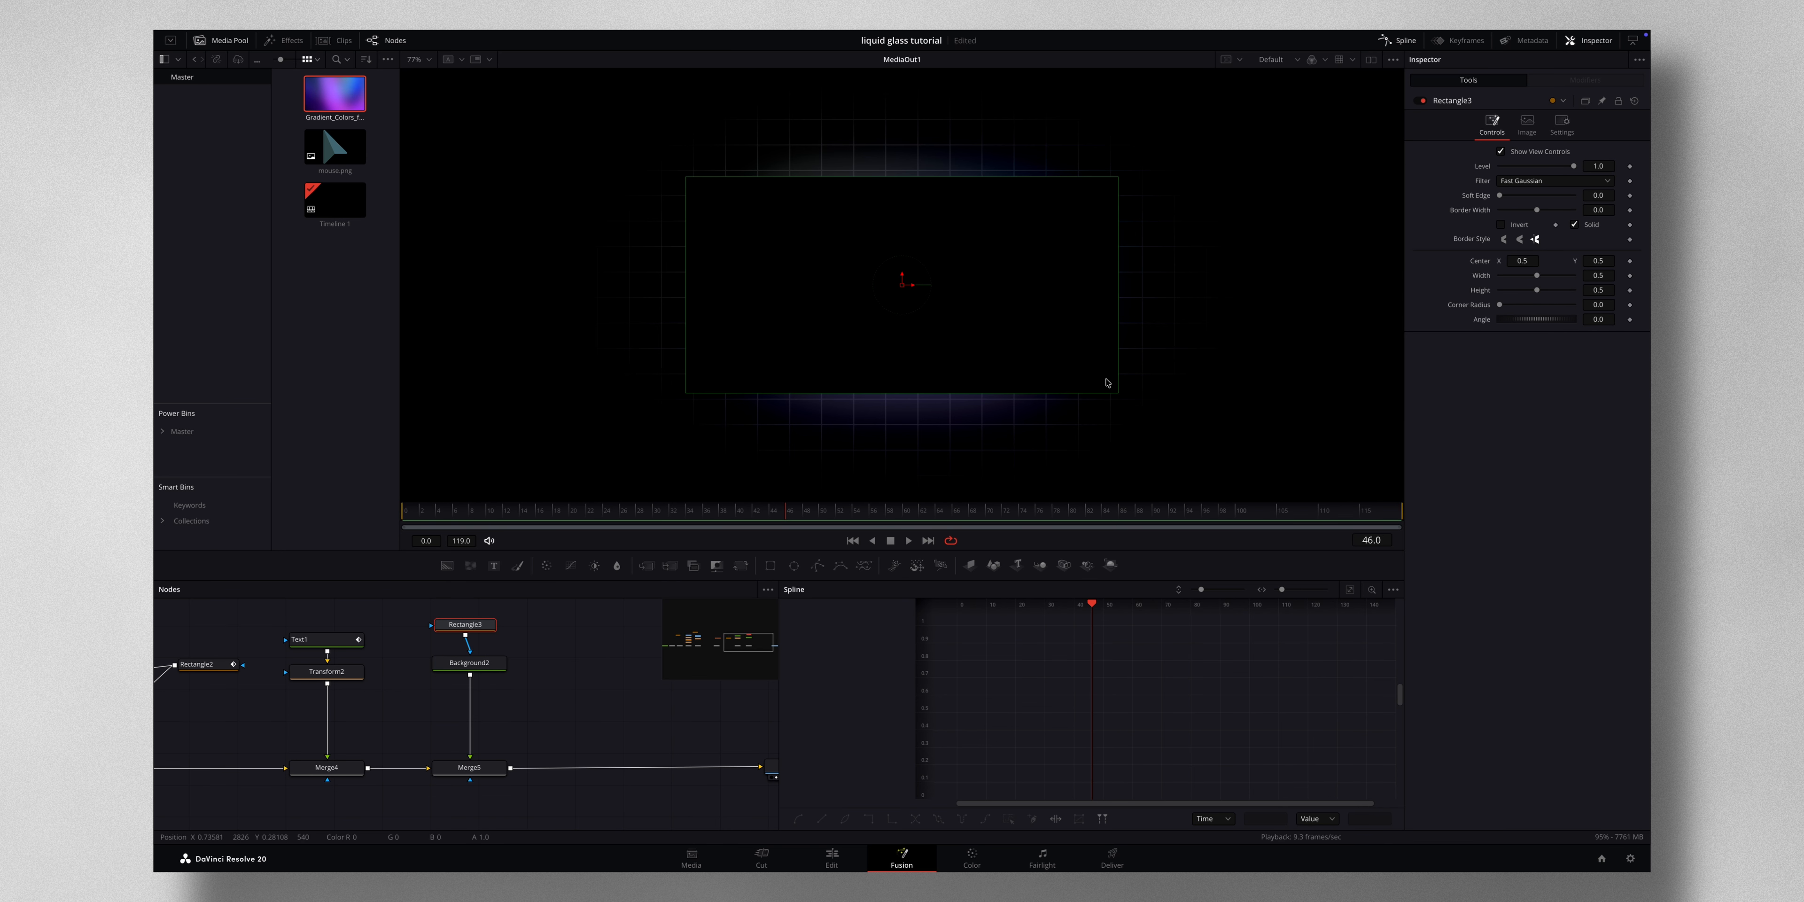
pyautogui.moveTo(1537, 292)
pyautogui.mouseDown()
pyautogui.moveTo(1507, 276)
pyautogui.moveTo(1572, 305)
pyautogui.moveTo(1511, 295)
pyautogui.mouseUp()
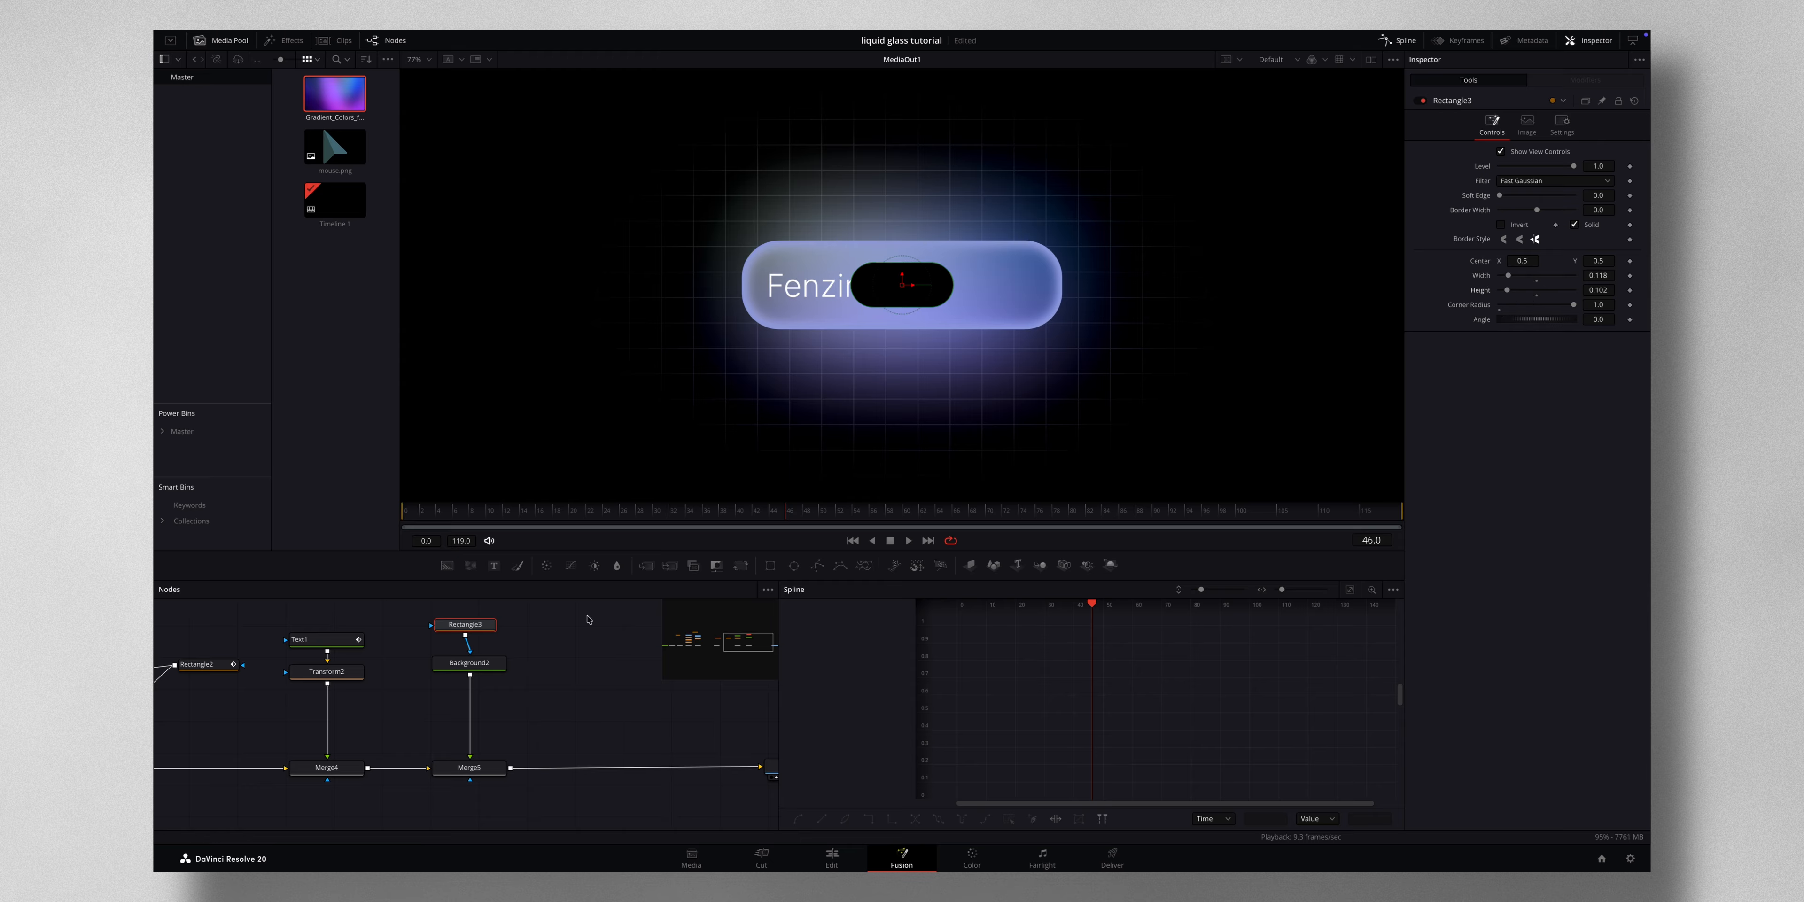
# - Add a Transform node after Background2 and move the black pill beside the "Fenzir Films" text, at about X 0.61
pyautogui.click(500, 665)
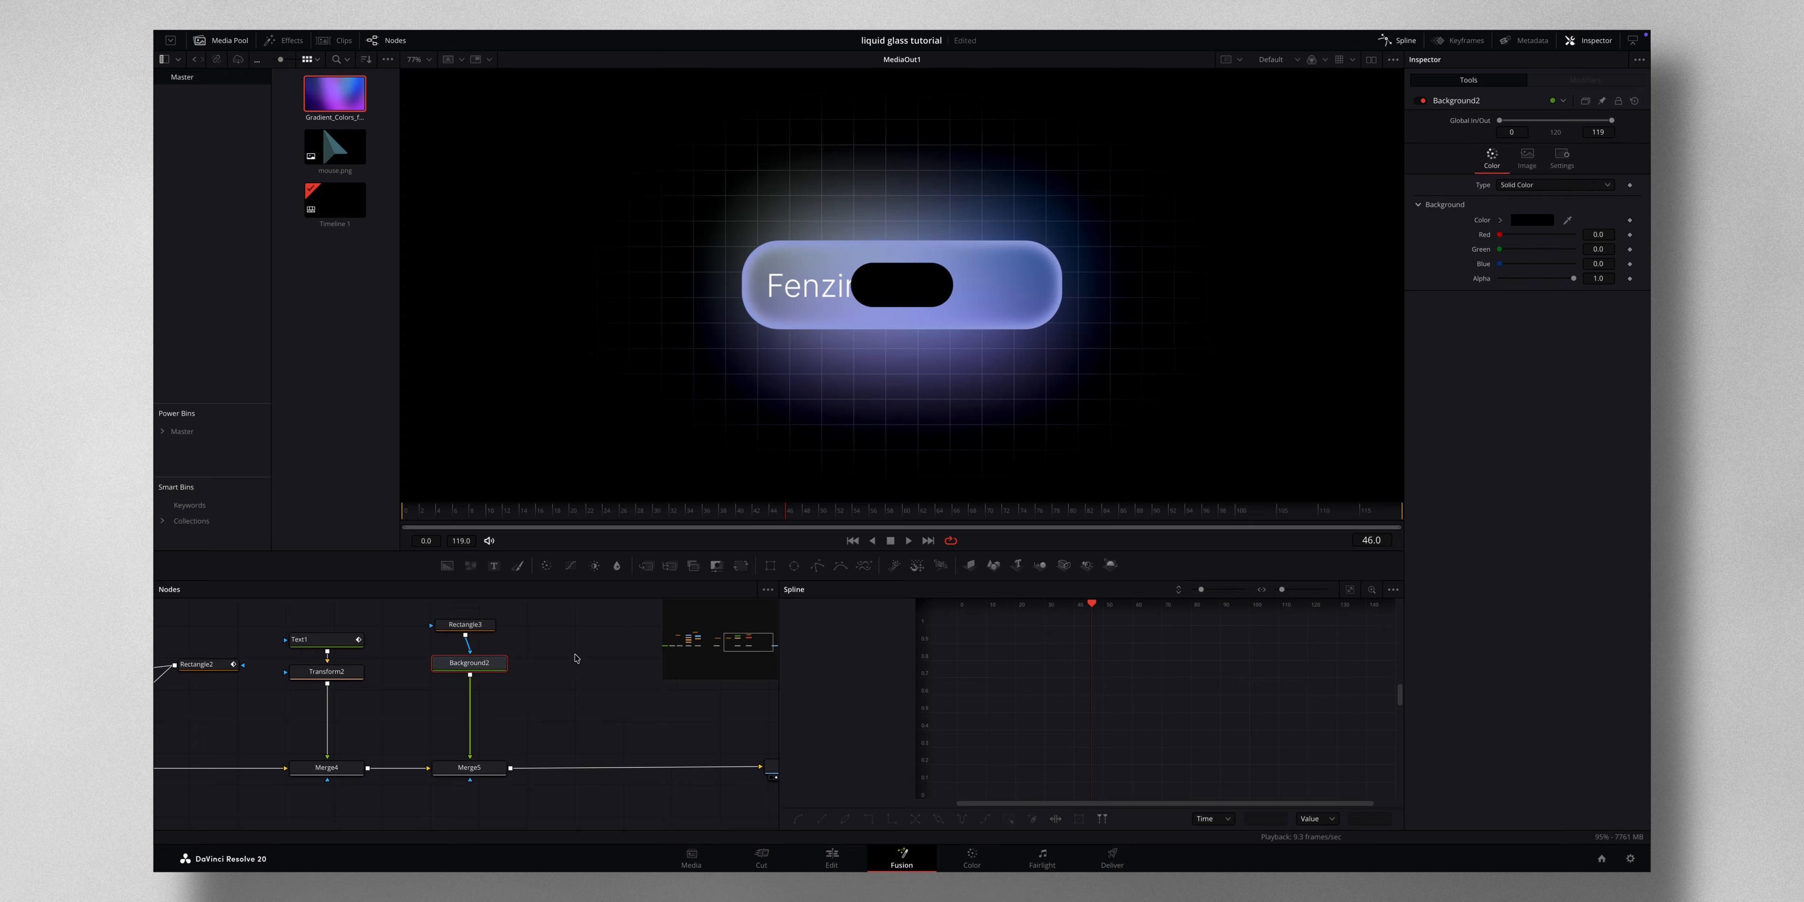
pyautogui.hotkey('shift', 'space')
pyautogui.write('tra')
pyautogui.press('Return')
pyautogui.moveTo(902, 283); pyautogui.dragTo(998, 285)
pyautogui.hscroll(1, 552, 677)
pyautogui.hscroll(-1, 551, 677)
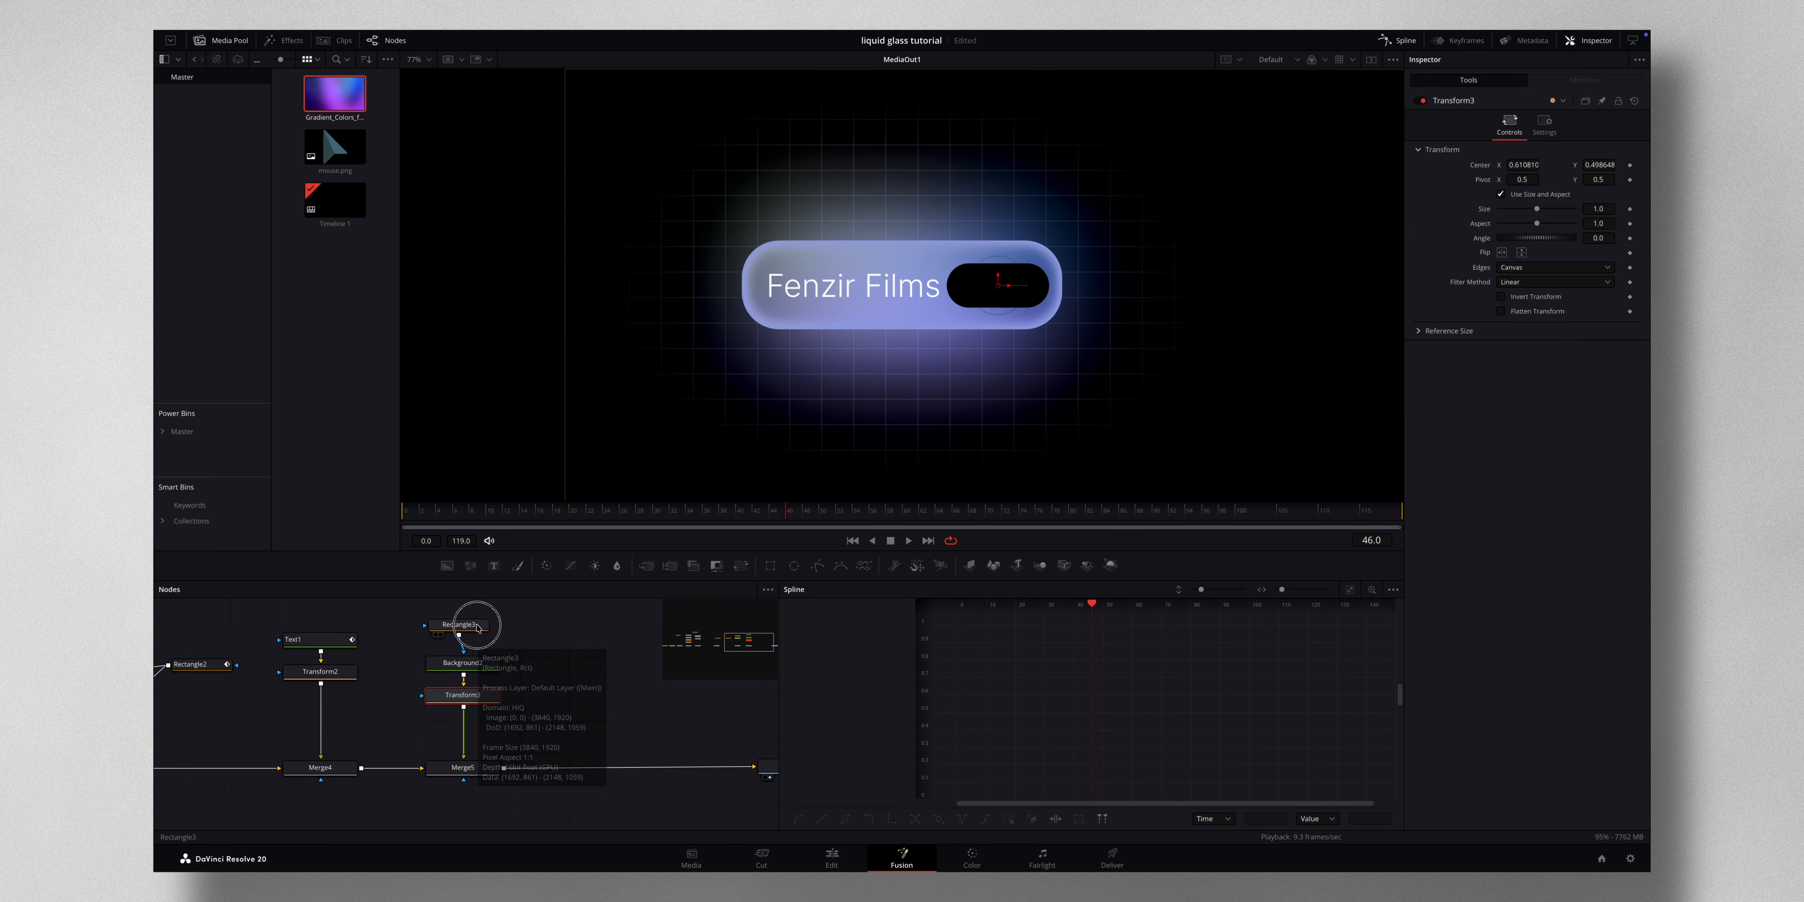
# - Keyframe Rectangle3's Width at frame 31 with a value of 0.0
pyautogui.click(478, 628)
pyautogui.moveTo(657, 512)
pyautogui.mouseDown()
pyautogui.moveTo(439, 525)
pyautogui.moveTo(669, 521)
pyautogui.mouseUp()
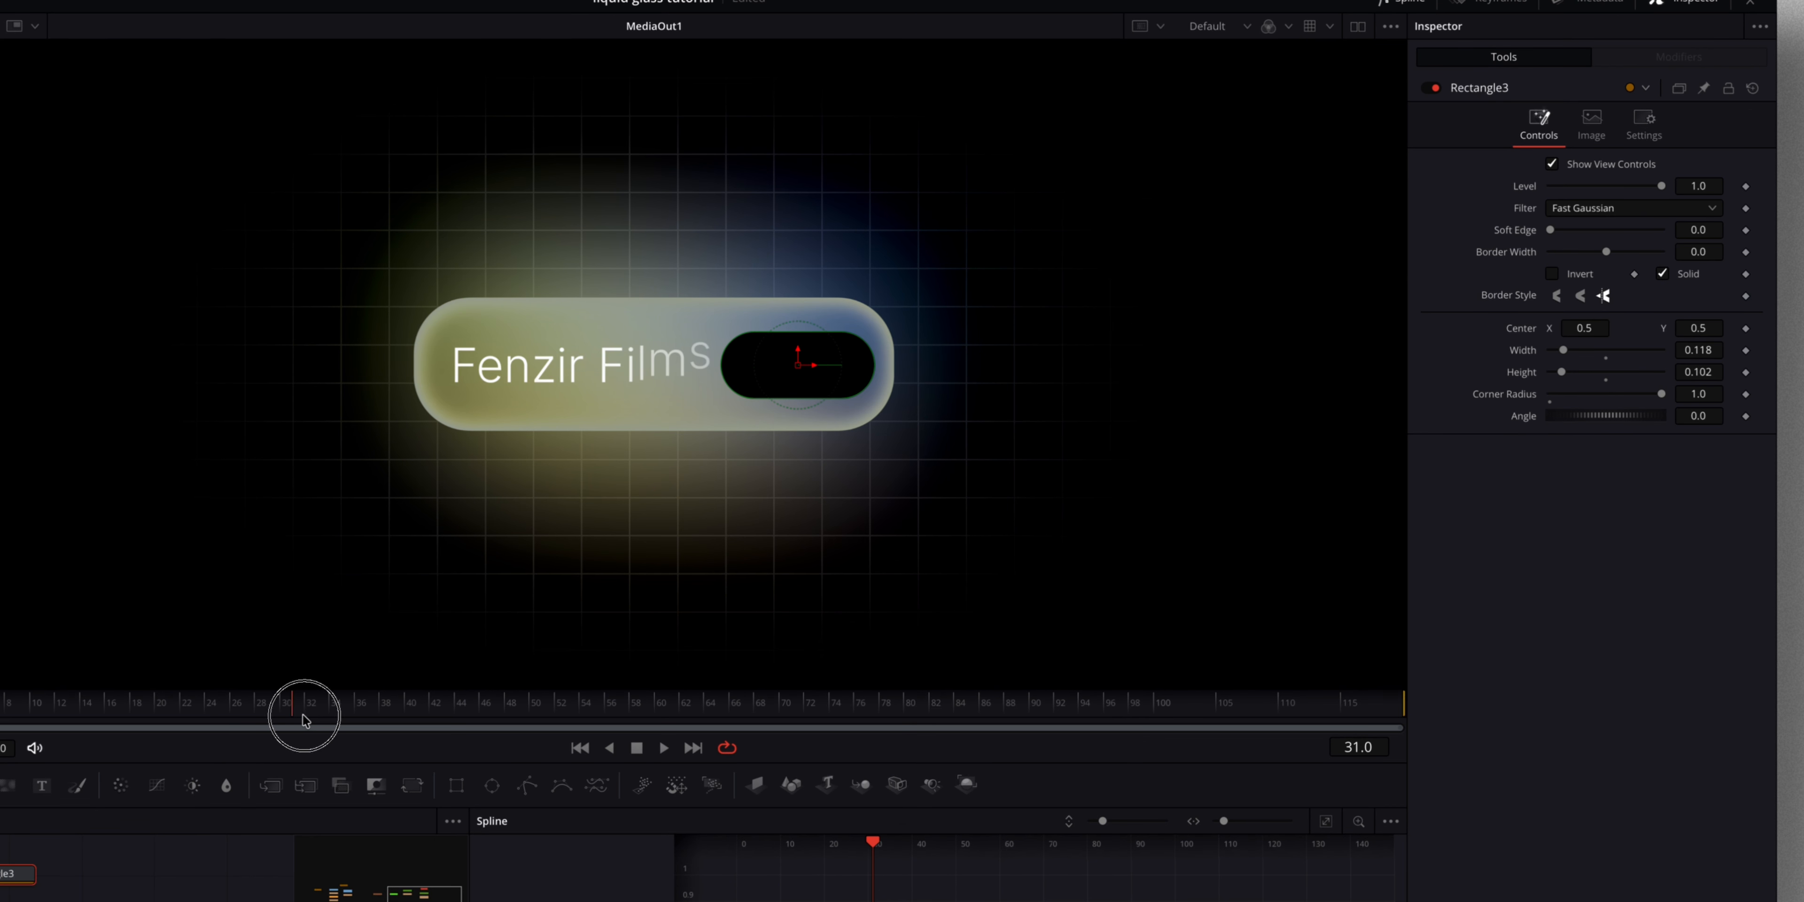
pyautogui.moveTo(303, 718)
pyautogui.mouseDown()
pyautogui.moveTo(251, 723)
pyautogui.moveTo(297, 723)
pyautogui.mouseUp()
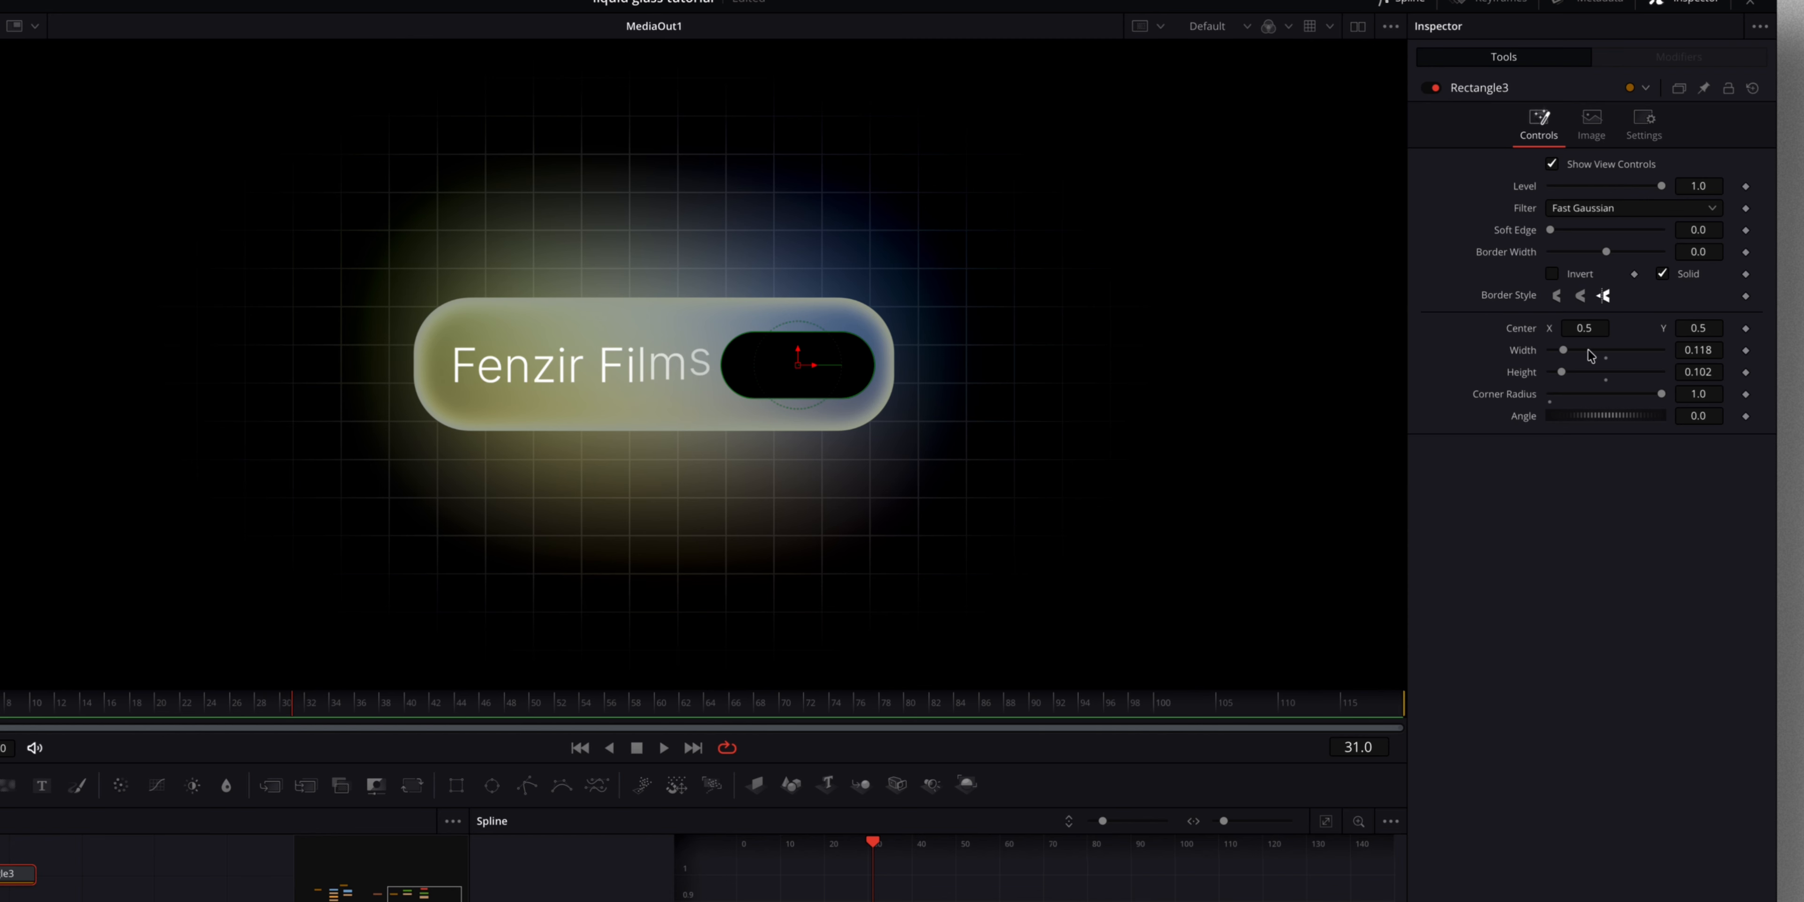
pyautogui.click(1745, 350)
pyautogui.moveTo(1562, 353); pyautogui.dragTo(1526, 356)
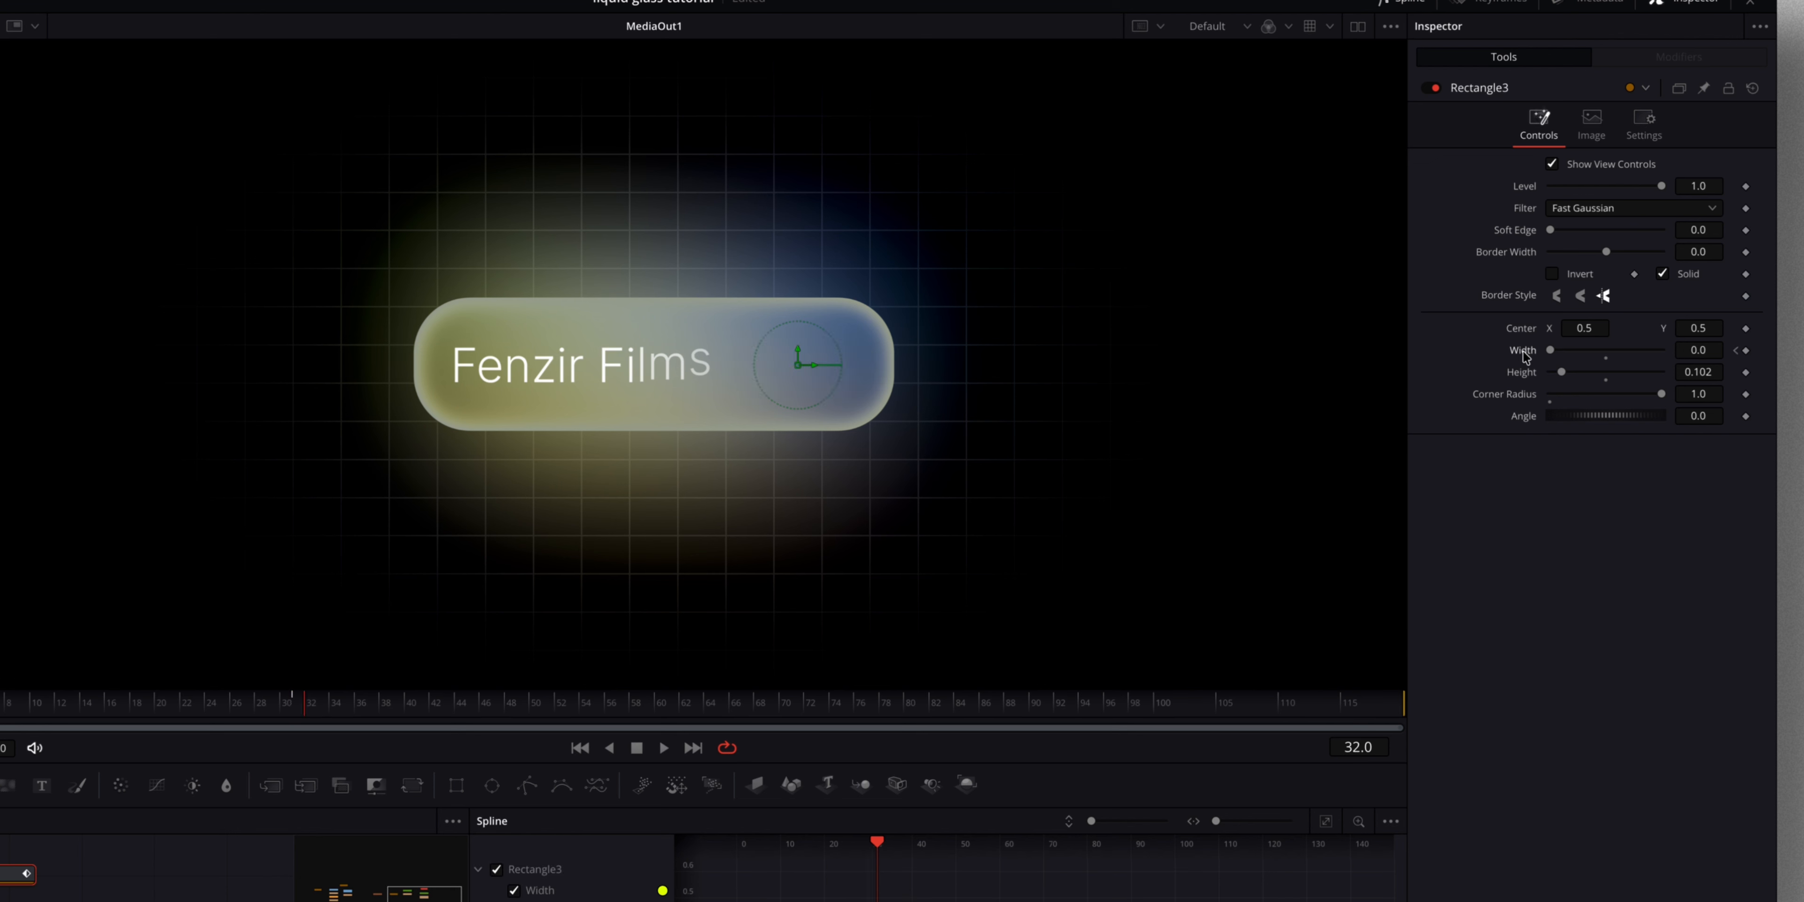
# - Keyframe Rectangle3's Width to overshoot to 0.132, bounce, and settle at 0.107 on frame 61, smooth the curve, and preview it
pyautogui.press('Right')
pyautogui.press('Right')
pyautogui.moveTo(1694, 350); pyautogui.dragTo(703, 357)
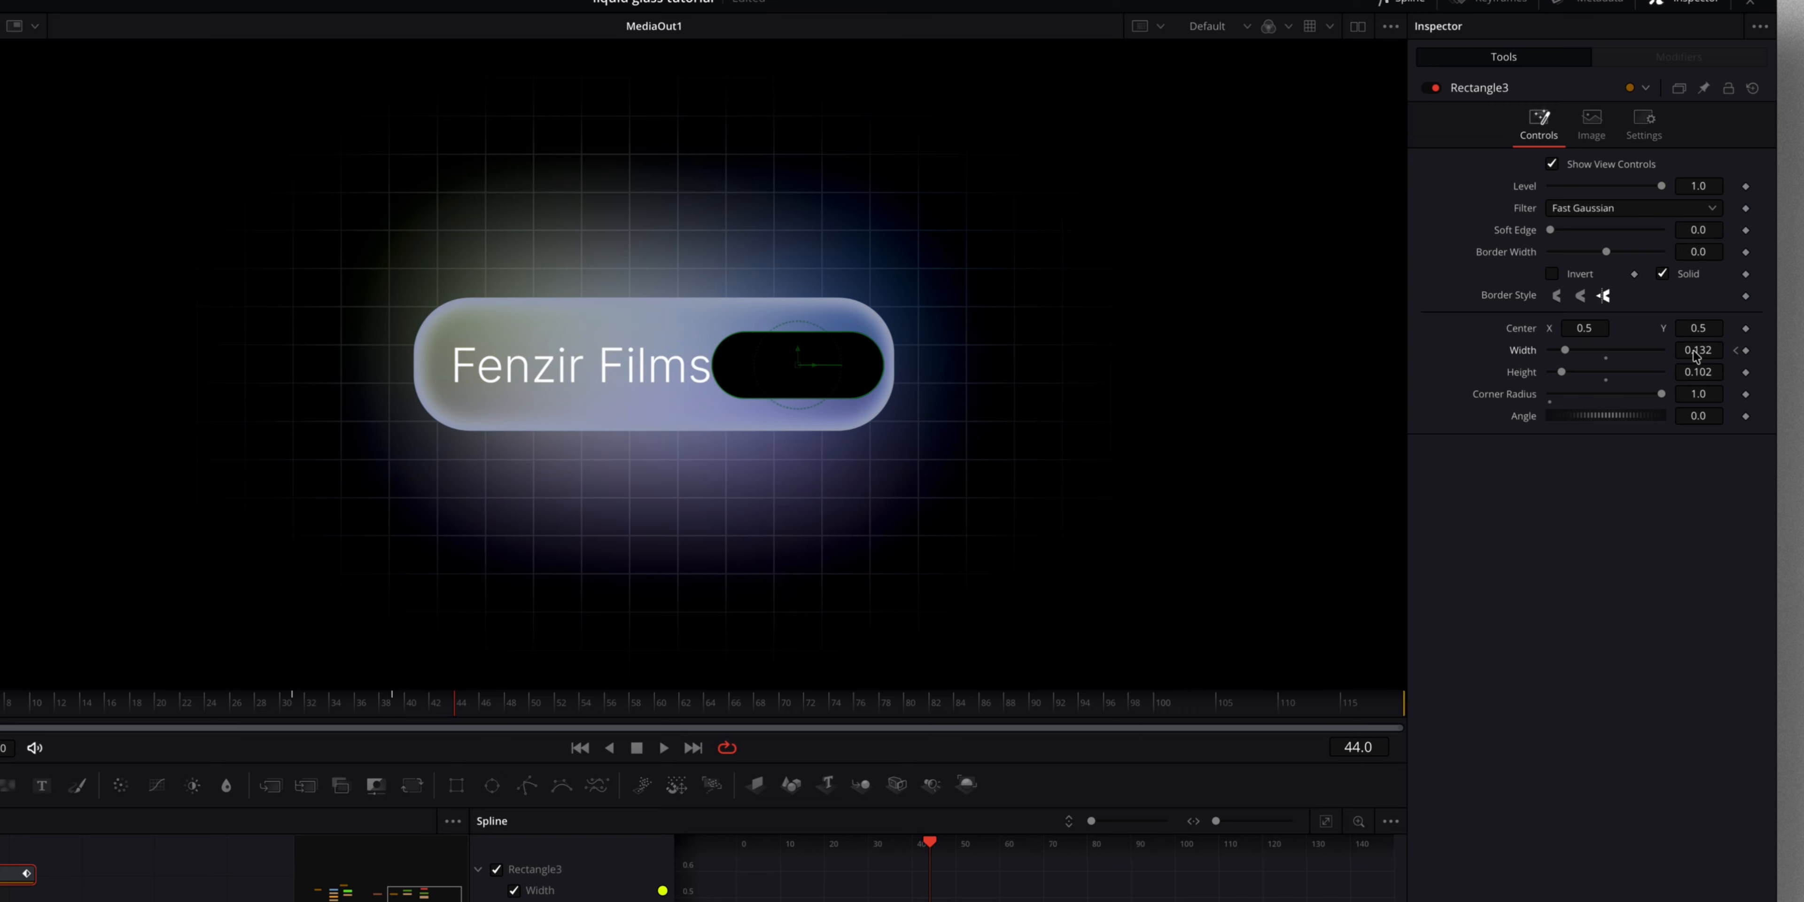
pyautogui.moveTo(1703, 349); pyautogui.dragTo(1661, 350)
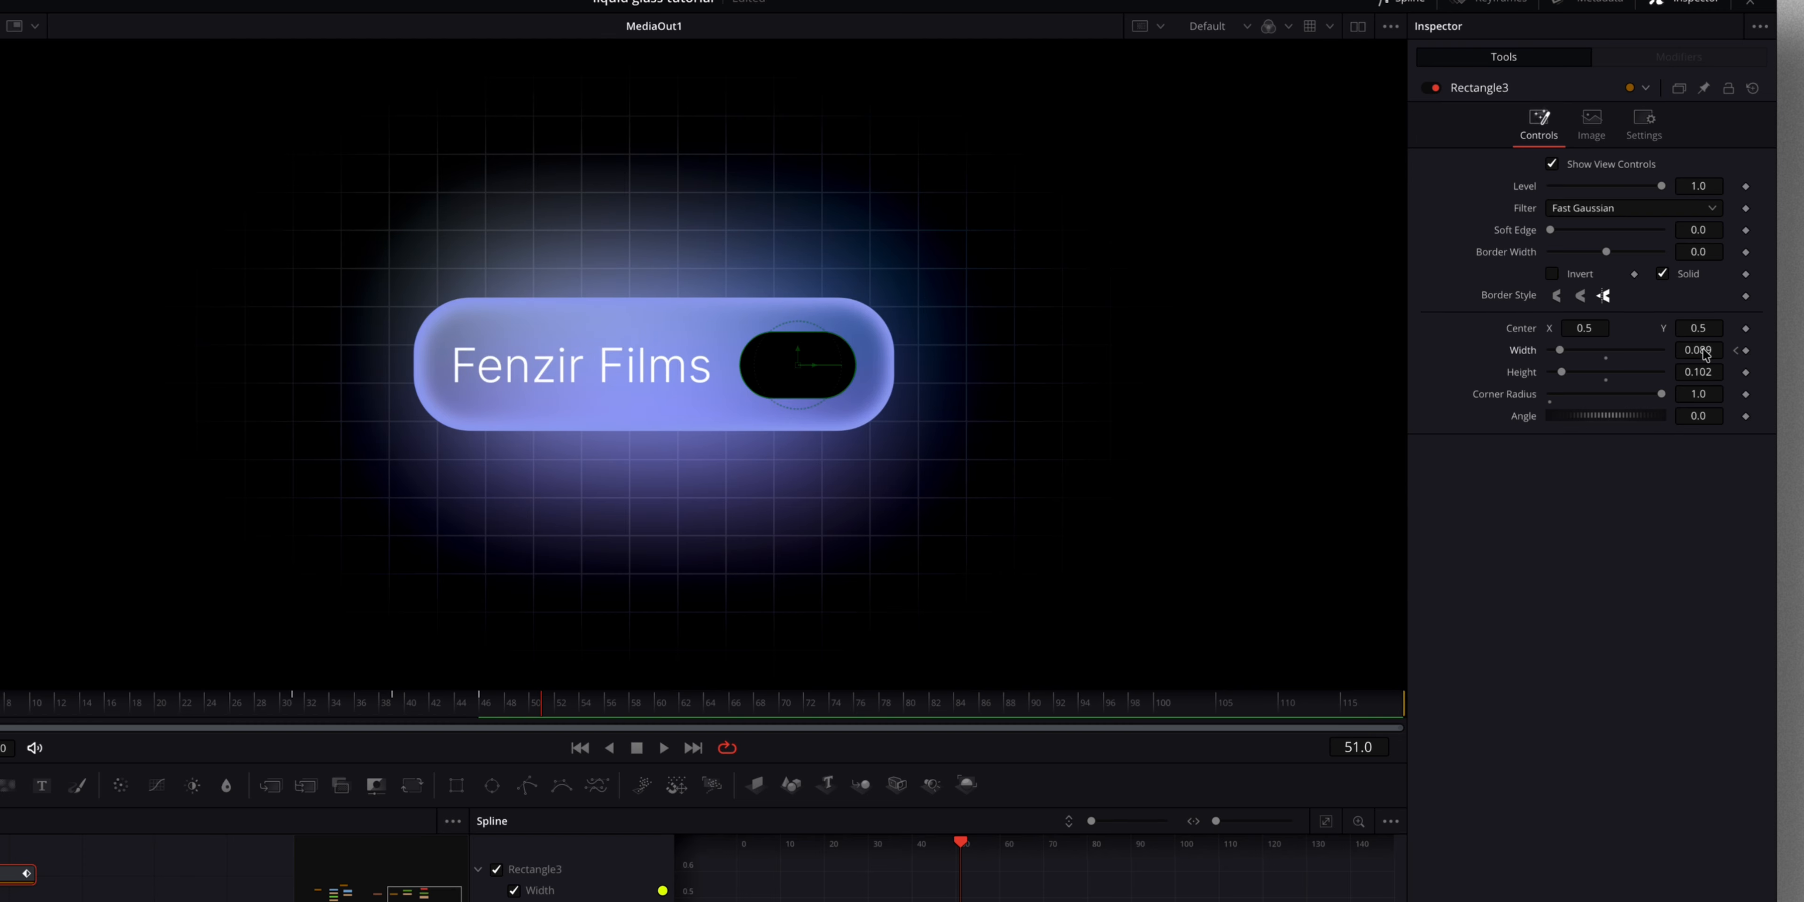
pyautogui.moveTo(1698, 348)
pyautogui.mouseDown()
pyautogui.moveTo(1717, 350)
pyautogui.moveTo(1671, 351)
pyautogui.moveTo(1720, 350)
pyautogui.mouseUp()
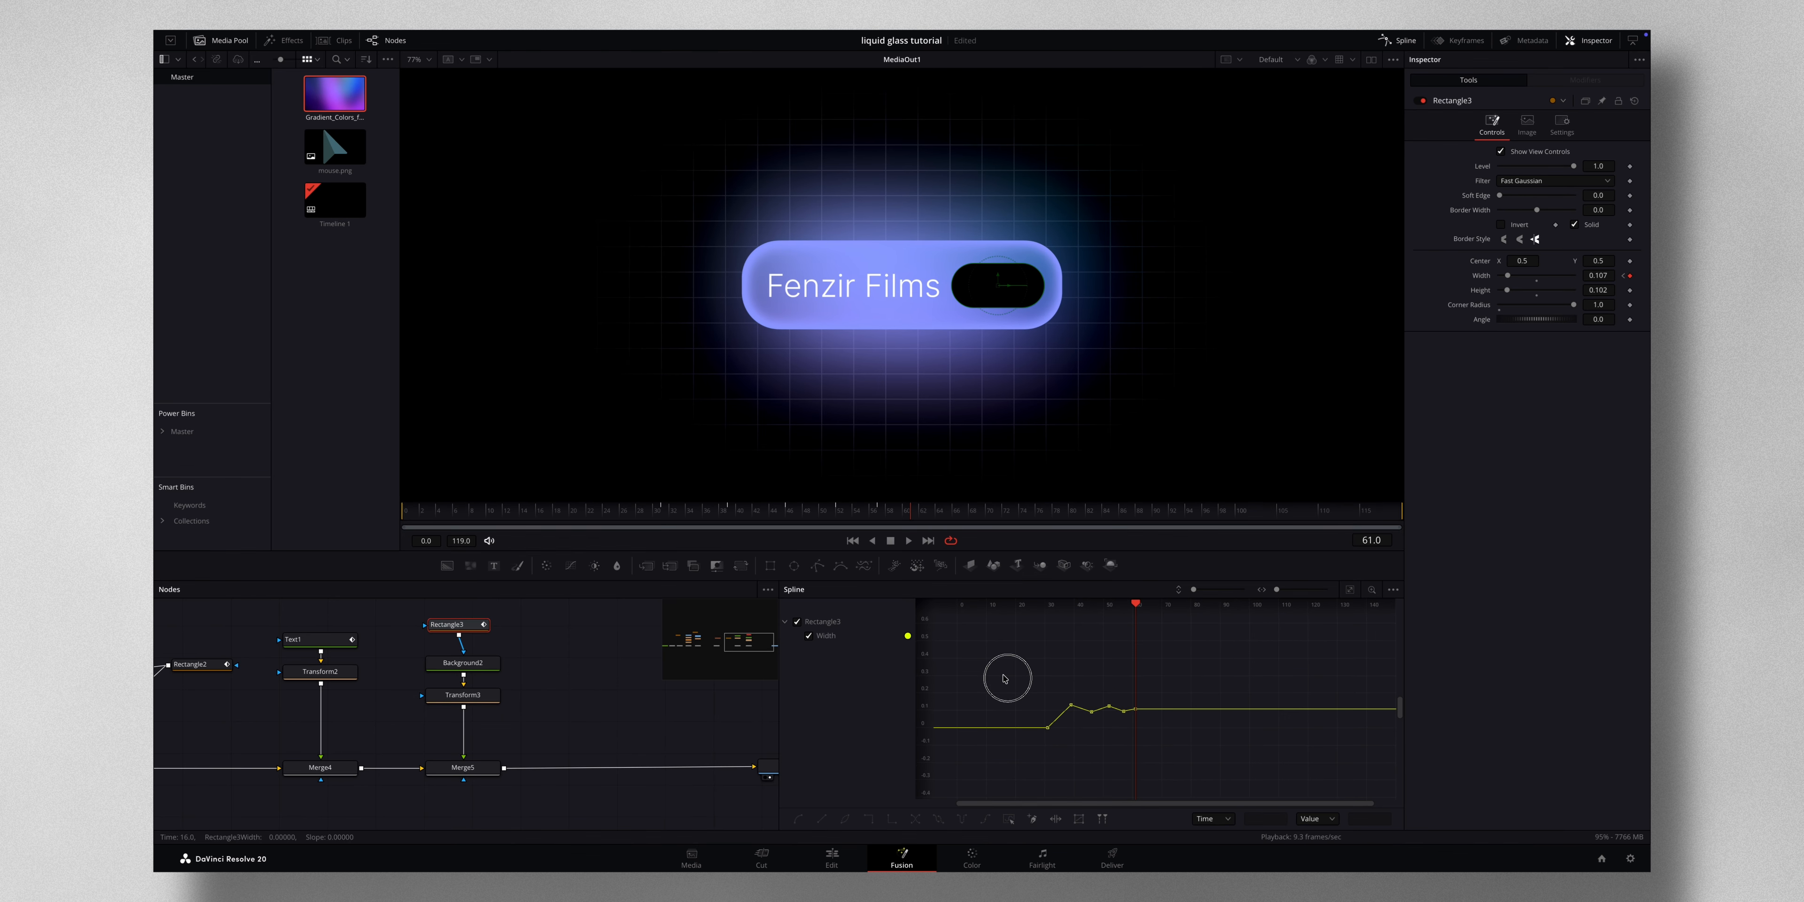
pyautogui.moveTo(1003, 675); pyautogui.dragTo(1194, 724)
pyautogui.moveTo(824, 512); pyautogui.dragTo(946, 527)
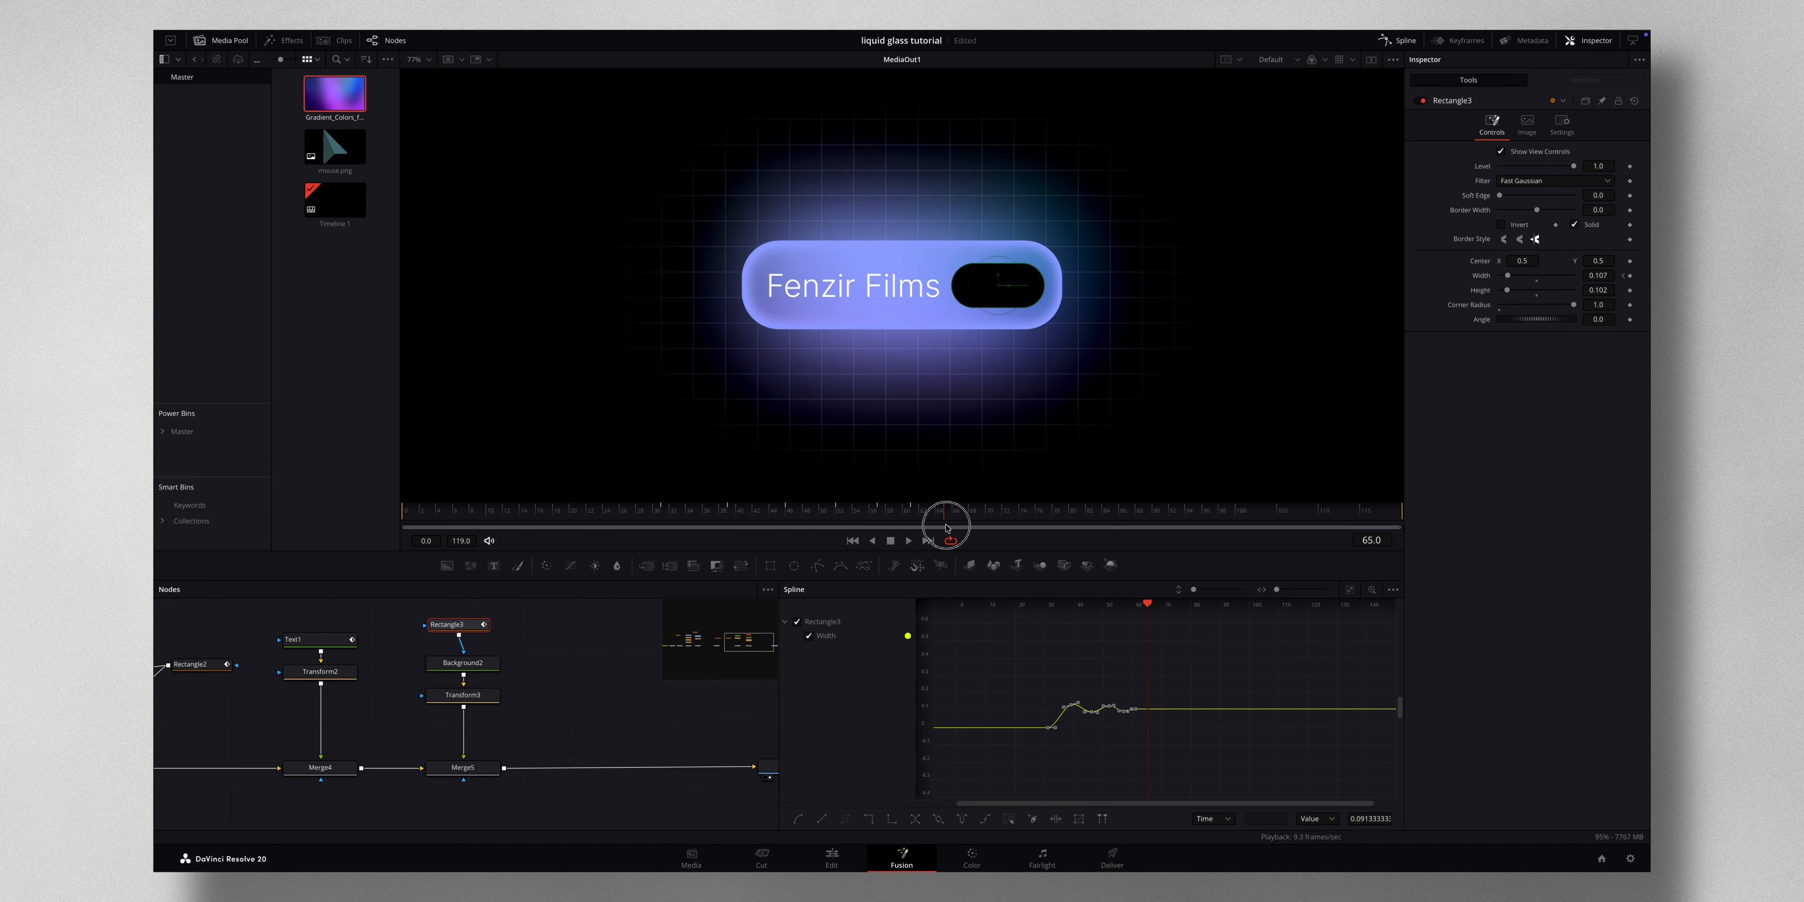
# - Move MediaOut1 aside to make room and merge a new Text+ node over the output of Merge5
pyautogui.hscroll(3, 636, 713)
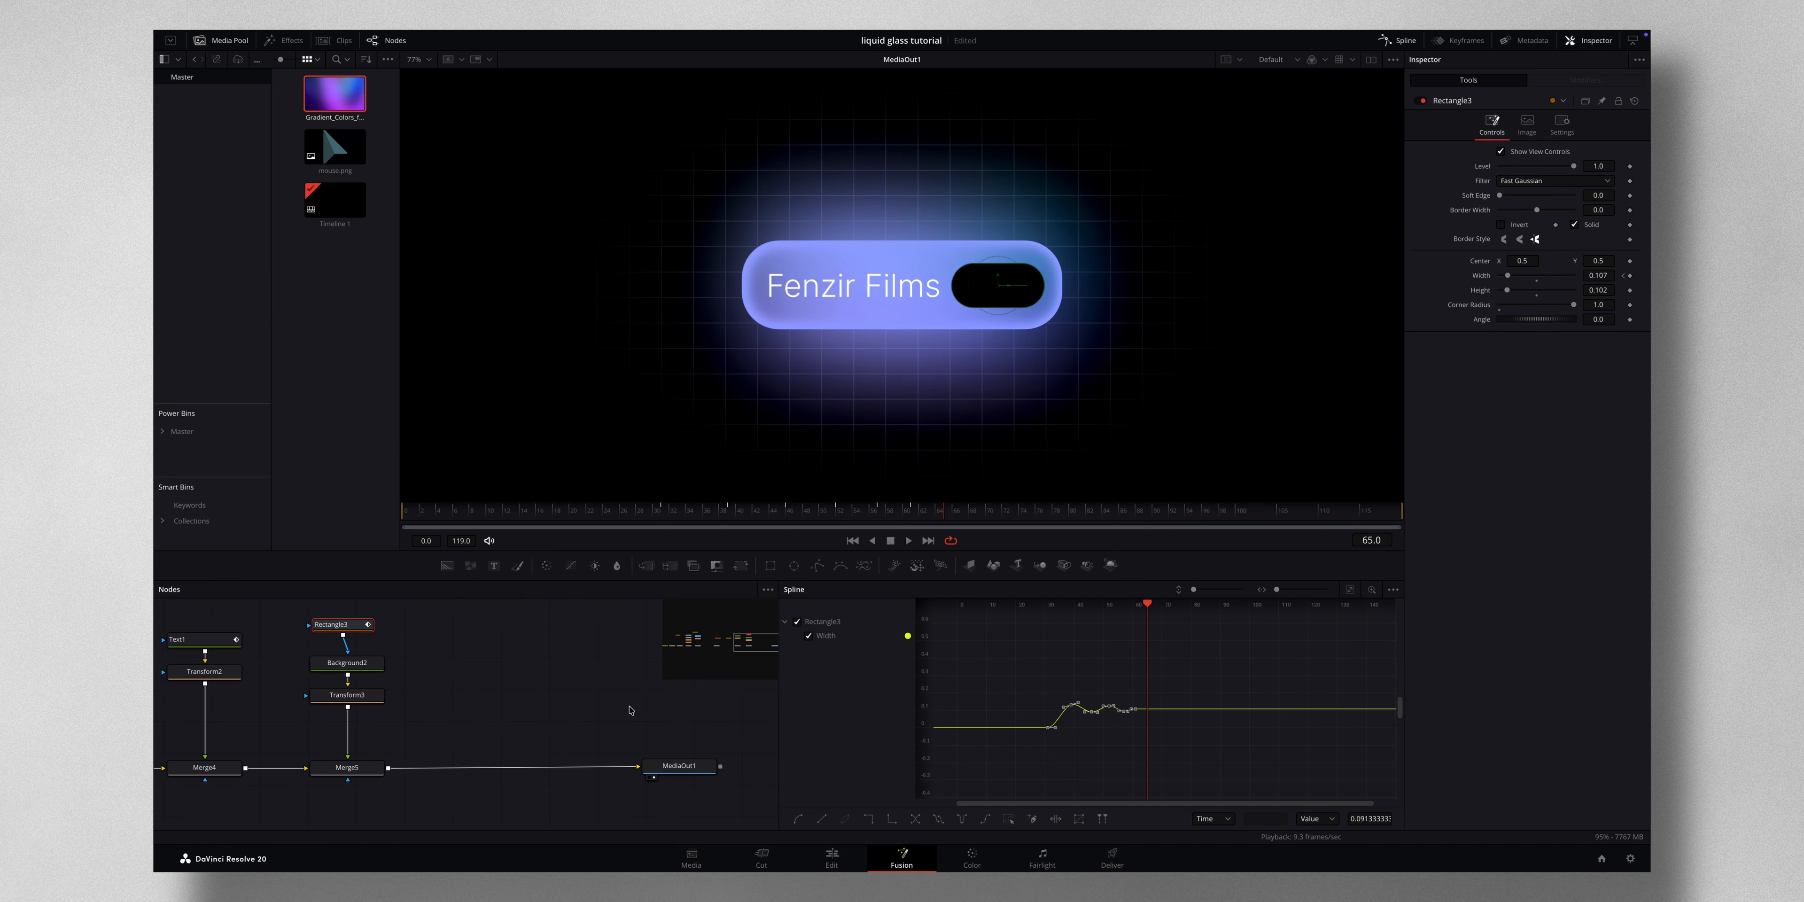
pyautogui.moveTo(651, 767); pyautogui.dragTo(701, 765)
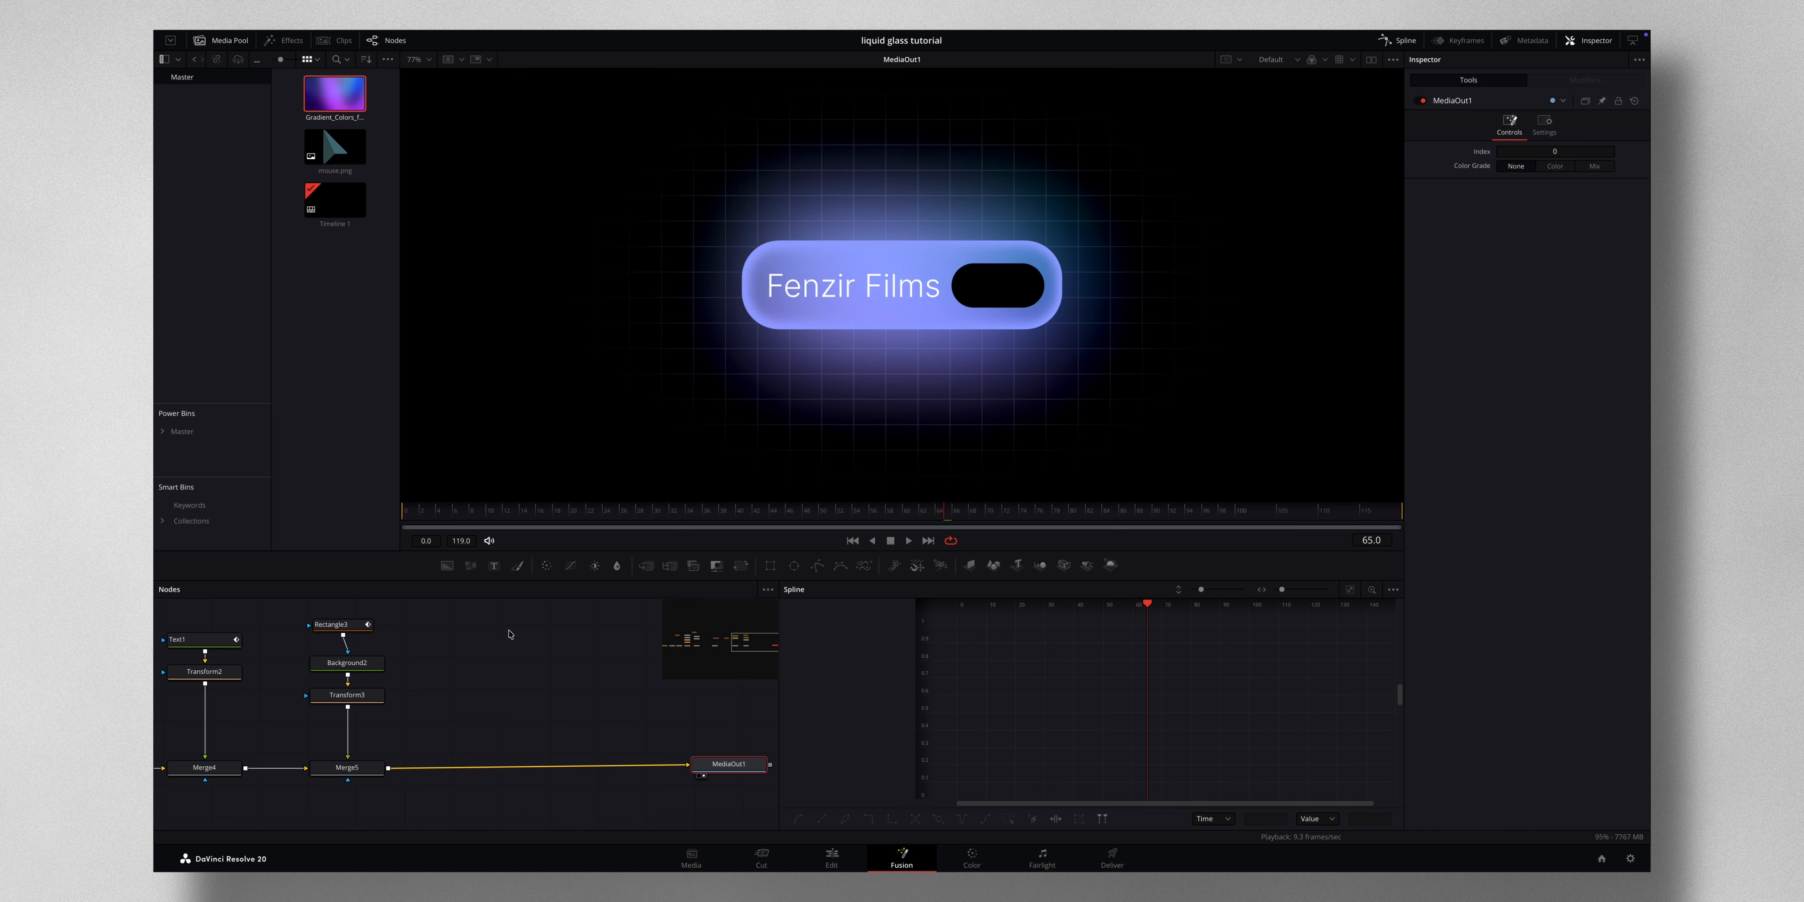
pyautogui.moveTo(495, 572); pyautogui.dragTo(392, 770)
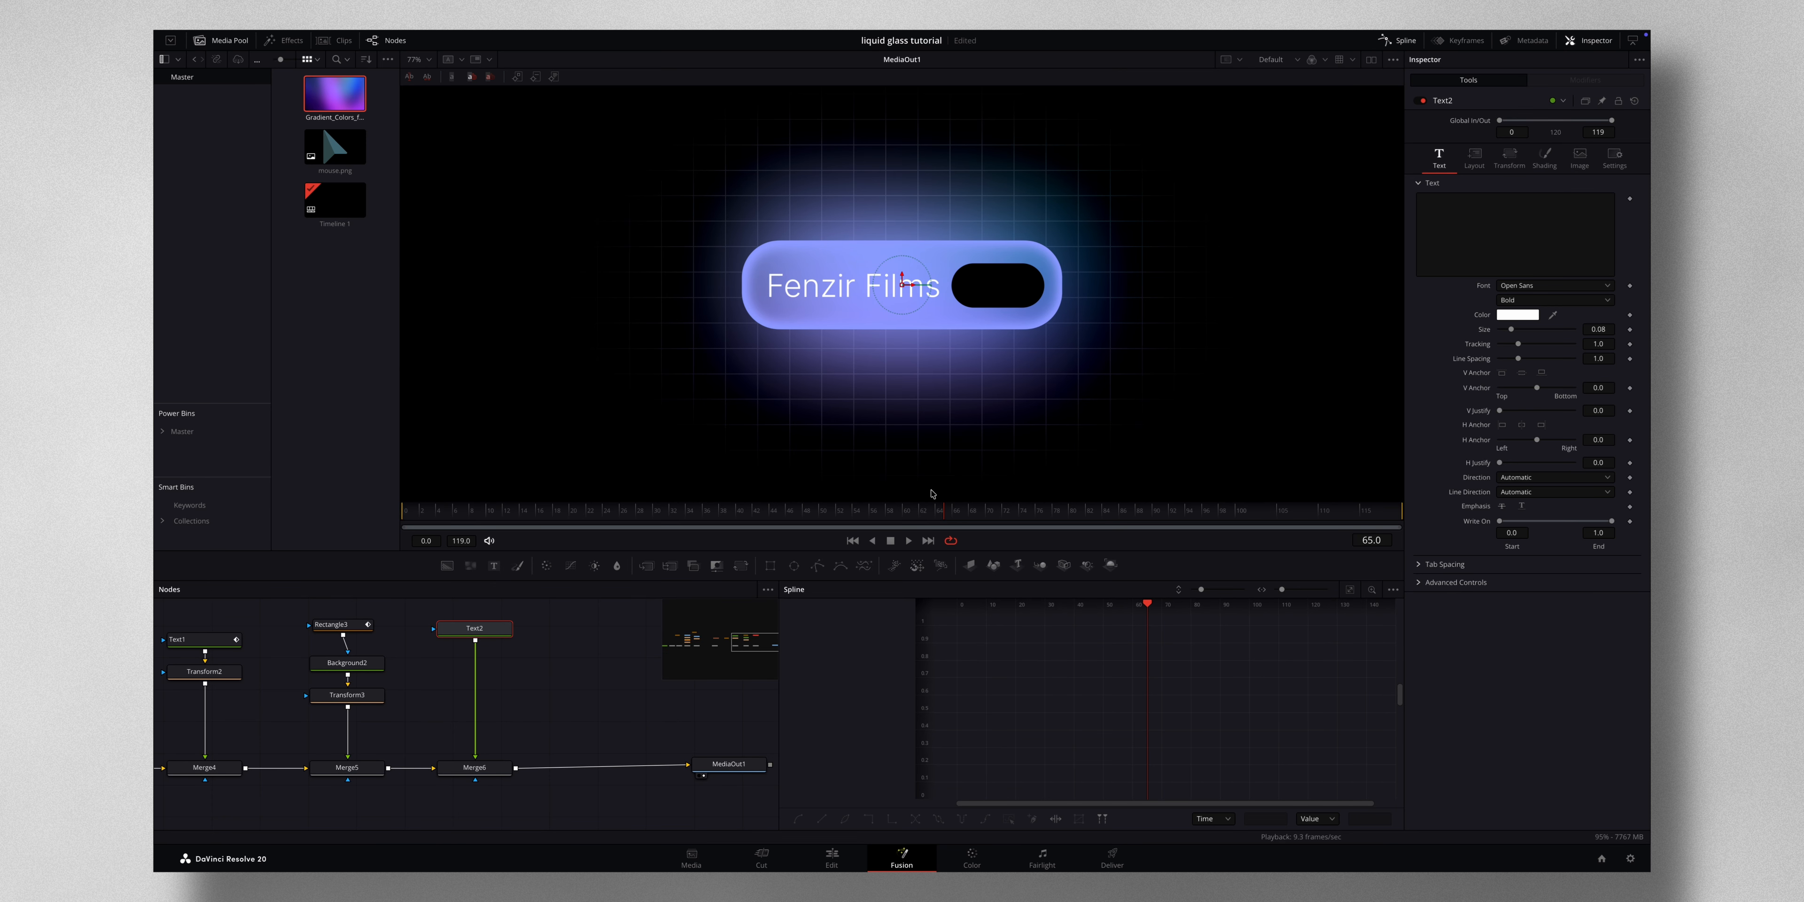
# - Set Text2's content to "Subscribe" in the Inter font with the Black style
pyautogui.click(1449, 211)
pyautogui.write('S')
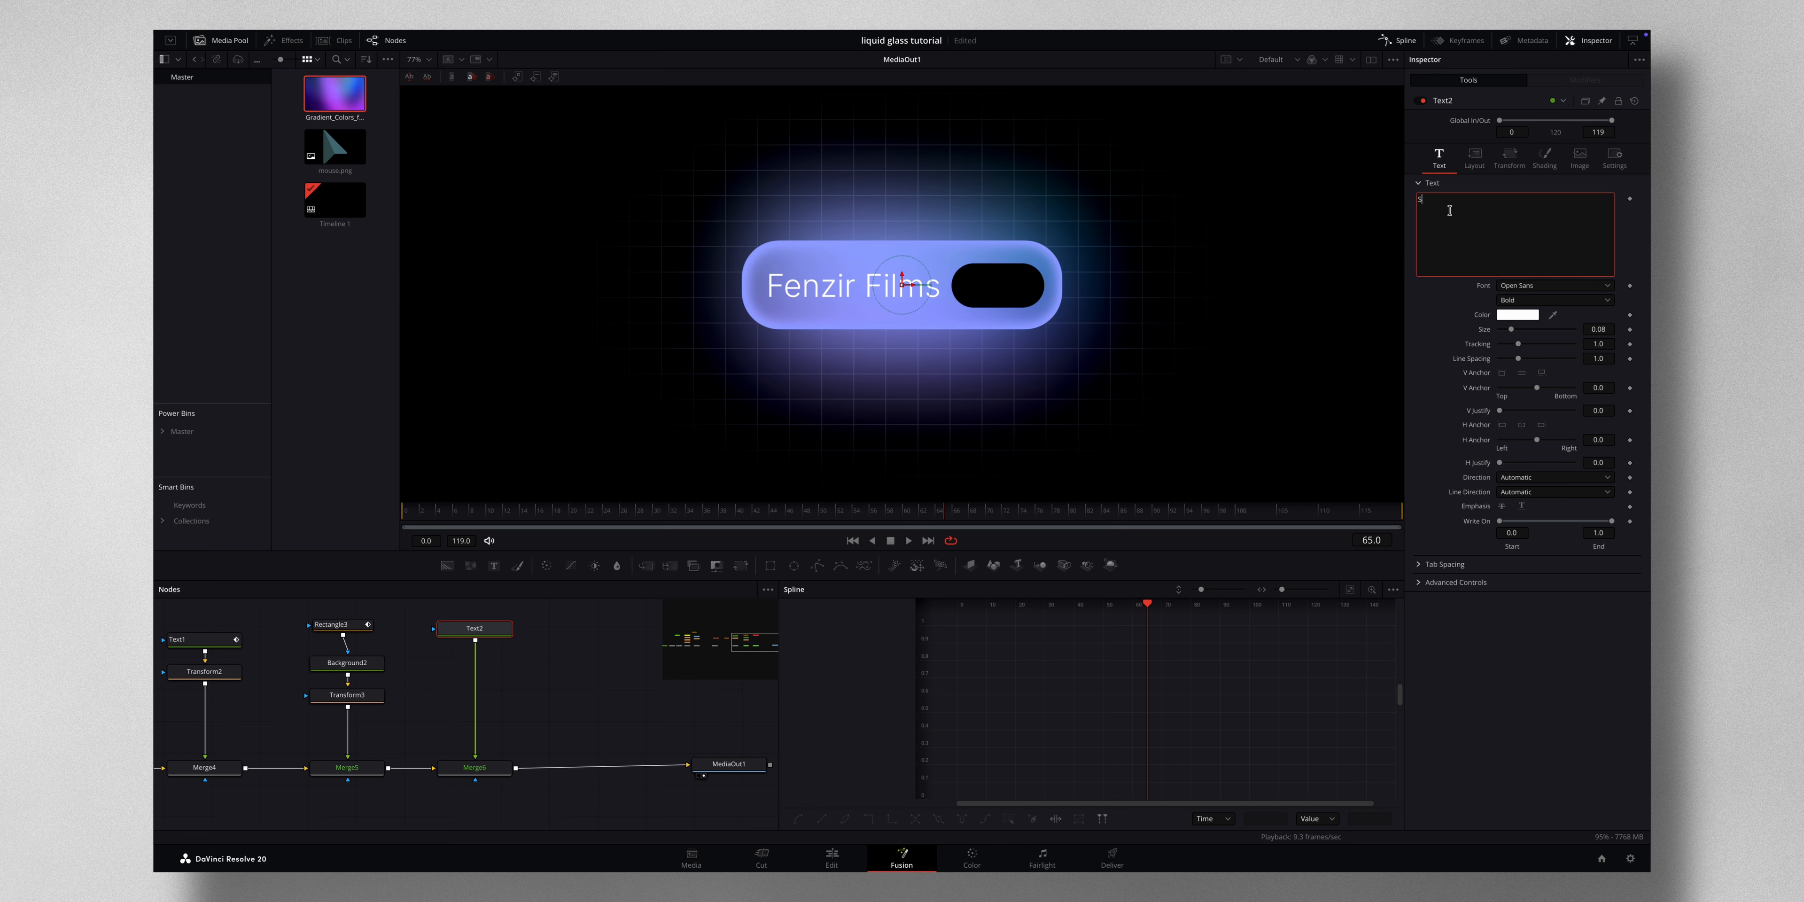
pyautogui.write('ubscribe')
pyautogui.click(1517, 289)
pyautogui.click(1518, 462)
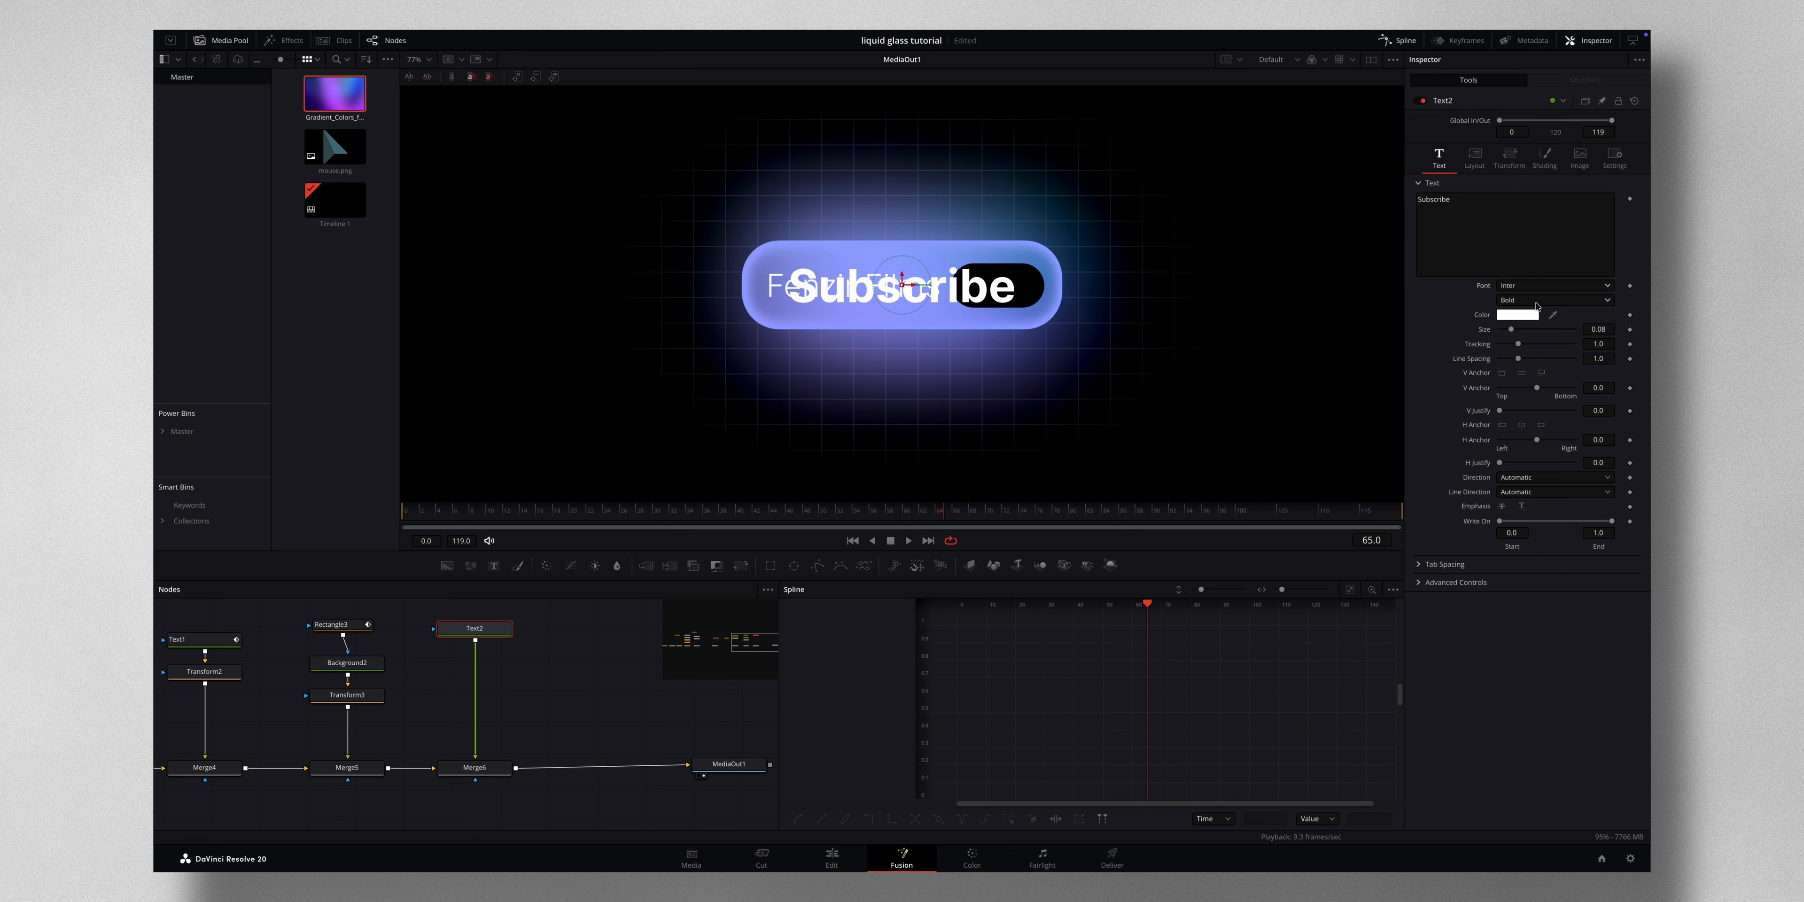
pyautogui.click(1532, 301)
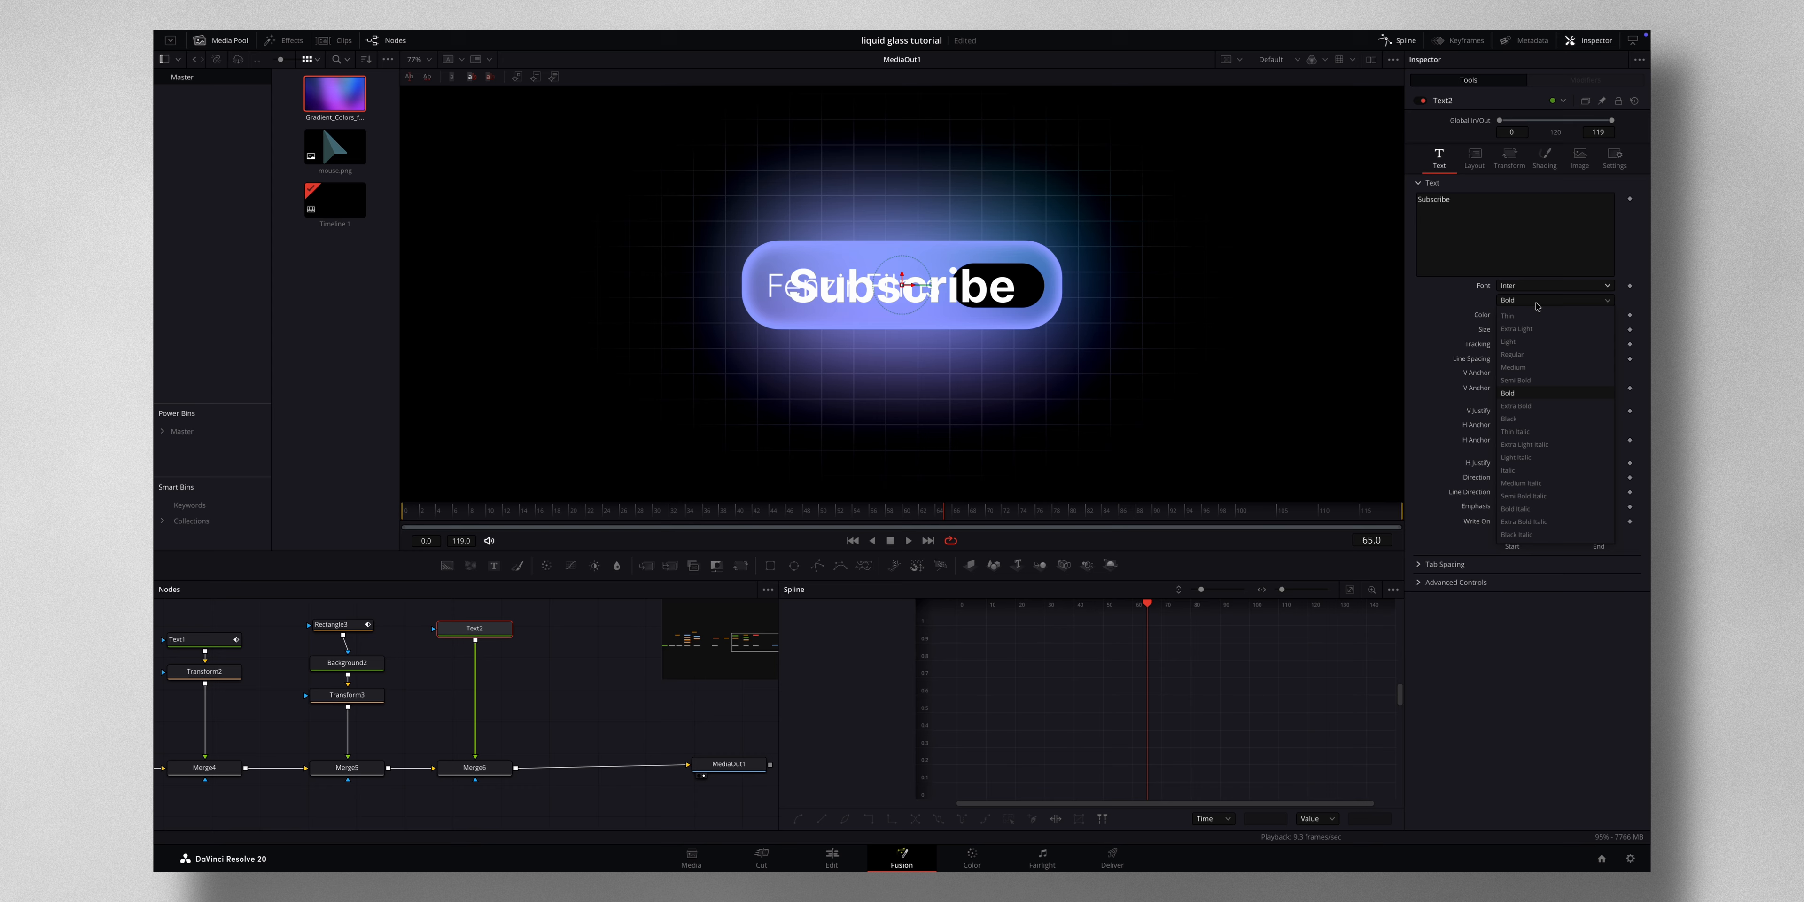
pyautogui.click(1525, 384)
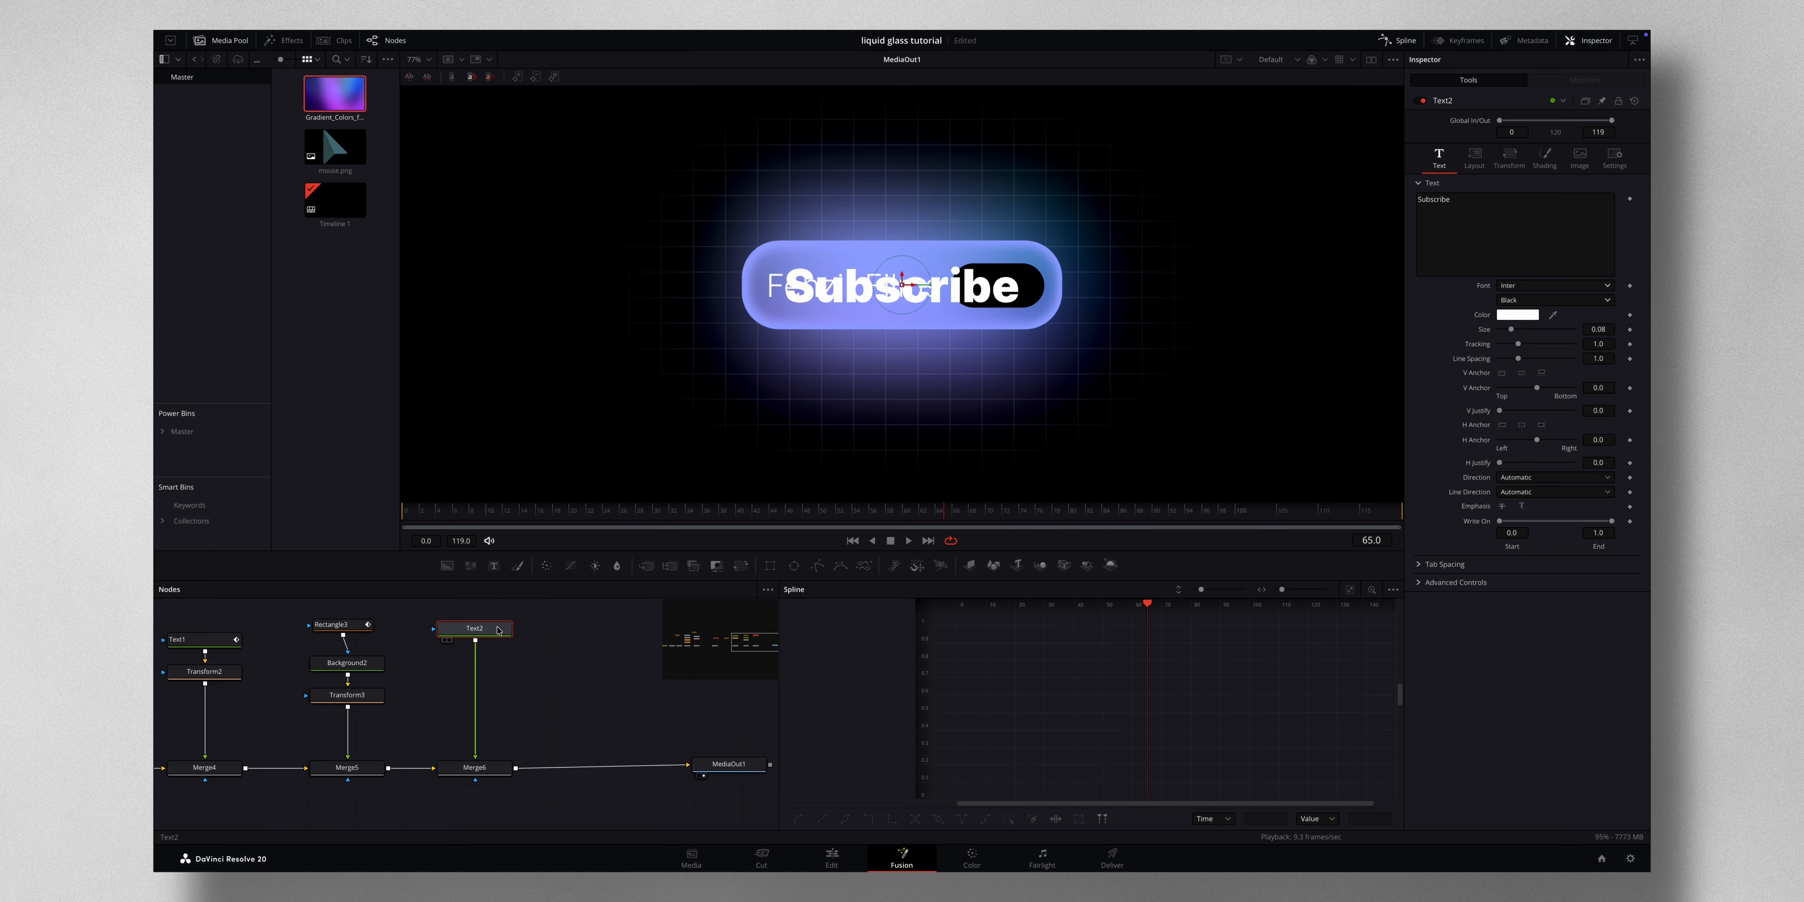
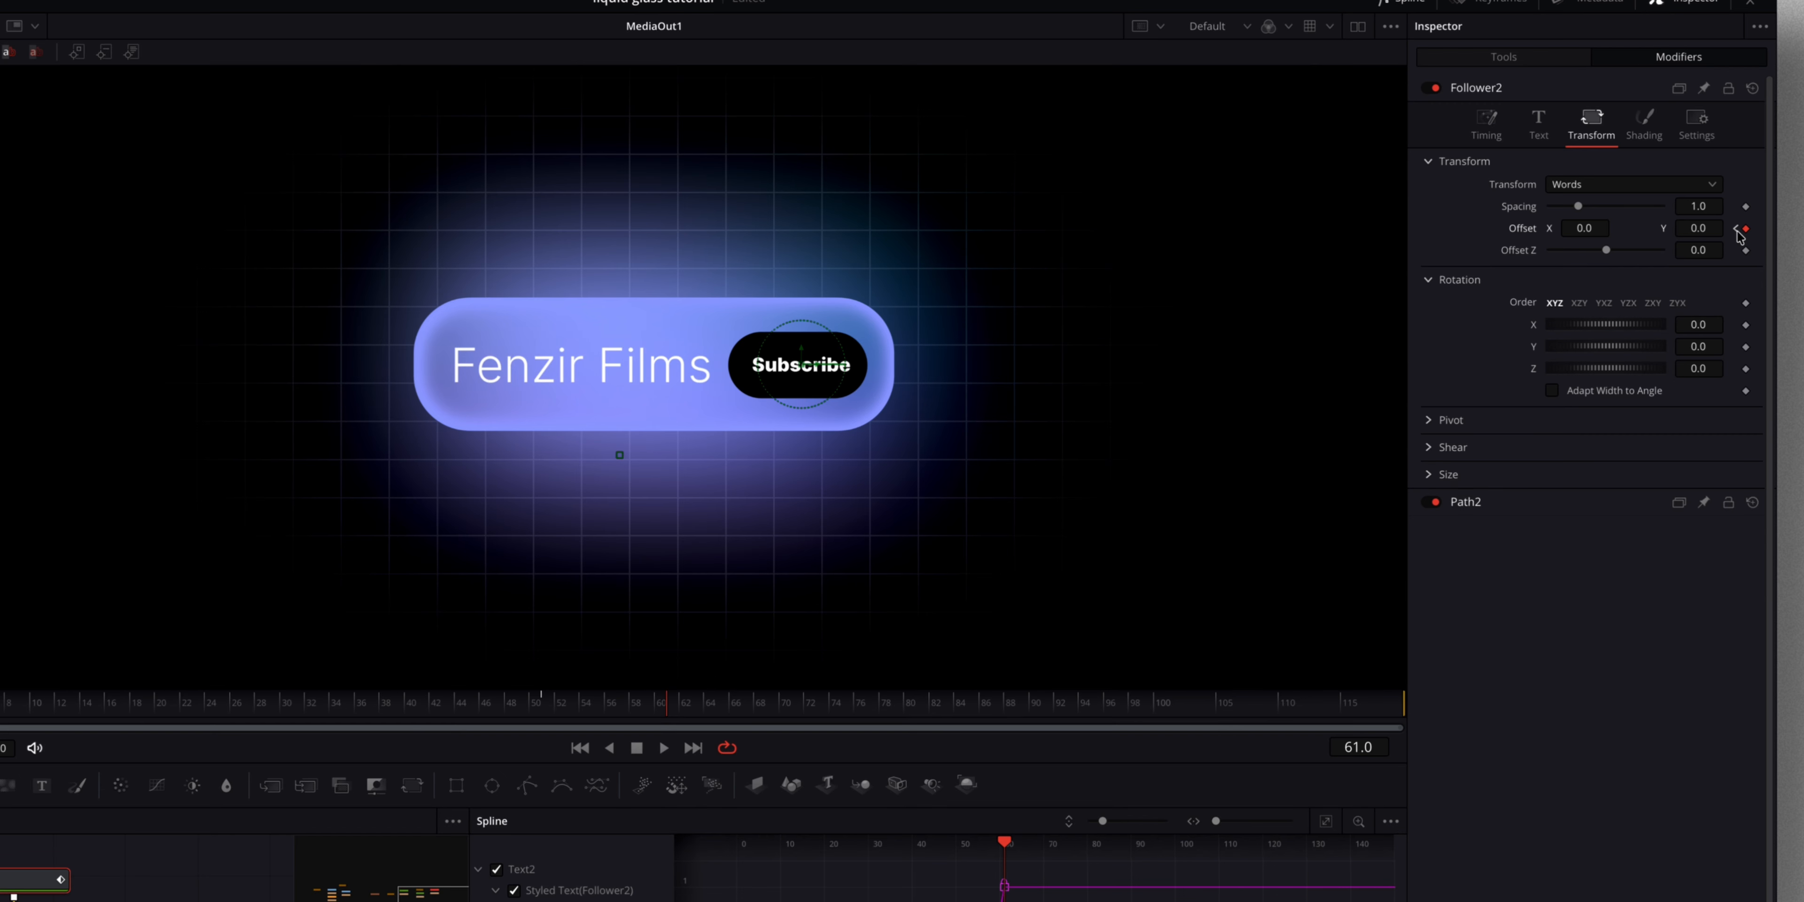
# - At Follower2's frame 51 keyframe, set the word Offset Y to 0.133 and fit its Displacement curve in the spline view
pyautogui.click(1735, 229)
pyautogui.moveTo(1693, 231); pyautogui.dragTo(690, 231)
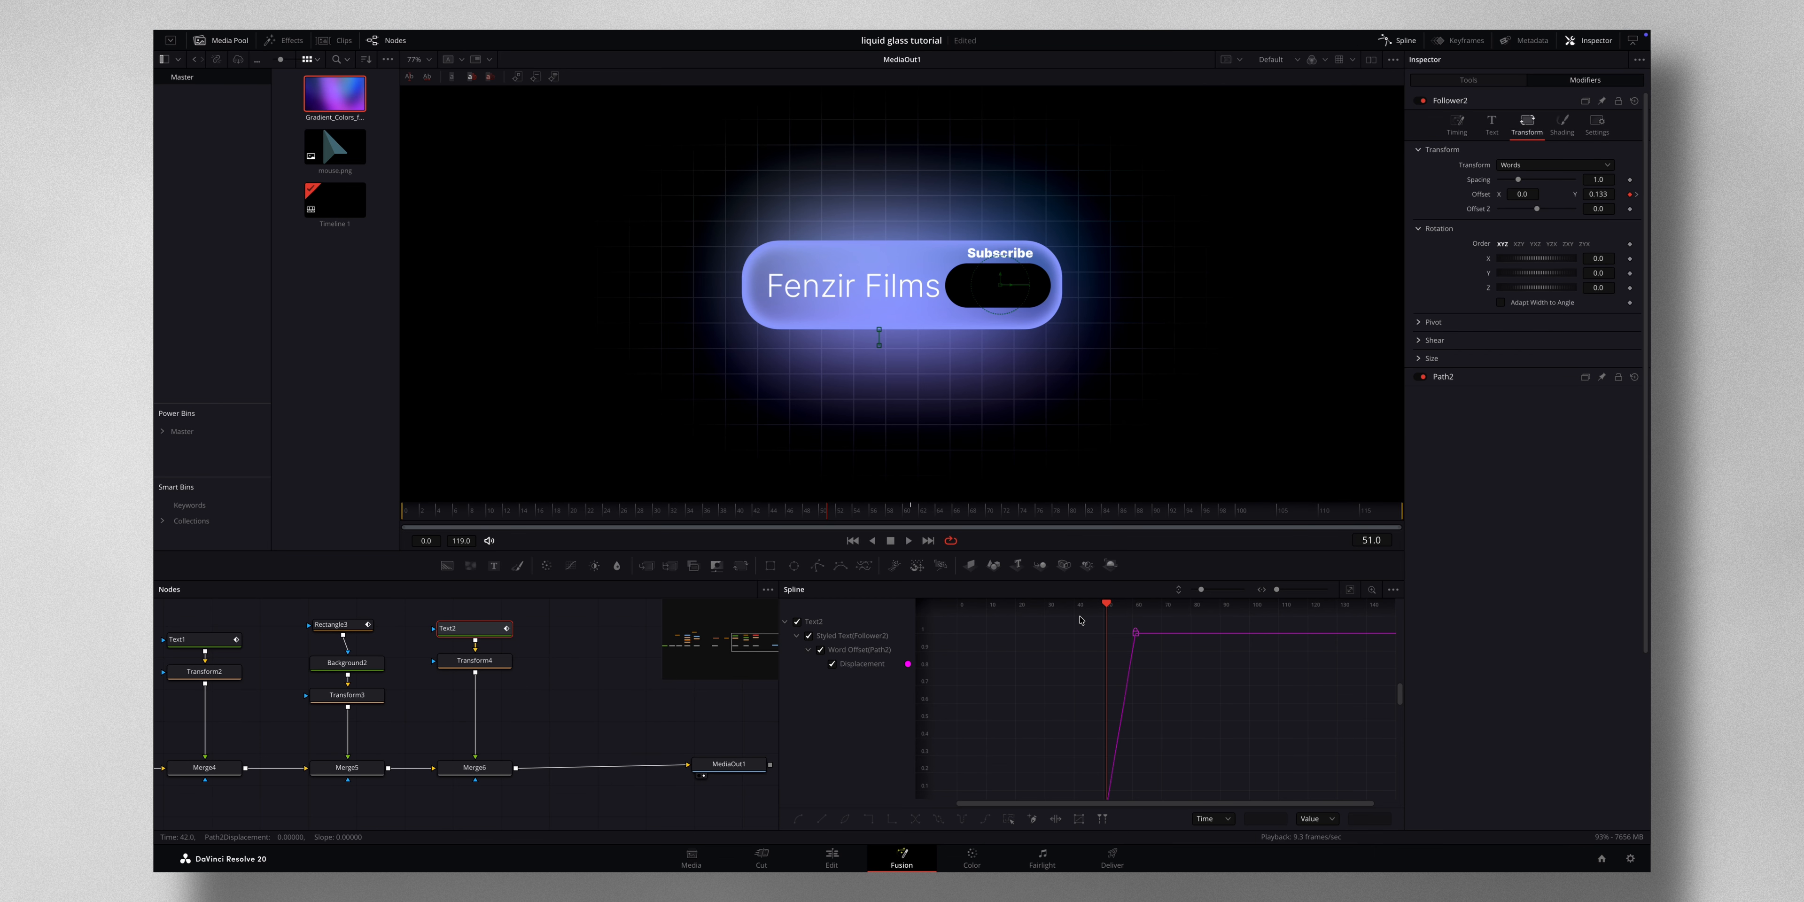
pyautogui.click(1350, 589)
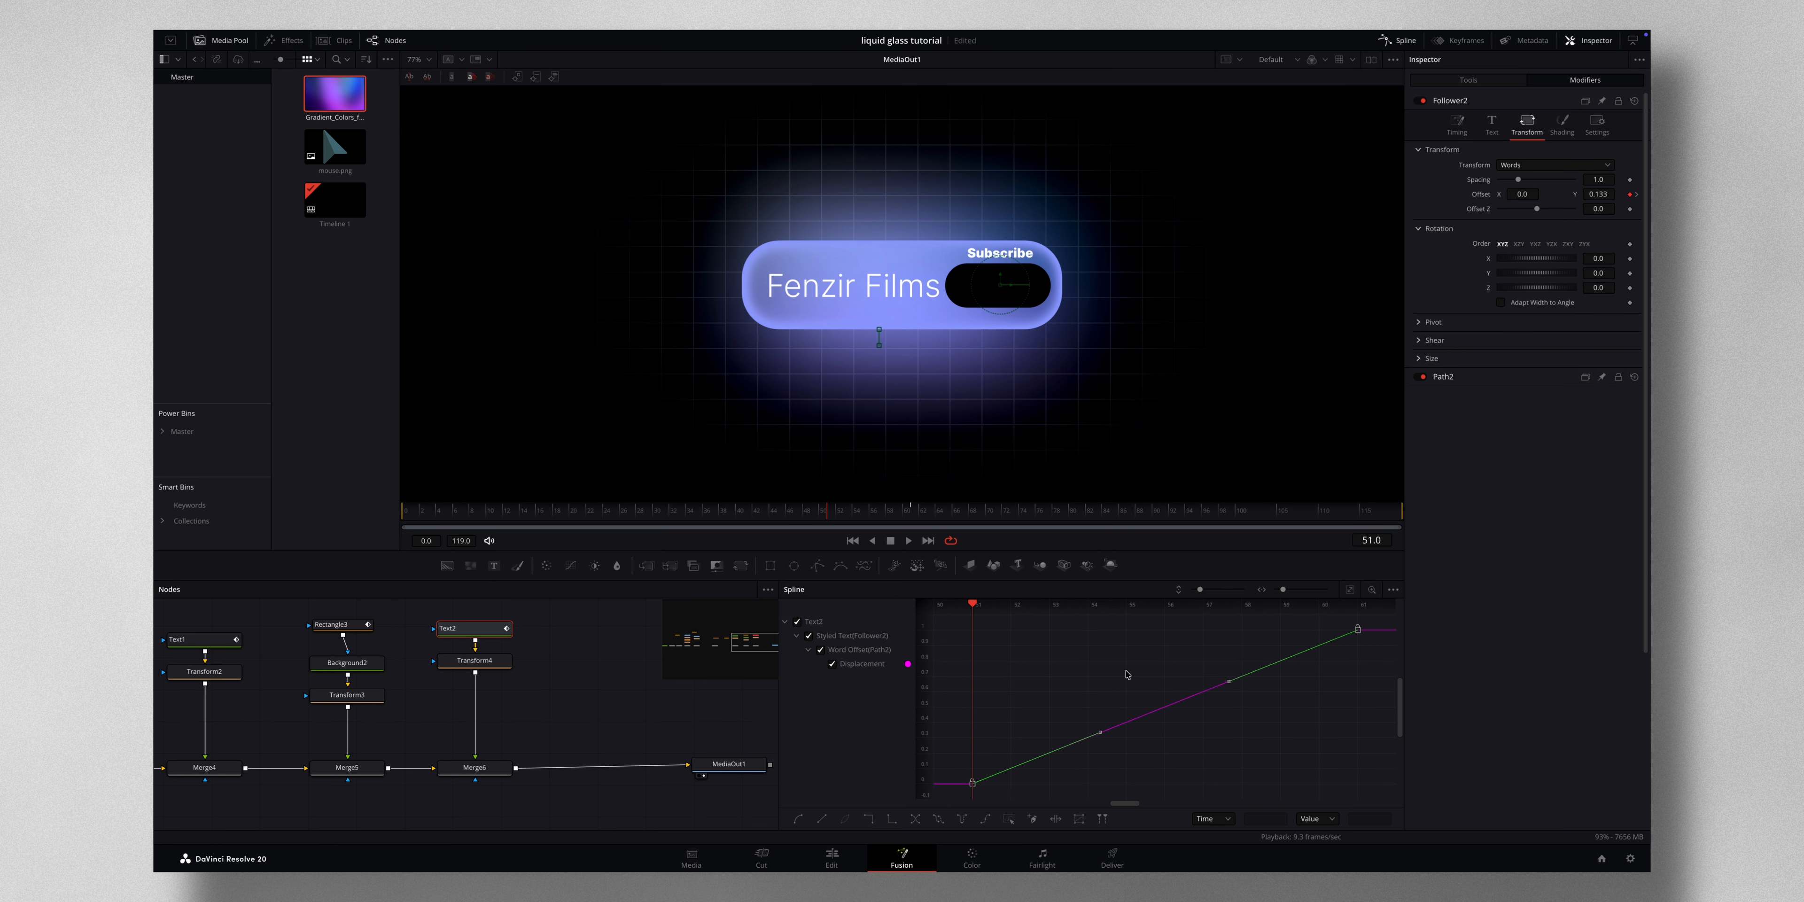
# - Apply an ease-out to the Subscribe text's Displacement curve so it rises quickly and settles gradually
pyautogui.rightClick(1126, 674)
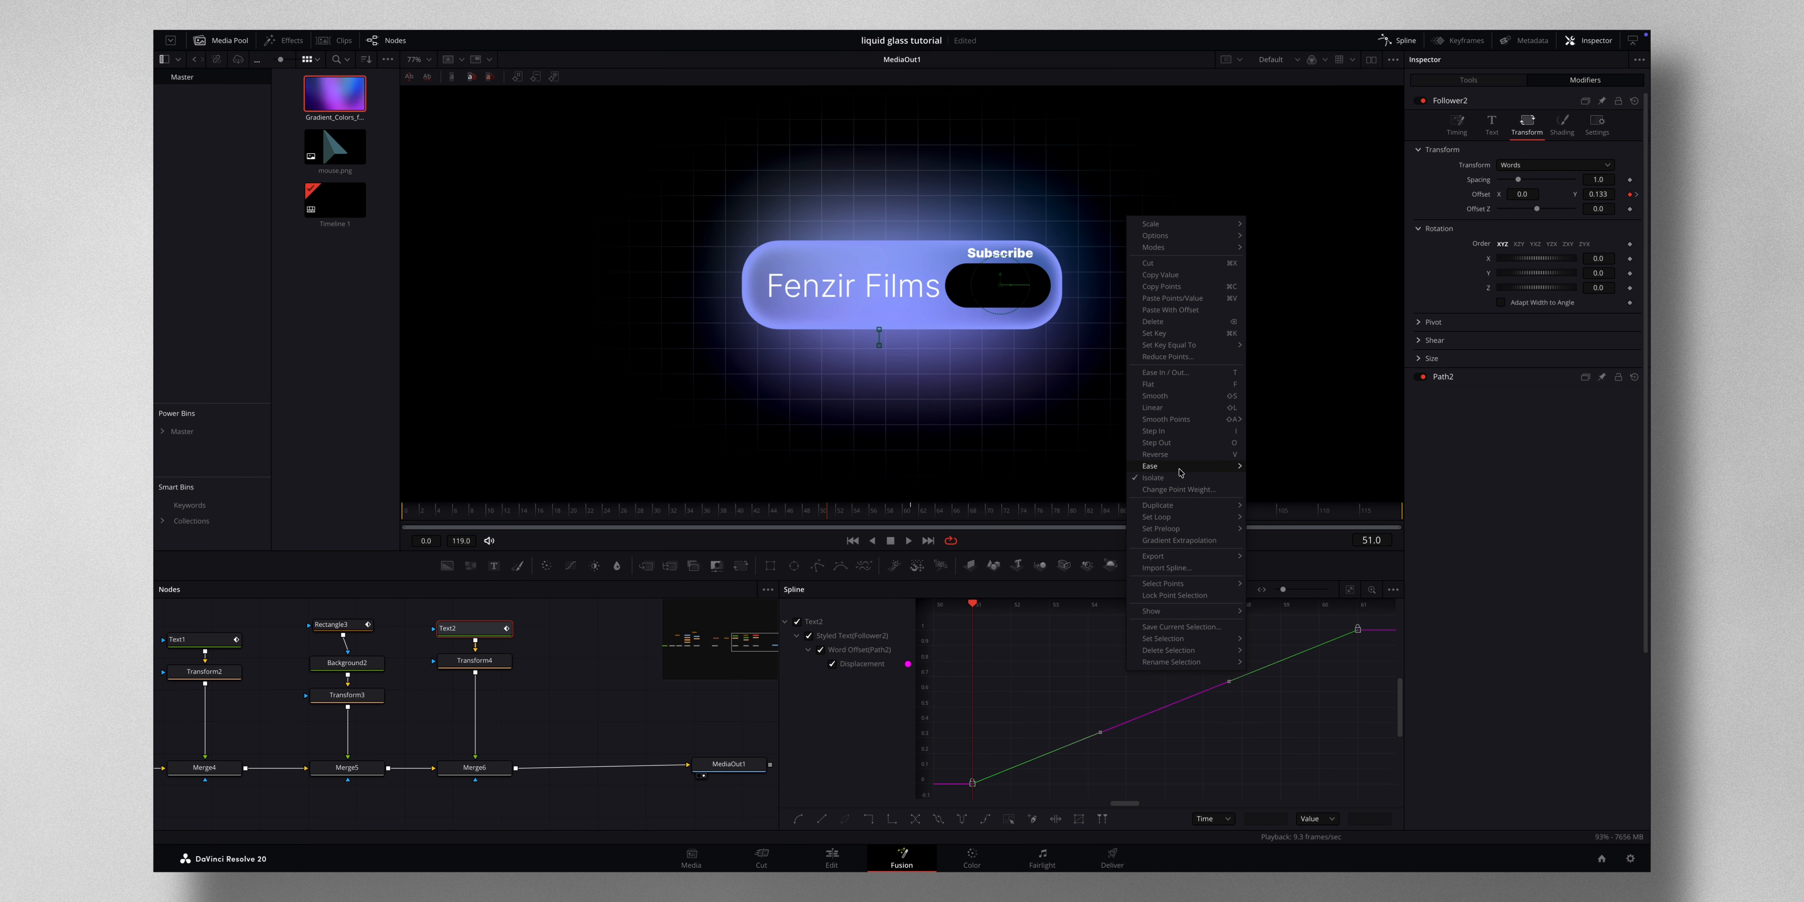
pyautogui.moveTo(1180, 468)
pyautogui.click(1293, 501)
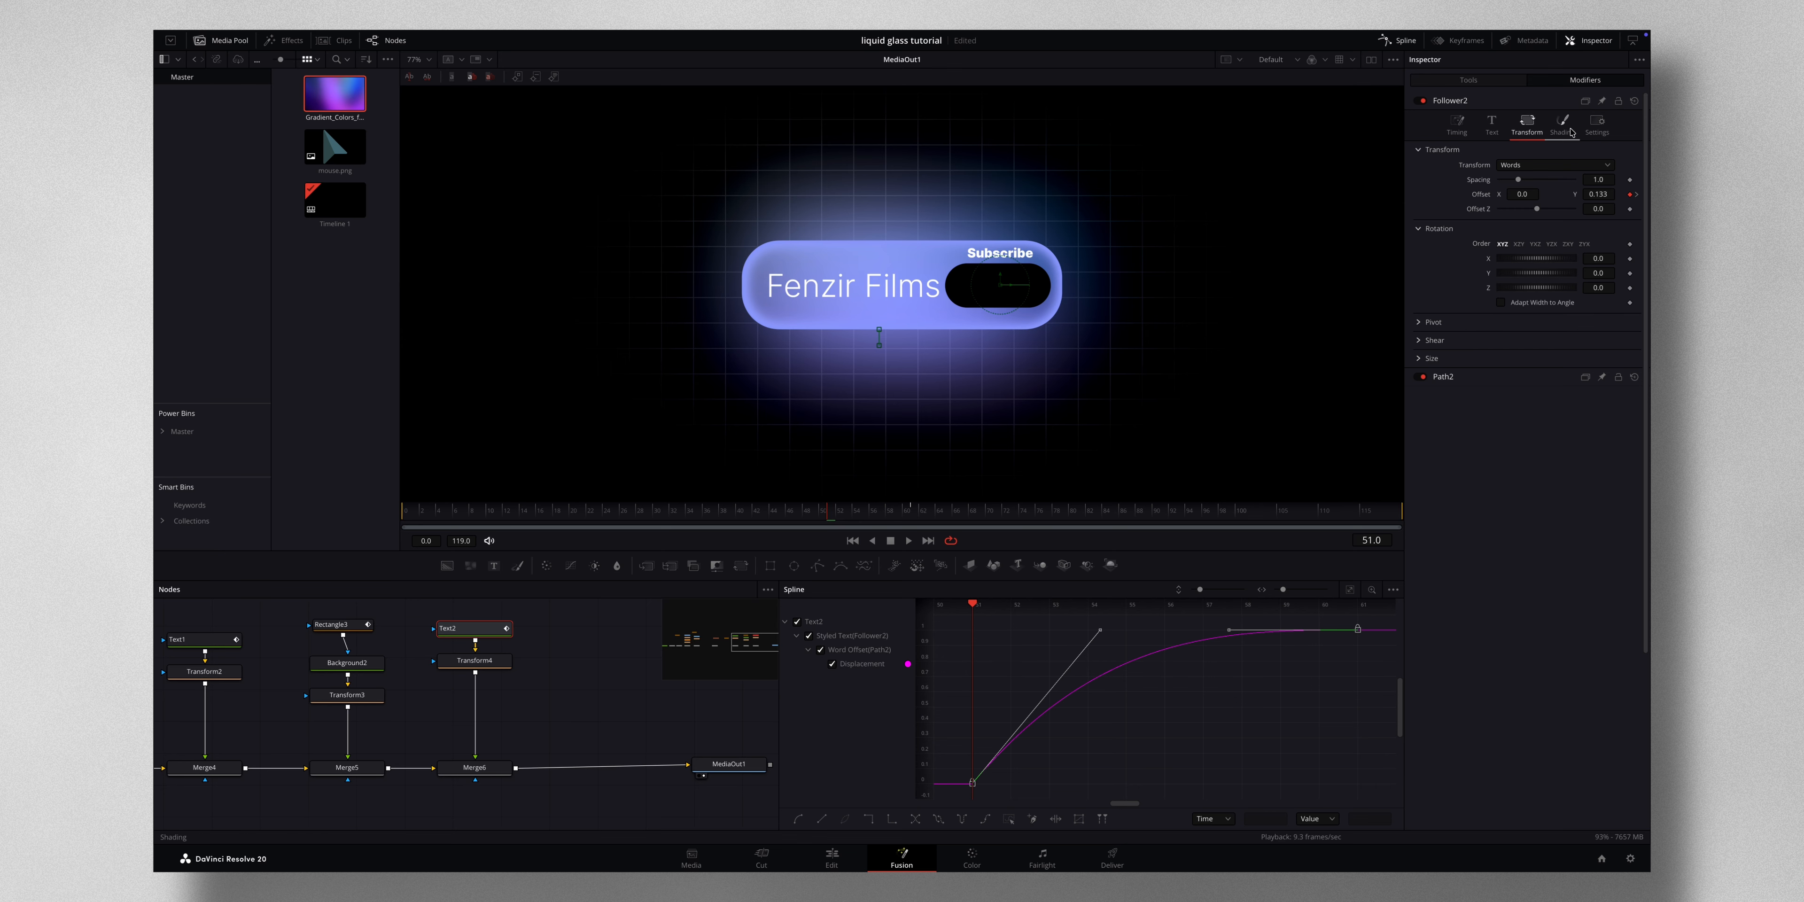
# - Keyframe Follower2's Opacity at 0.0 on frame 51 and 1.0 on frame 61, and scrub through the text animation
pyautogui.click(1569, 130)
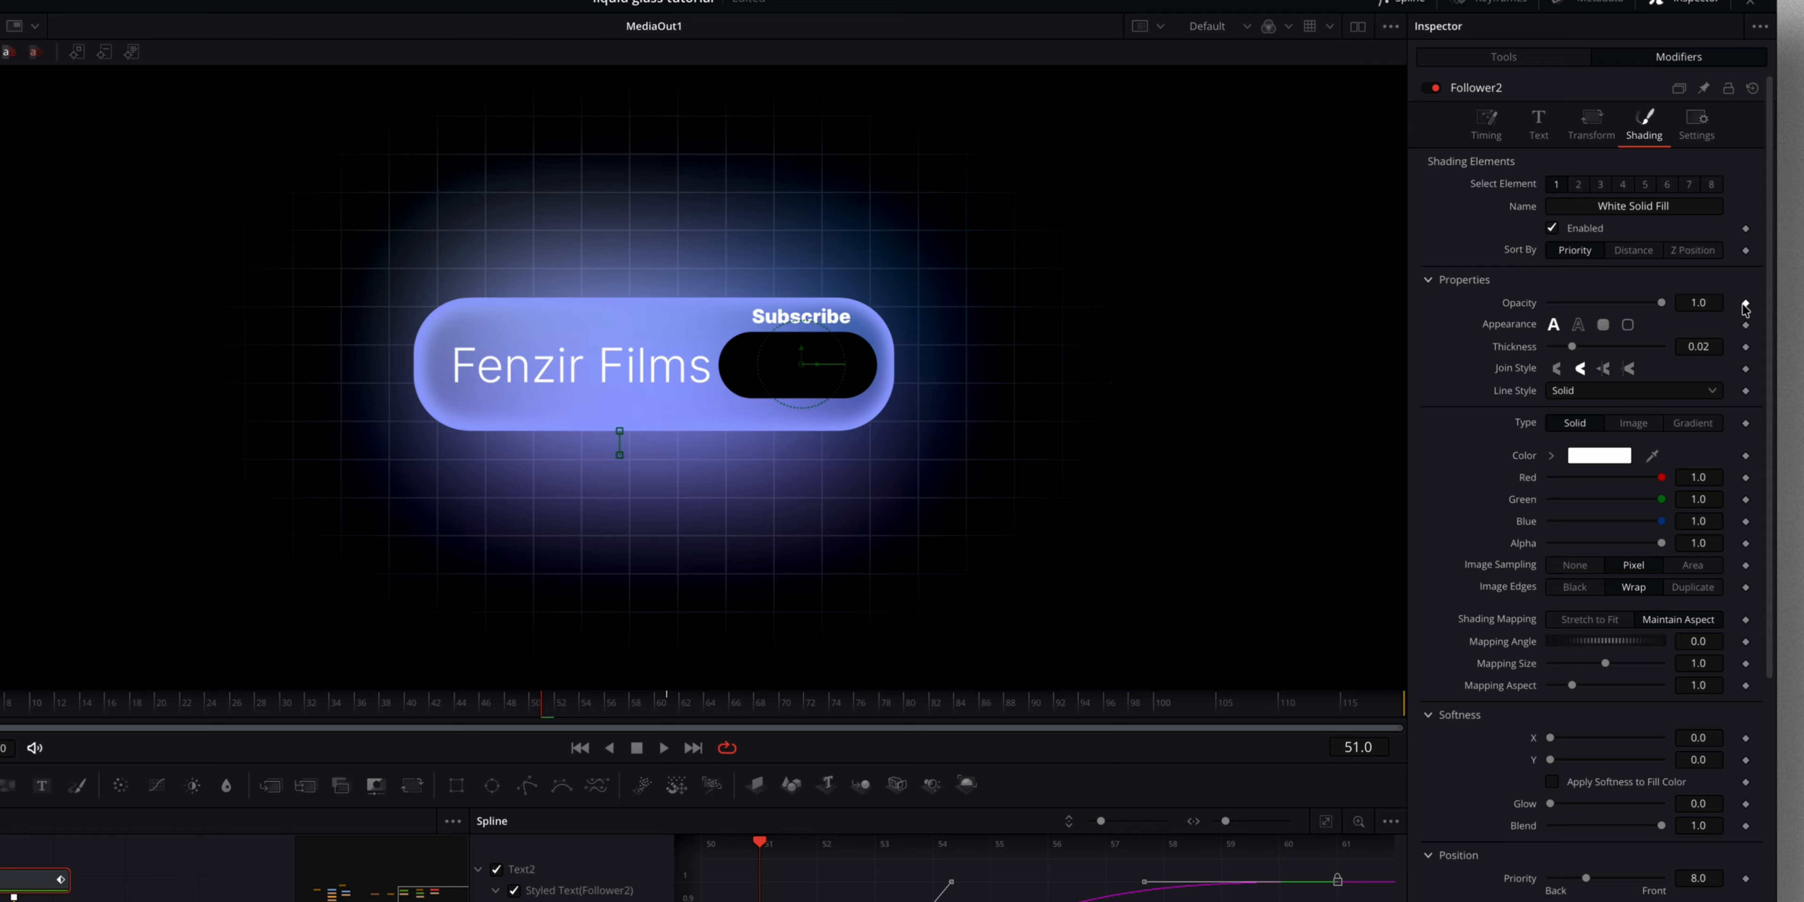
pyautogui.click(1745, 304)
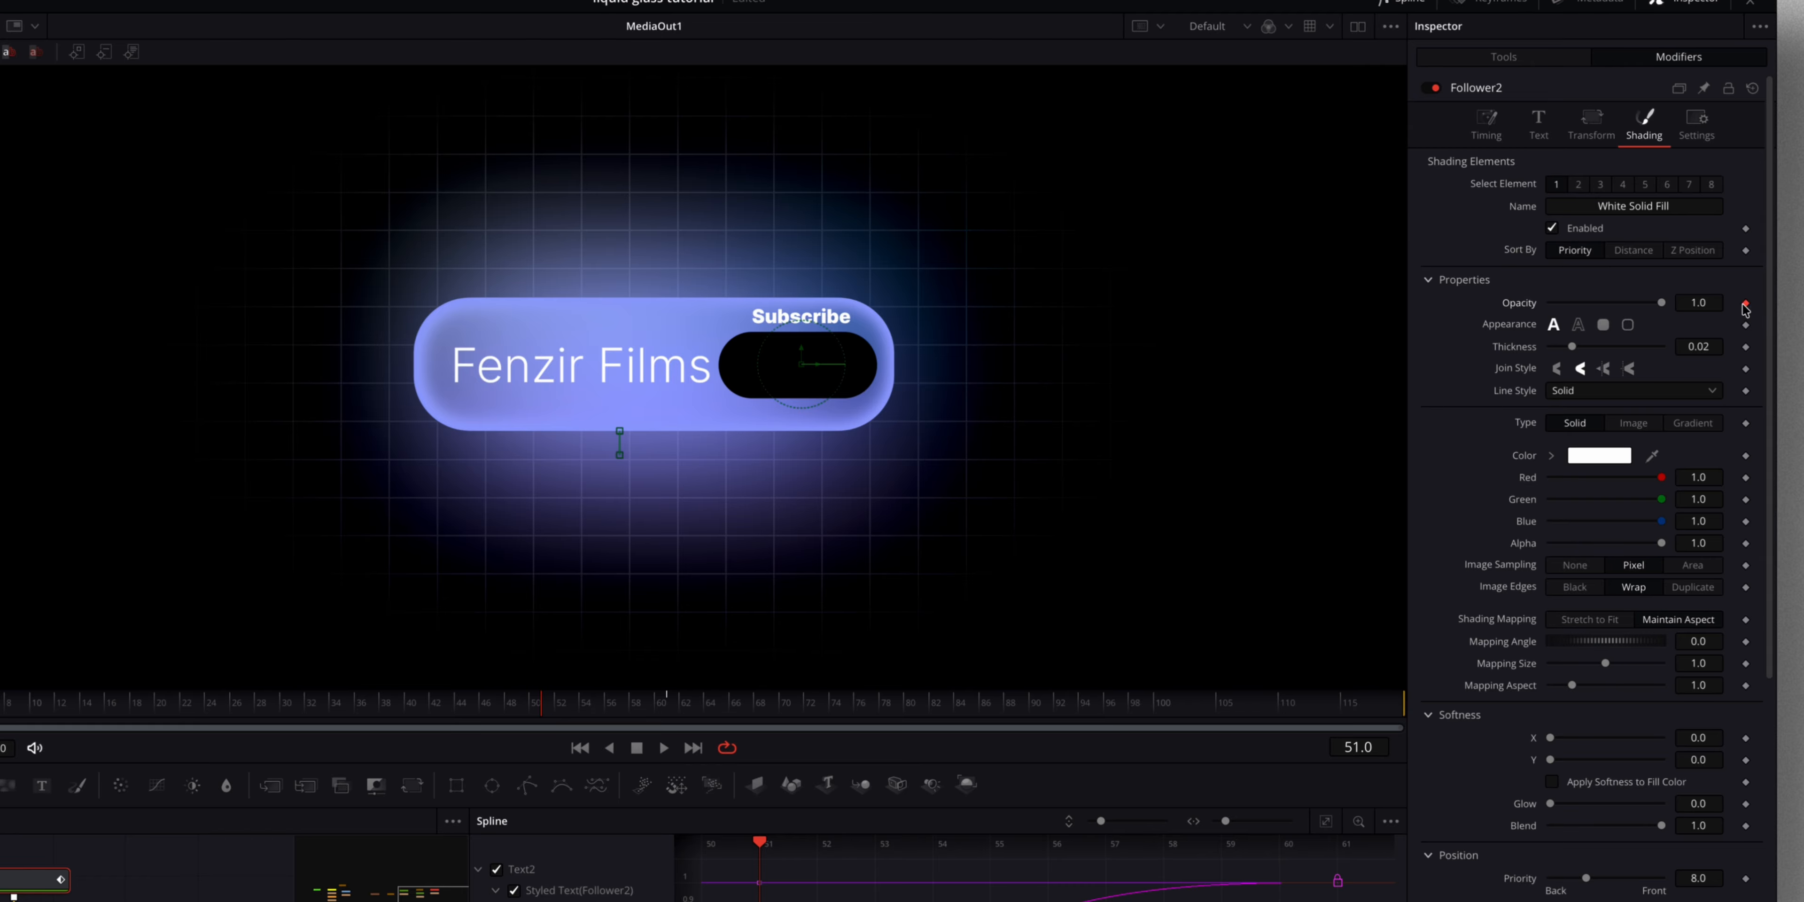
pyautogui.click(666, 710)
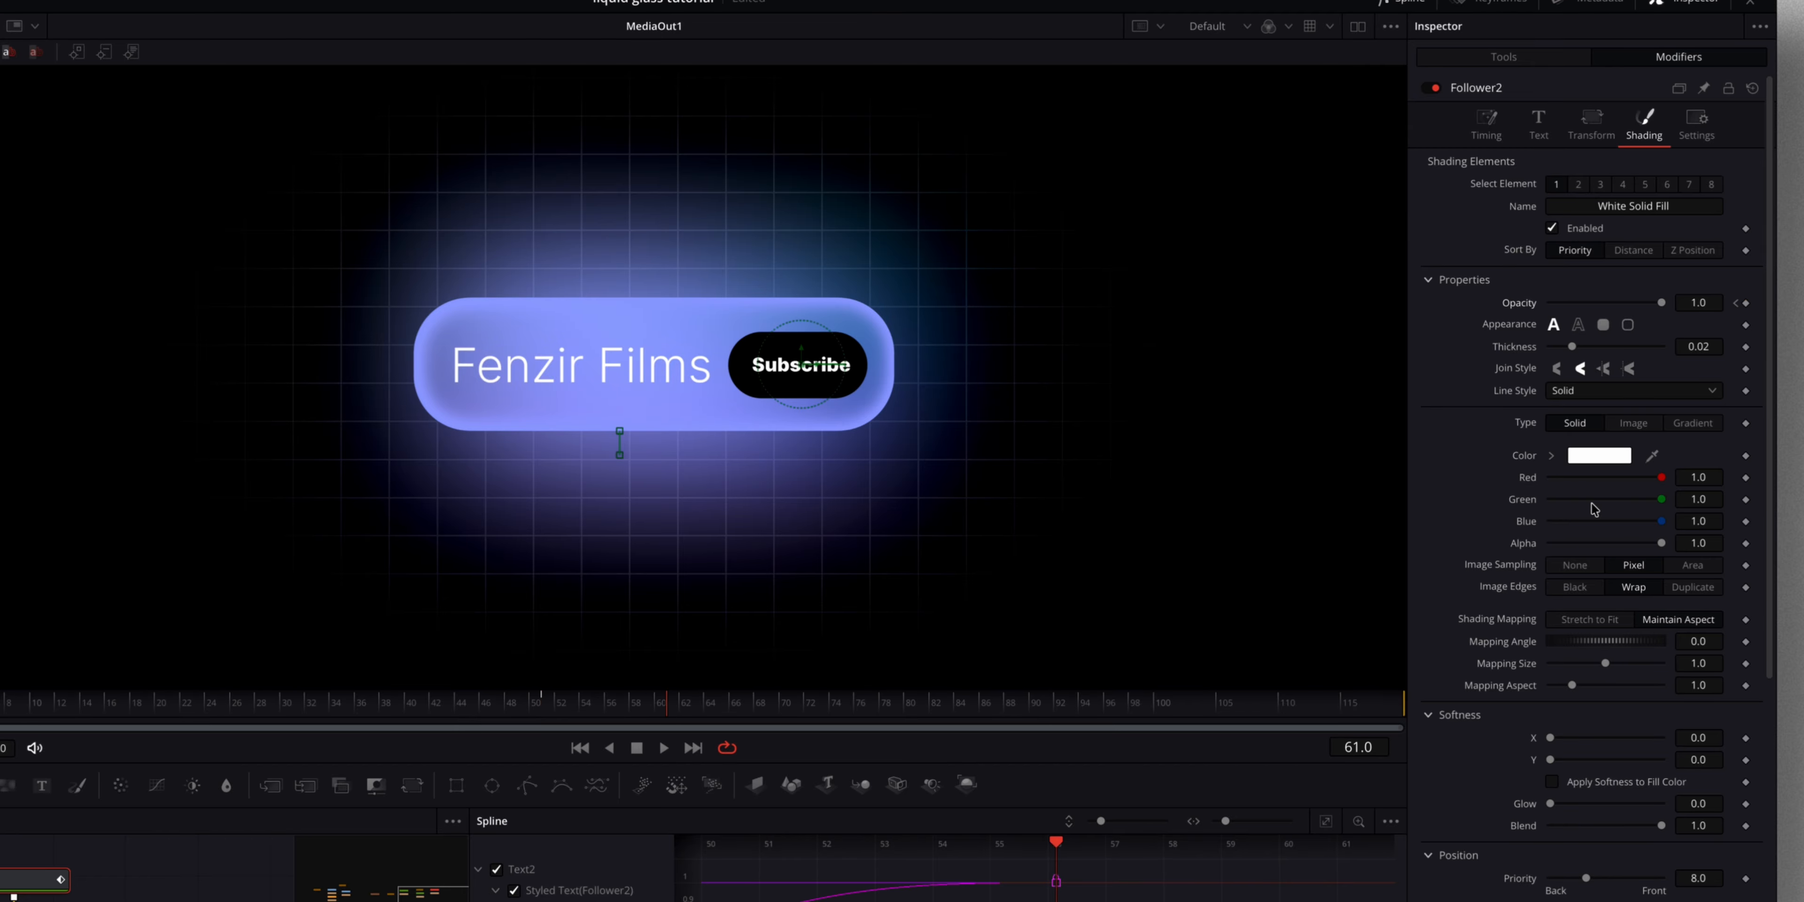
pyautogui.click(1737, 304)
pyautogui.moveTo(1660, 303); pyautogui.dragTo(1443, 301)
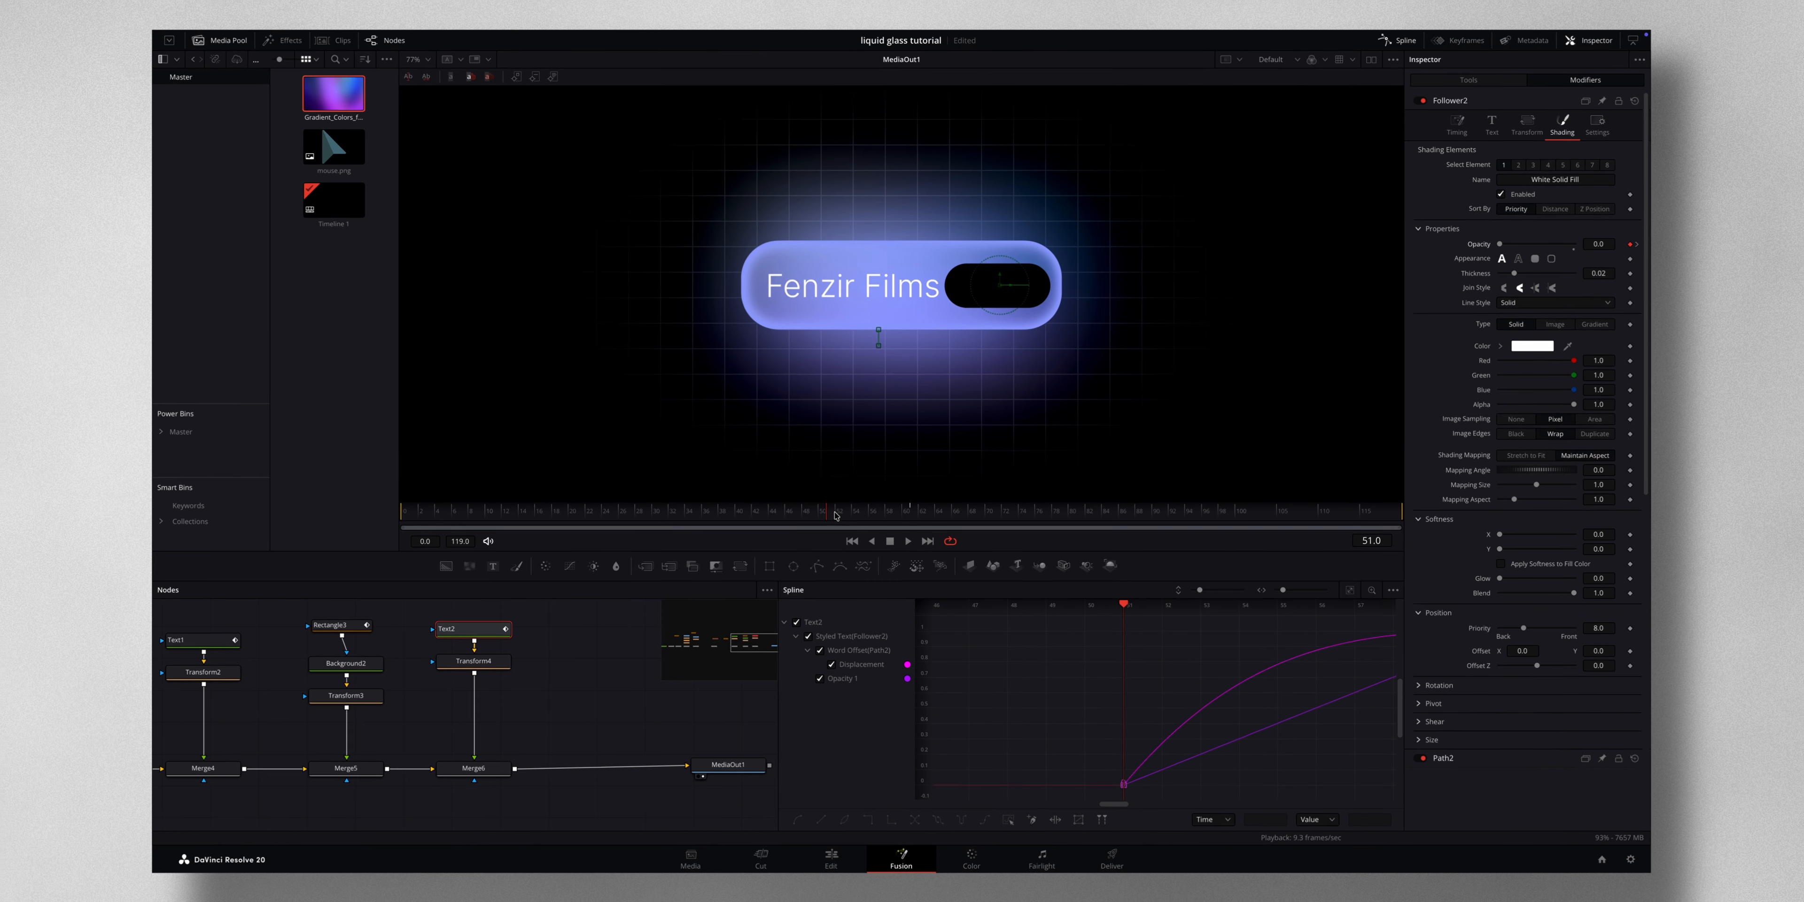
pyautogui.moveTo(835, 515); pyautogui.dragTo(1034, 519)
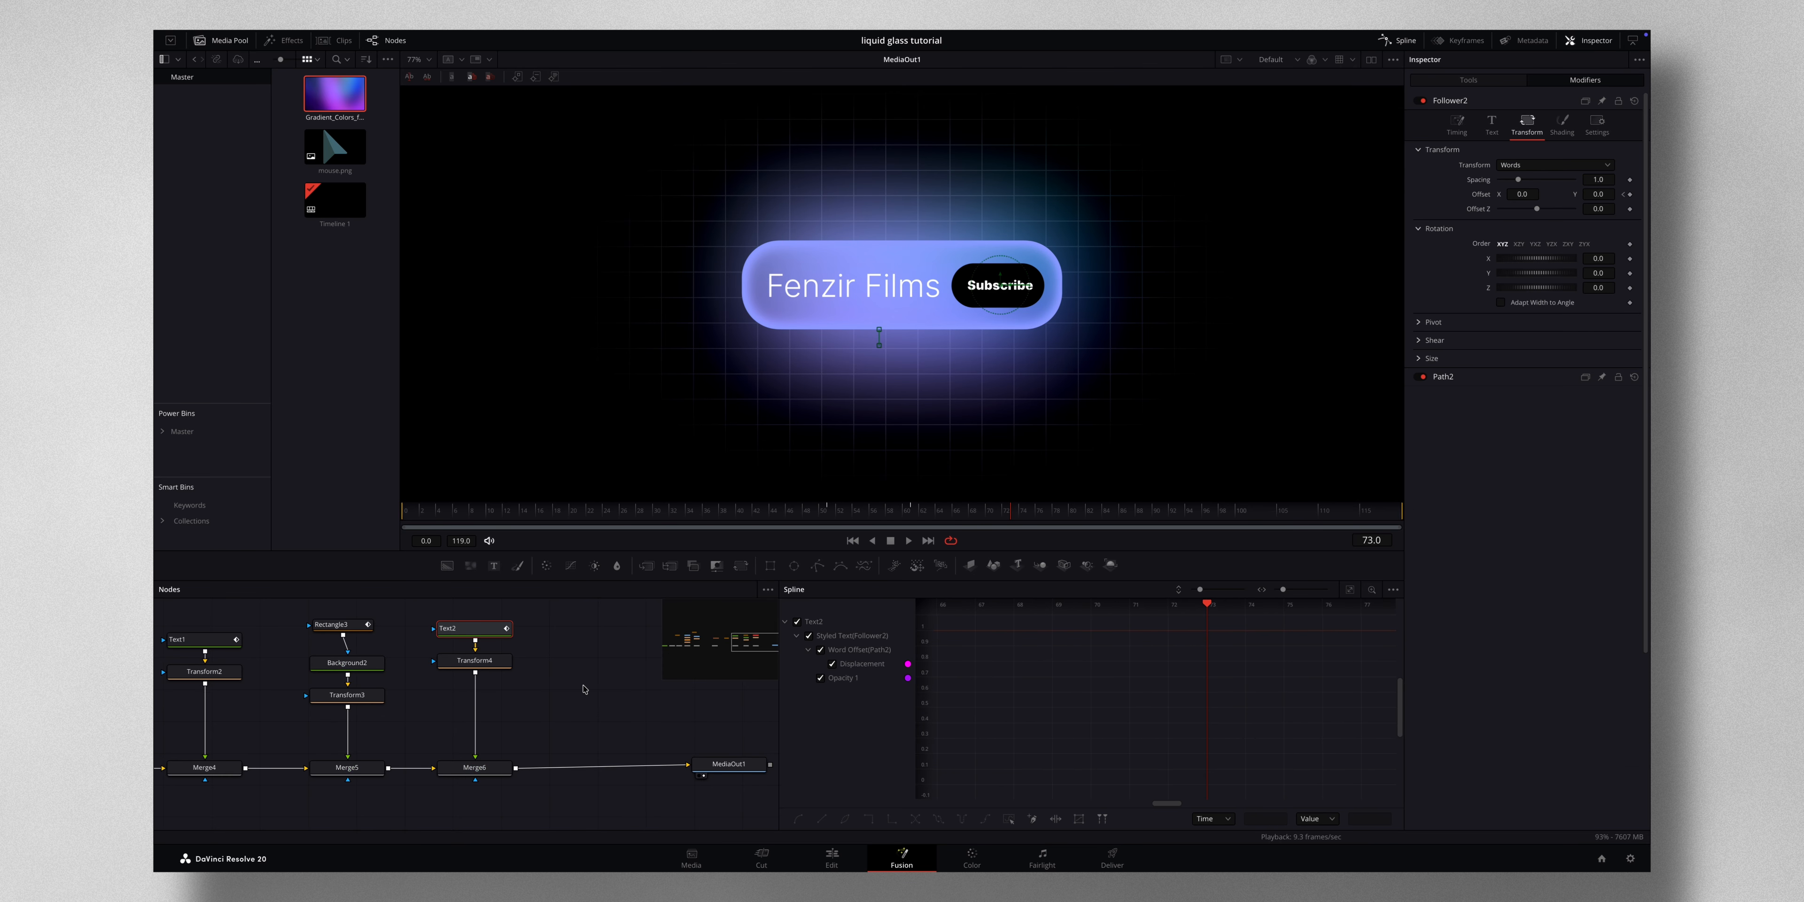
# - Move MediaOut1 further along to make room and merge mouse.png over the output of Merge6
pyautogui.hscroll(2, 585, 690)
pyautogui.hscroll(3, 585, 690)
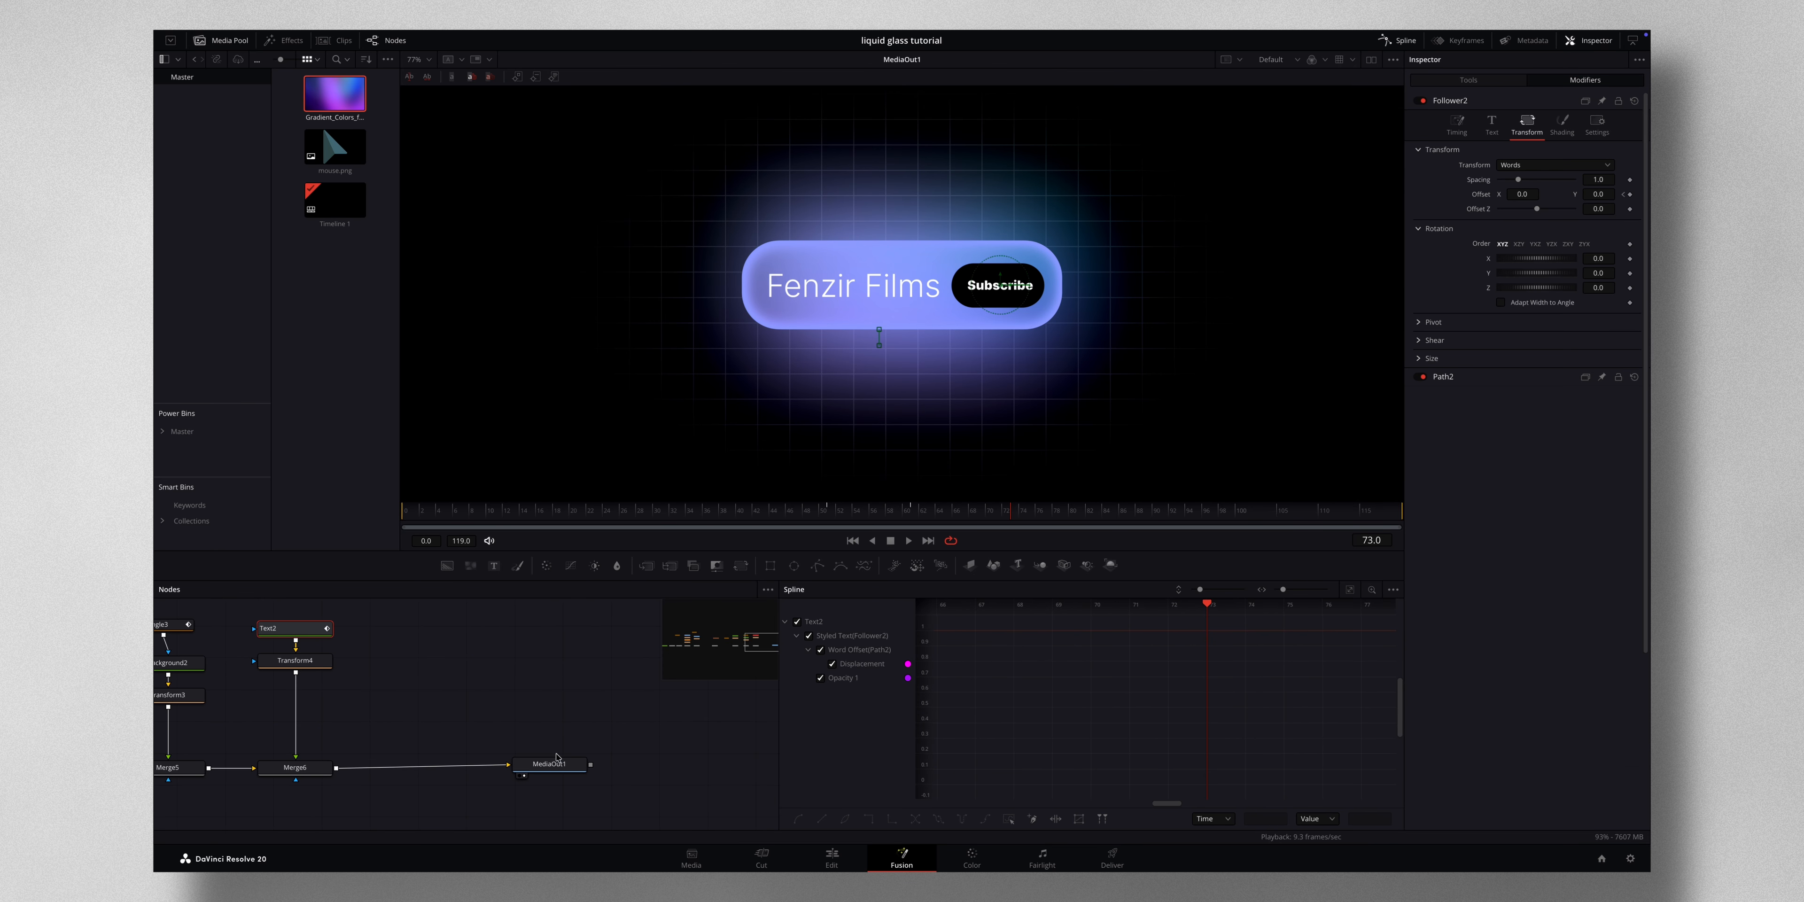
pyautogui.moveTo(553, 763); pyautogui.dragTo(734, 770)
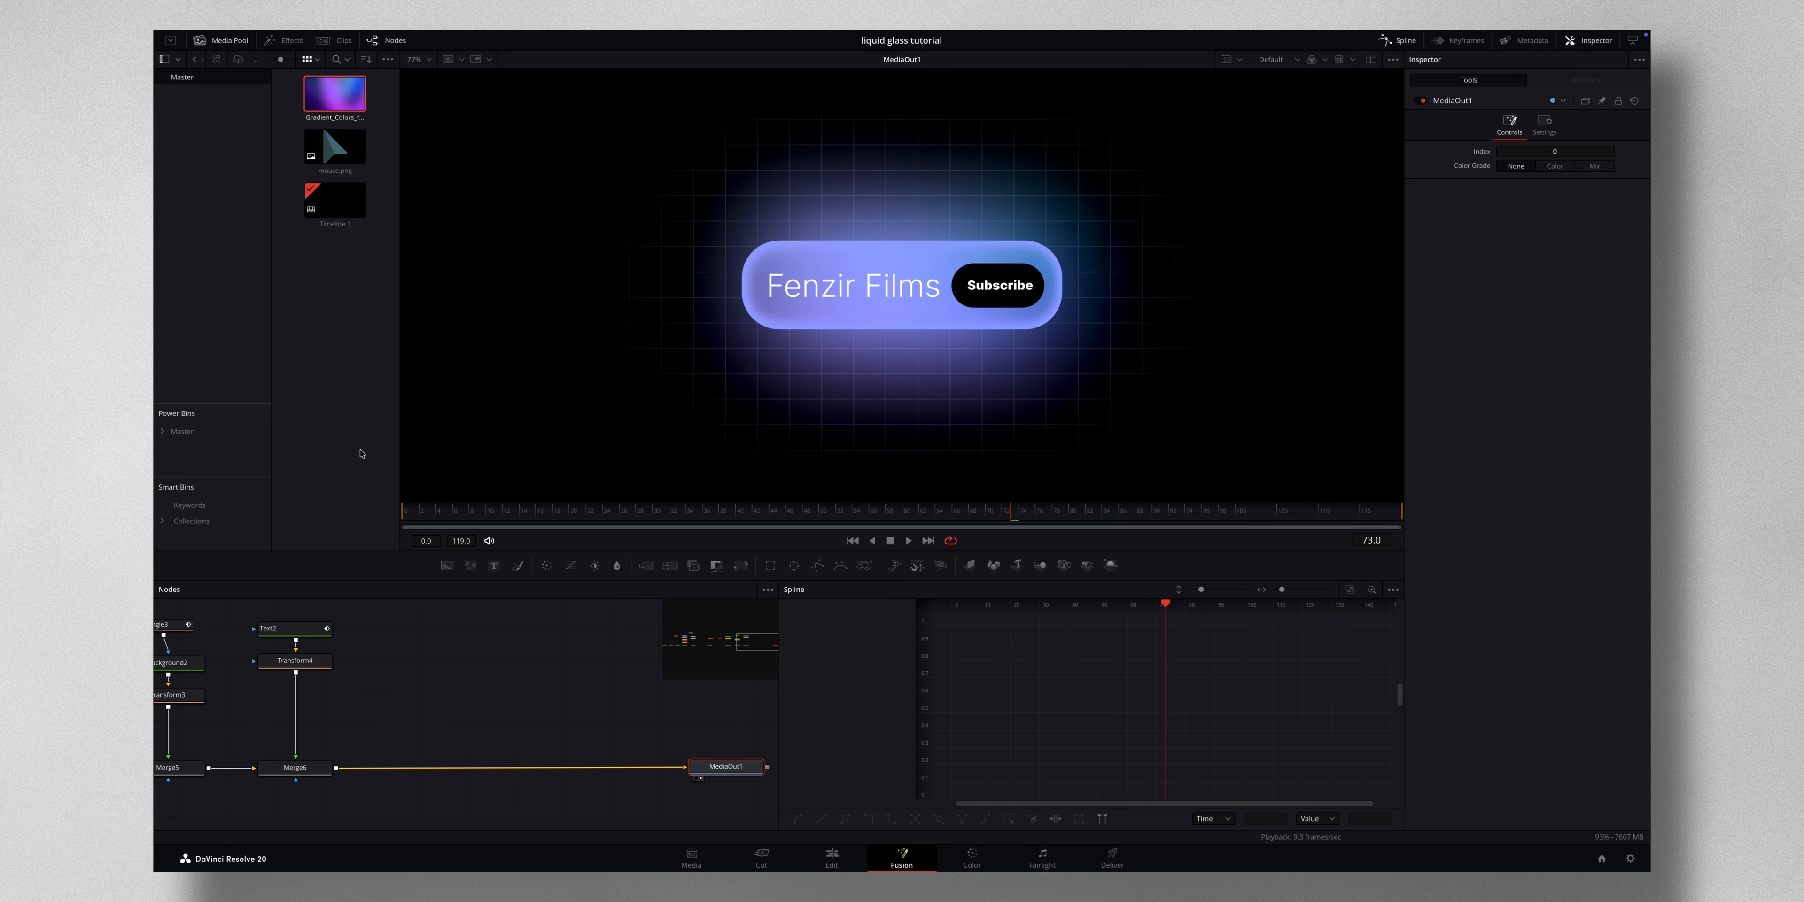
pyautogui.moveTo(335, 147); pyautogui.dragTo(346, 770)
# - Add a Transform node after MediaIn2, shrink the cursor image to about 0.48, and place it below the black pill
pyautogui.click(466, 625)
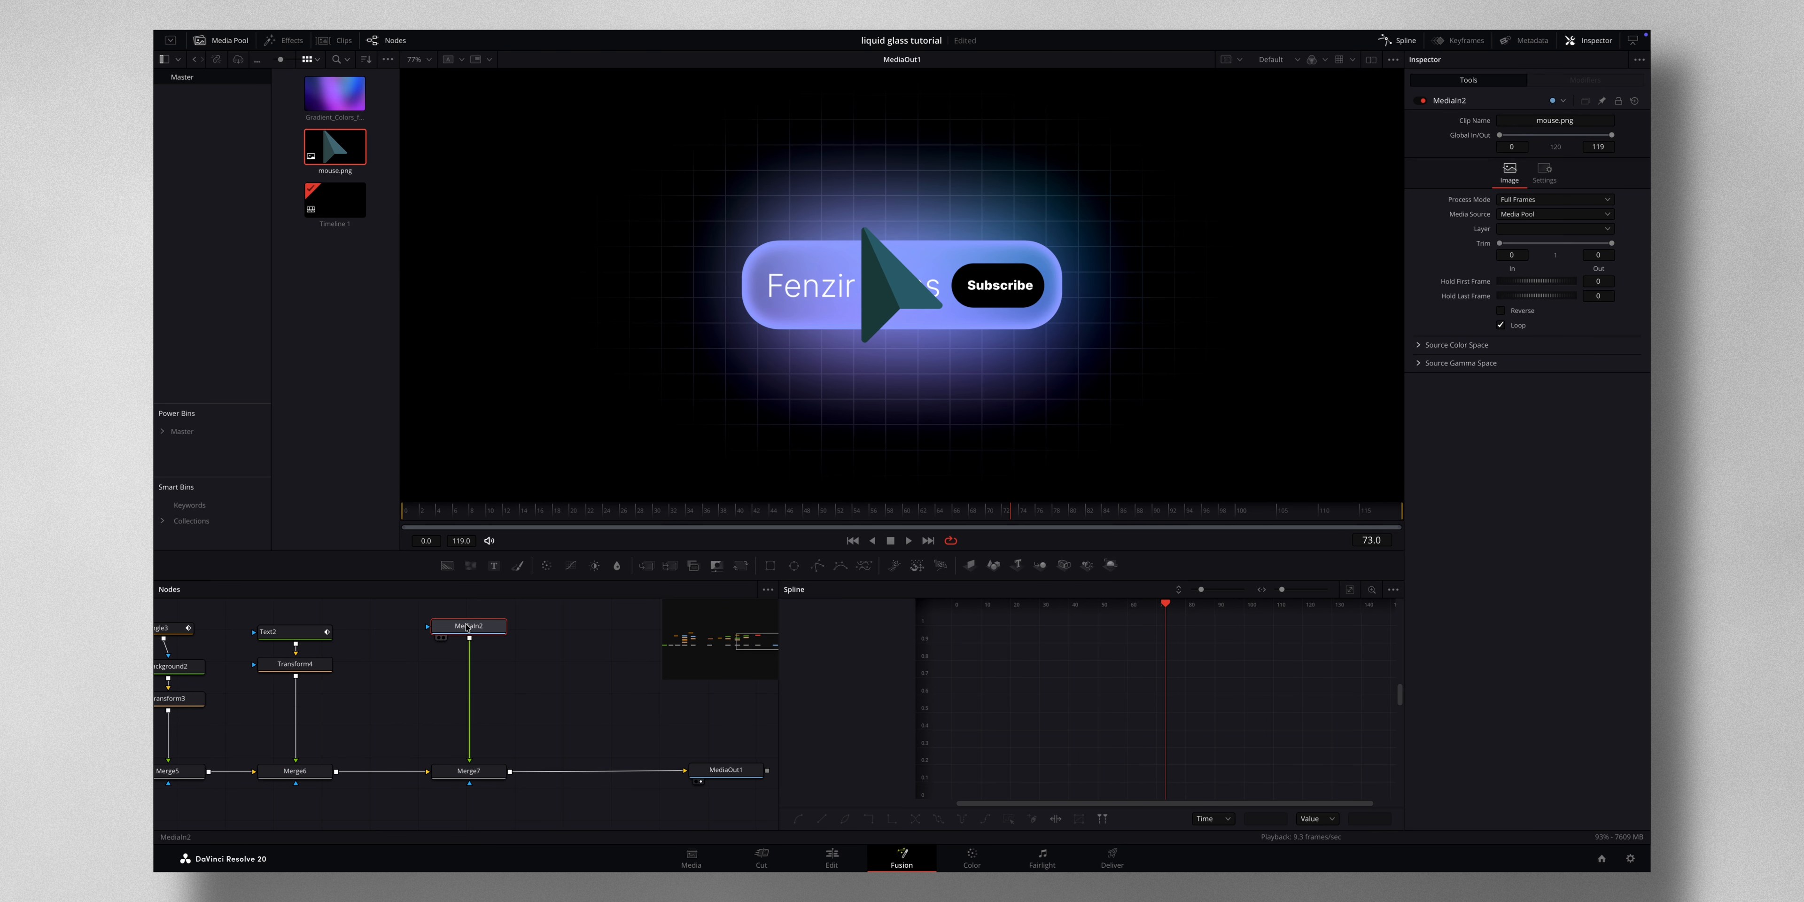
pyautogui.hotkey('shift', 'space')
pyautogui.write('tra')
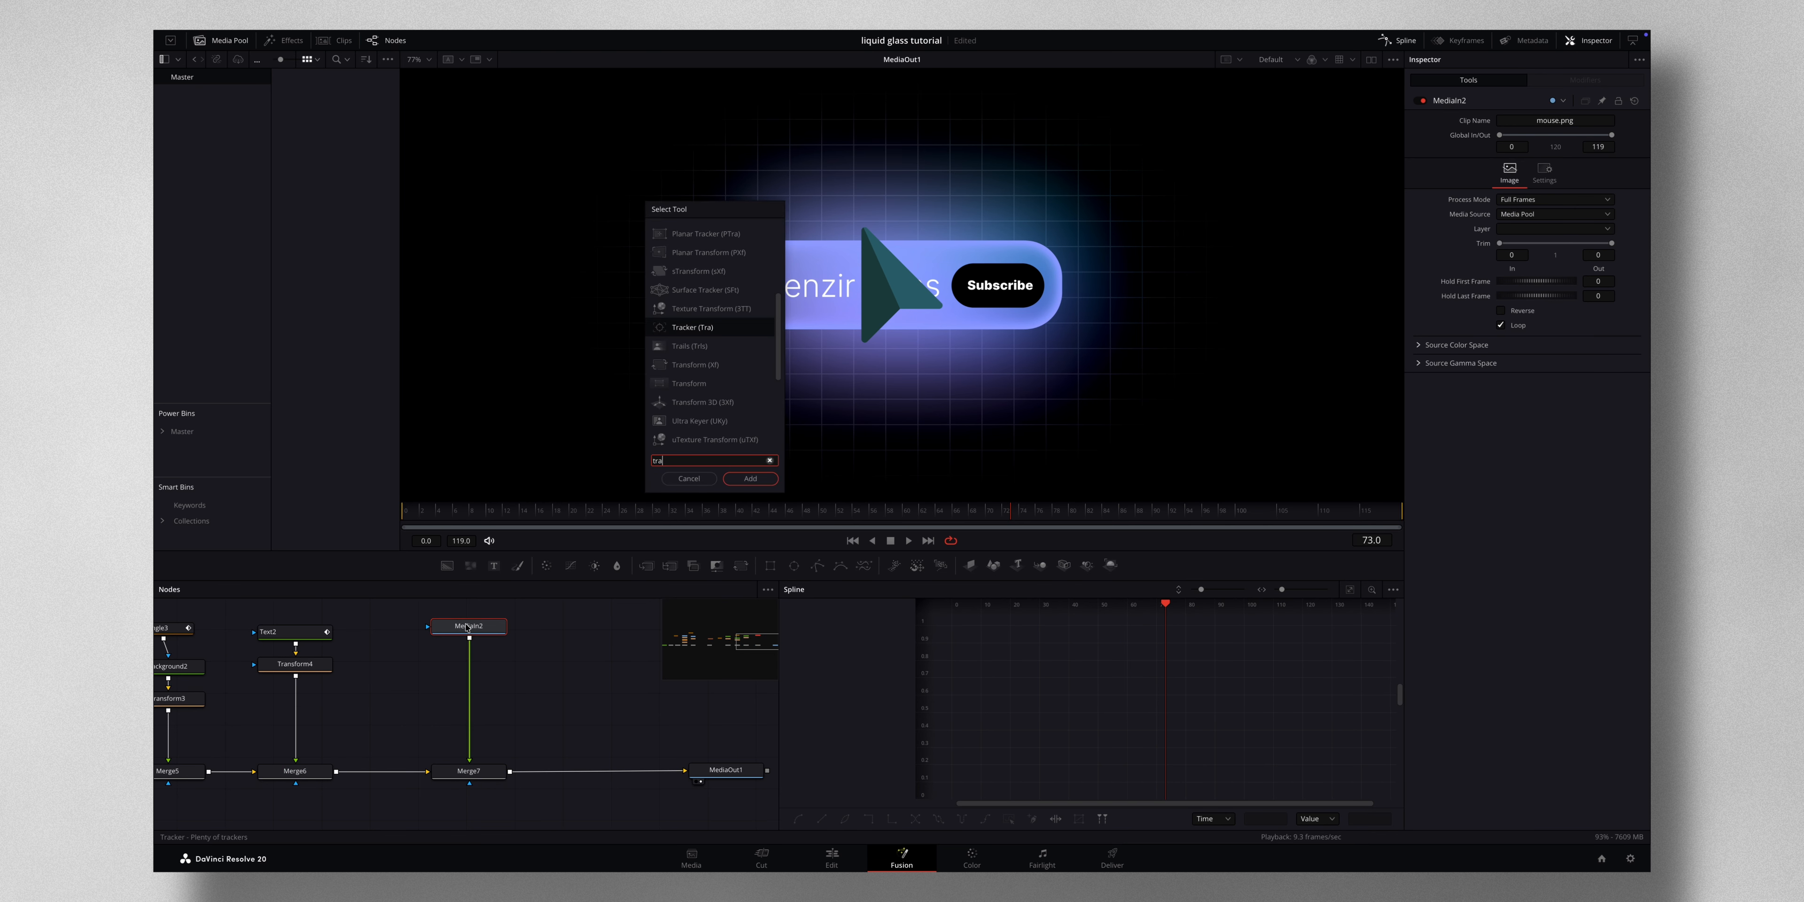
pyautogui.write('n')
pyautogui.press('Return')
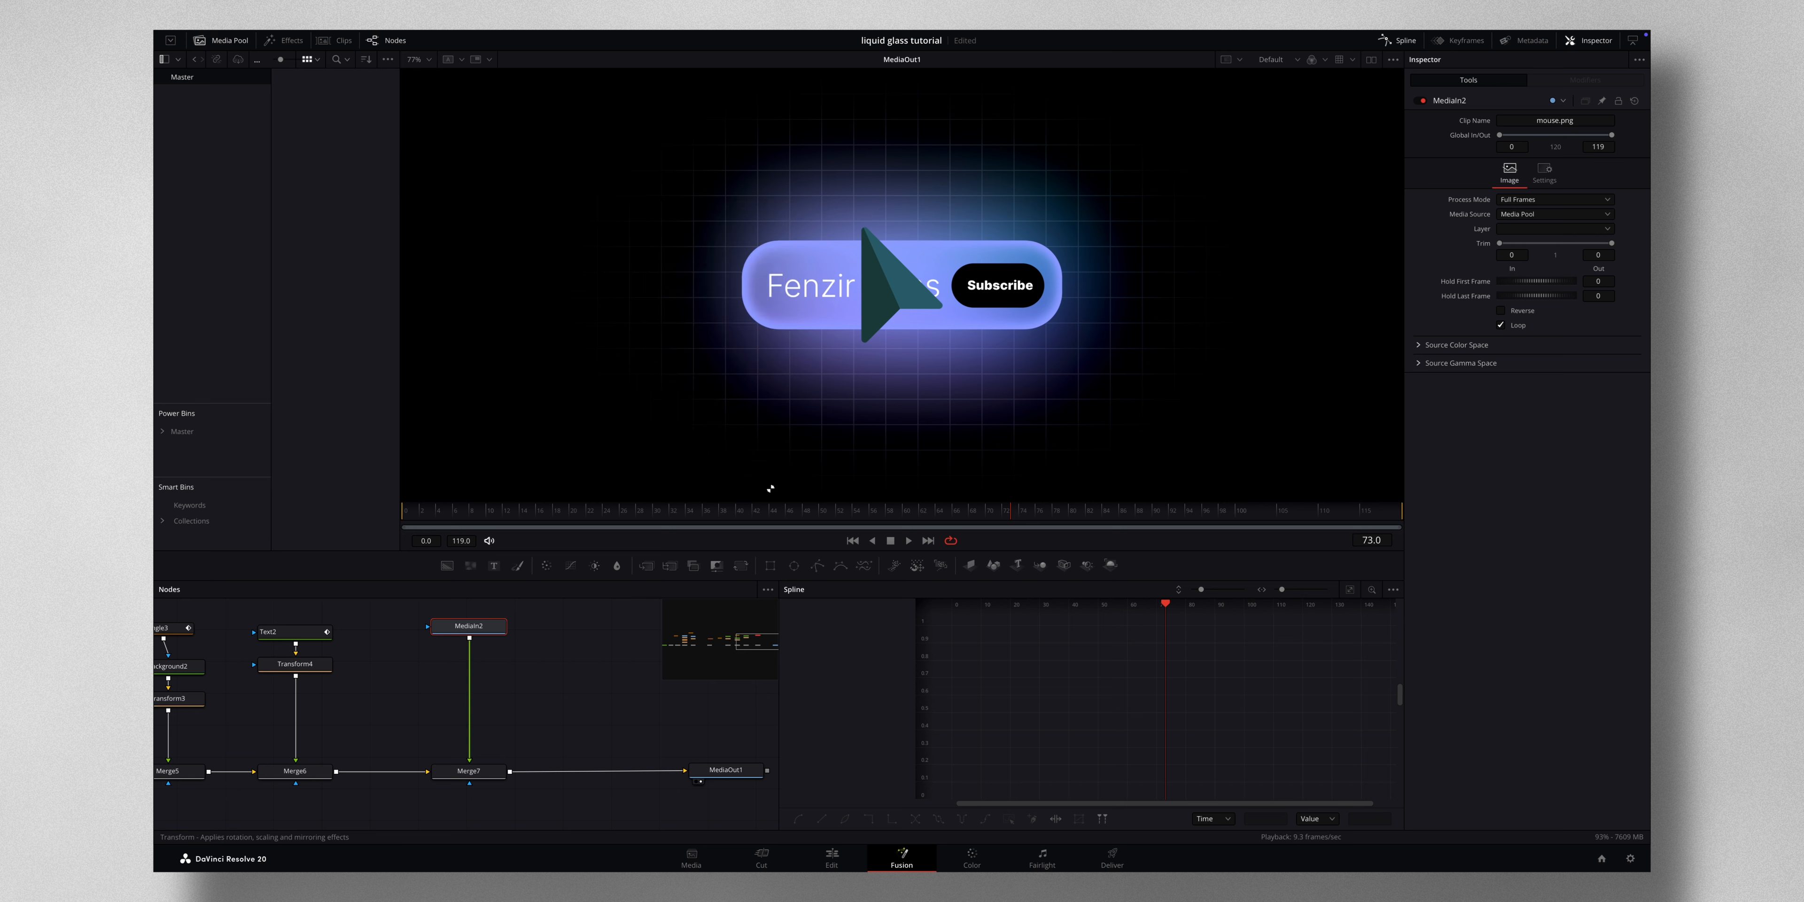
pyautogui.moveTo(960, 336); pyautogui.dragTo(1060, 406)
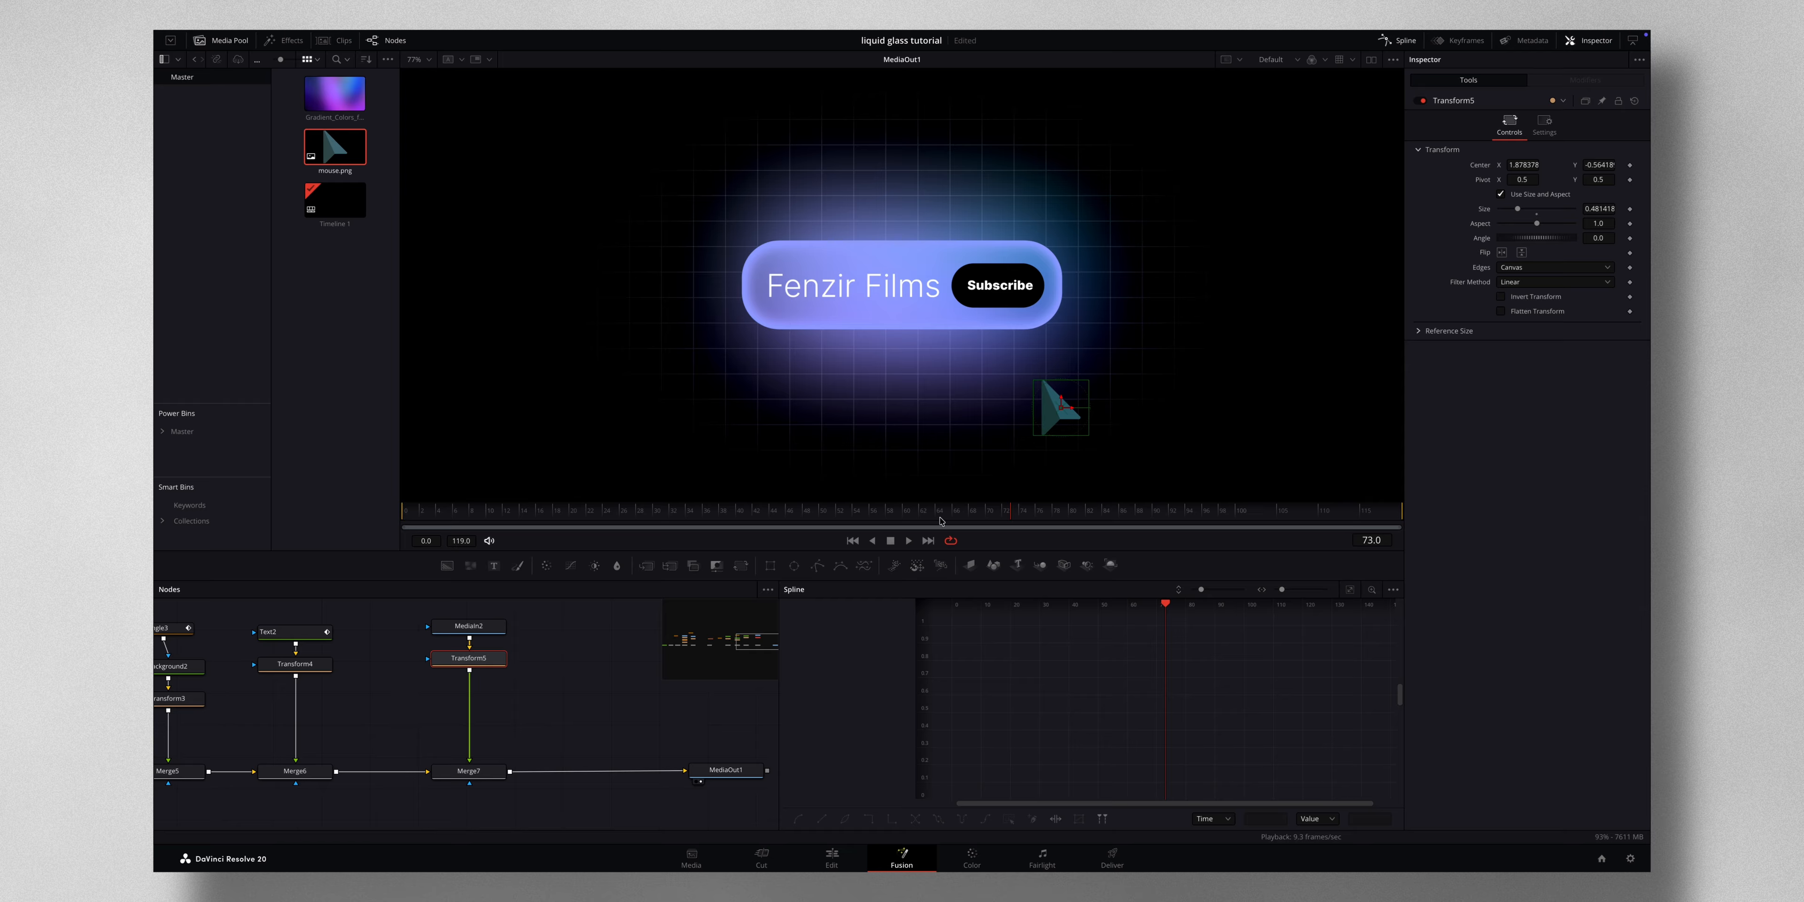
# - At frame 70, keyframe Transform5's Center with the cursor moved to the far lower-right corner, about X 4.57, Y -1.12
pyautogui.moveTo(896, 515); pyautogui.dragTo(988, 524)
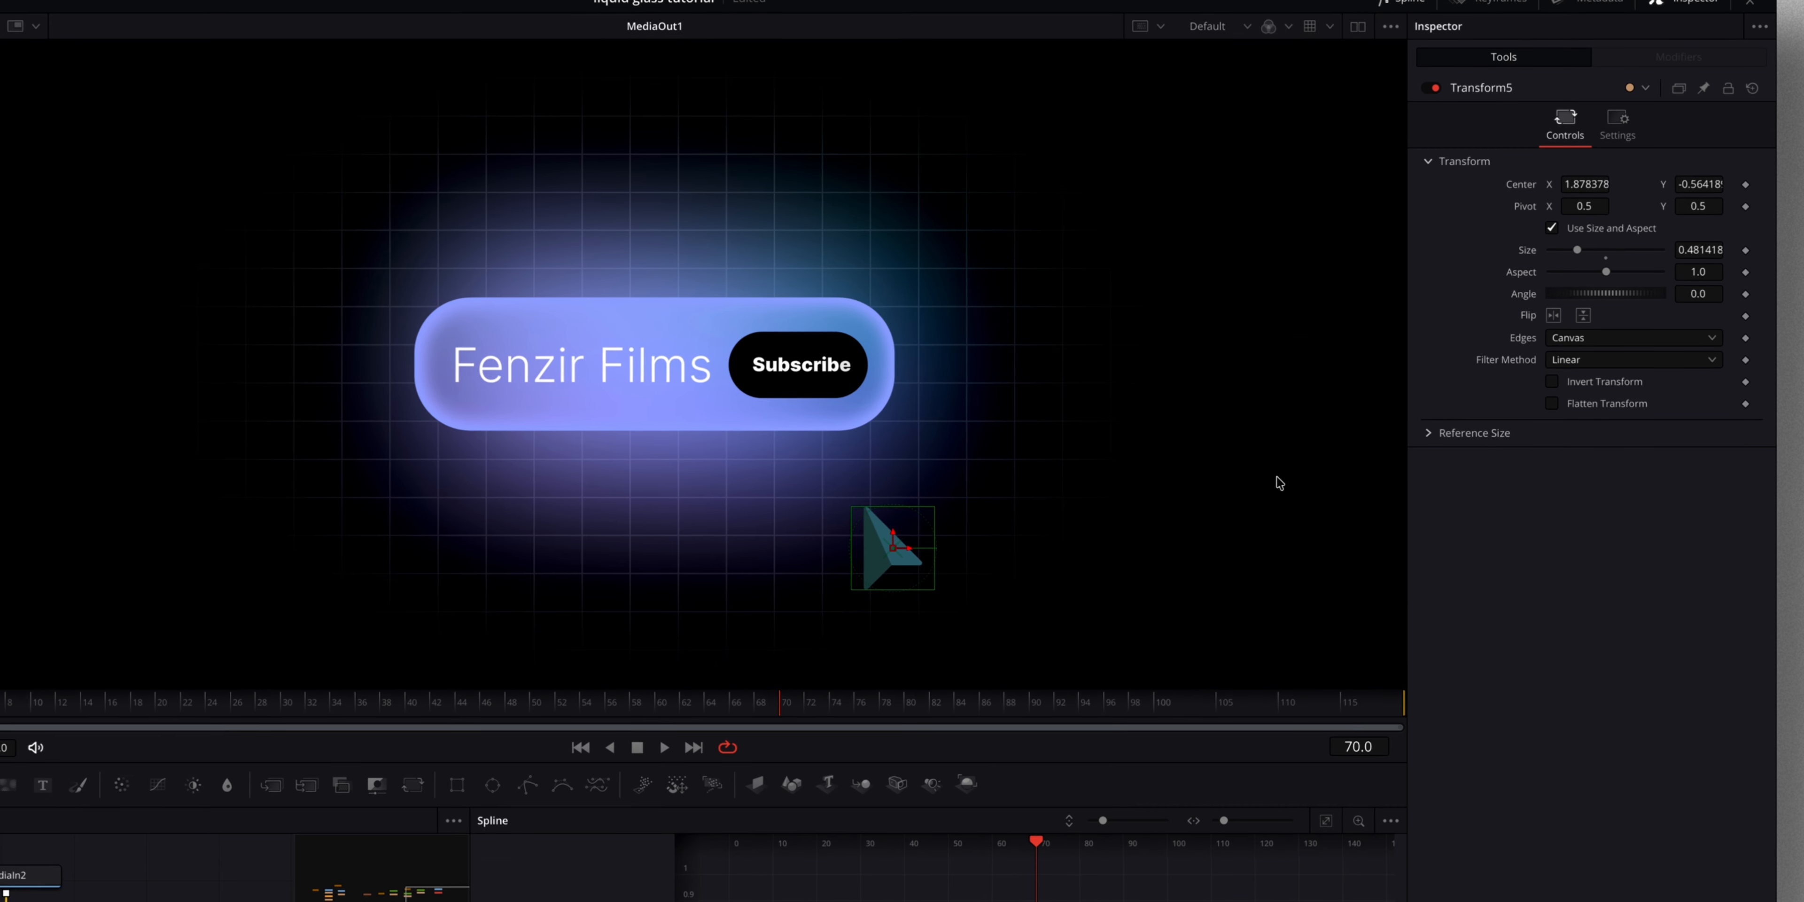
pyautogui.click(1746, 185)
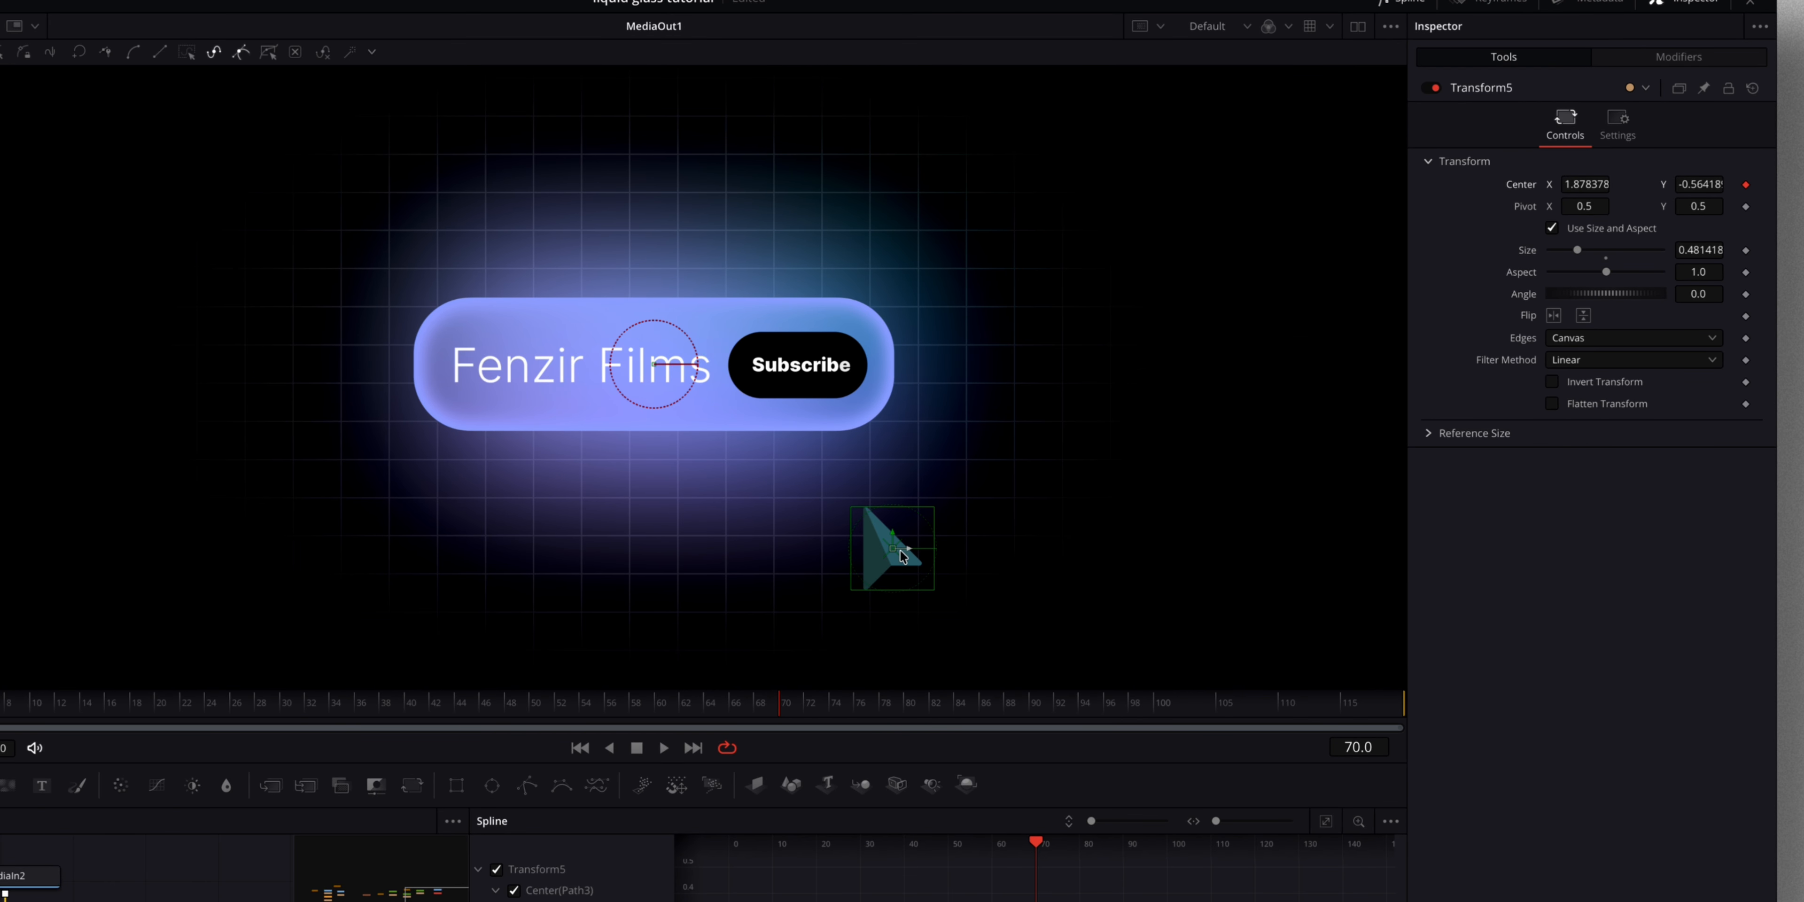
pyautogui.moveTo(893, 555); pyautogui.dragTo(1358, 651)
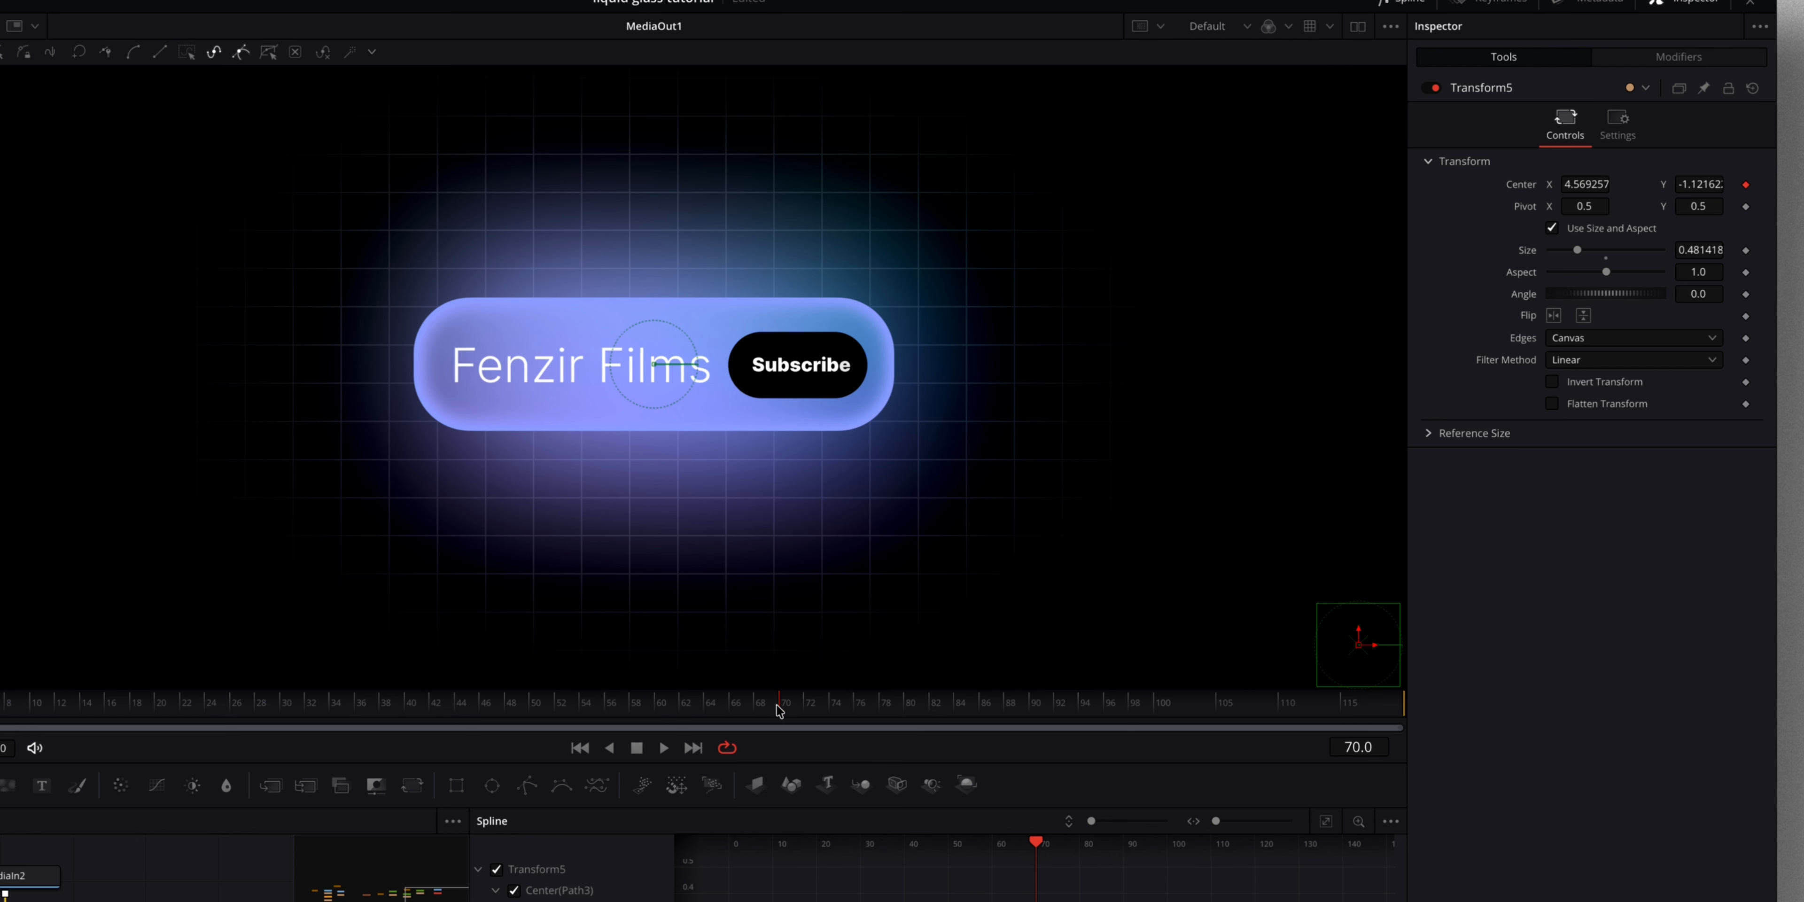
# - At frame 78, move the cursor onto the Subscribe pill at about X 1.488, Y 0.125, and bend its motion path into a smooth curve
pyautogui.moveTo(779, 710); pyautogui.dragTo(891, 713)
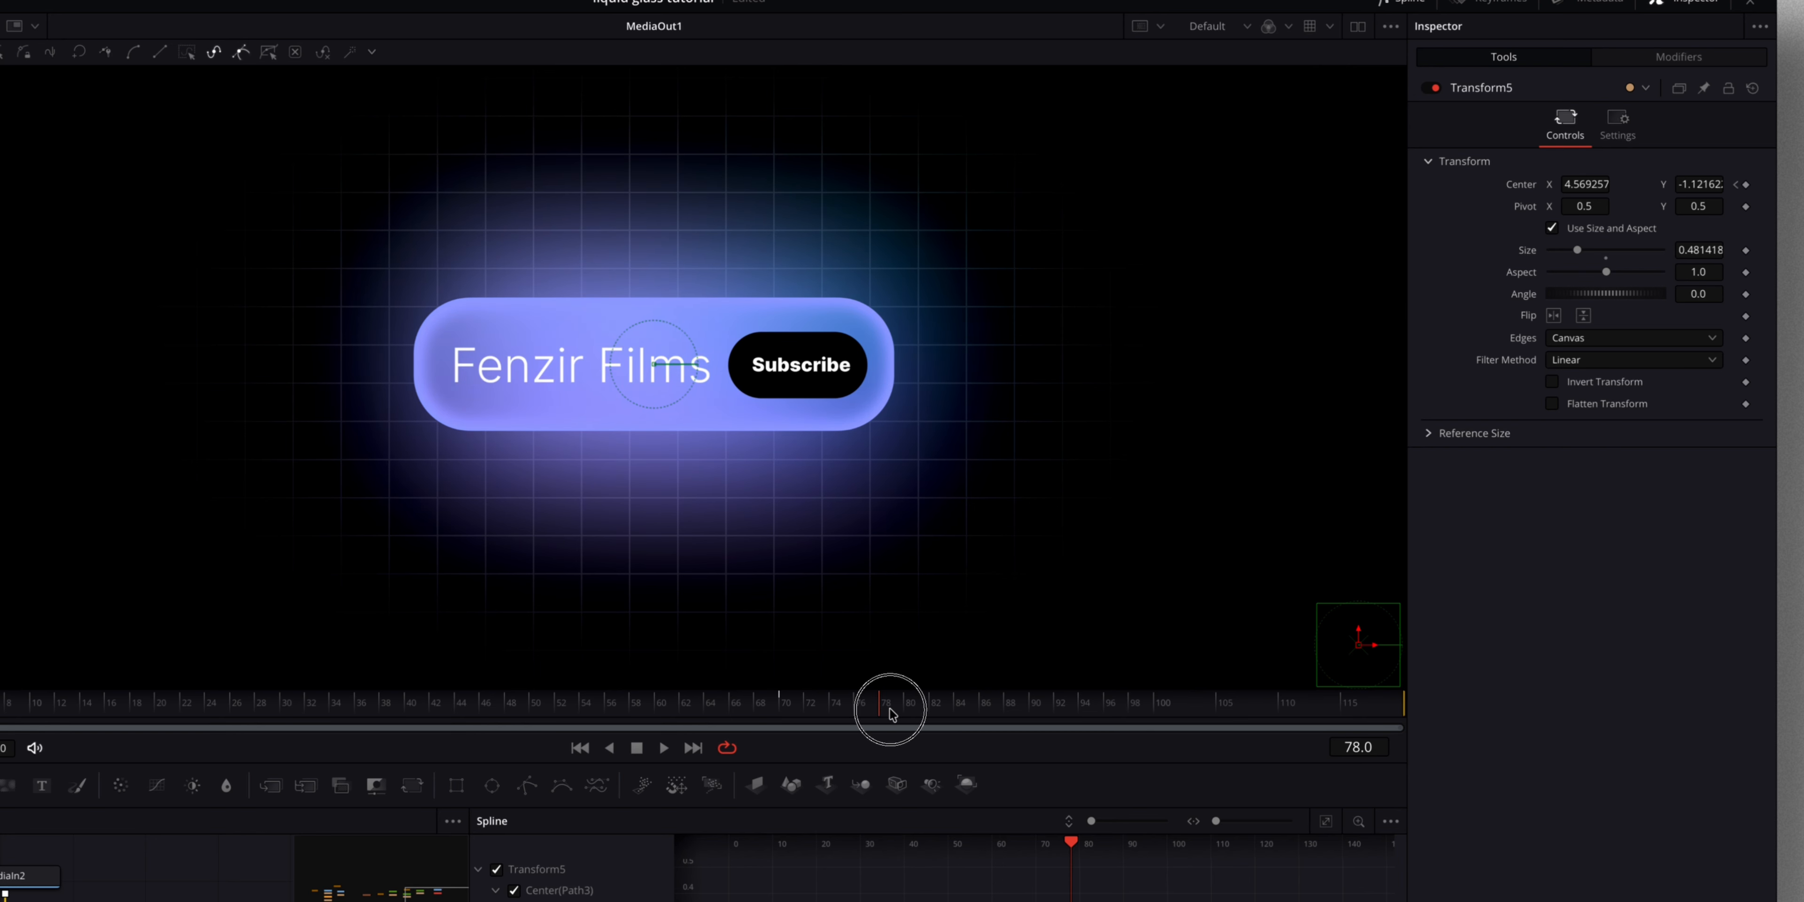
pyautogui.moveTo(1353, 647); pyautogui.dragTo(824, 434)
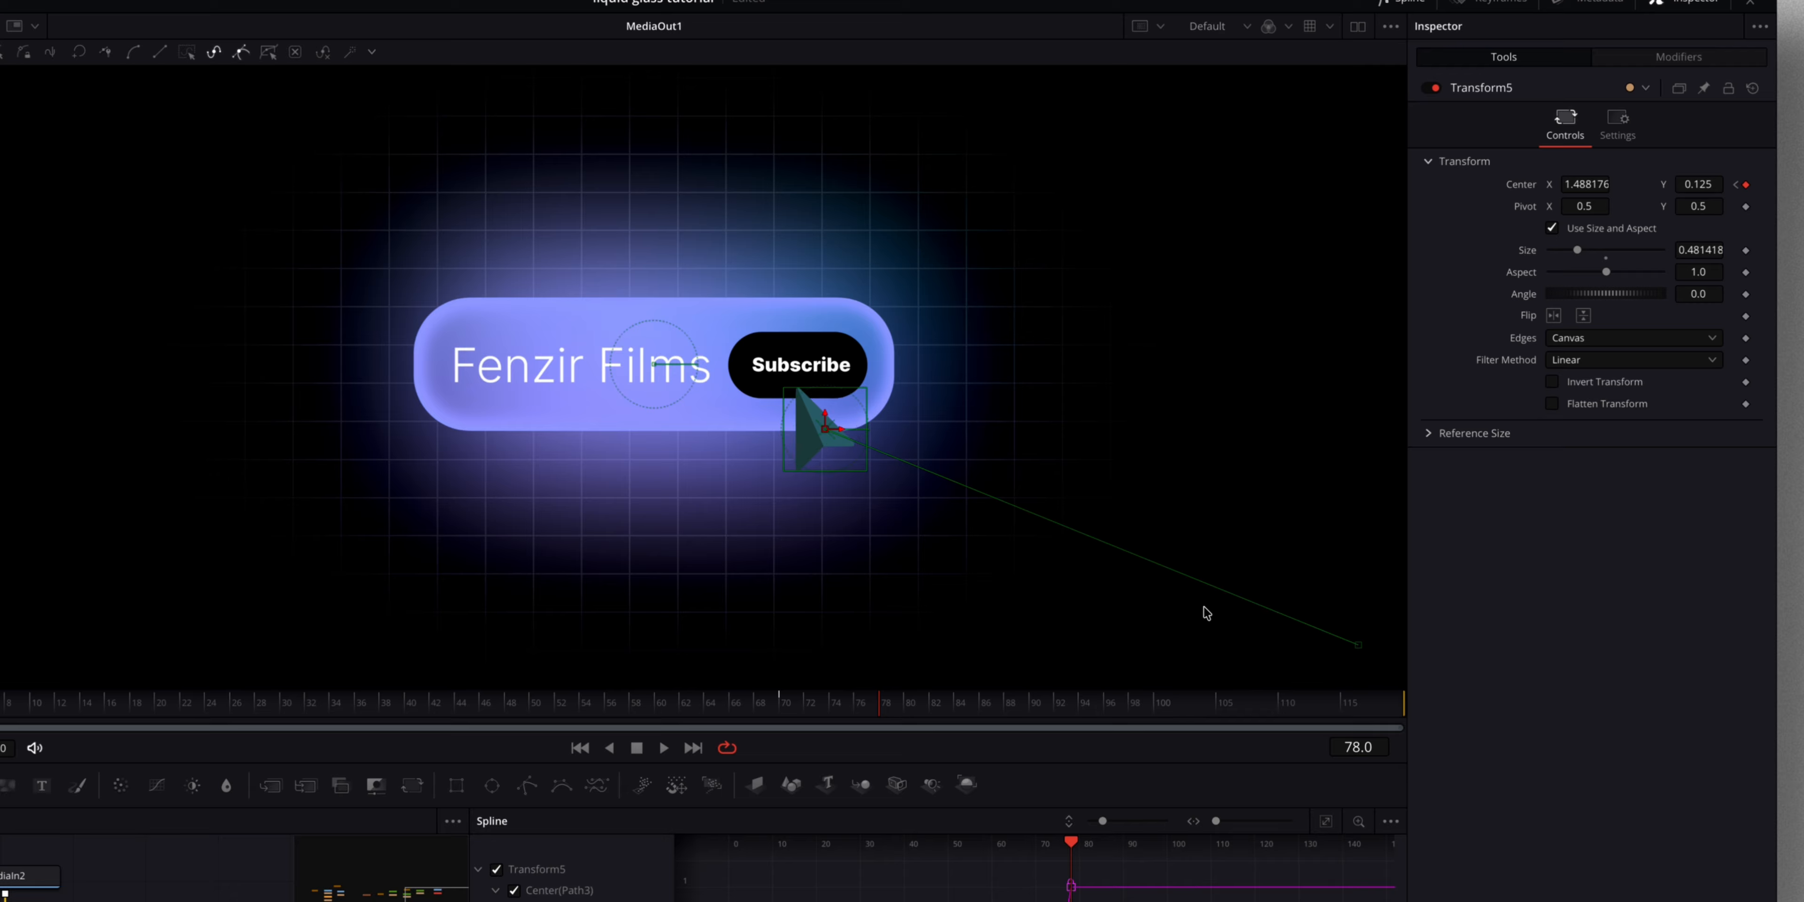
pyautogui.moveTo(1063, 536); pyautogui.dragTo(1050, 564)
pyautogui.click(133, 53)
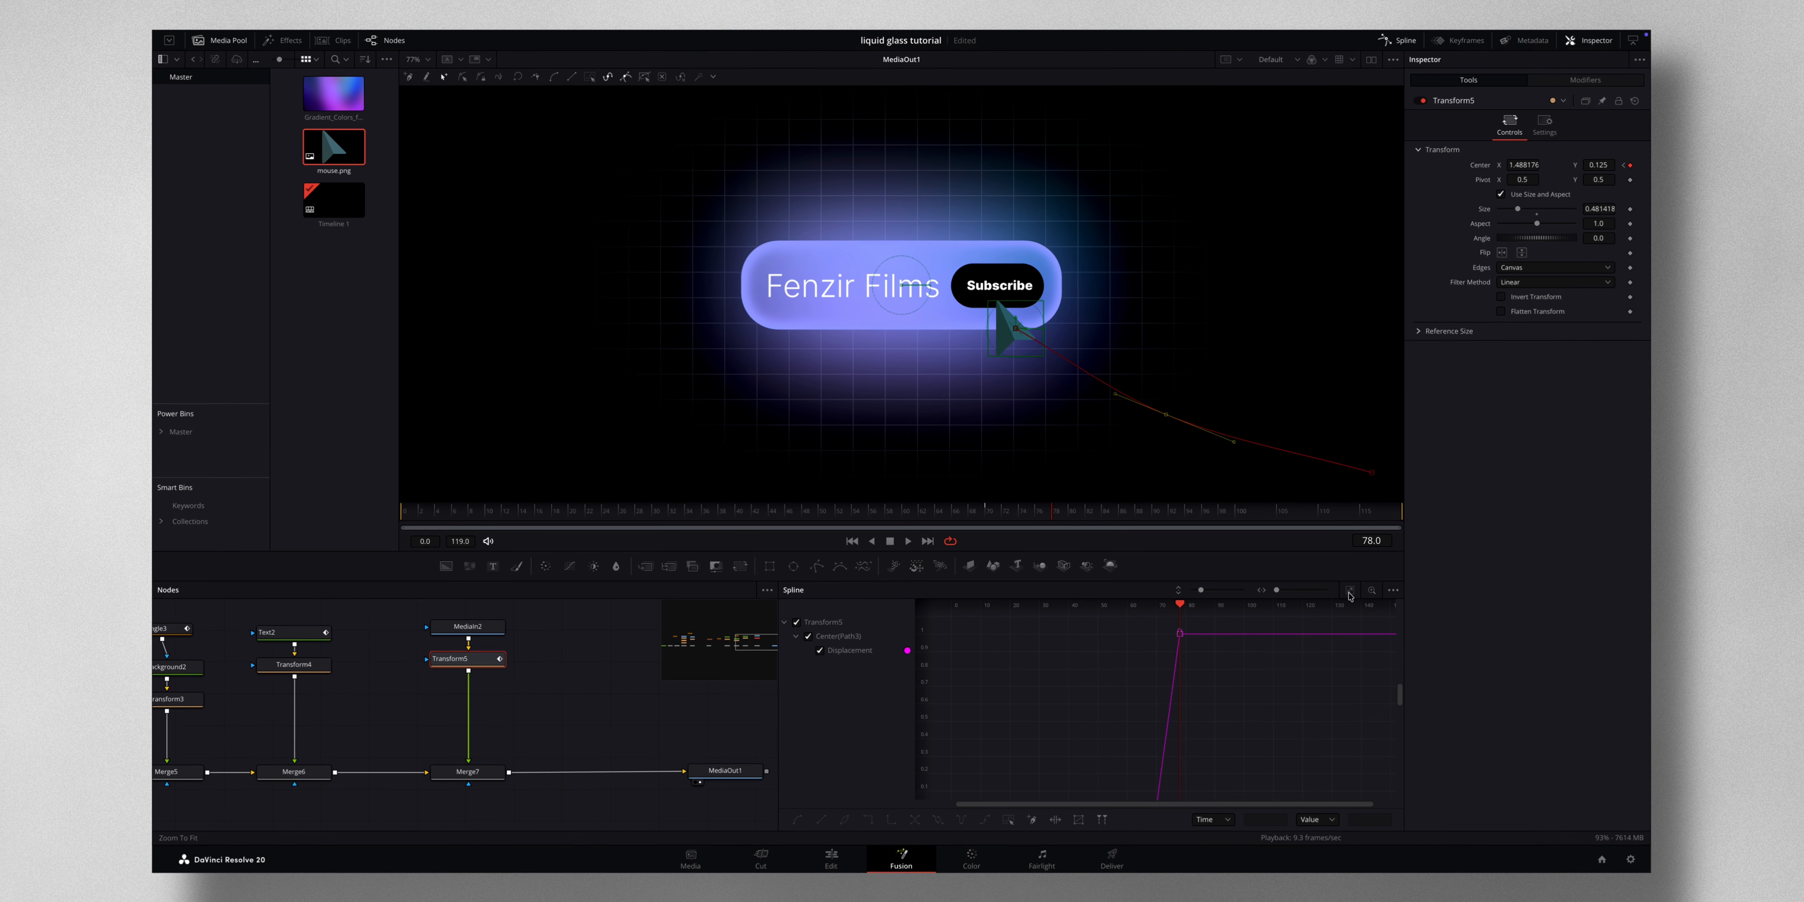
# - Fit and smooth the cursor's Displacement curve, set its Ease In to 86.1, and scrub through the movement
pyautogui.click(1326, 821)
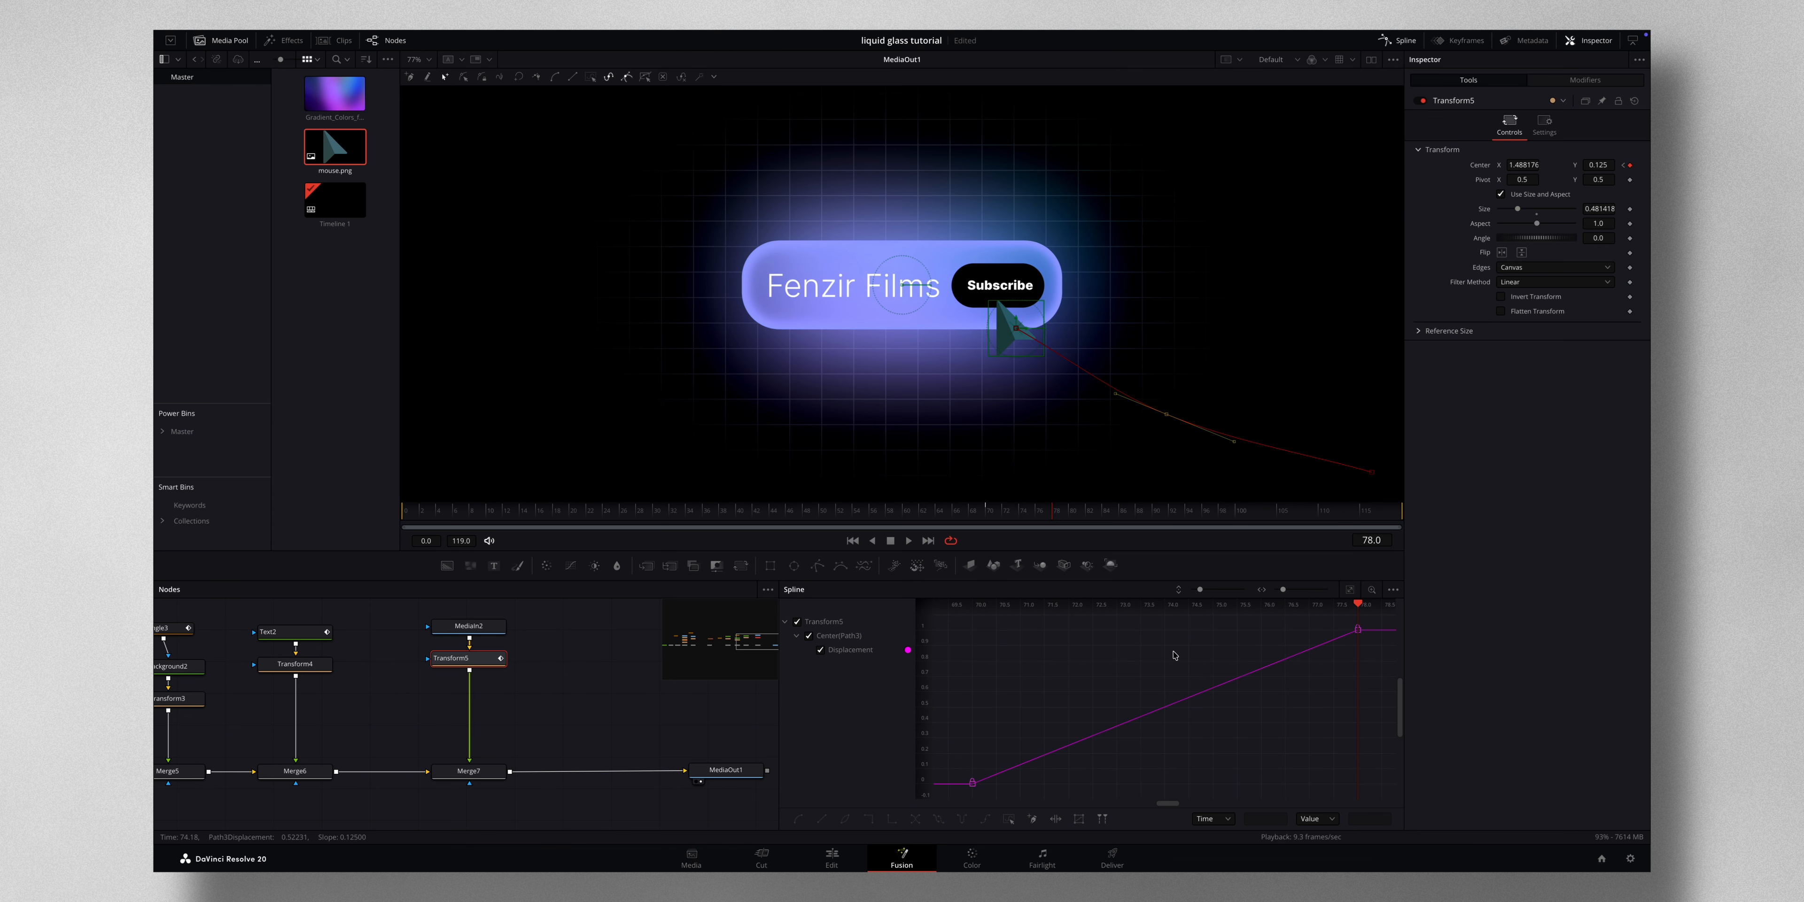
pyautogui.press('super+a')
pyautogui.press('s')
pyautogui.press('t')
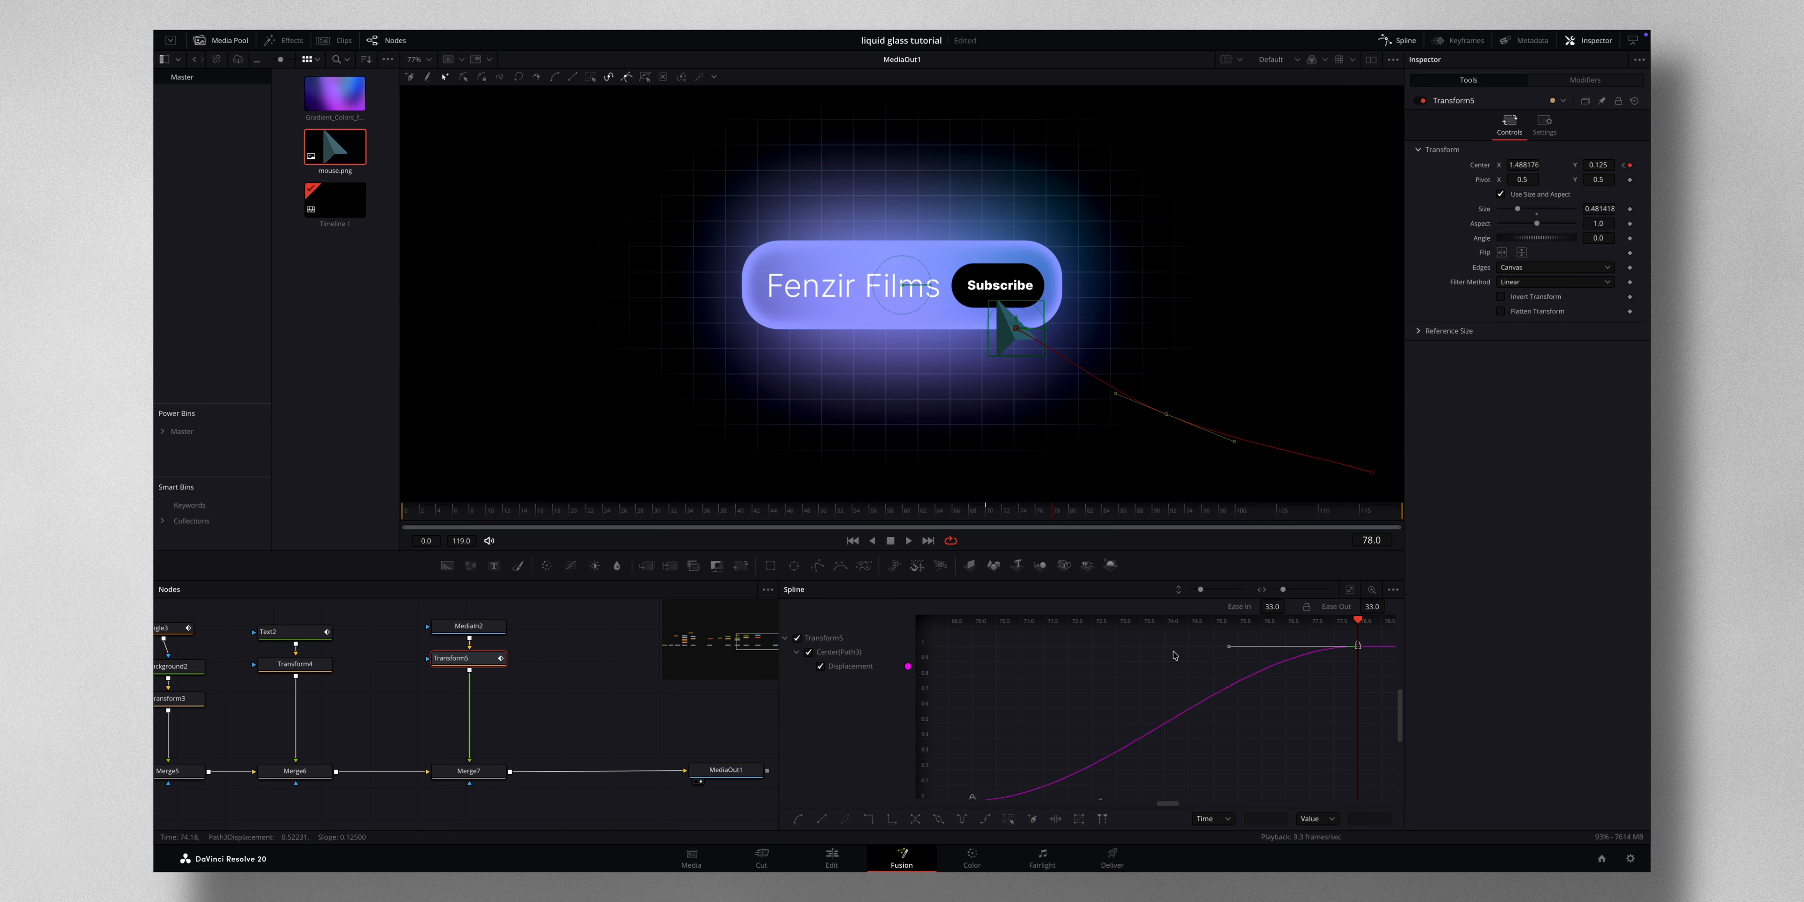
pyautogui.moveTo(1269, 609); pyautogui.dragTo(1444, 611)
pyautogui.moveTo(992, 522); pyautogui.dragTo(1089, 523)
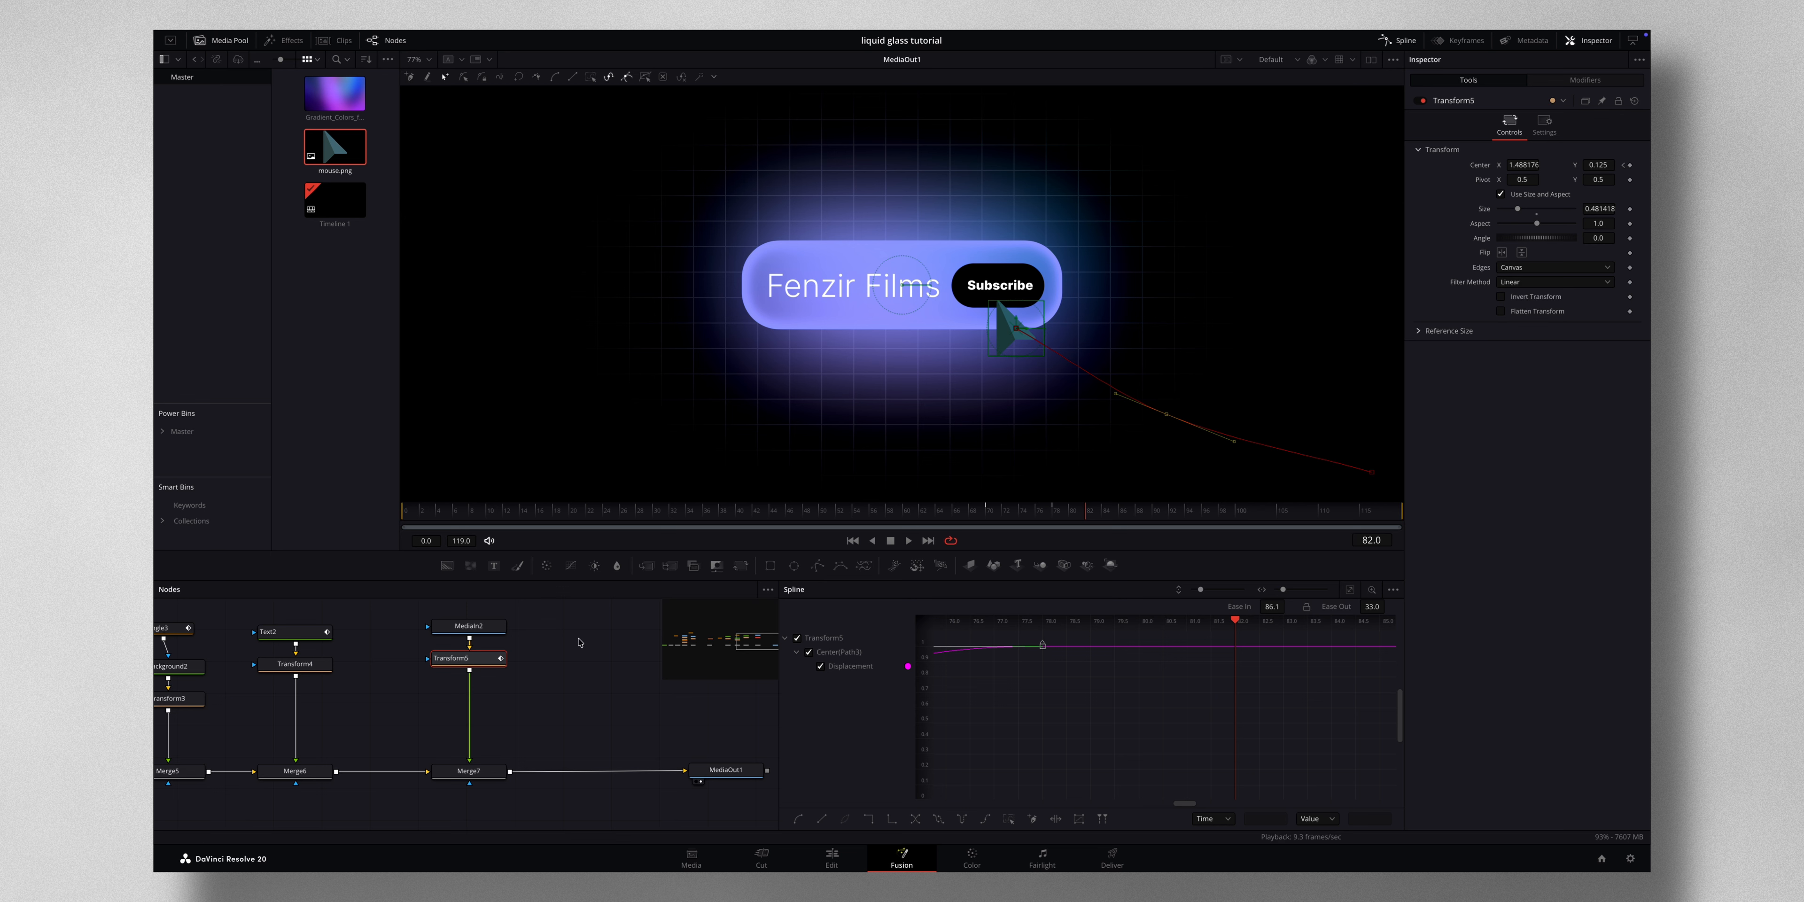
# - Add a Camera Shake node after Transform5
pyautogui.click(490, 659)
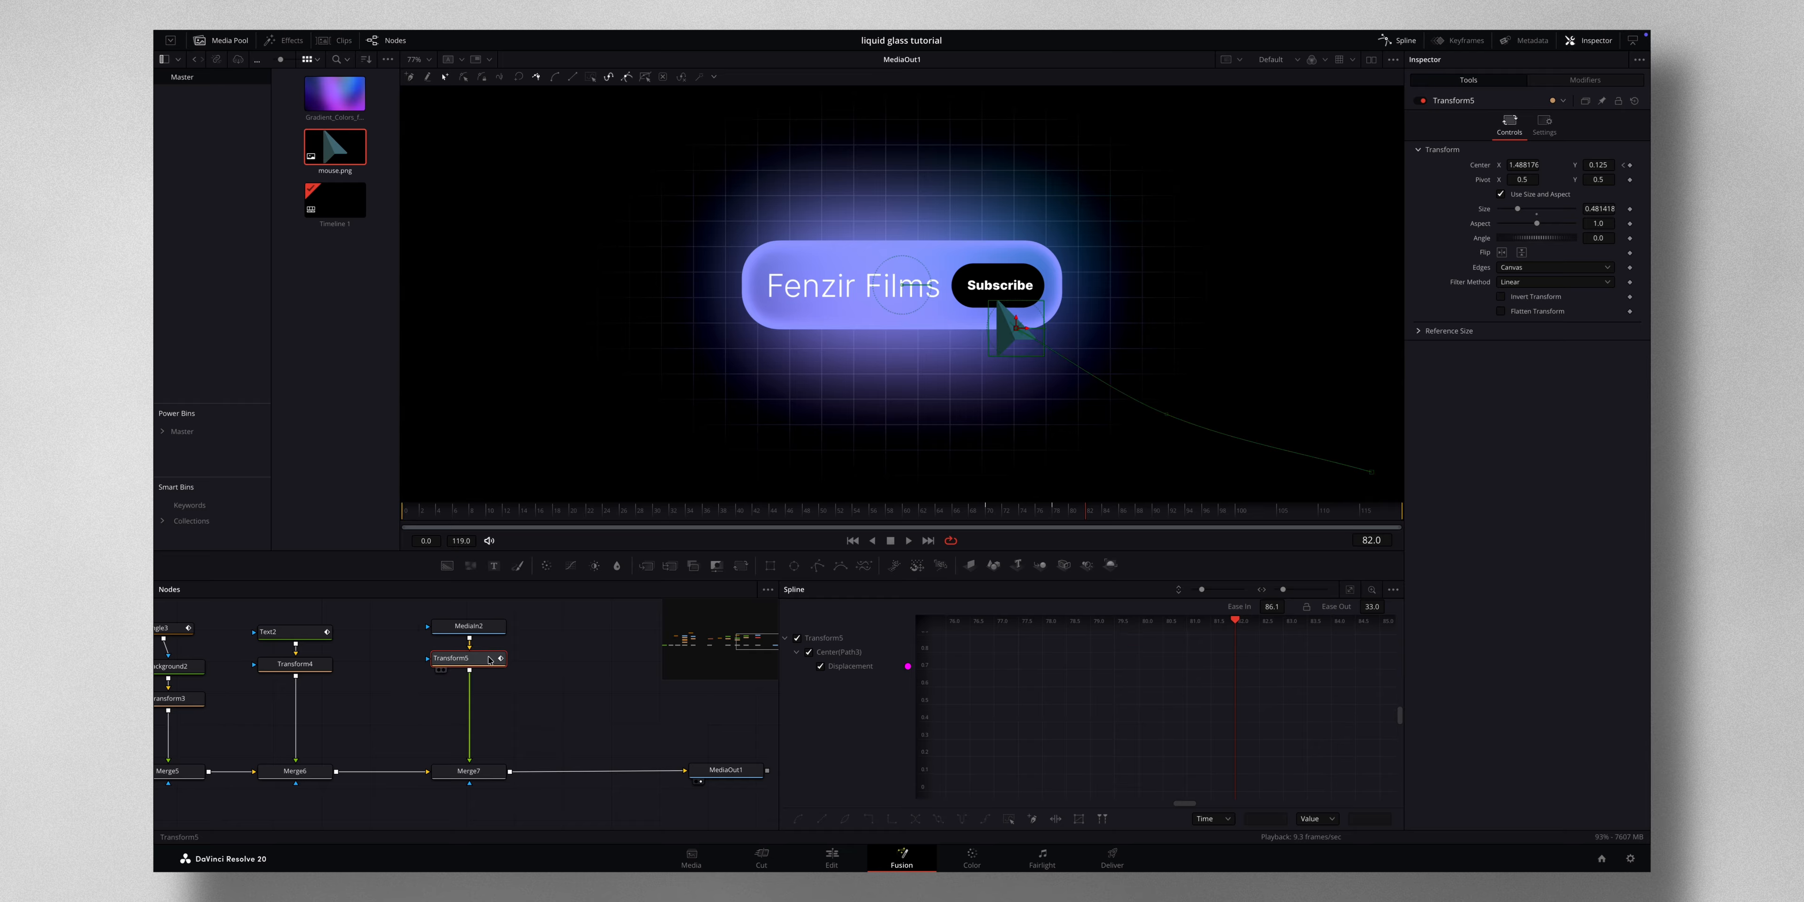
pyautogui.hotkey('shift', 'space')
pyautogui.write('Camera Shake')
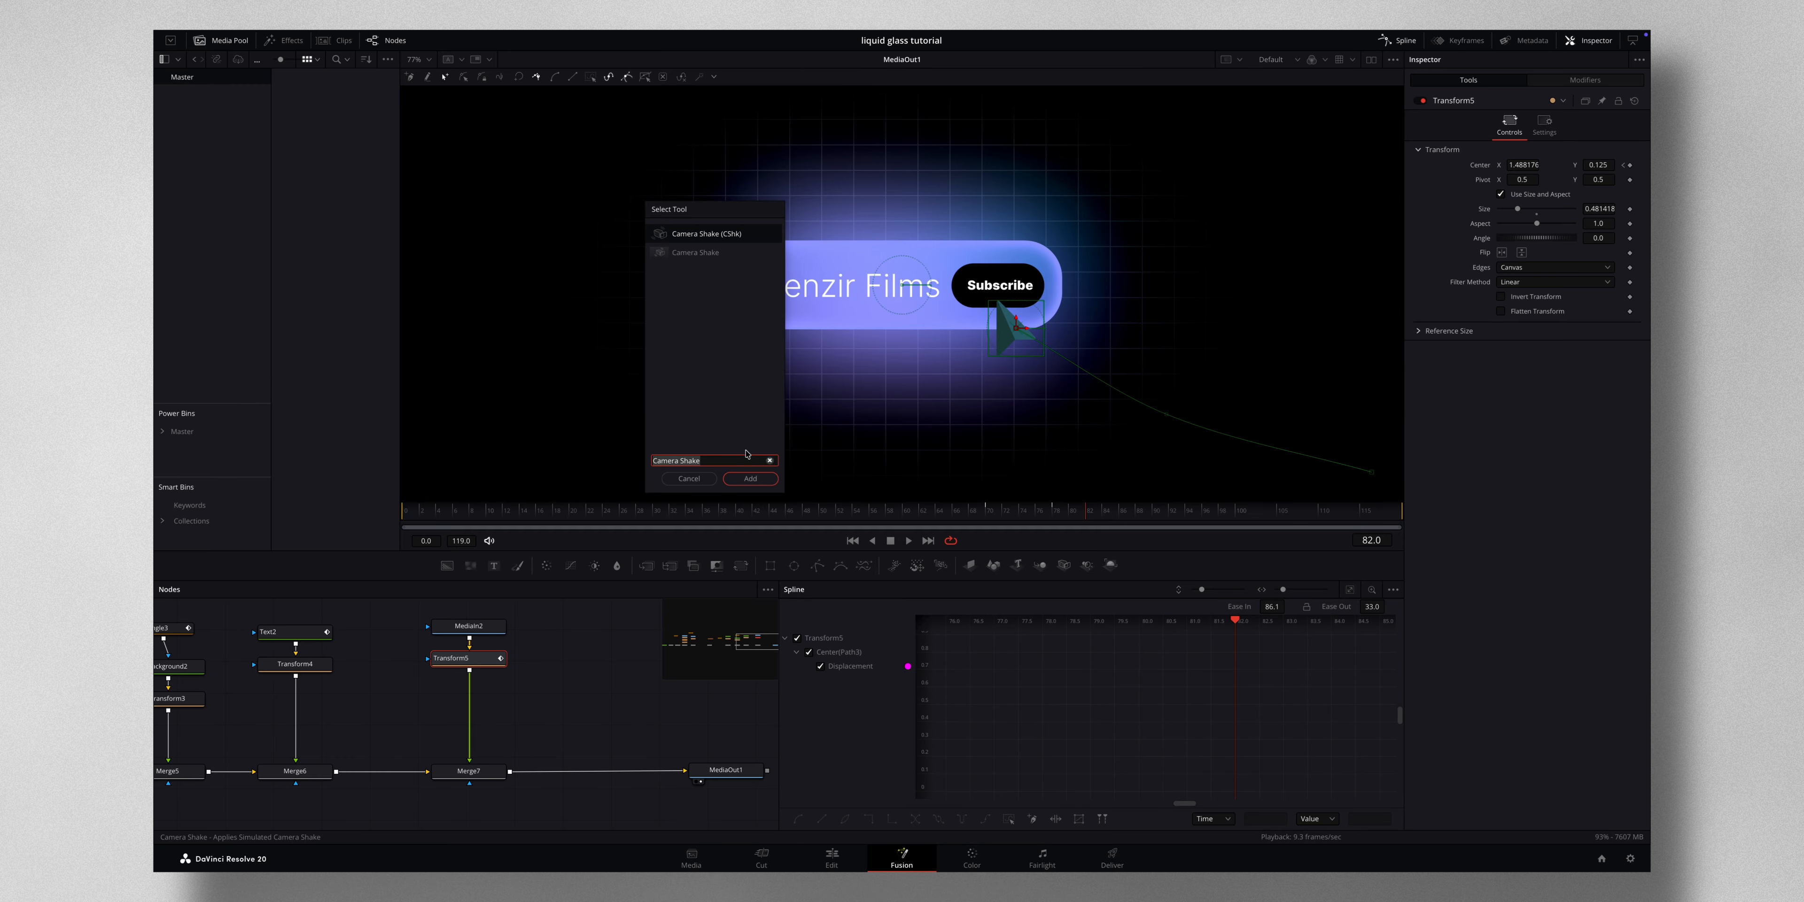
pyautogui.click(750, 478)
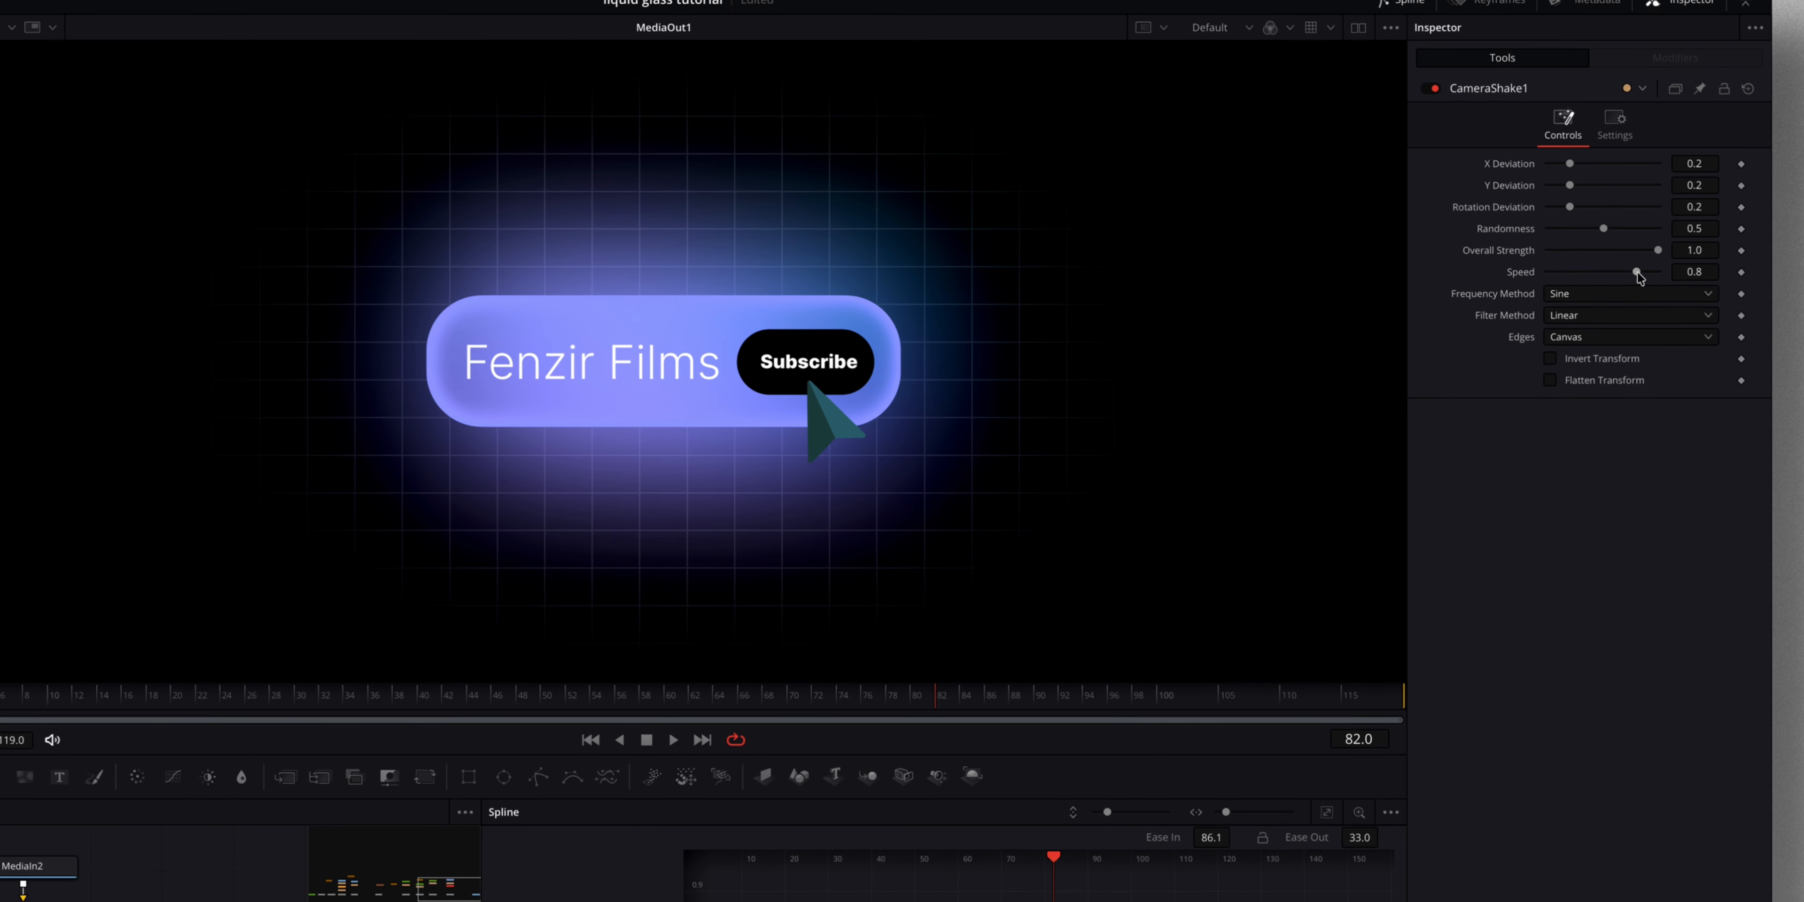
# - Set the camera shake's Speed to 0.008 and Overall Strength to 0.142, and preview the cursor's drift
pyautogui.moveTo(1554, 225); pyautogui.dragTo(1532, 227)
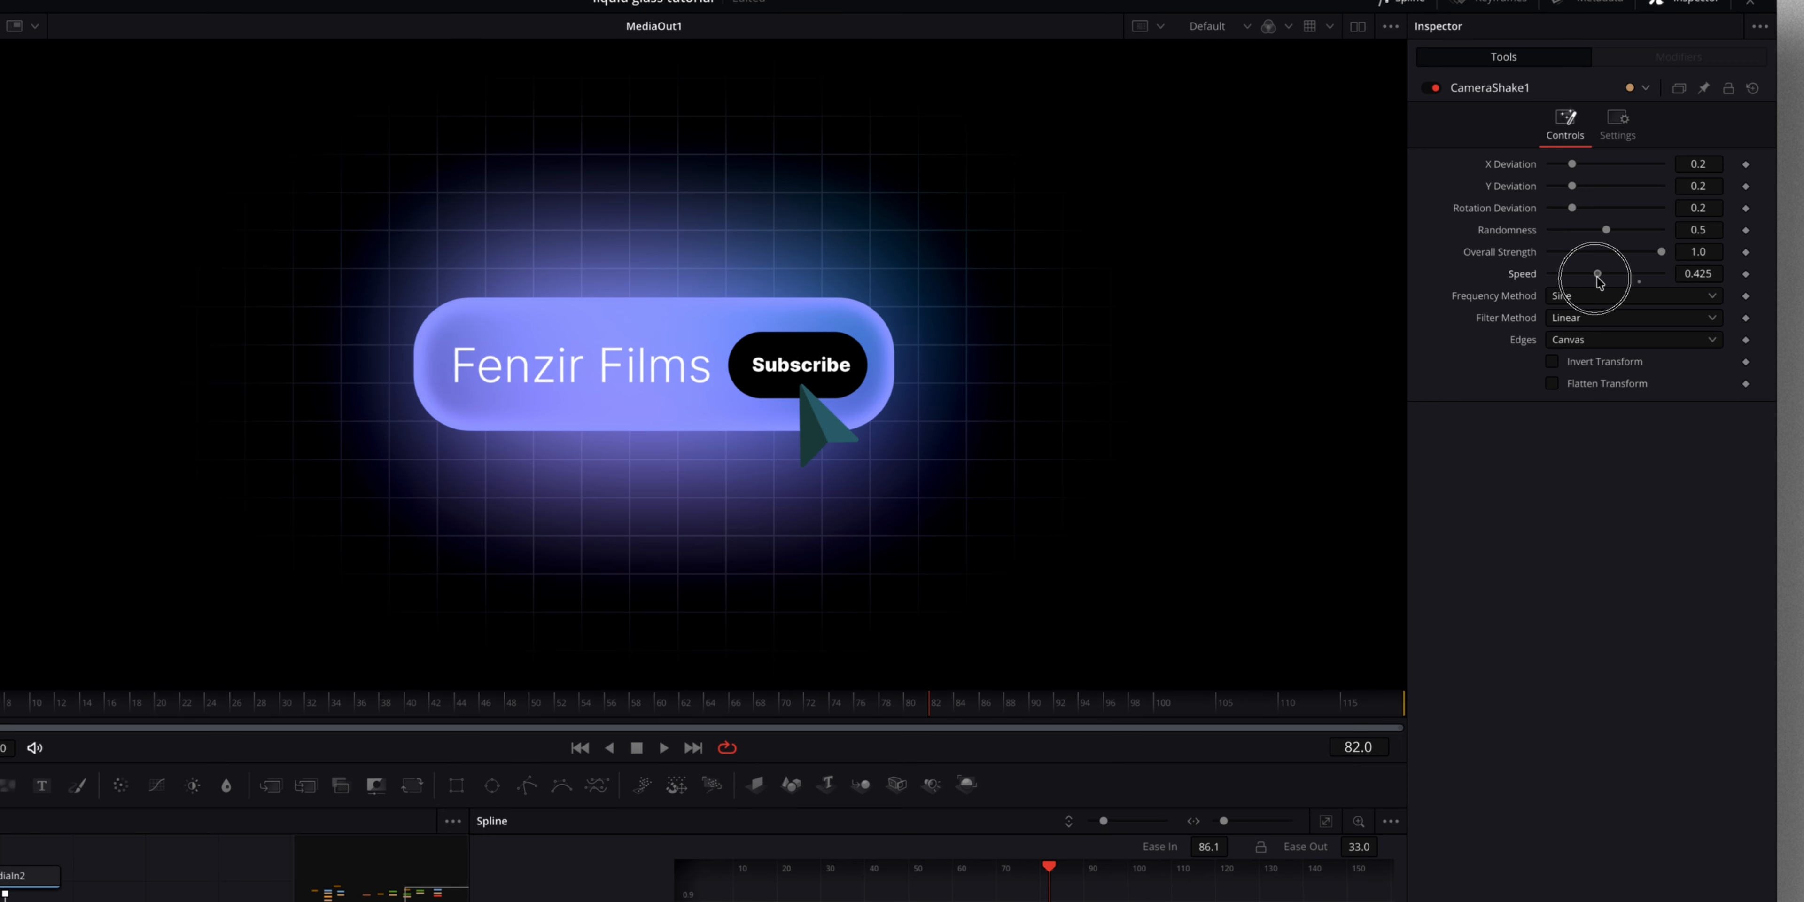
pyautogui.moveTo(1598, 280); pyautogui.dragTo(1551, 278)
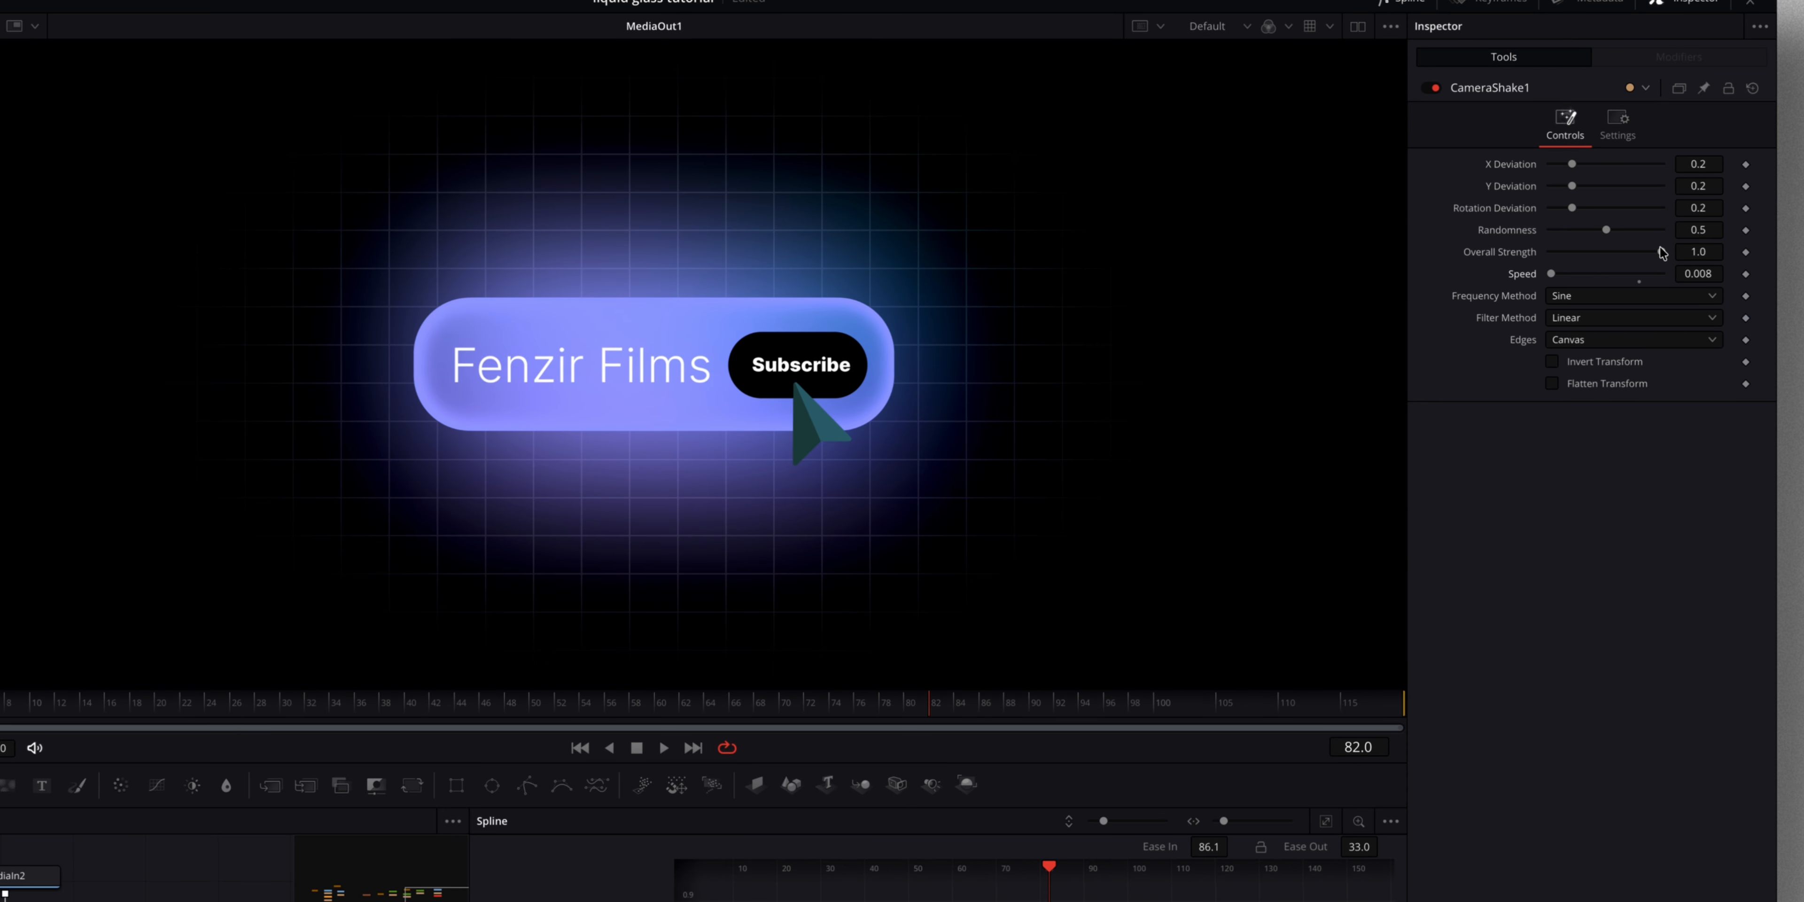
pyautogui.moveTo(1663, 252); pyautogui.dragTo(1567, 263)
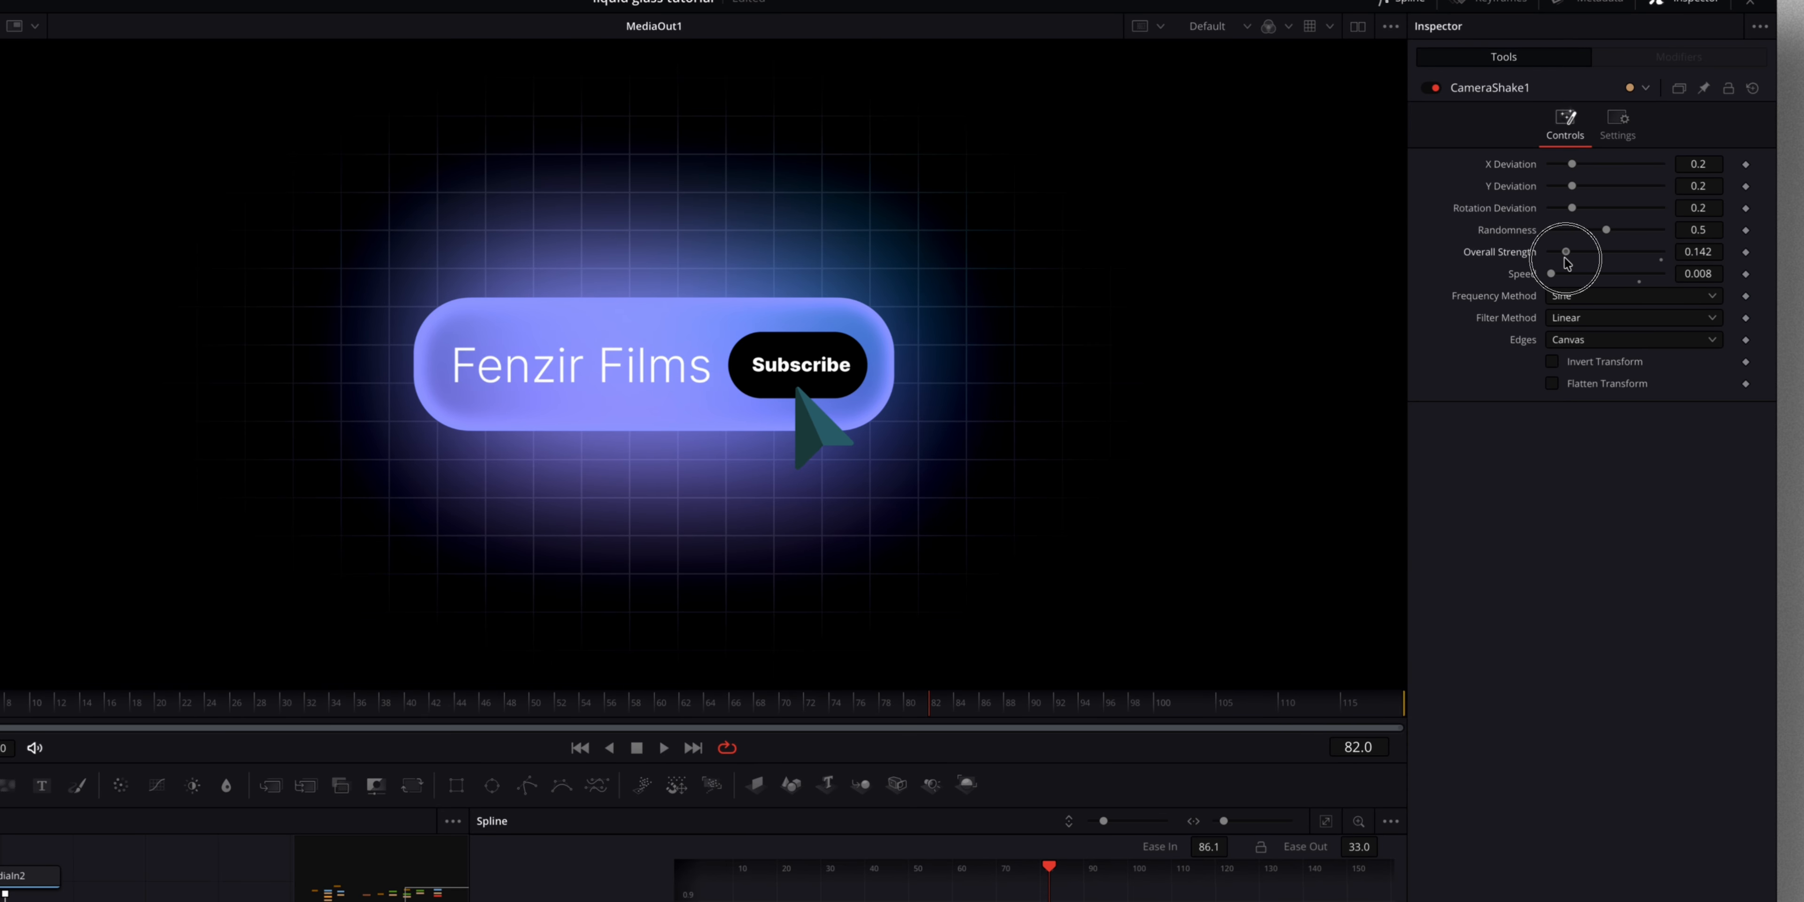
pyautogui.moveTo(713, 701); pyautogui.dragTo(1180, 713)
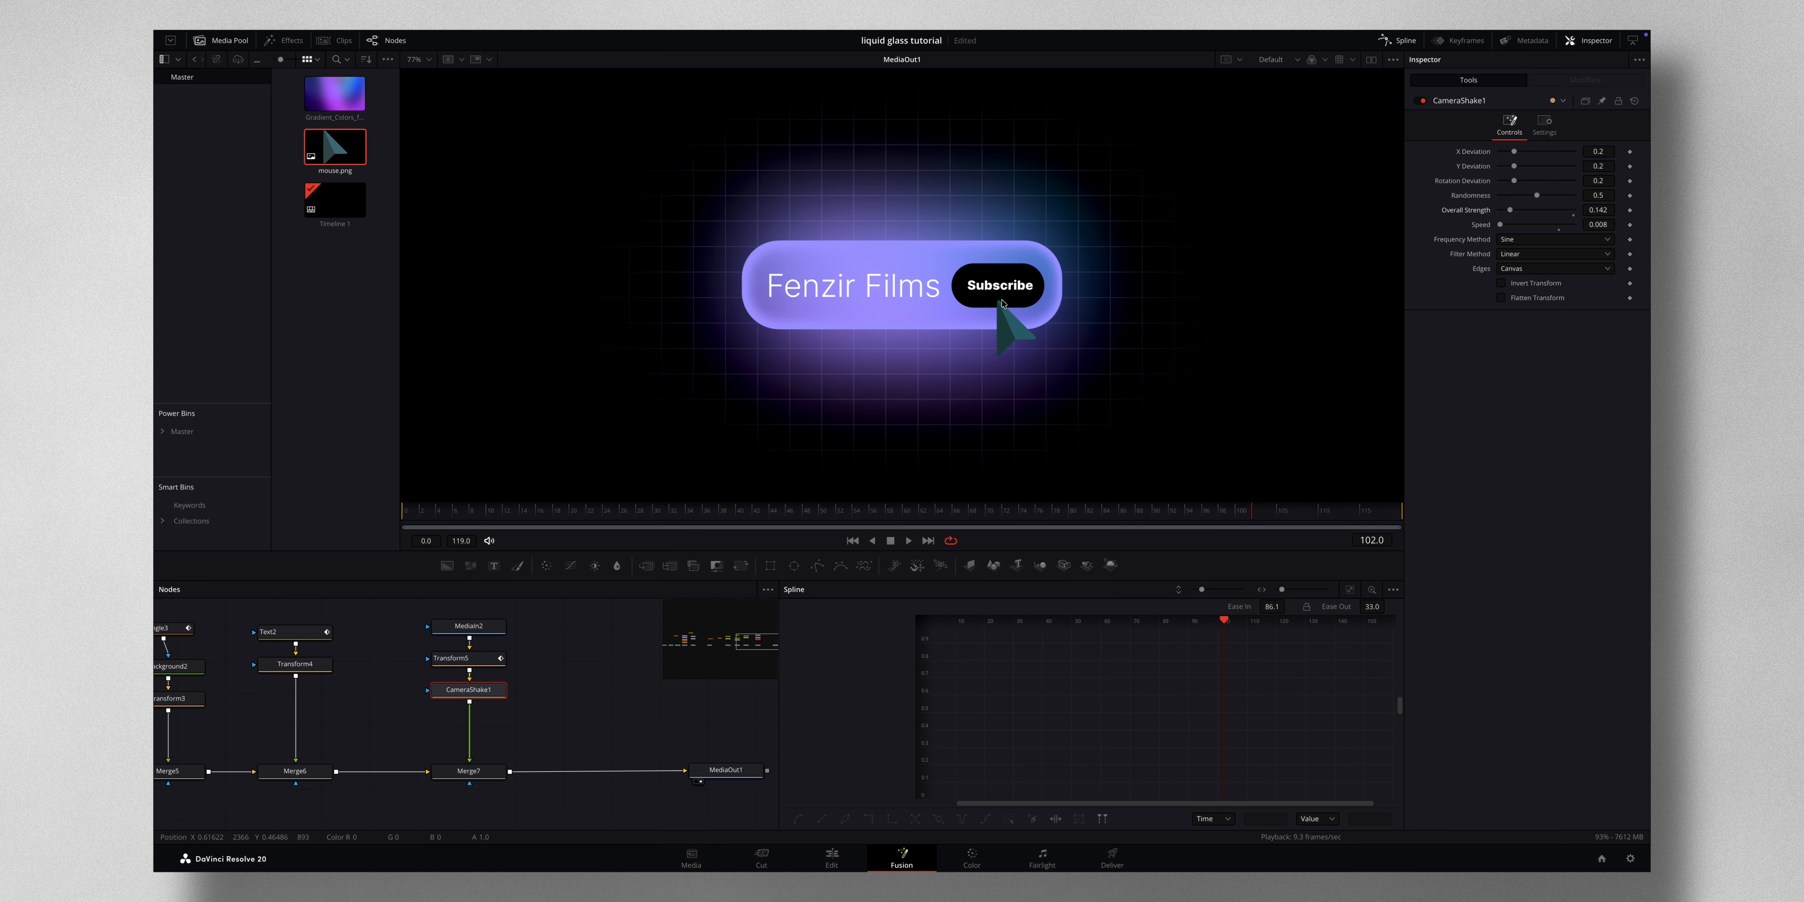
# - Keyframe the black color of the Subscribe pill's Background2 node just before frame 77, as the cursor arrives
pyautogui.hscroll(-5, 490, 696)
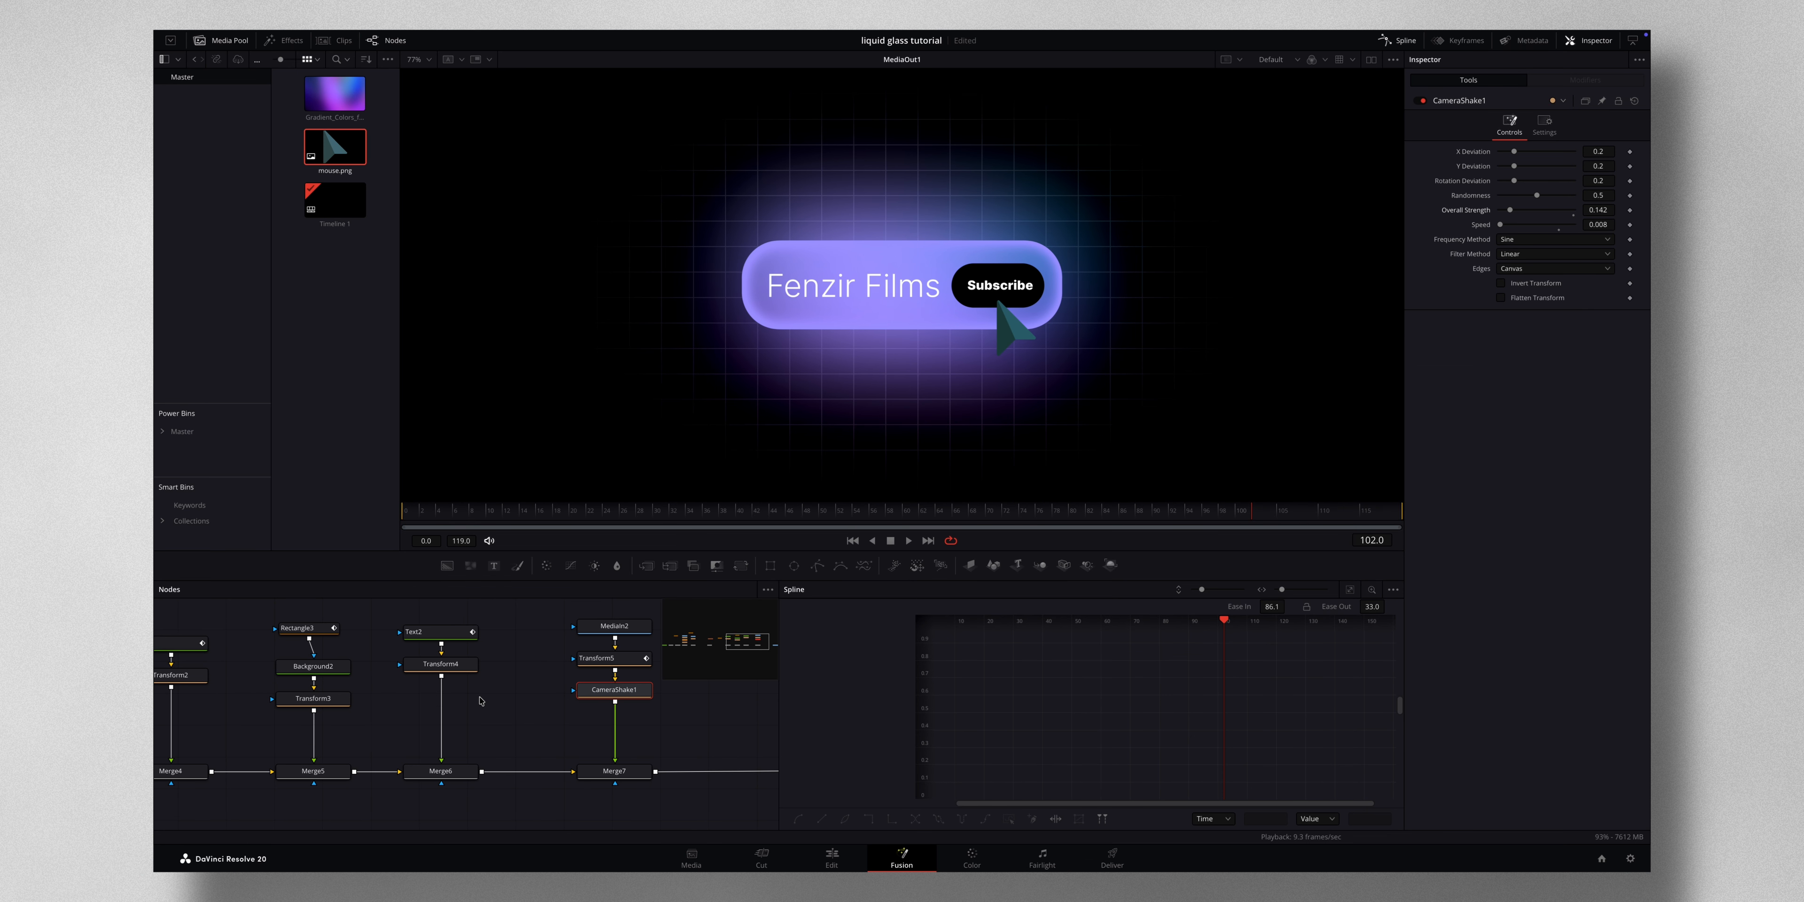
pyautogui.click(346, 633)
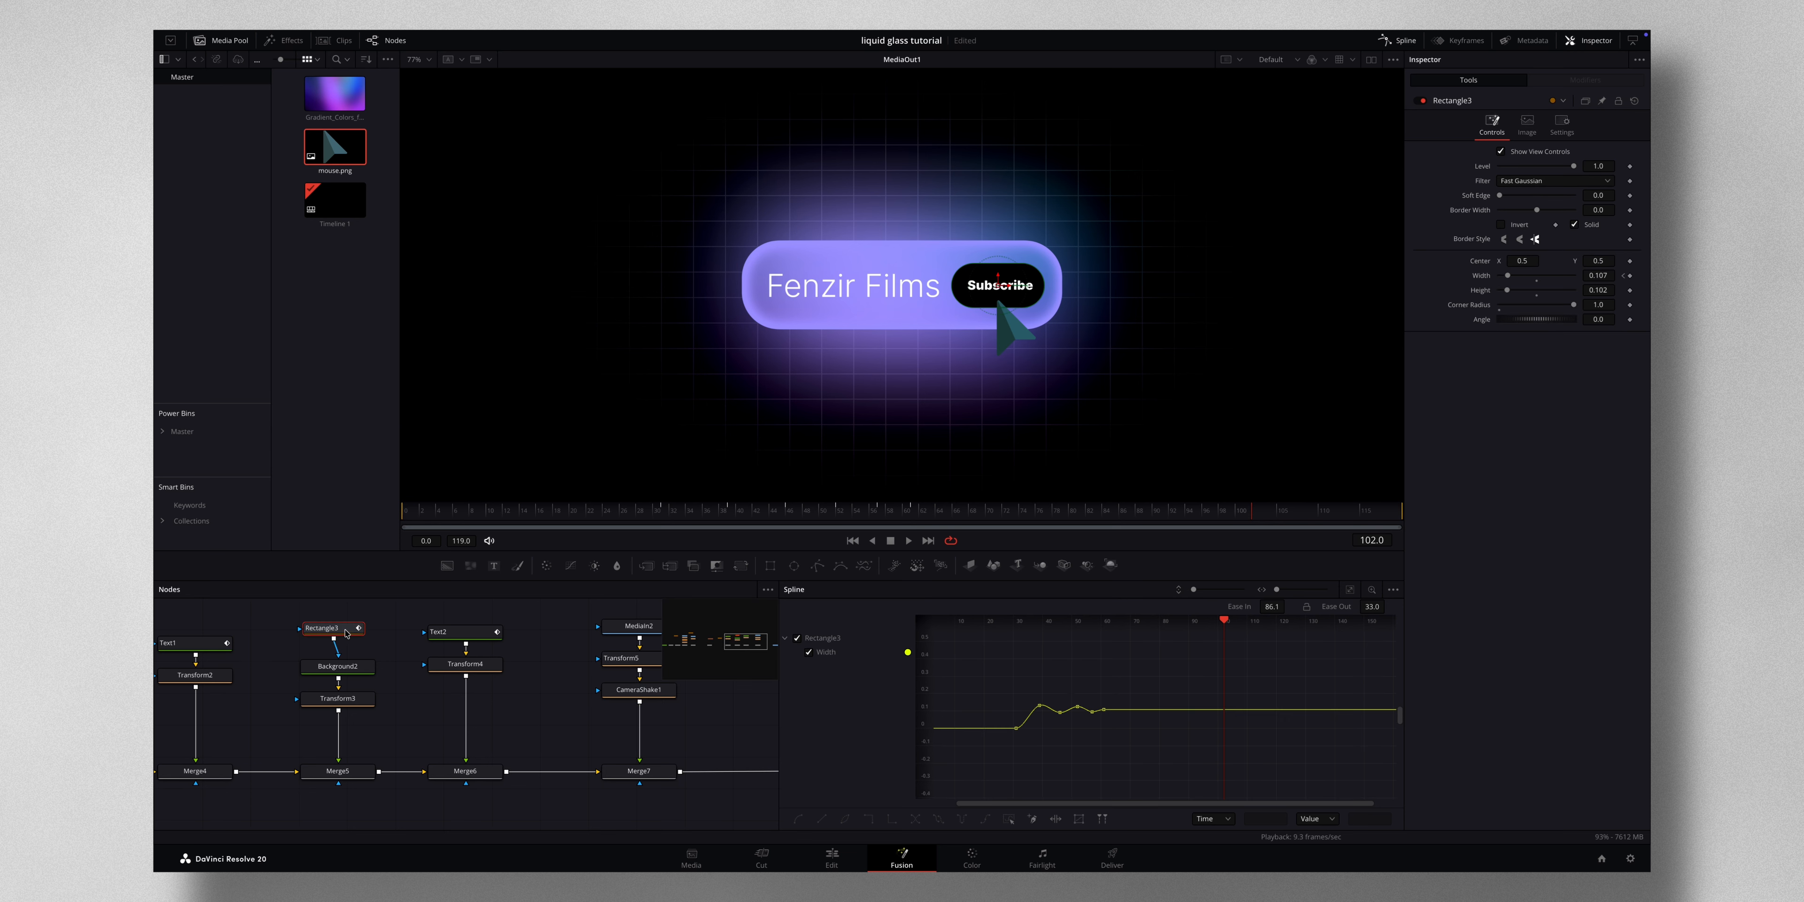
pyautogui.moveTo(932, 515); pyautogui.dragTo(1043, 517)
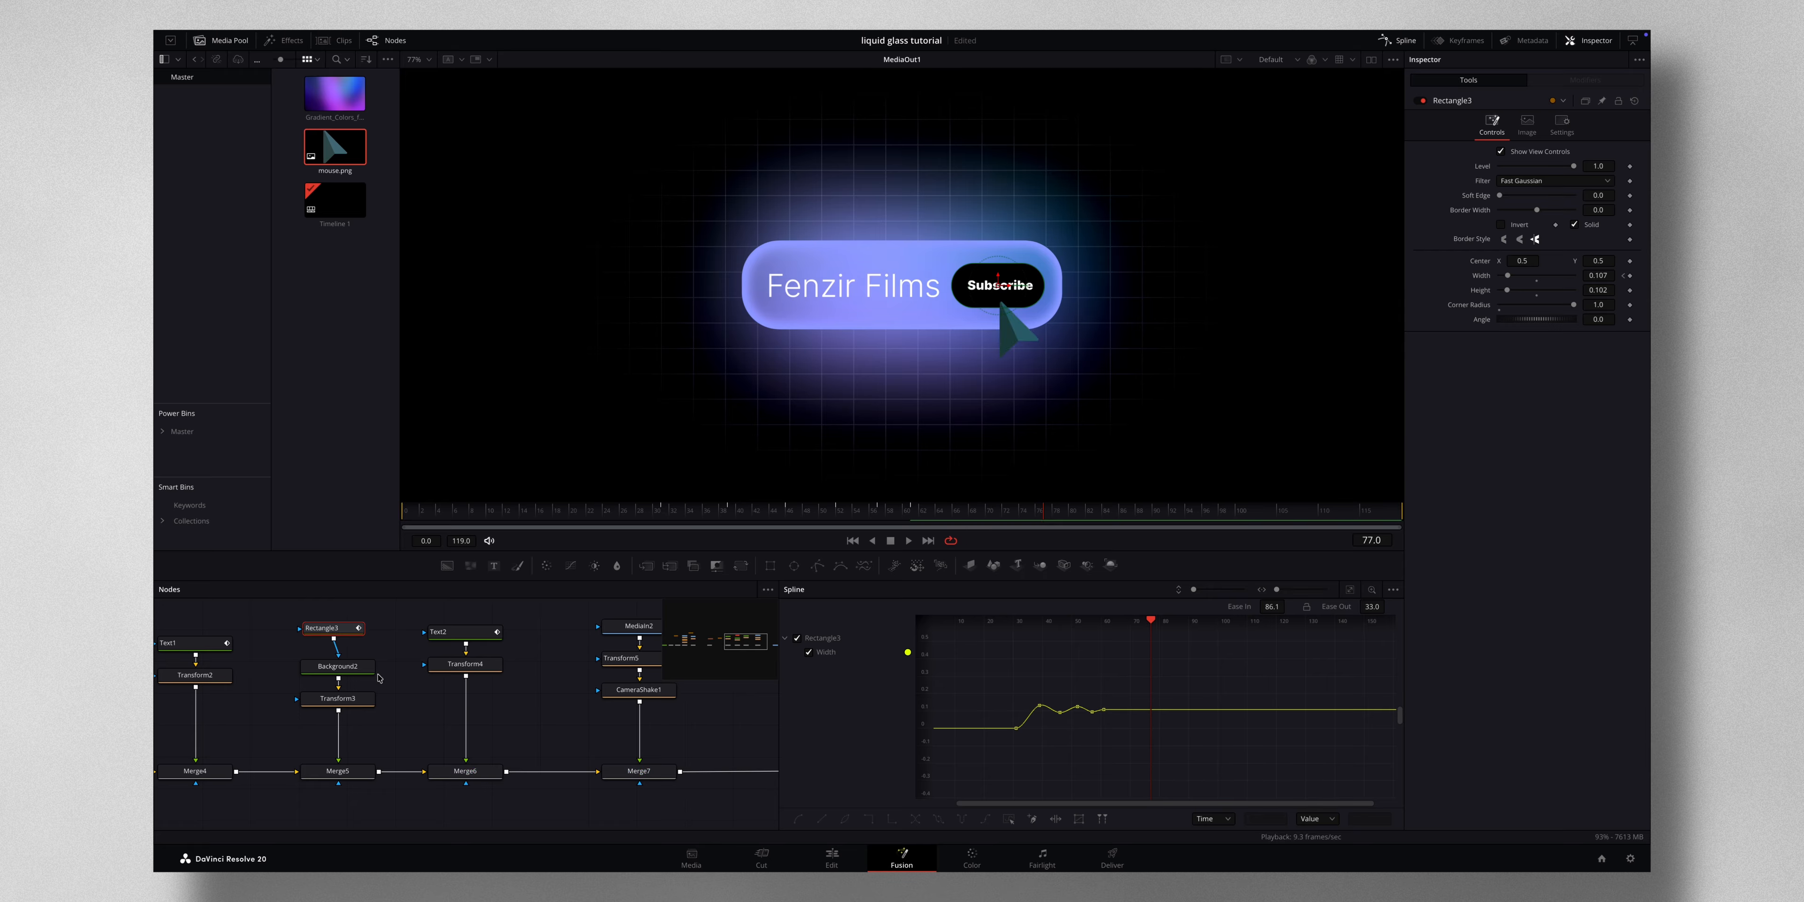
pyautogui.click(343, 670)
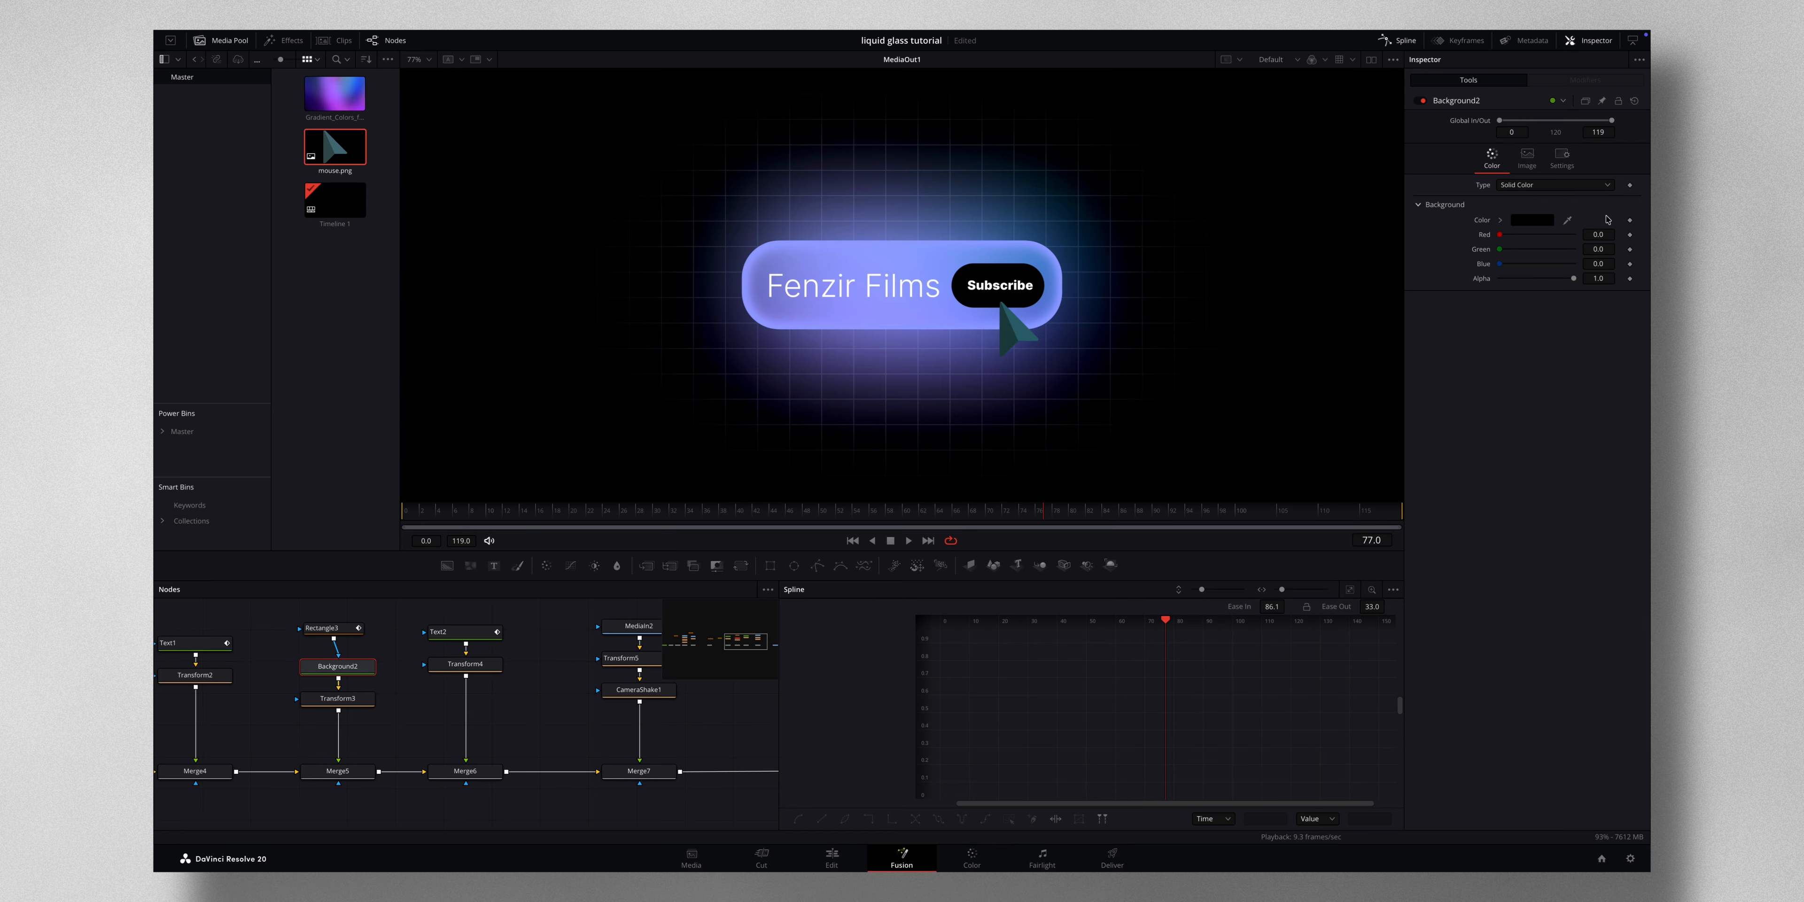
pyautogui.click(1630, 221)
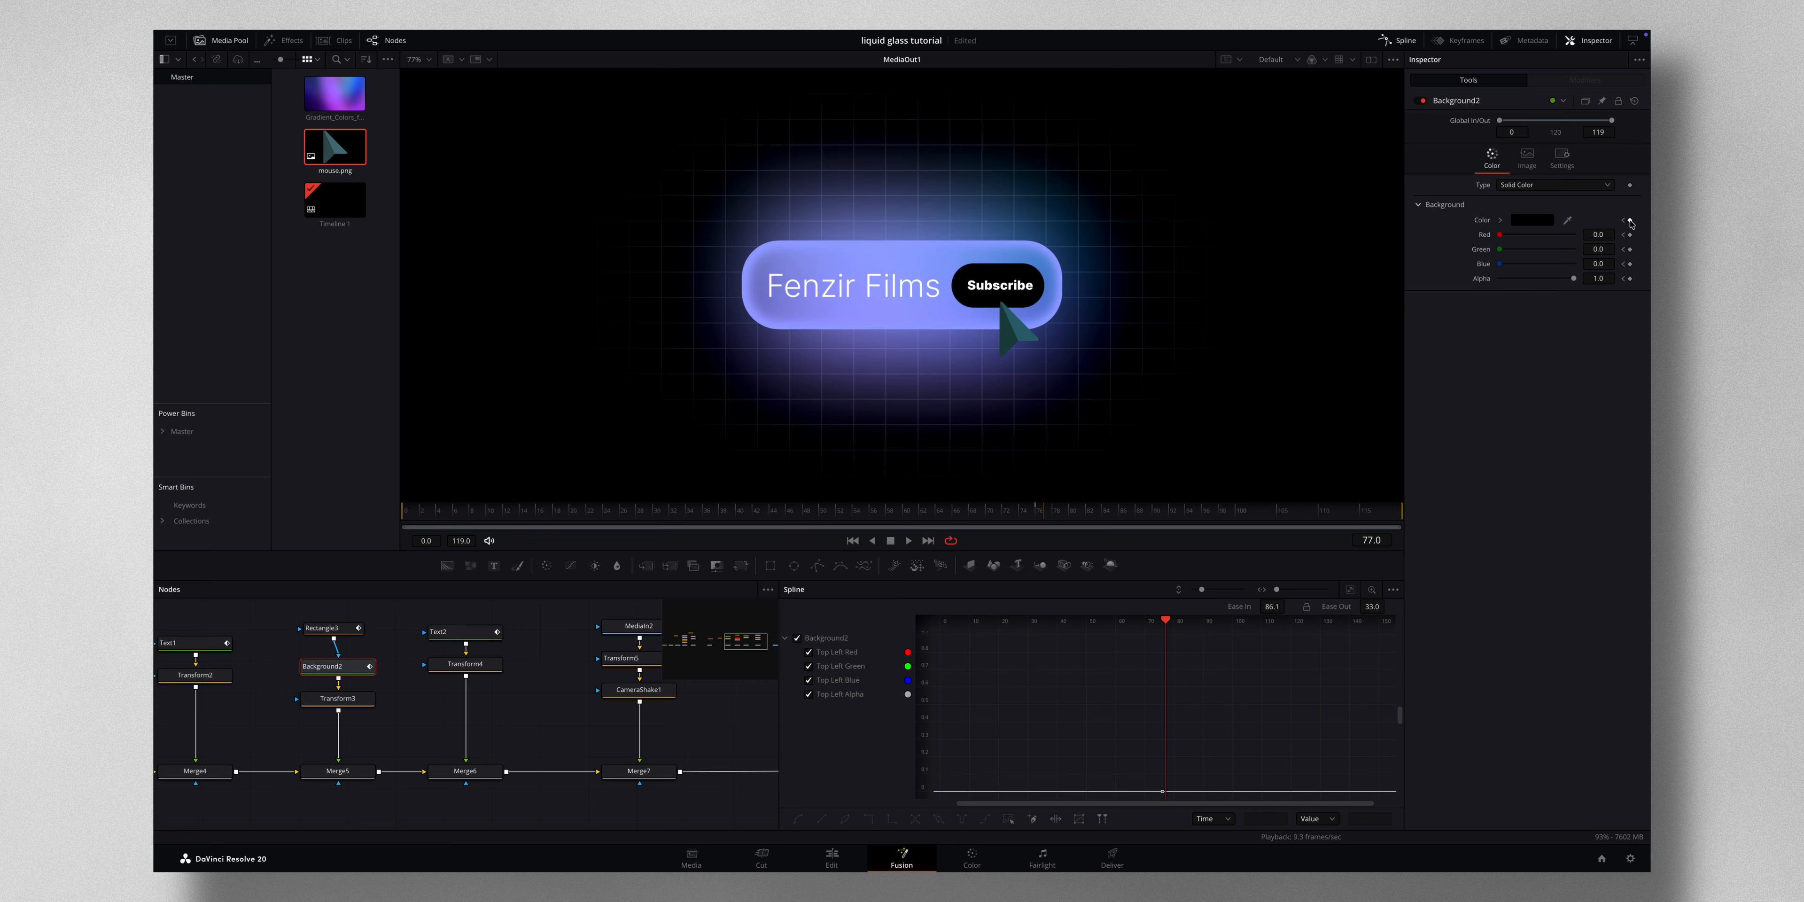
# - At frame 77, keyframe the pill's Background2 color as mid grey, about 0.424 in red, green and blue, and scrub through the change
pyautogui.click(1630, 221)
pyautogui.click(1539, 225)
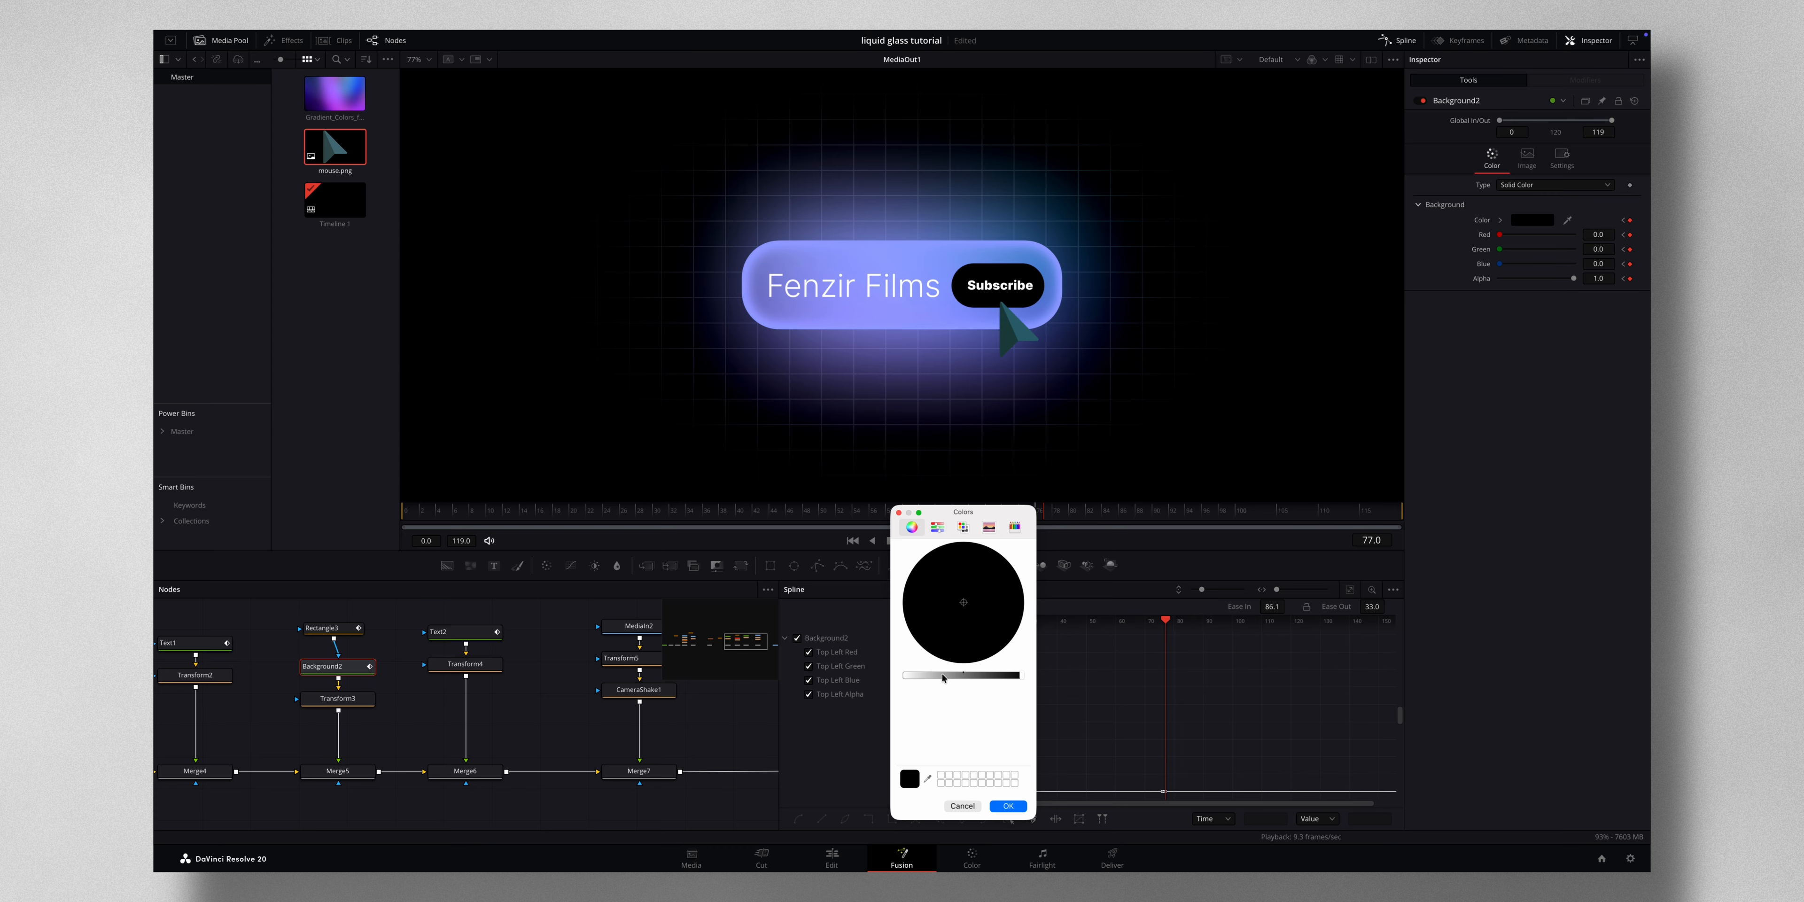
pyautogui.moveTo(1012, 677); pyautogui.dragTo(972, 675)
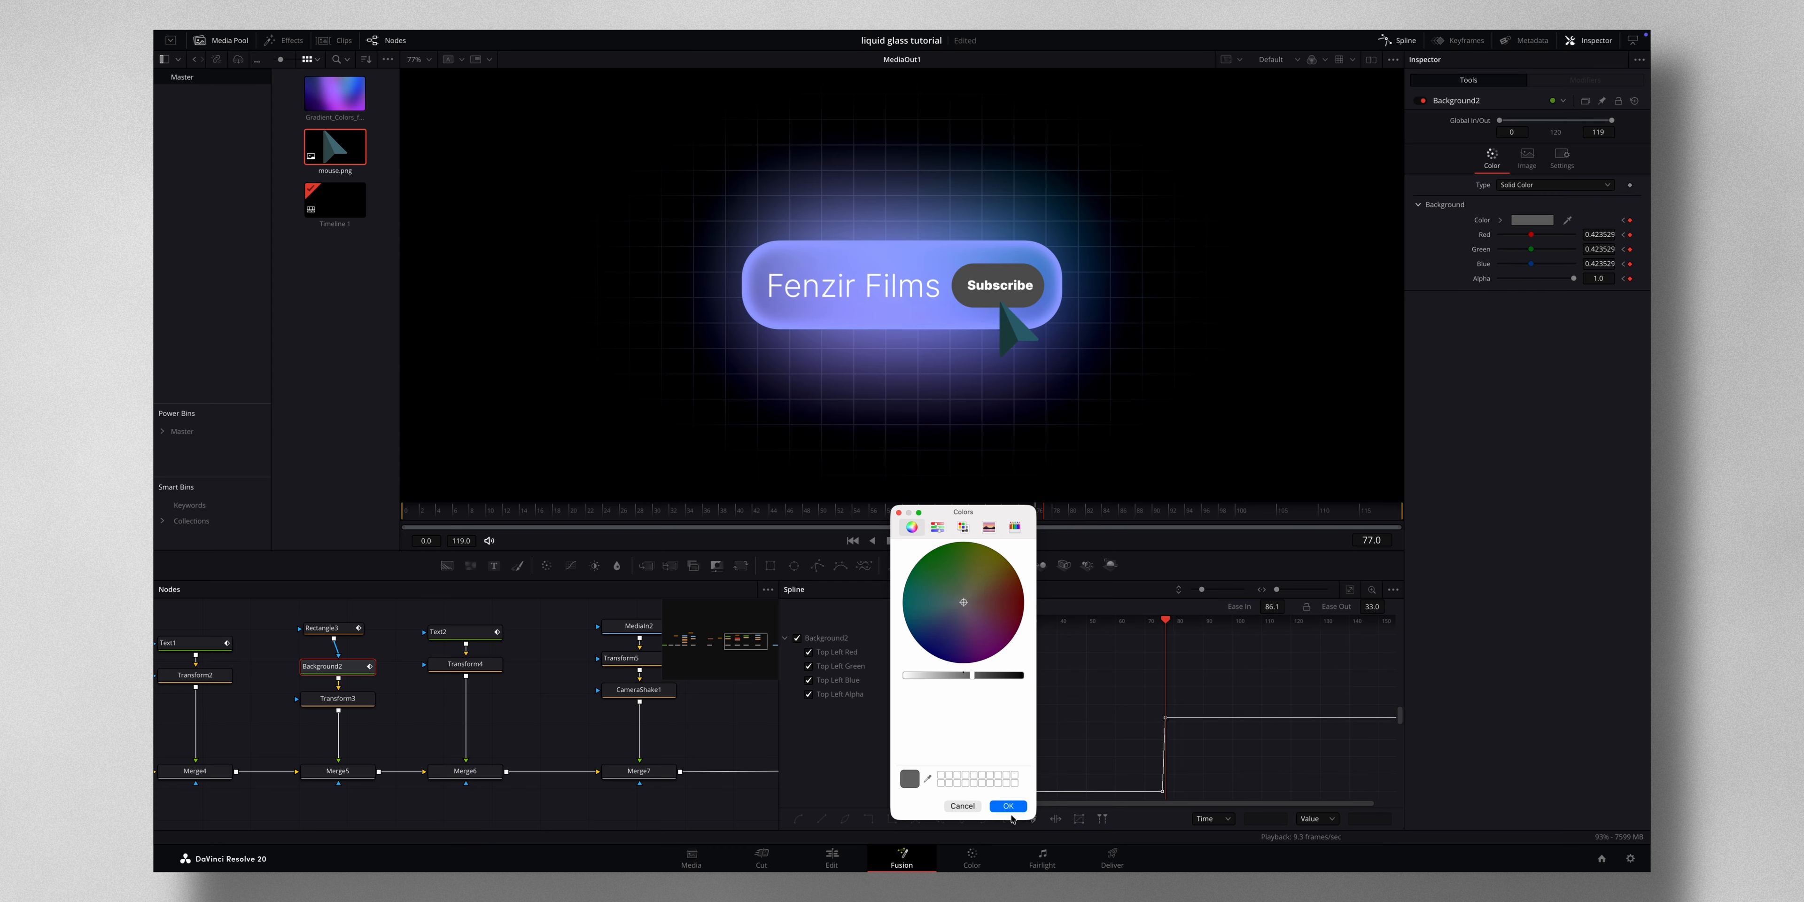
pyautogui.click(1009, 806)
pyautogui.moveTo(1025, 516)
pyautogui.mouseDown()
pyautogui.moveTo(938, 519)
pyautogui.moveTo(1054, 518)
pyautogui.mouseUp()
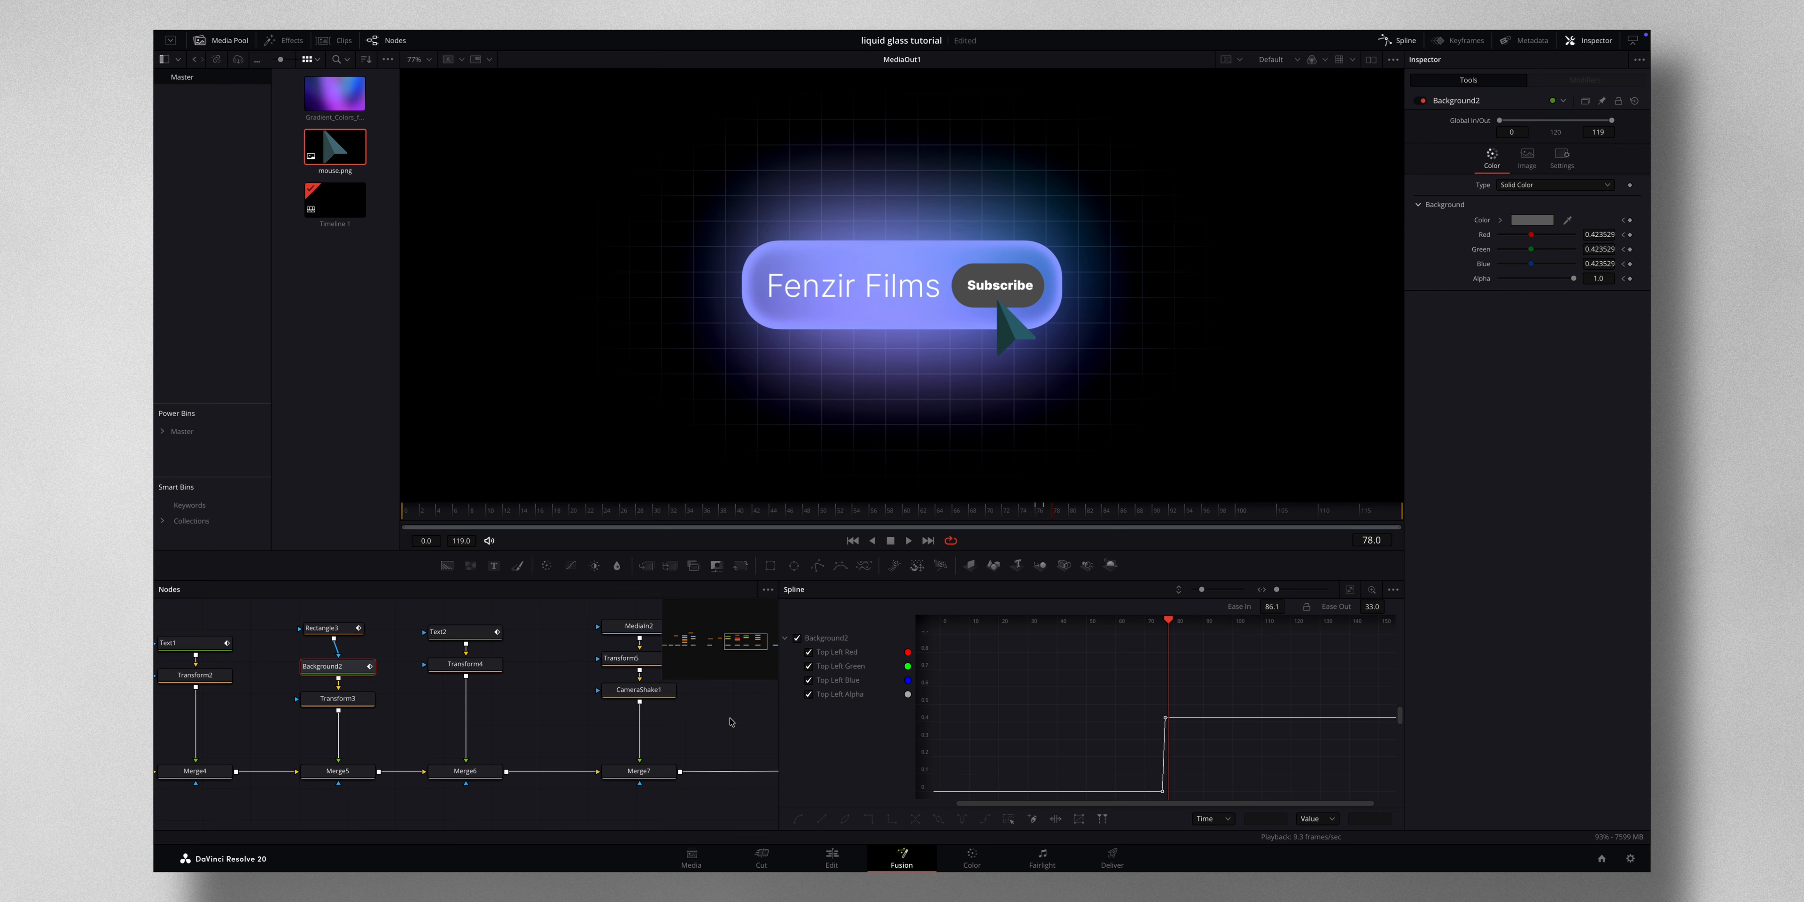
# - Keyframe Transform5's Size from frame 78 so the cursor shrinks slightly and returns to 0.481418, imitating a button press
pyautogui.hscroll(5, 730, 721)
pyautogui.click(443, 658)
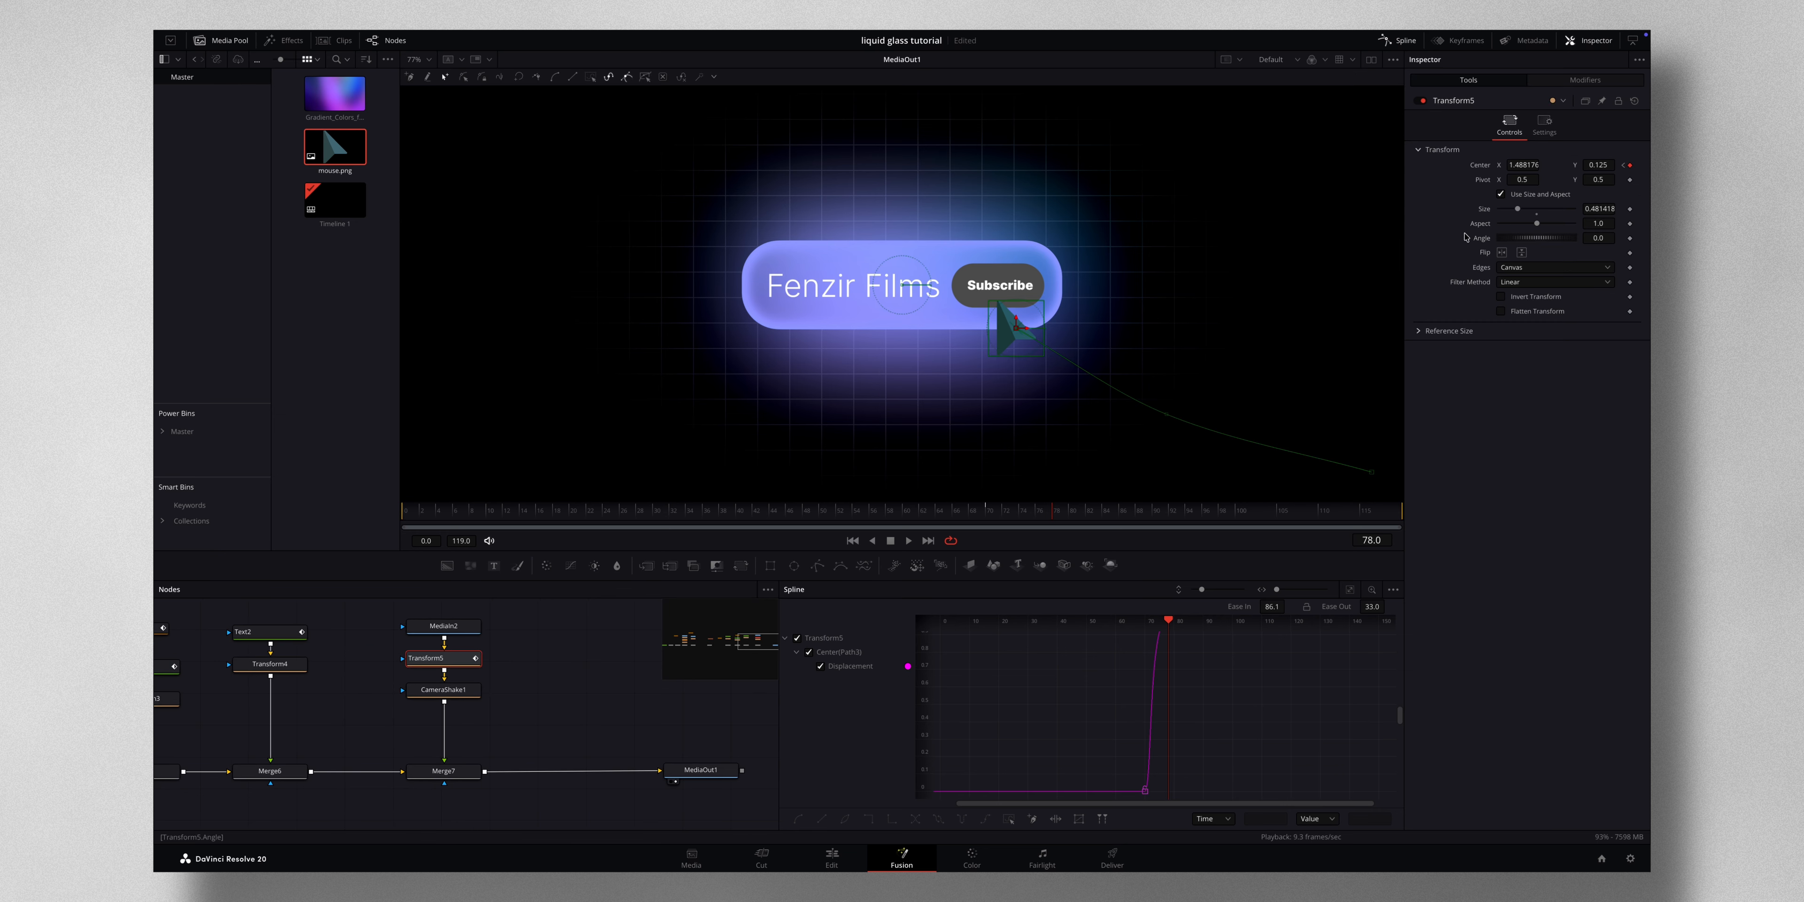
pyautogui.click(1629, 209)
pyautogui.click(1056, 517)
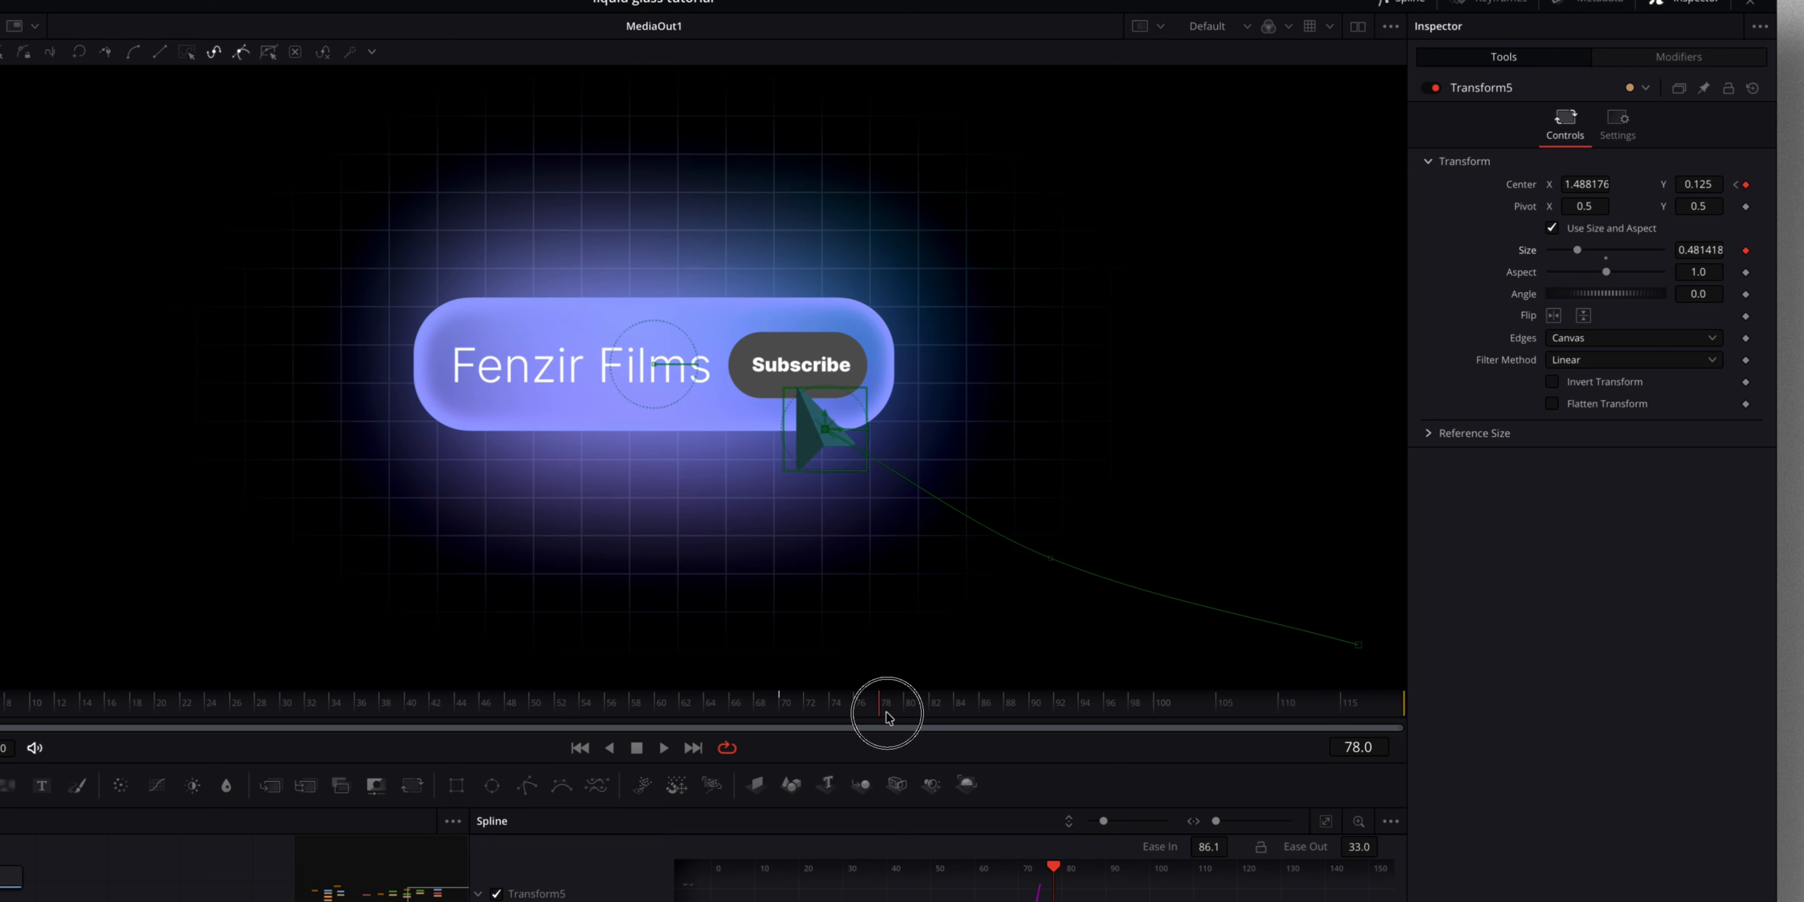
pyautogui.moveTo(887, 716); pyautogui.dragTo(910, 713)
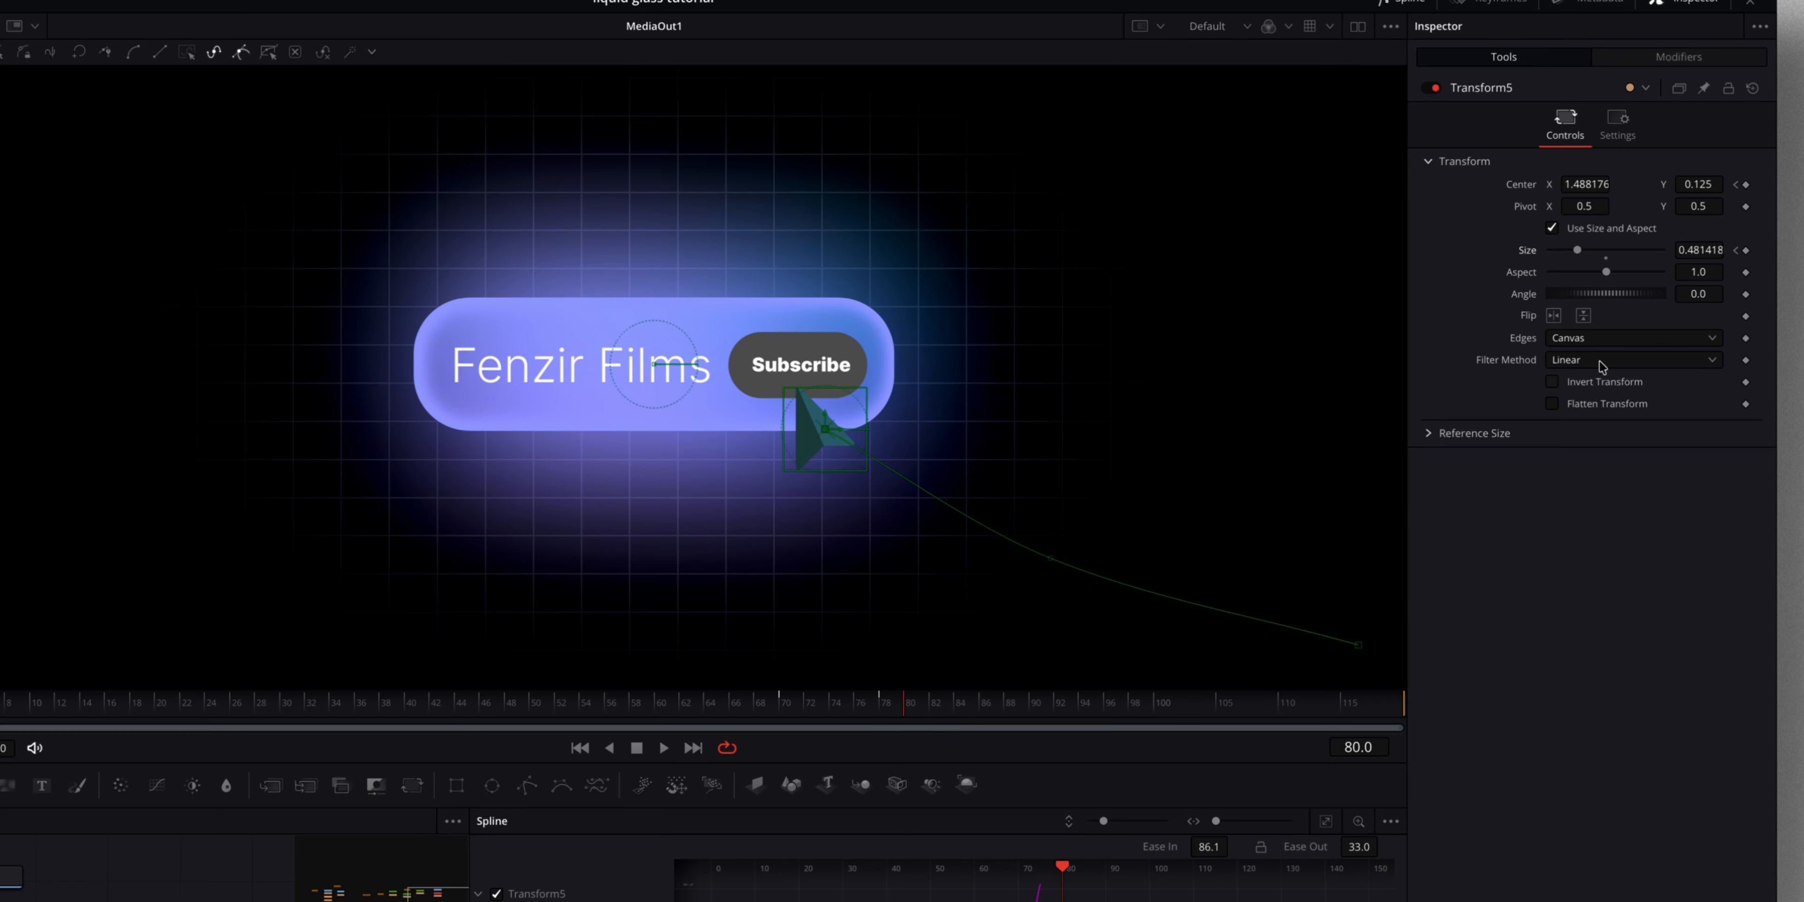
pyautogui.click(1747, 252)
pyautogui.press('Right')
pyautogui.press('Right')
pyautogui.click(1709, 249)
pyautogui.moveTo(1705, 253); pyautogui.dragTo(1662, 260)
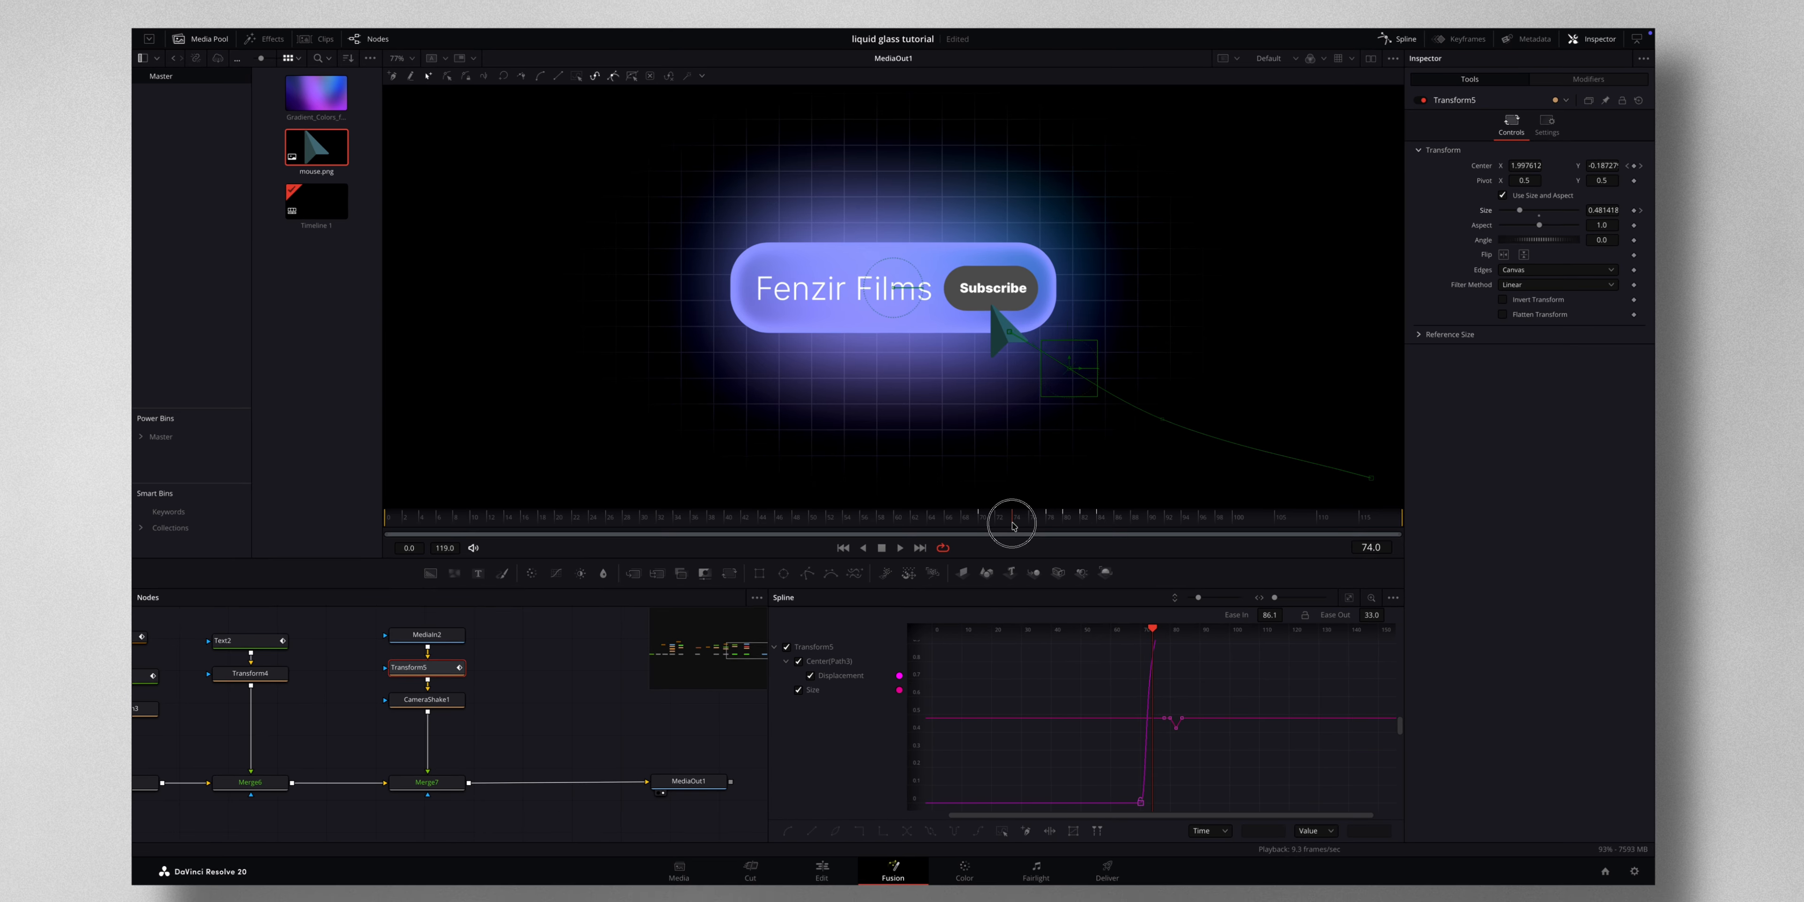
# - Smooth the cursor's Size keyframes around the small dip in the spline curve and preview the press animation
pyautogui.click(873, 713)
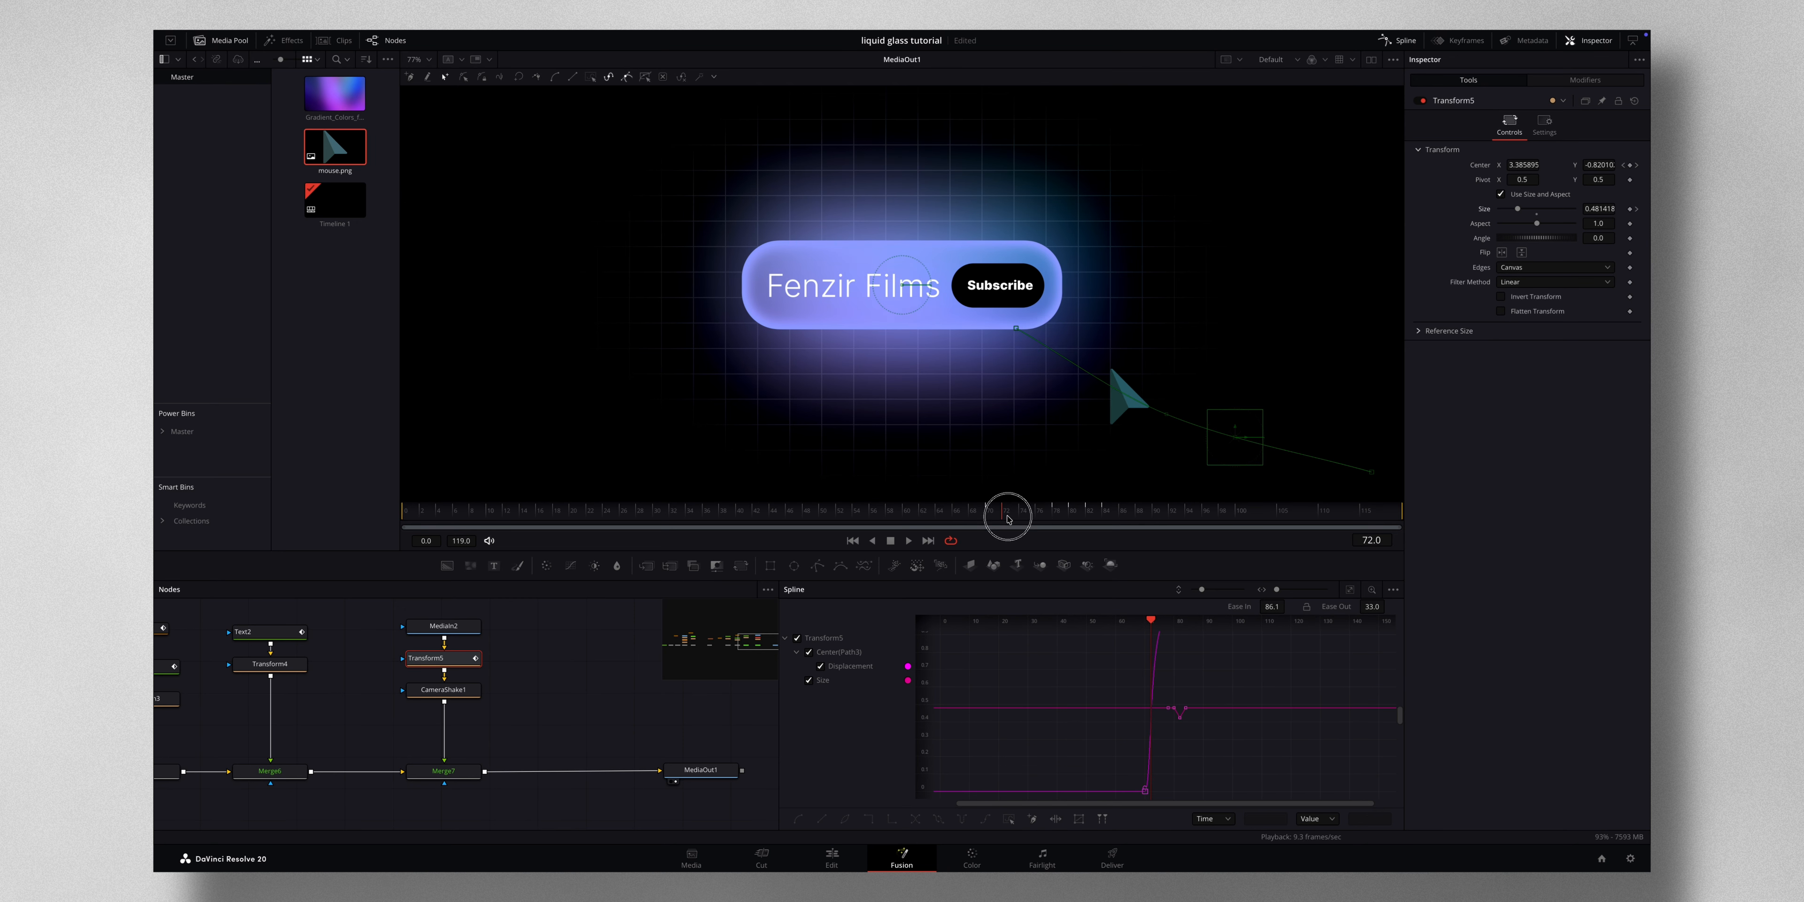
pyautogui.moveTo(1048, 518); pyautogui.dragTo(1136, 524)
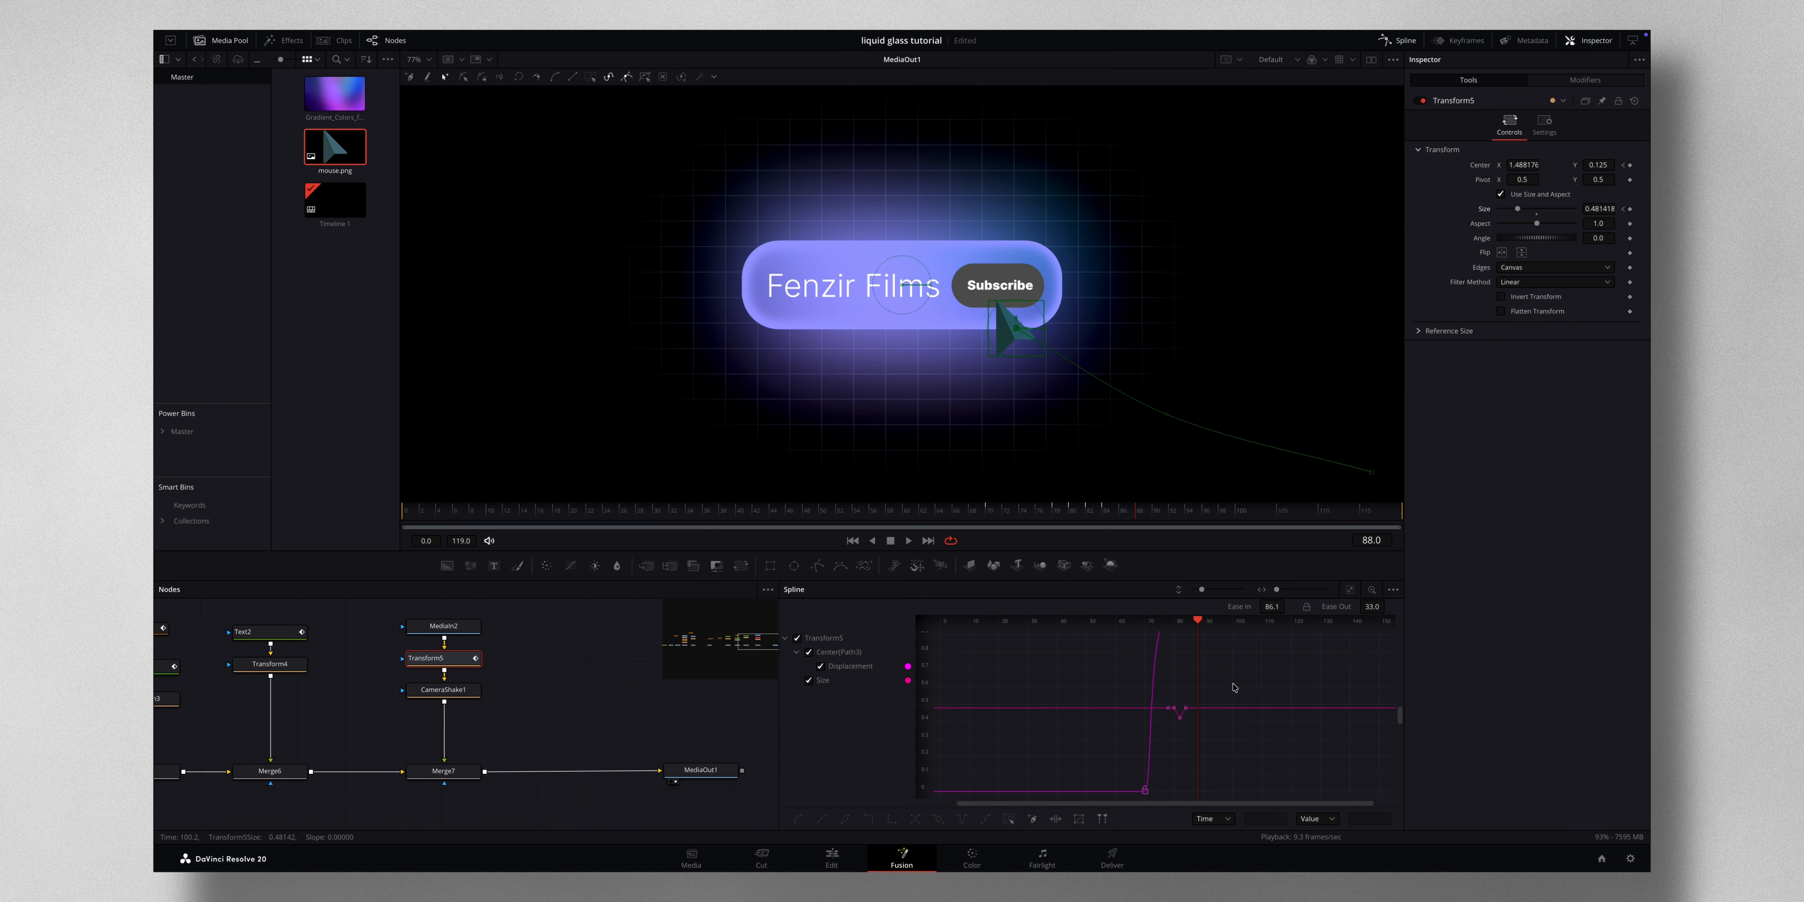
pyautogui.moveTo(1231, 681); pyautogui.dragTo(1169, 721)
pyautogui.moveTo(1059, 518); pyautogui.dragTo(1039, 518)
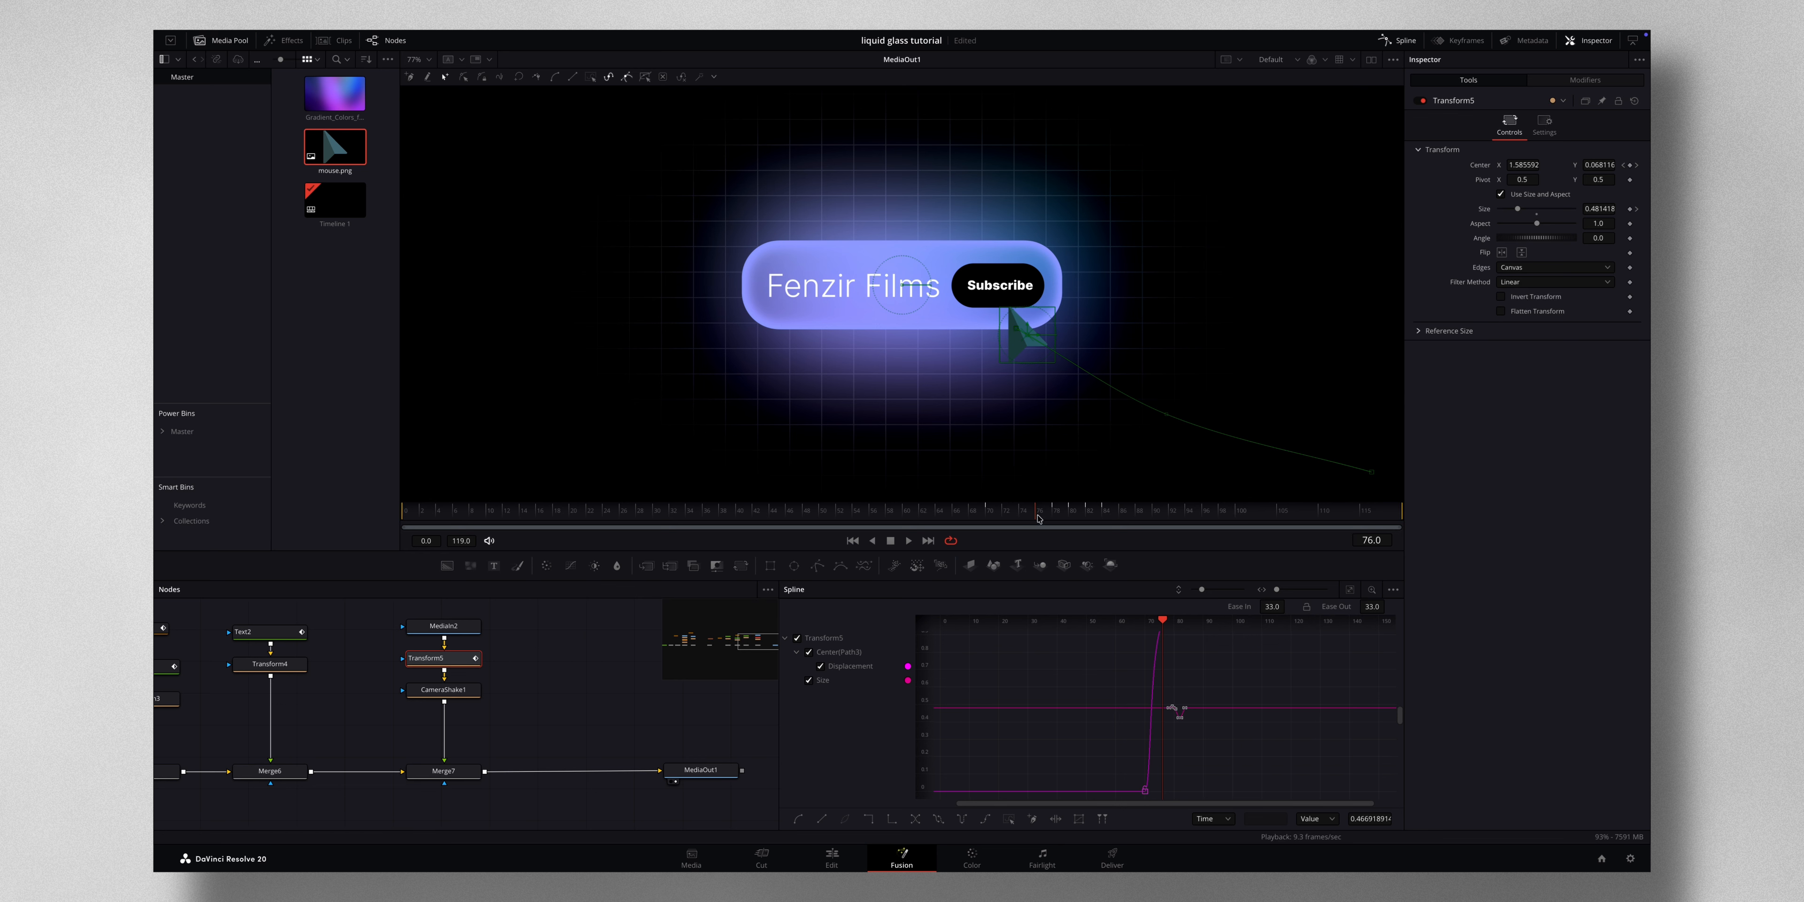
pyautogui.moveTo(1029, 519); pyautogui.dragTo(1127, 519)
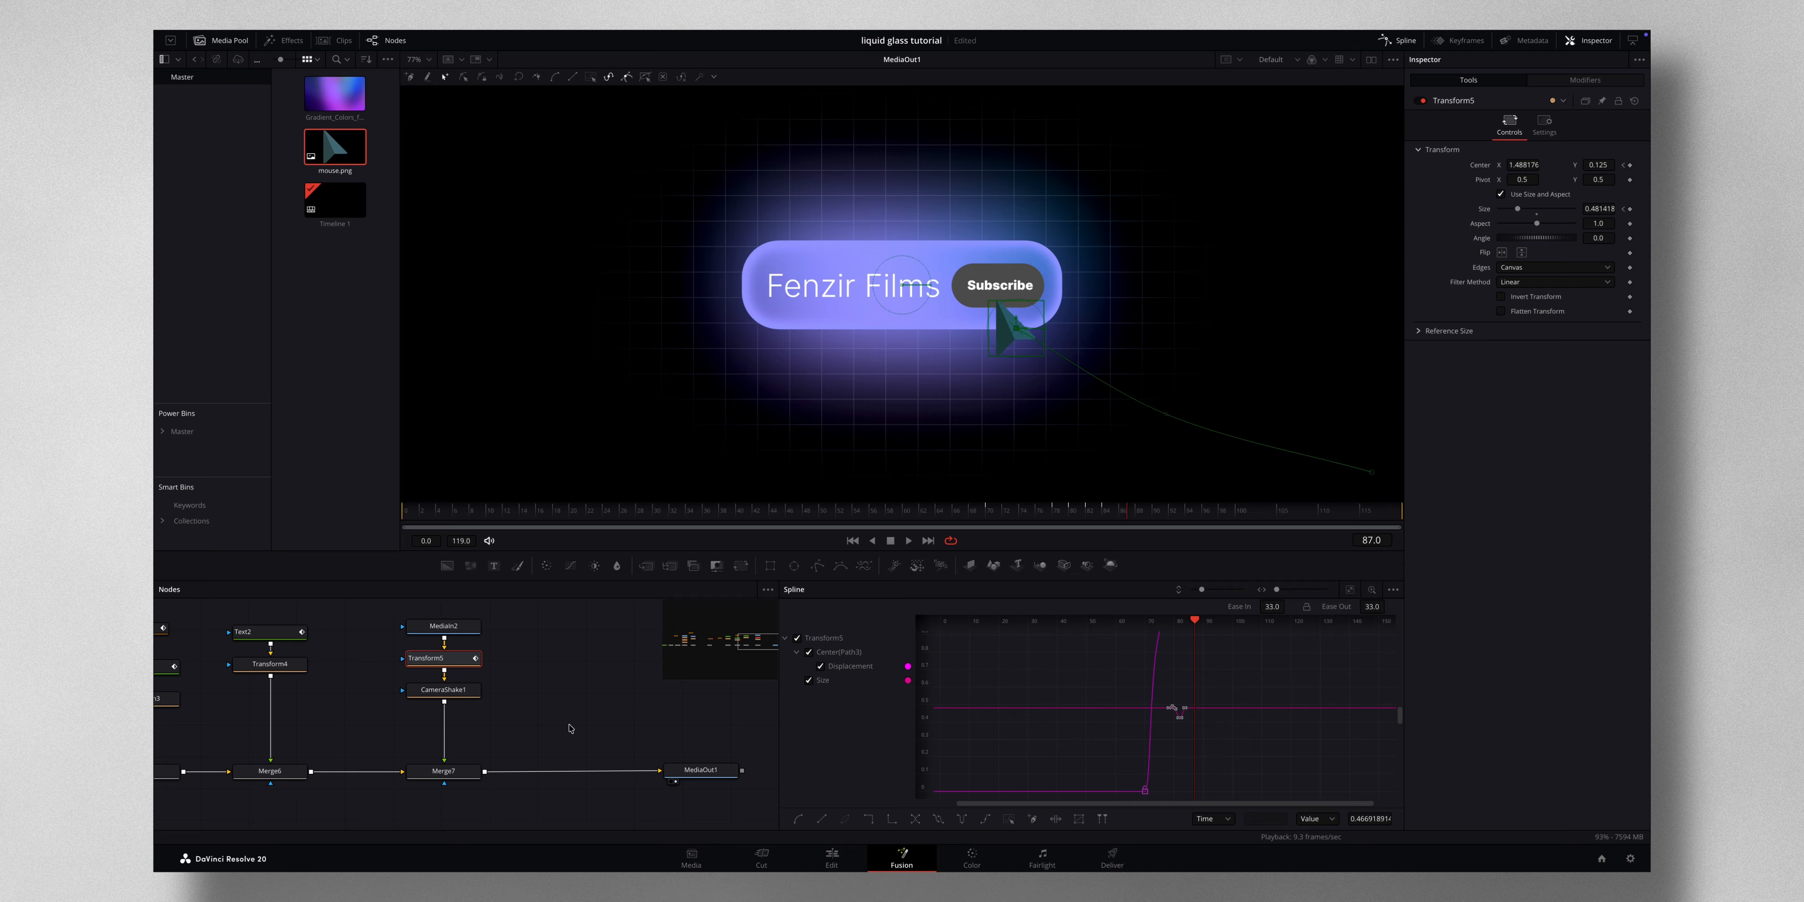
# - Duplicate the Text2 and Transform4 nodes and merge the copy into the chain between Merge6 and Merge7
pyautogui.hscroll(-1, 571, 729)
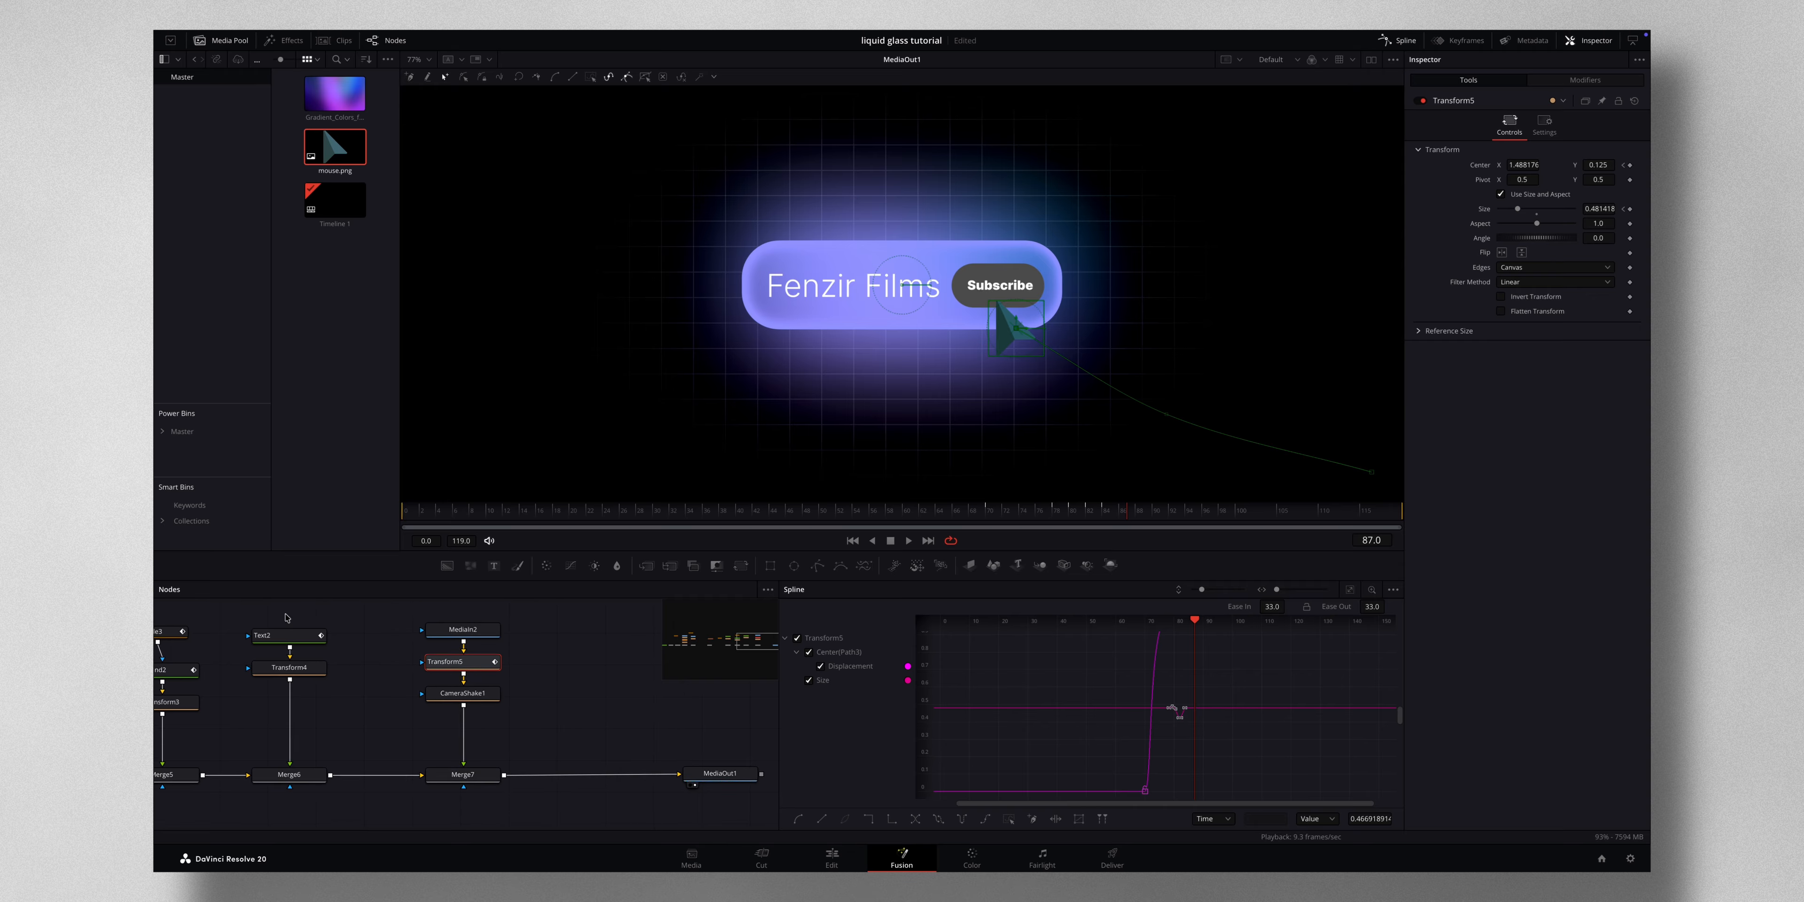
pyautogui.moveTo(265, 605); pyautogui.dragTo(323, 694)
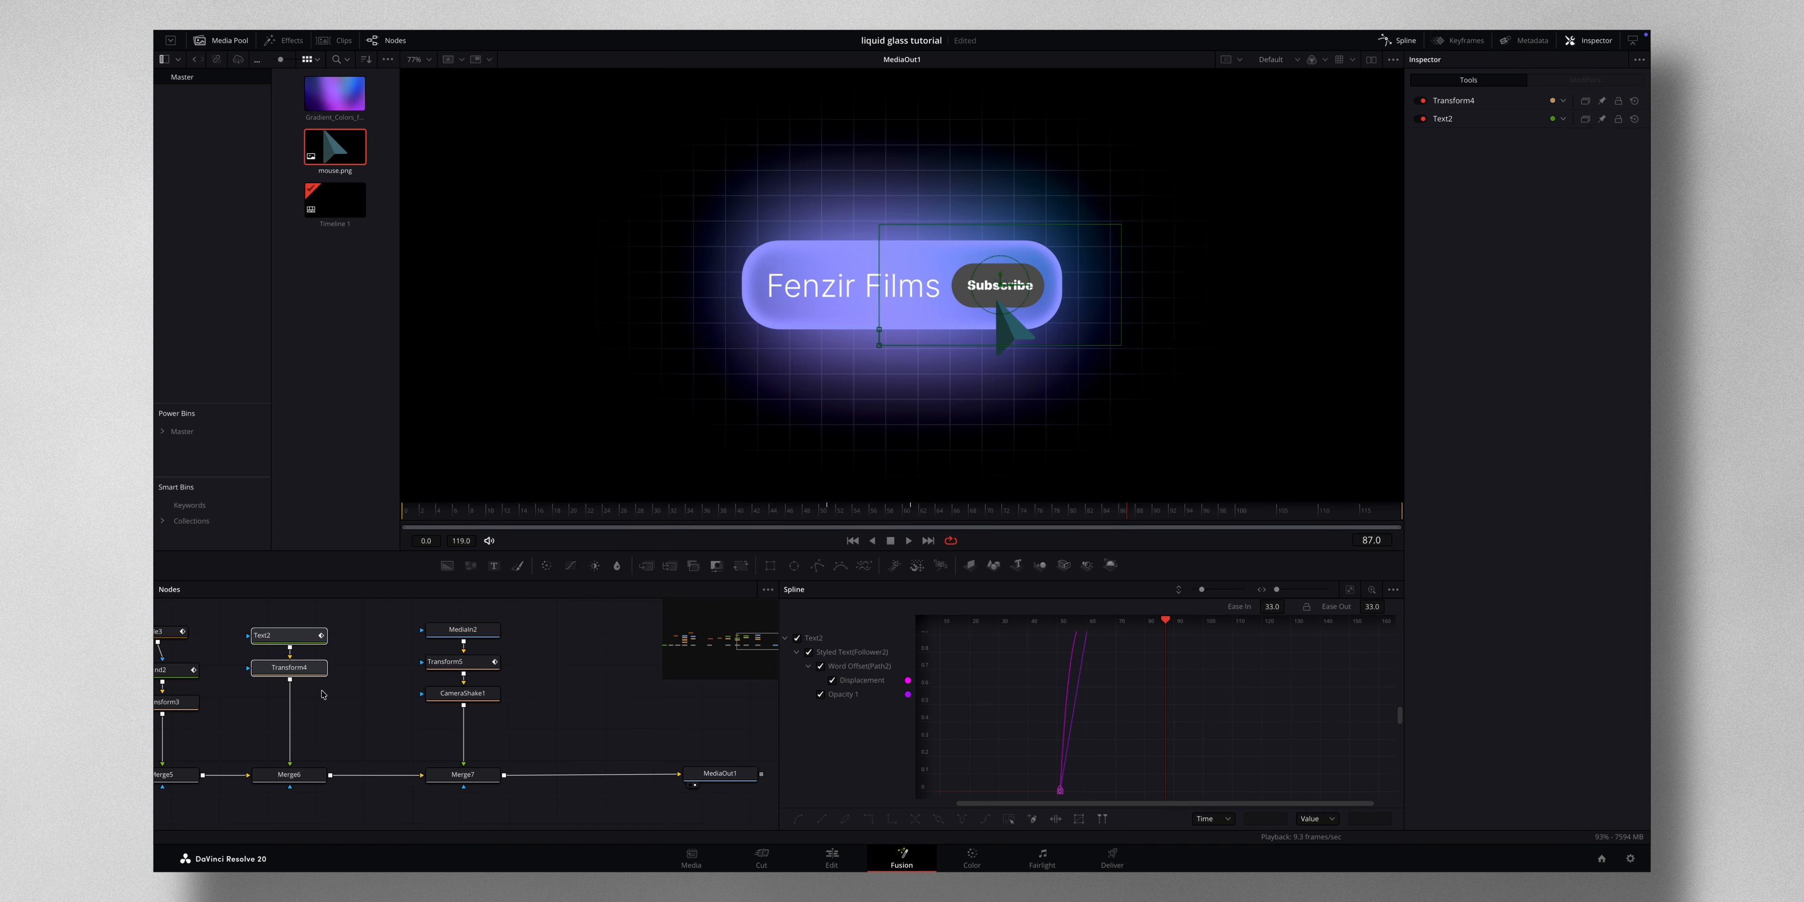
pyautogui.hotkey('ctrl', 'v')
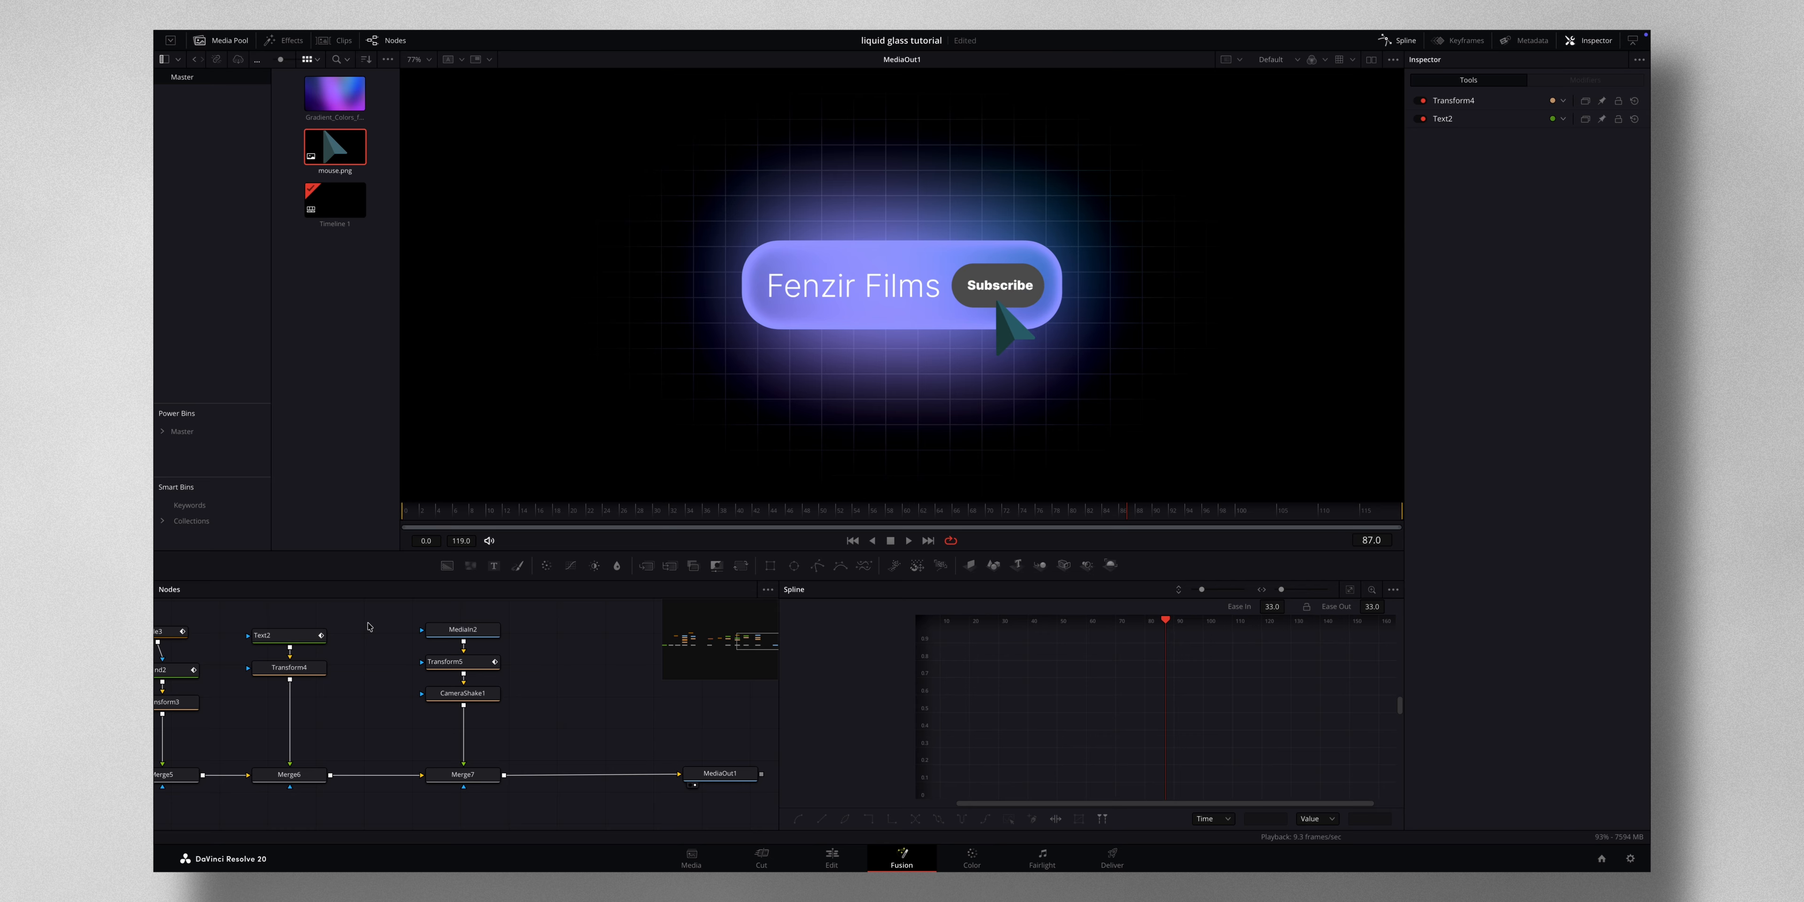
pyautogui.moveTo(377, 622); pyautogui.dragTo(489, 781)
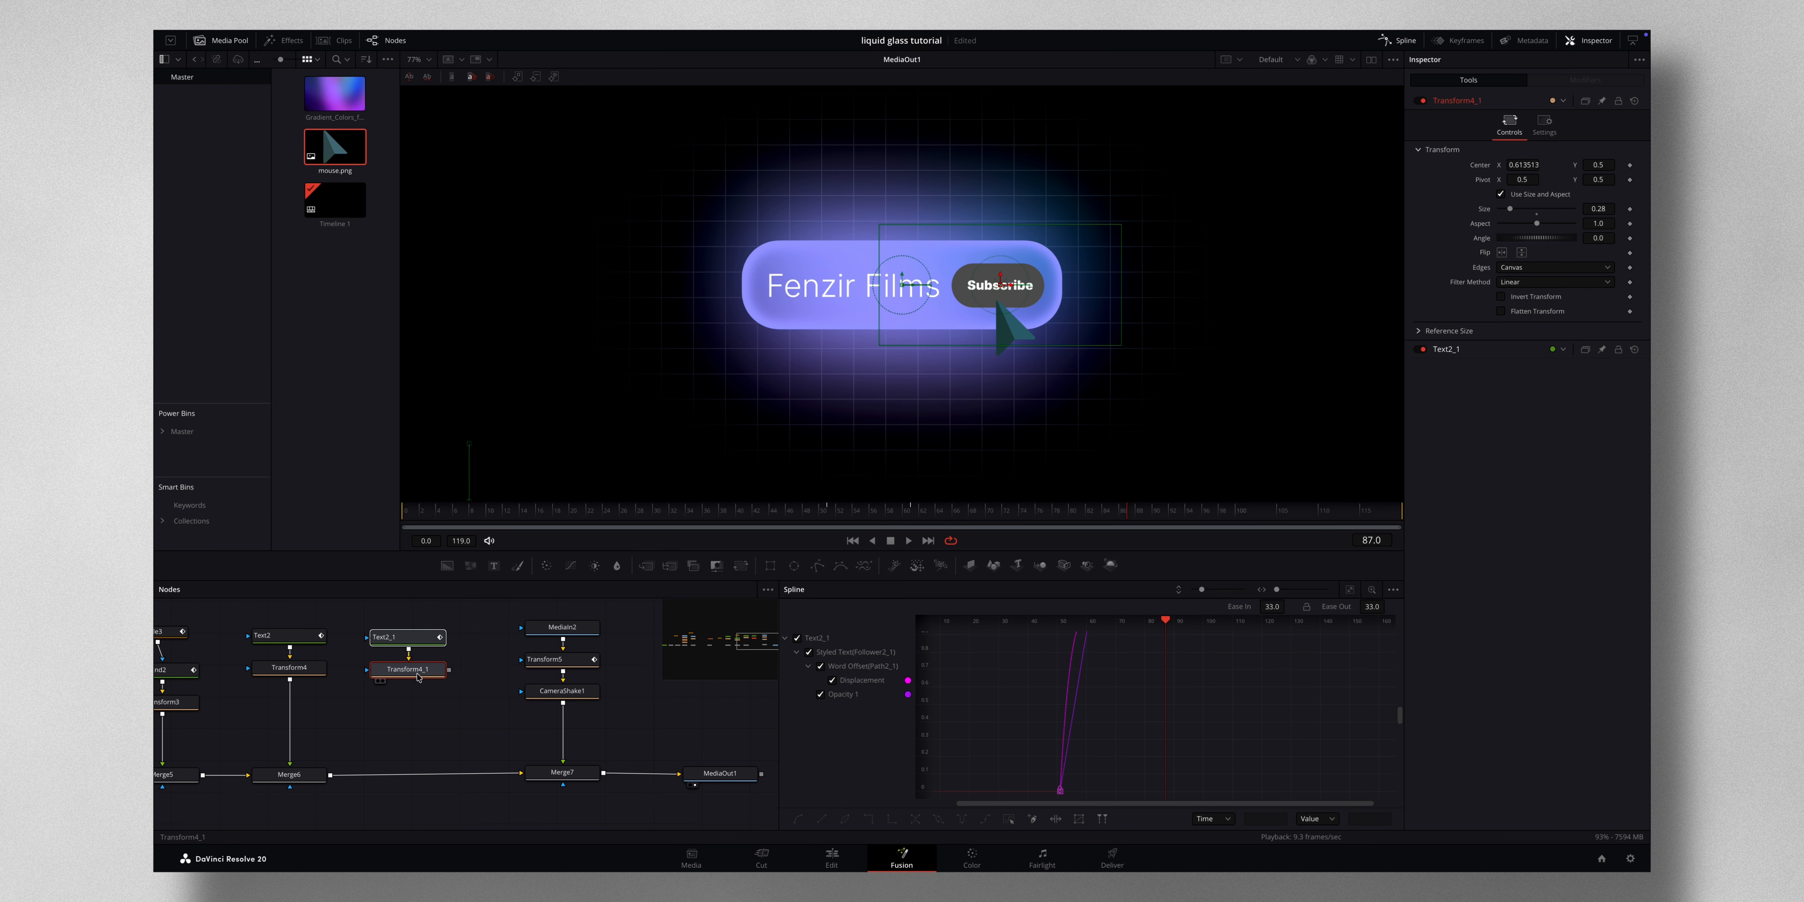
pyautogui.moveTo(449, 670); pyautogui.dragTo(332, 775)
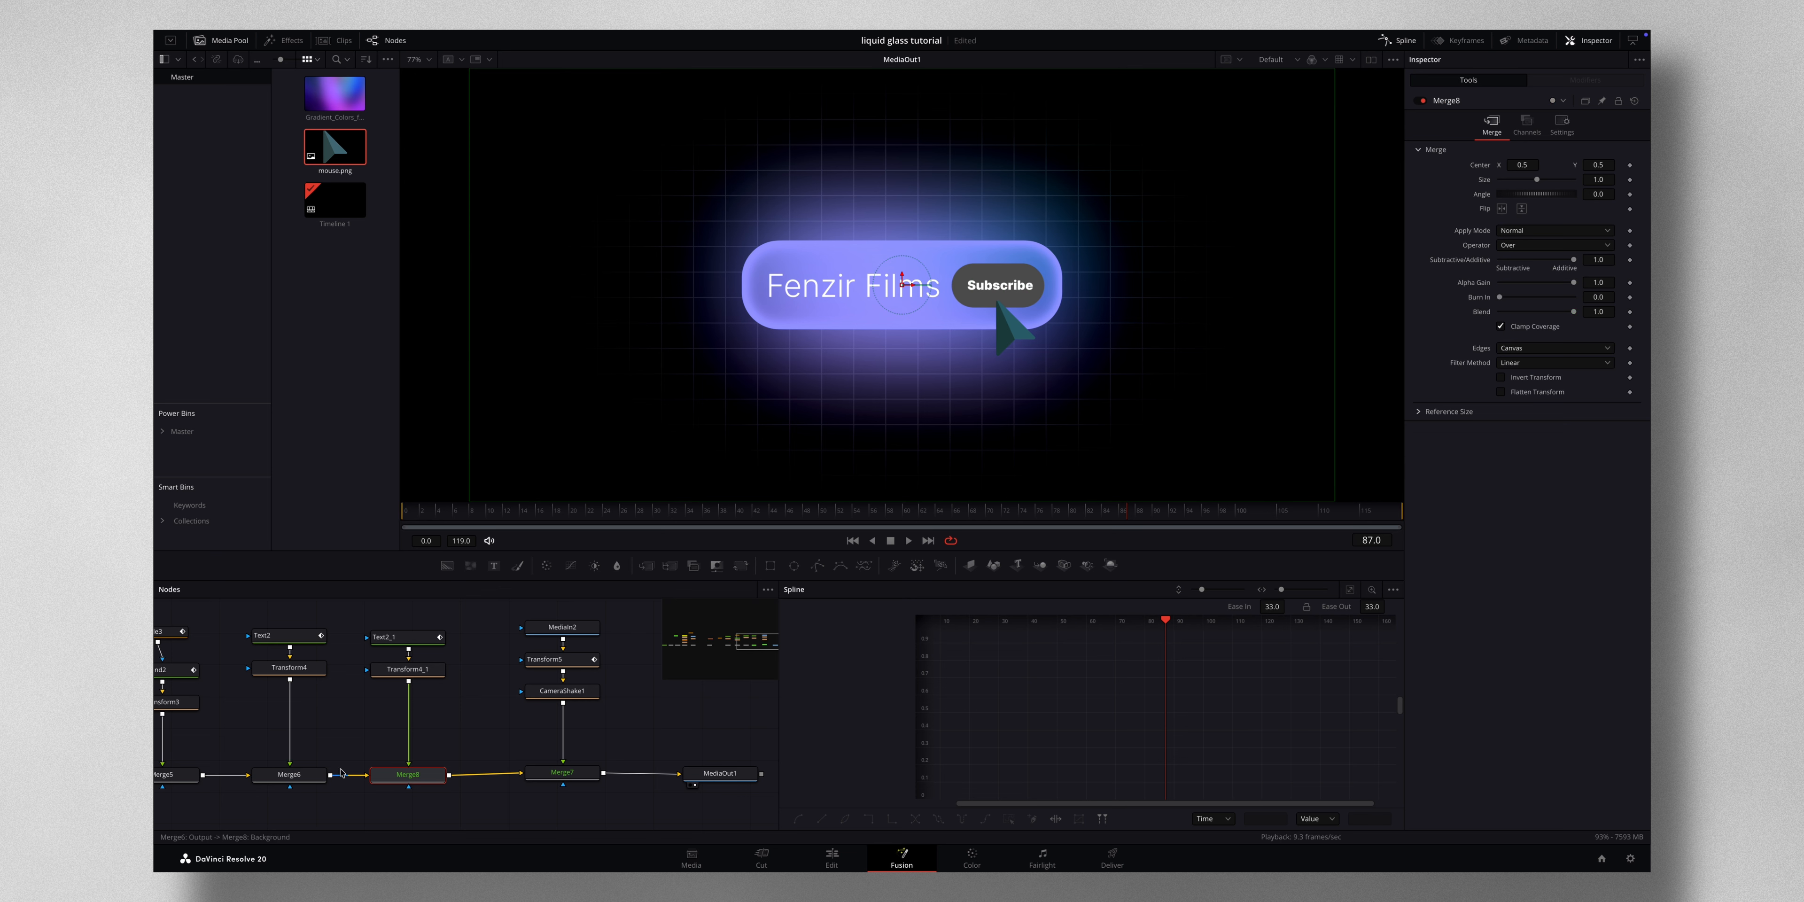
# - Change the text of the duplicated Text2_1 node to "Subscribed"
pyautogui.click(418, 638)
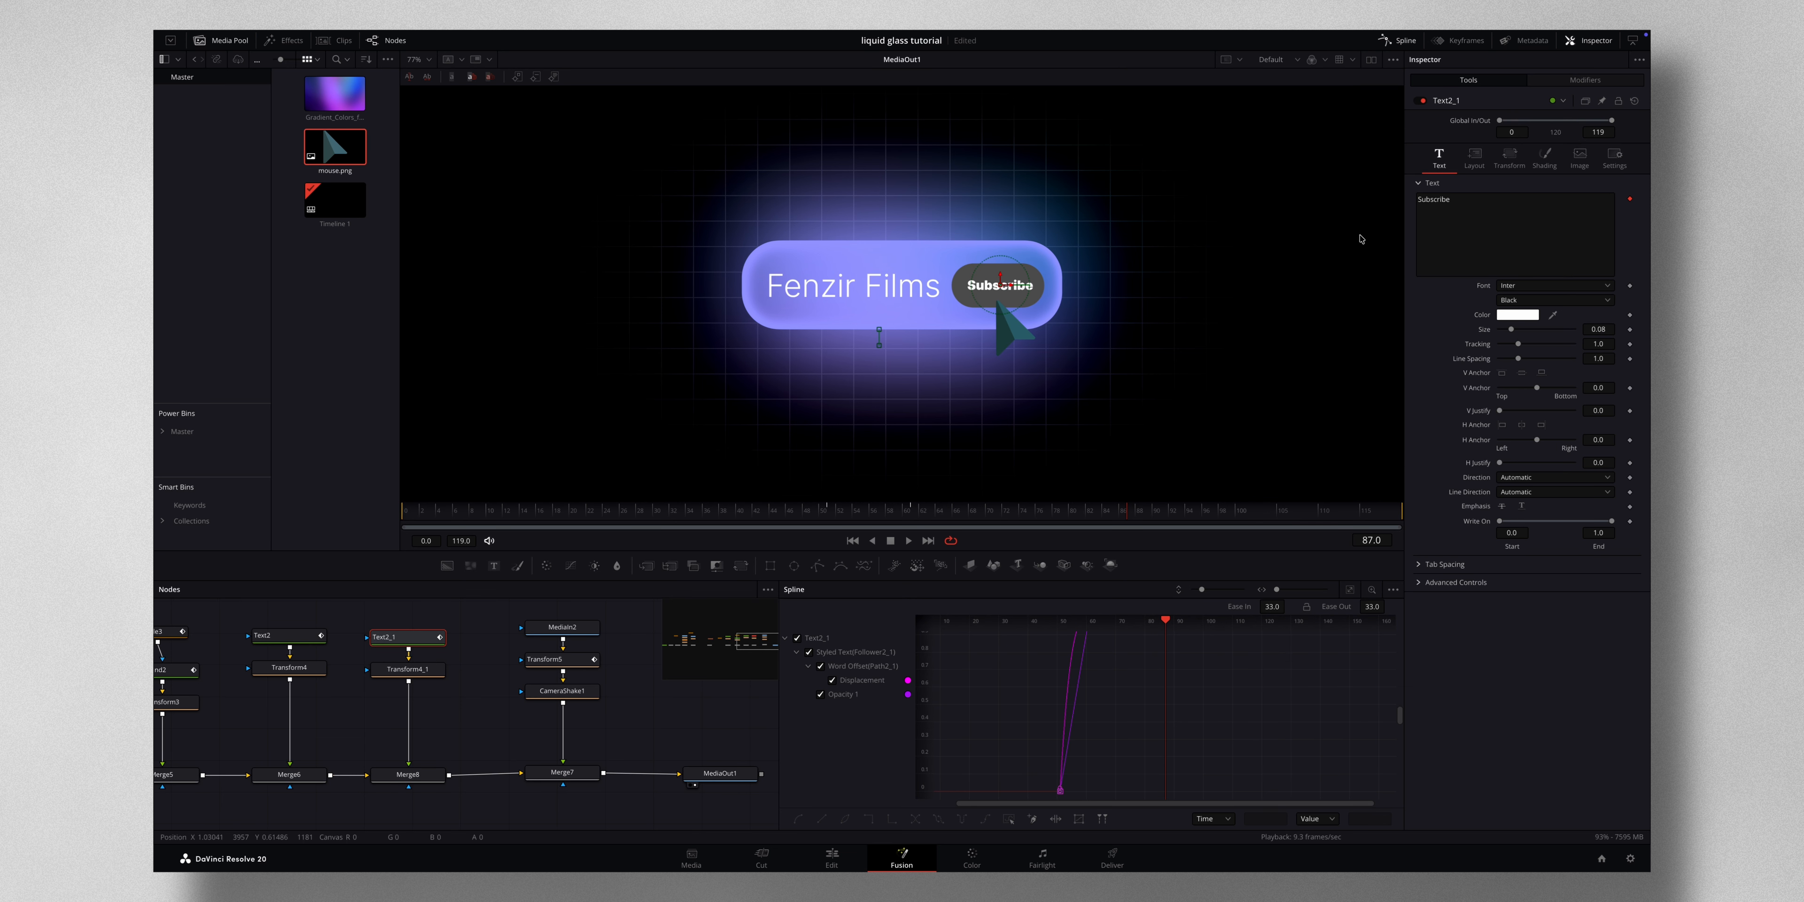
pyautogui.click(1451, 196)
pyautogui.write('d')
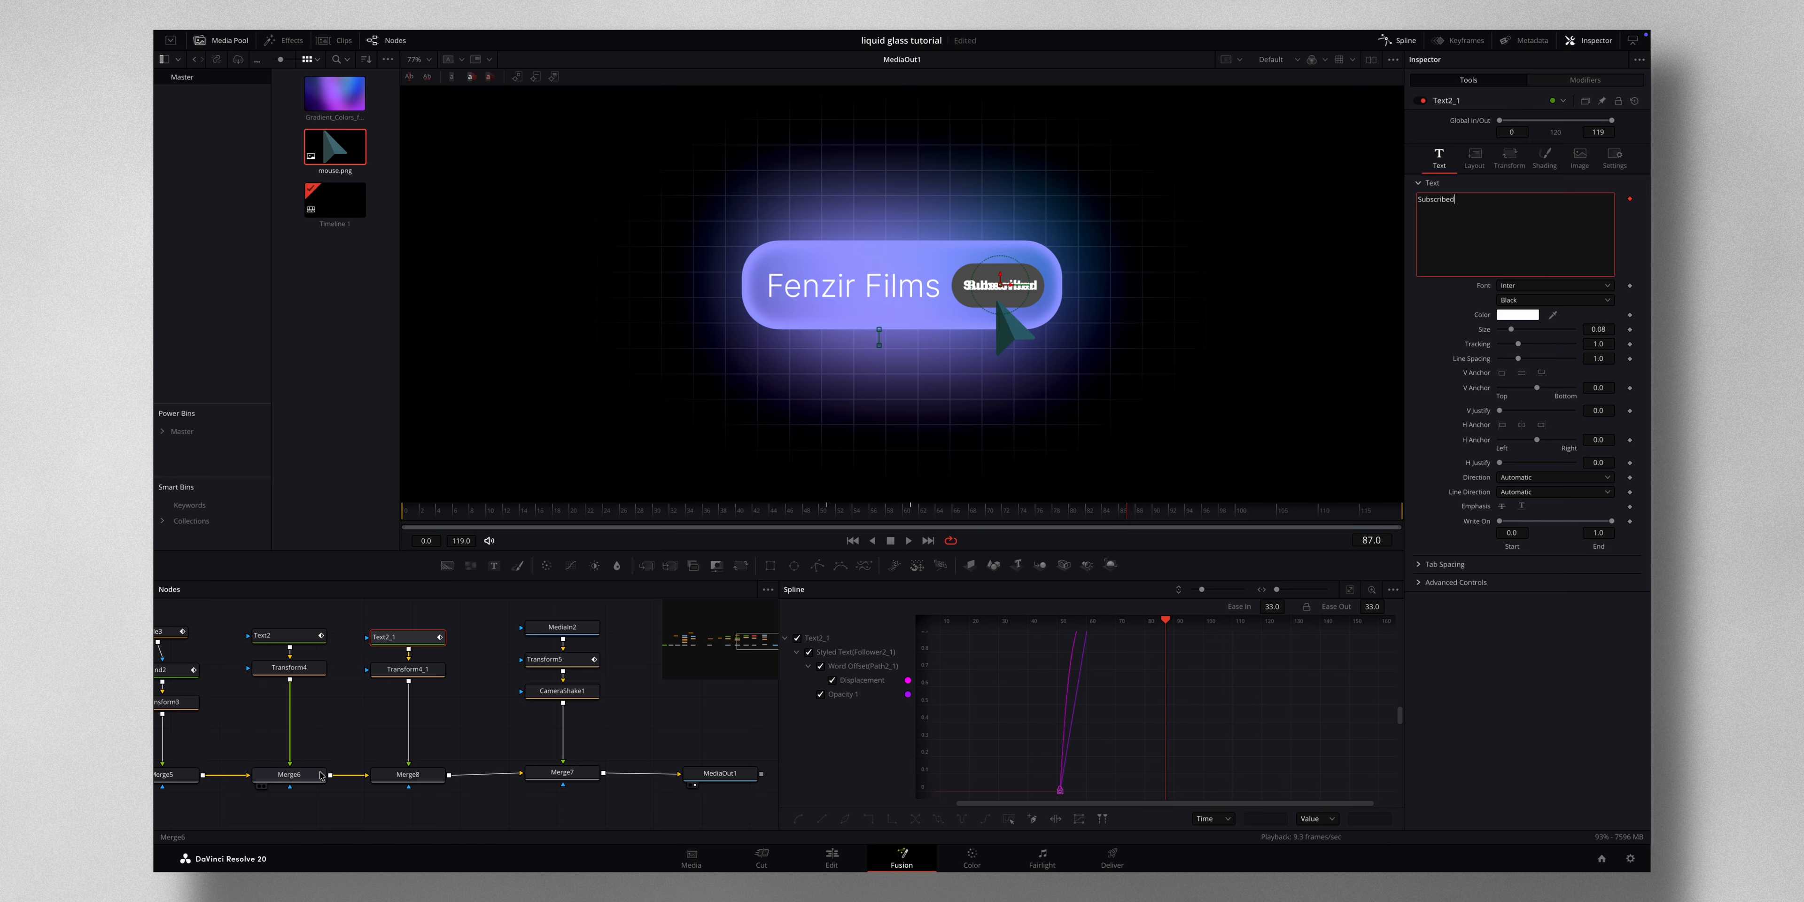
# - Disable the Merge8 node to hide the "Subscribed" text, and scrub the pill's color change to frame 84
pyautogui.click(312, 776)
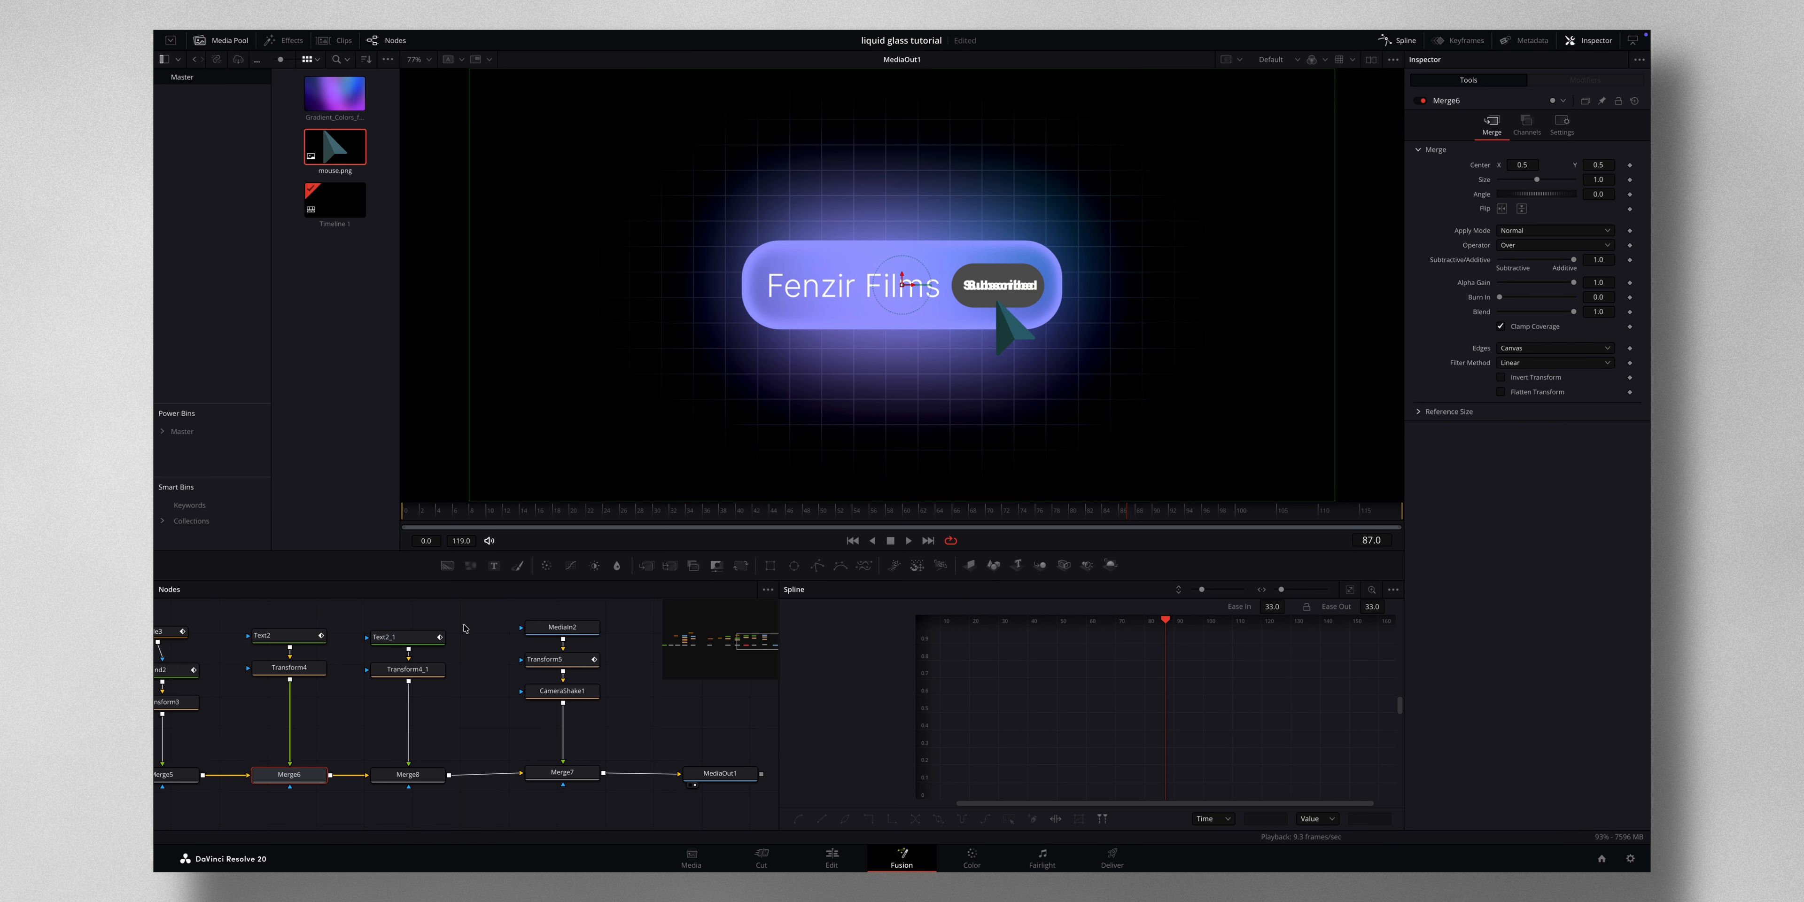
pyautogui.click(406, 773)
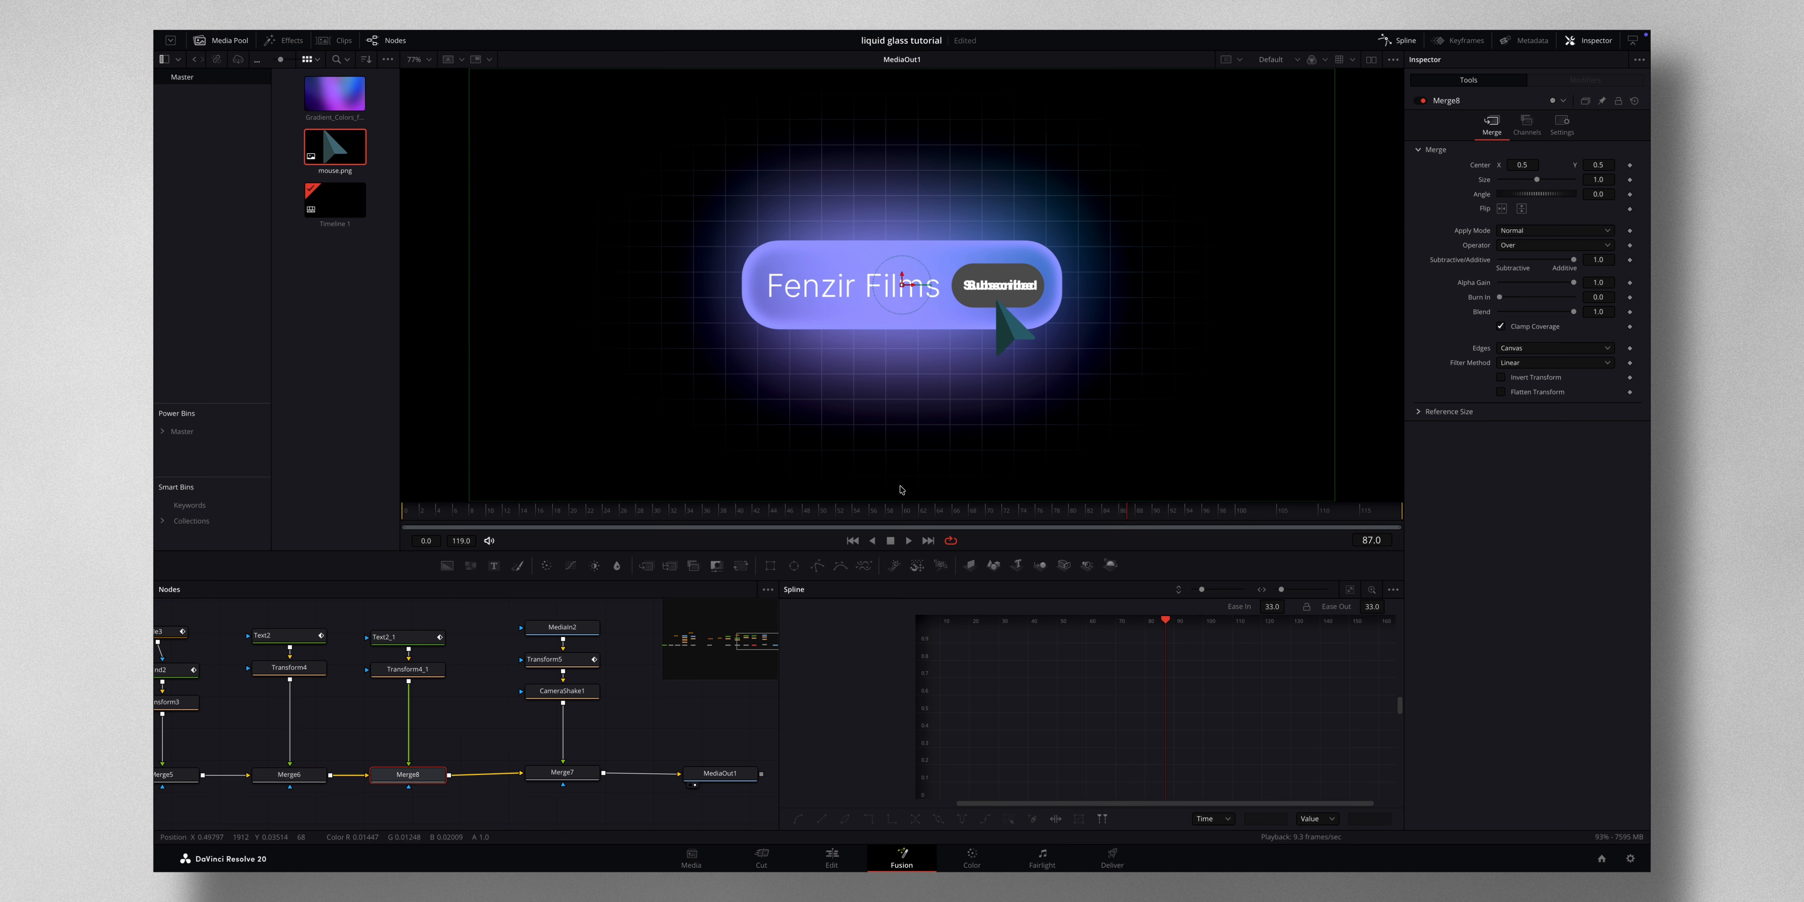
pyautogui.click(1422, 101)
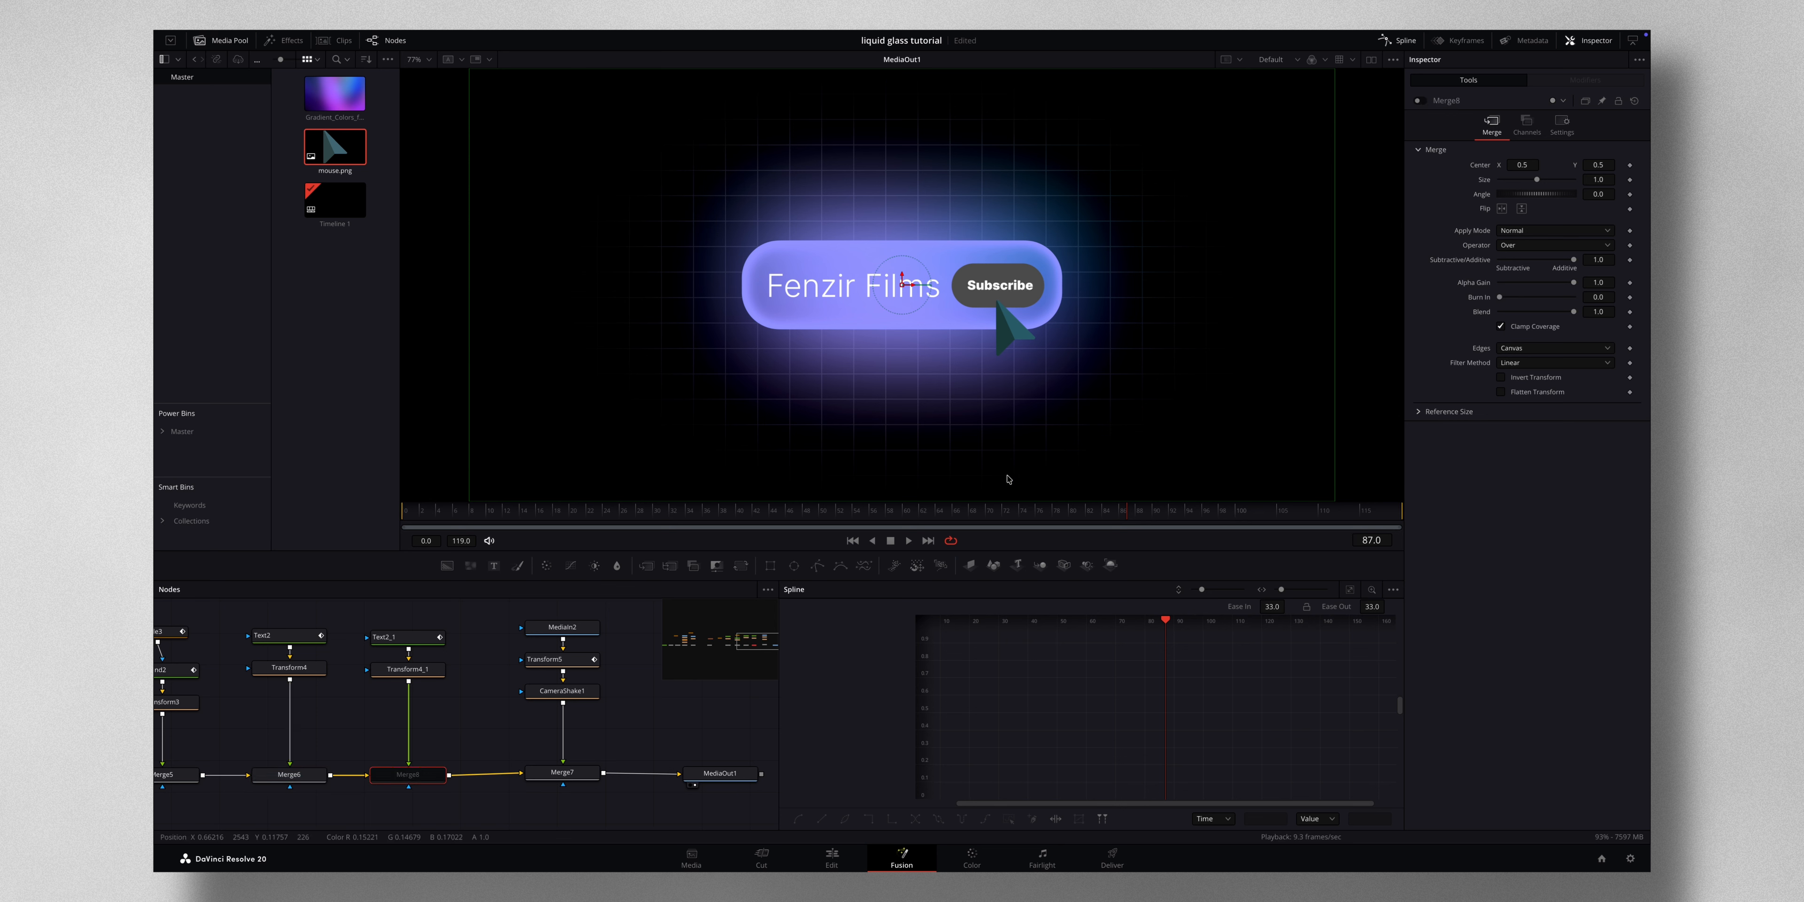
pyautogui.click(937, 516)
pyautogui.moveTo(938, 516); pyautogui.dragTo(1104, 518)
# - Add a Size keyframe to Merge6 at frame 84 and trim its keyframe segment to end at frame 83
pyautogui.click(304, 775)
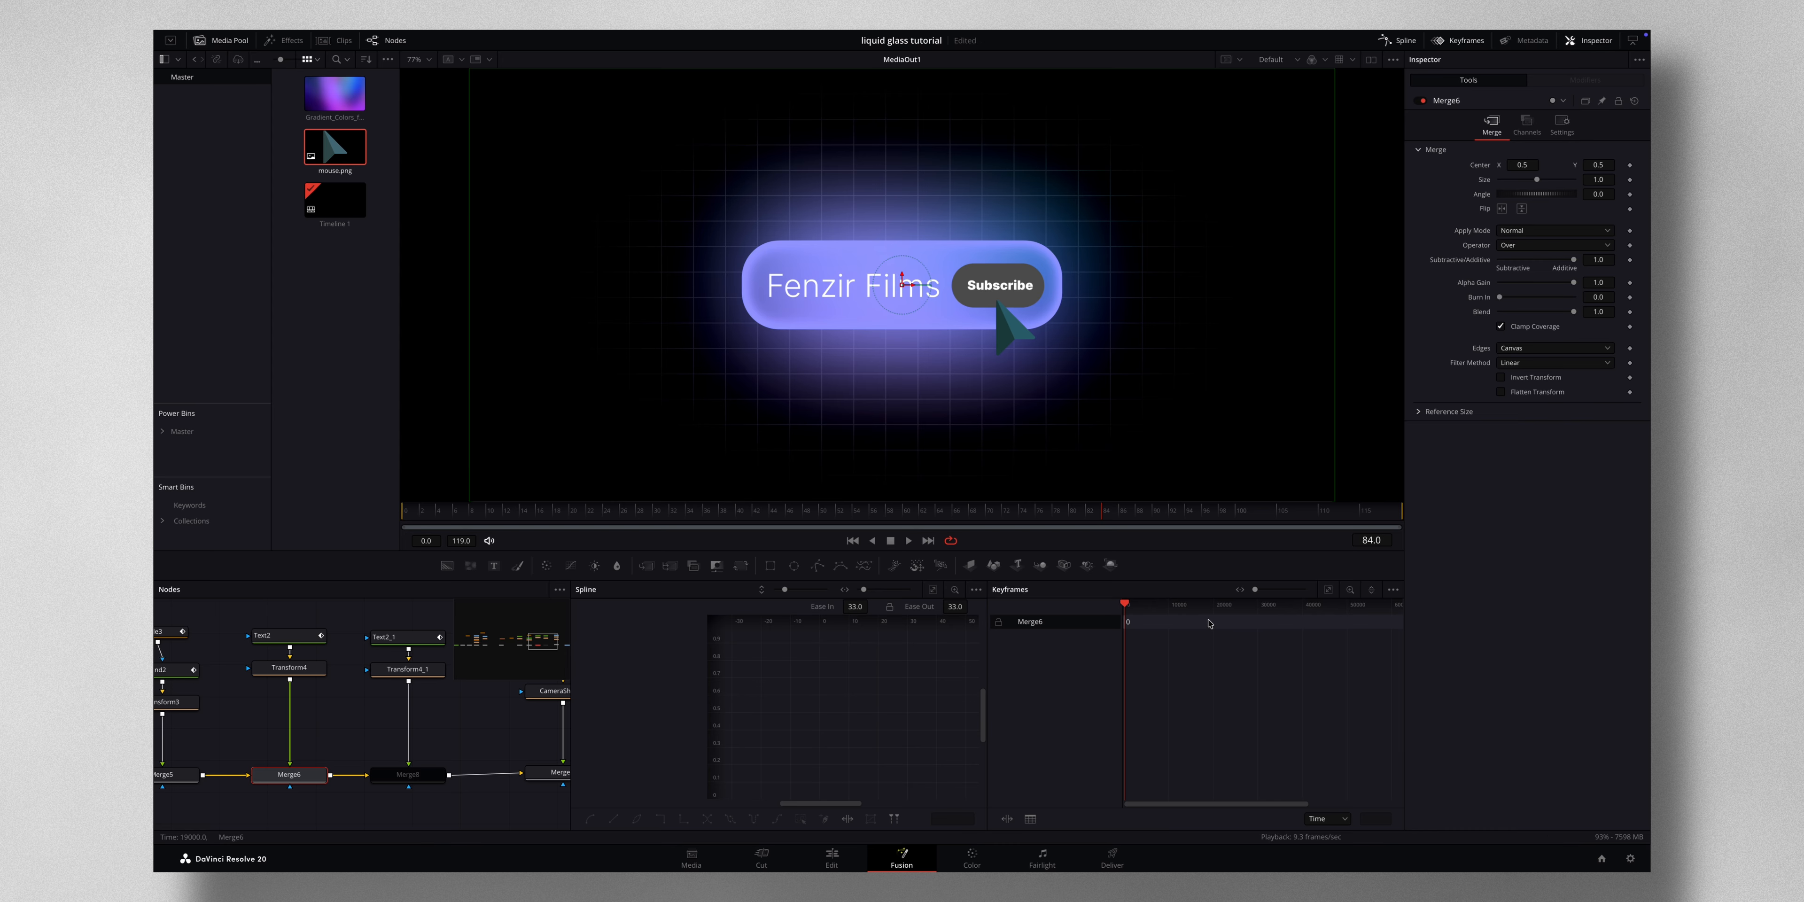
pyautogui.hscroll(-5, 1164, 630)
pyautogui.click(1630, 180)
pyautogui.click(1328, 591)
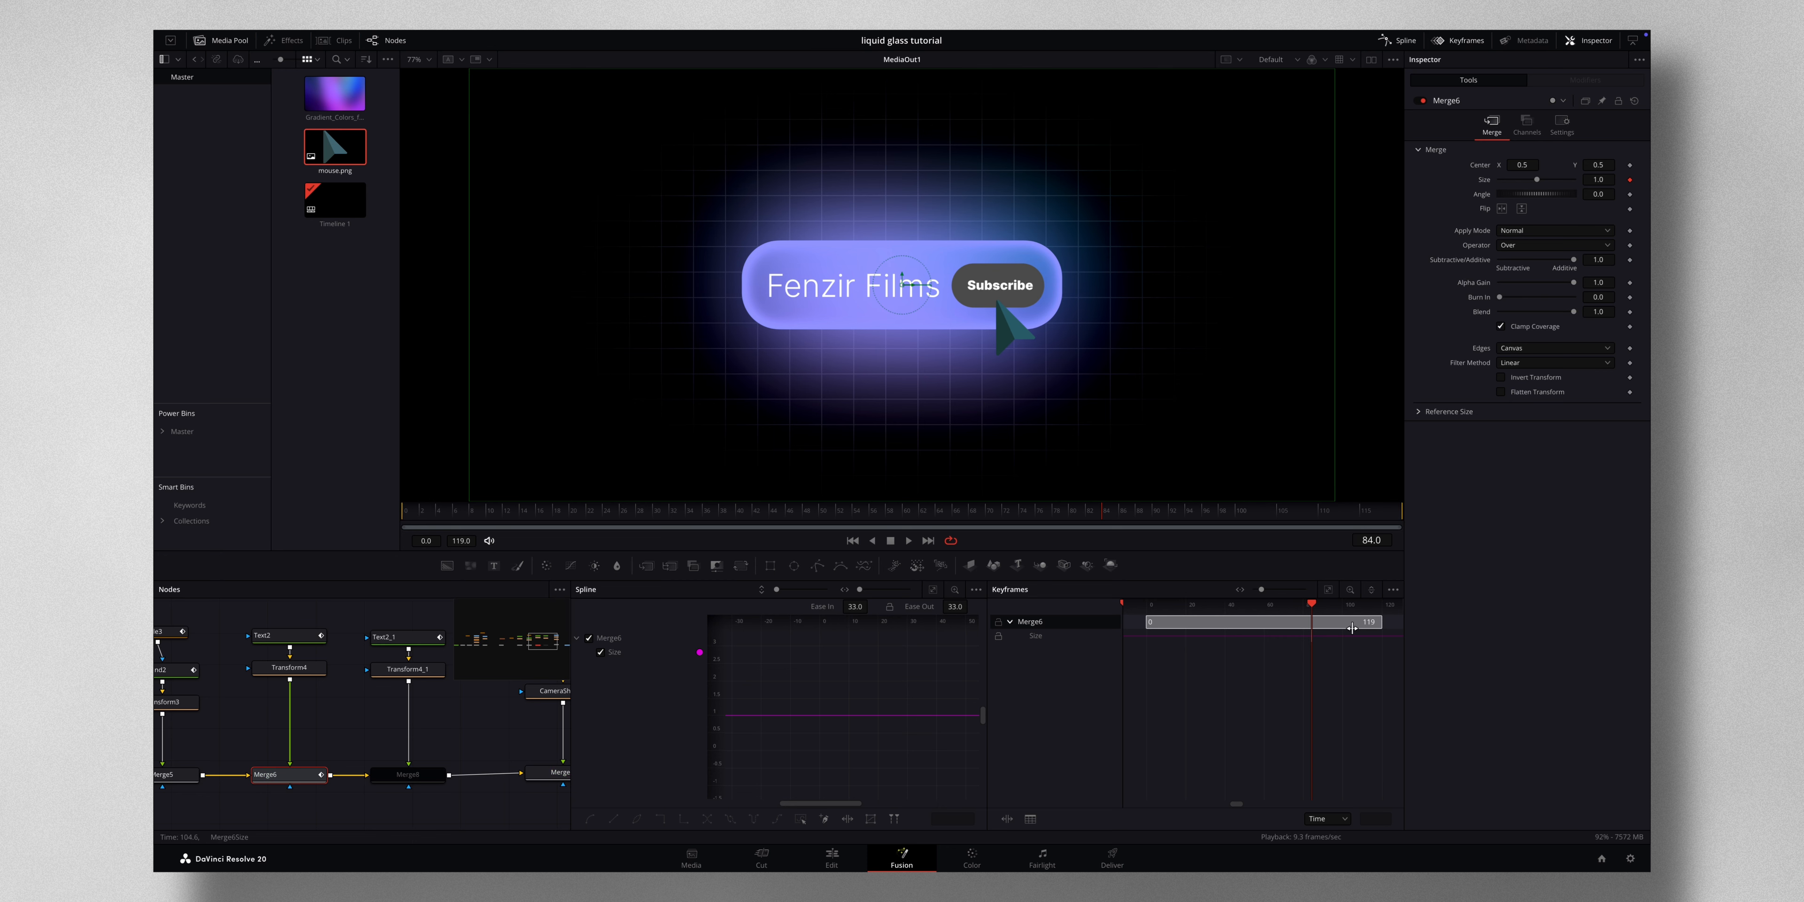
pyautogui.moveTo(1381, 621); pyautogui.dragTo(1313, 628)
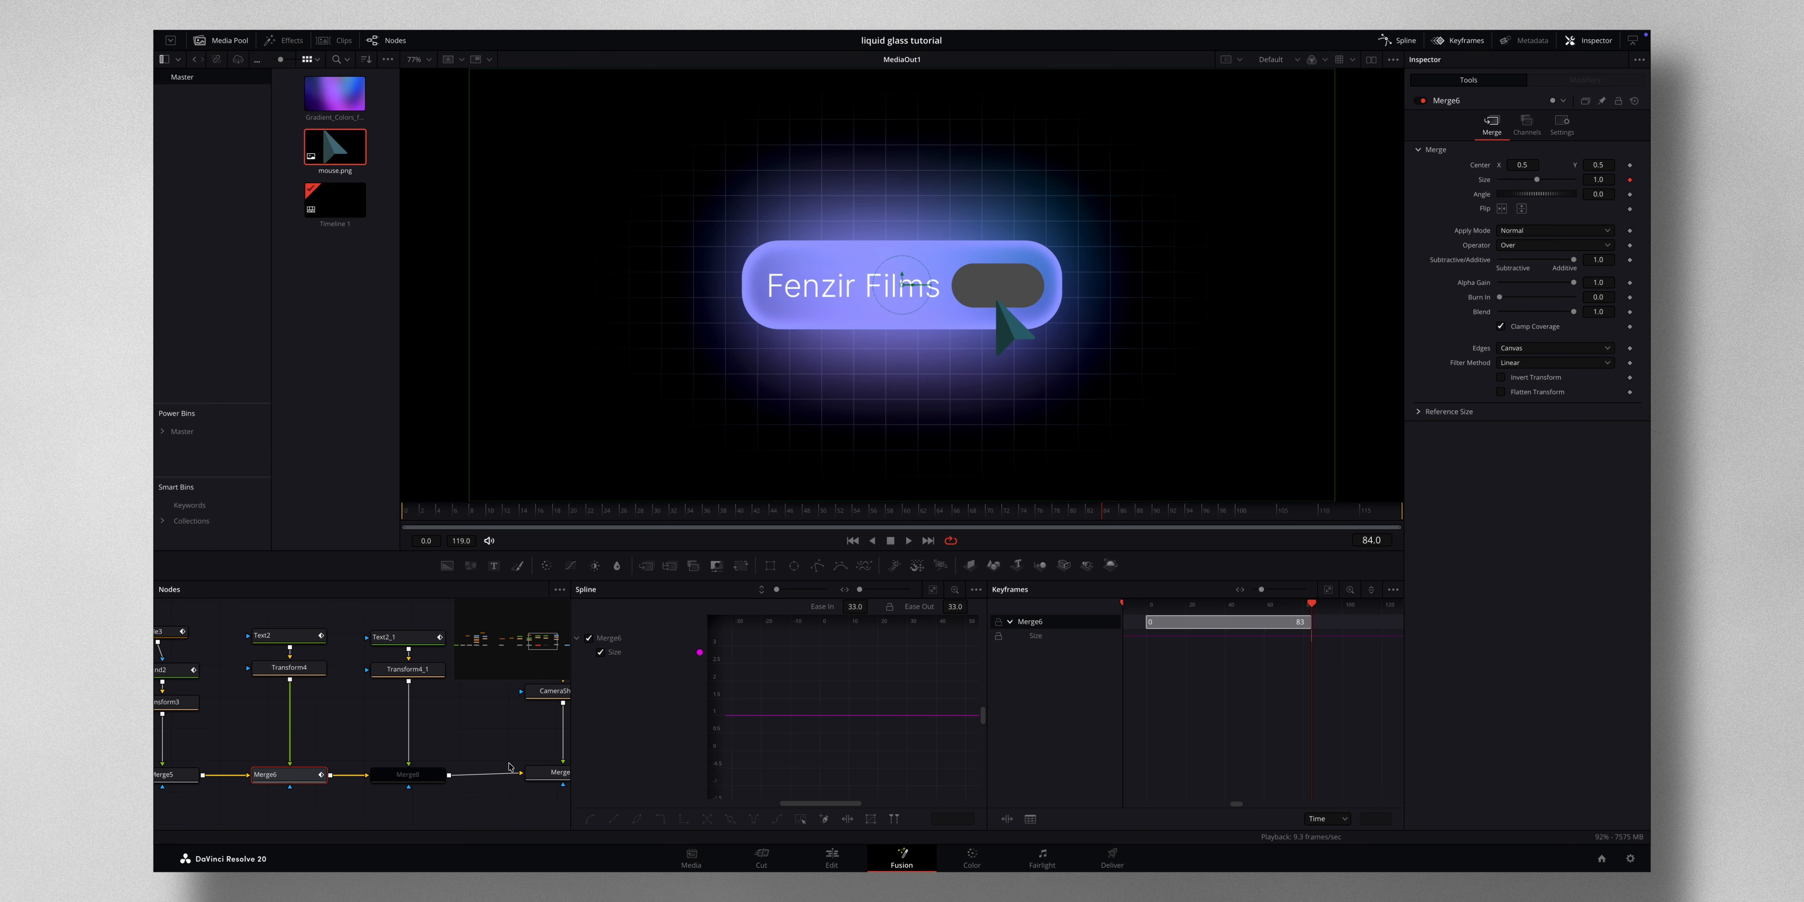
# - Enable Merge8 again, trim its keyframe segment to start at frame 84, and preview the switch from "Subscribe" to "Subscribed"
pyautogui.click(430, 775)
pyautogui.hotkey('ctrl', 'p')
pyautogui.moveTo(1147, 621); pyautogui.dragTo(1313, 625)
pyautogui.moveTo(1043, 515); pyautogui.dragTo(1168, 522)
# - Animate the cursor out past the frame's right edge by frame 99, at about X 4.828, Y -0.032, along a smoothed curved path
pyautogui.hscroll(5, 481, 749)
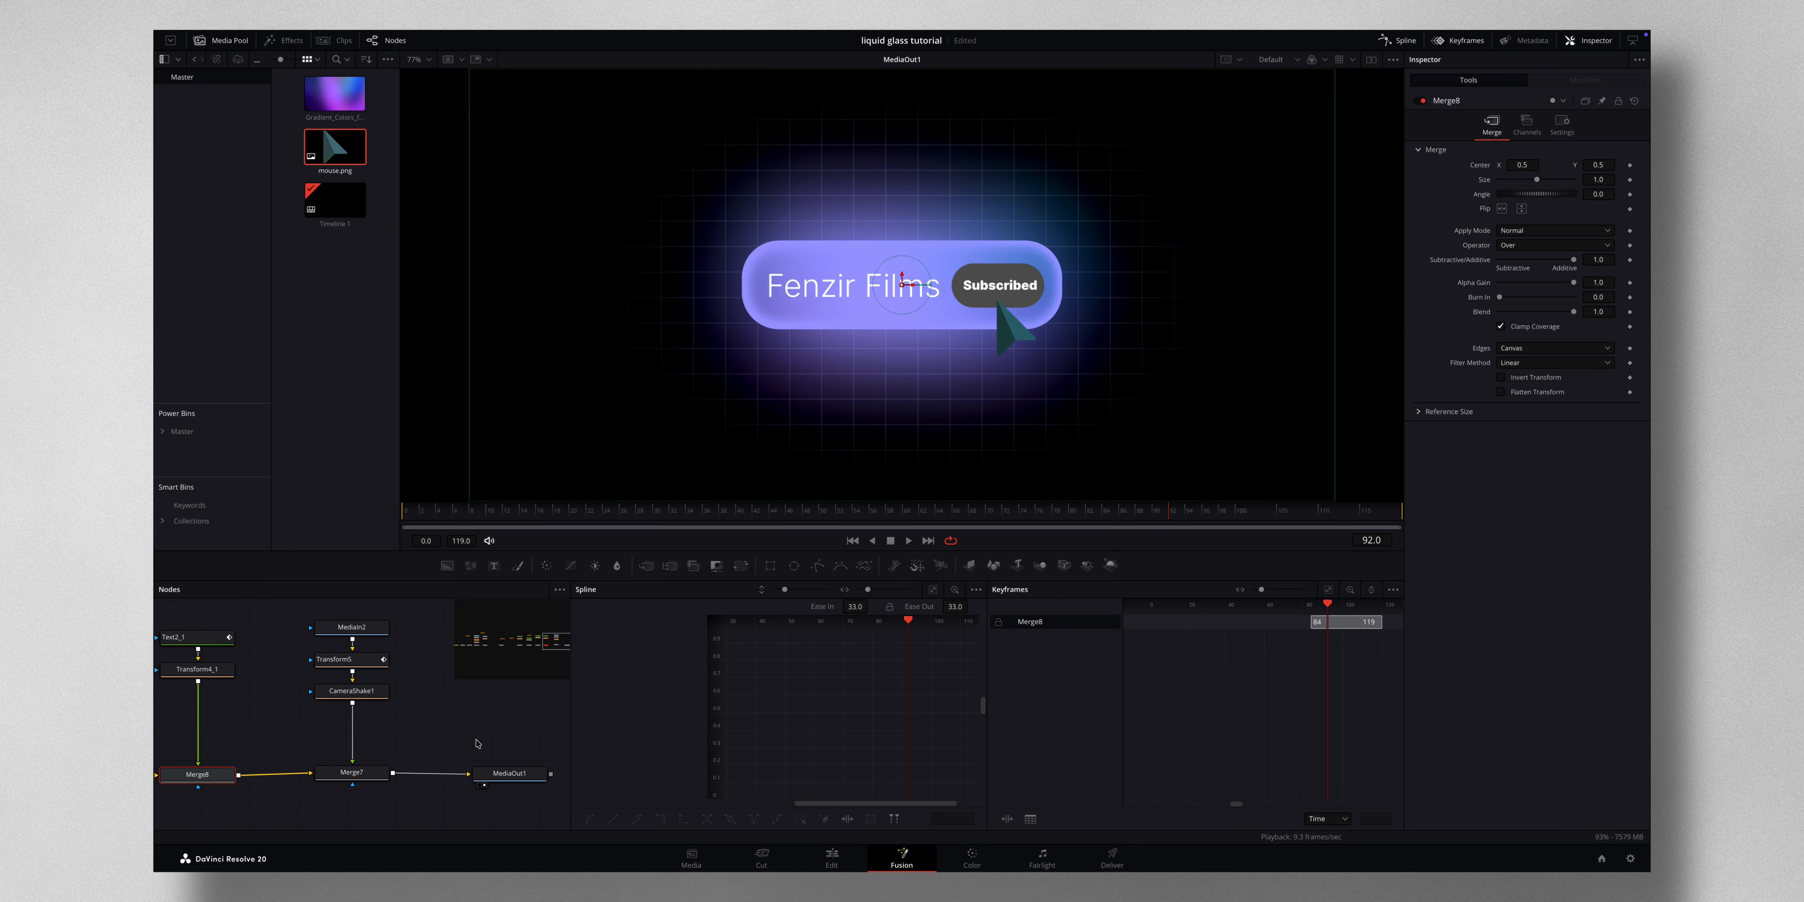
pyautogui.click(337, 659)
pyautogui.moveTo(1124, 514); pyautogui.dragTo(1174, 517)
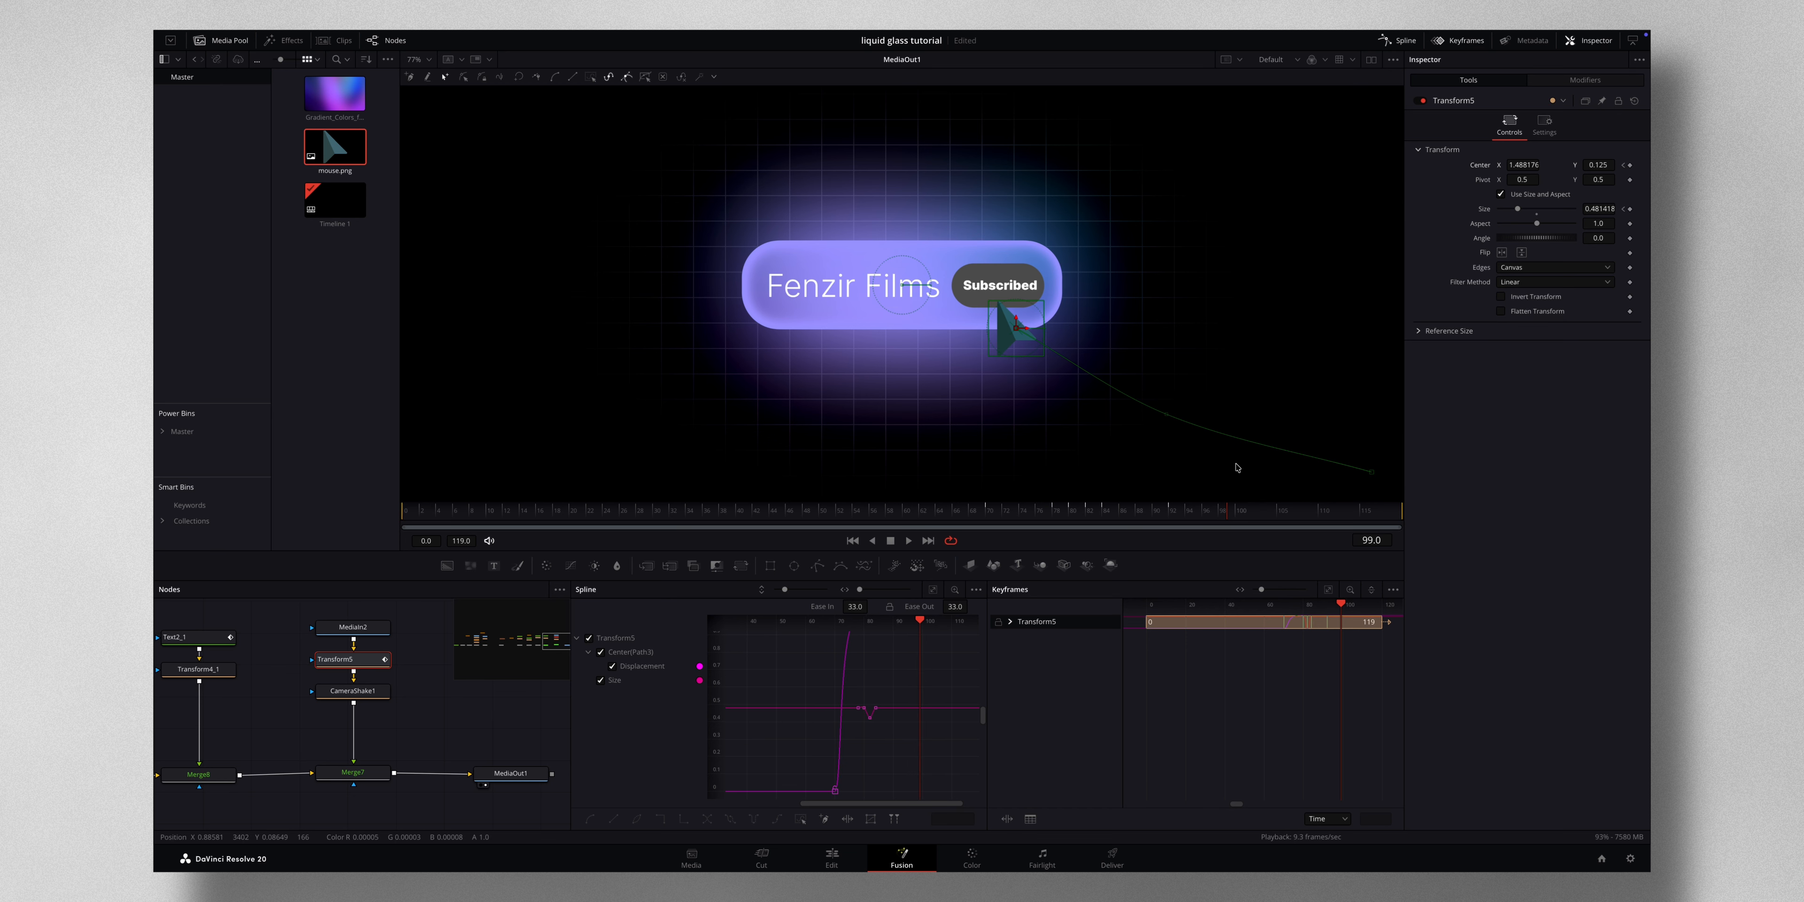
pyautogui.moveTo(1017, 331); pyautogui.dragTo(1403, 348)
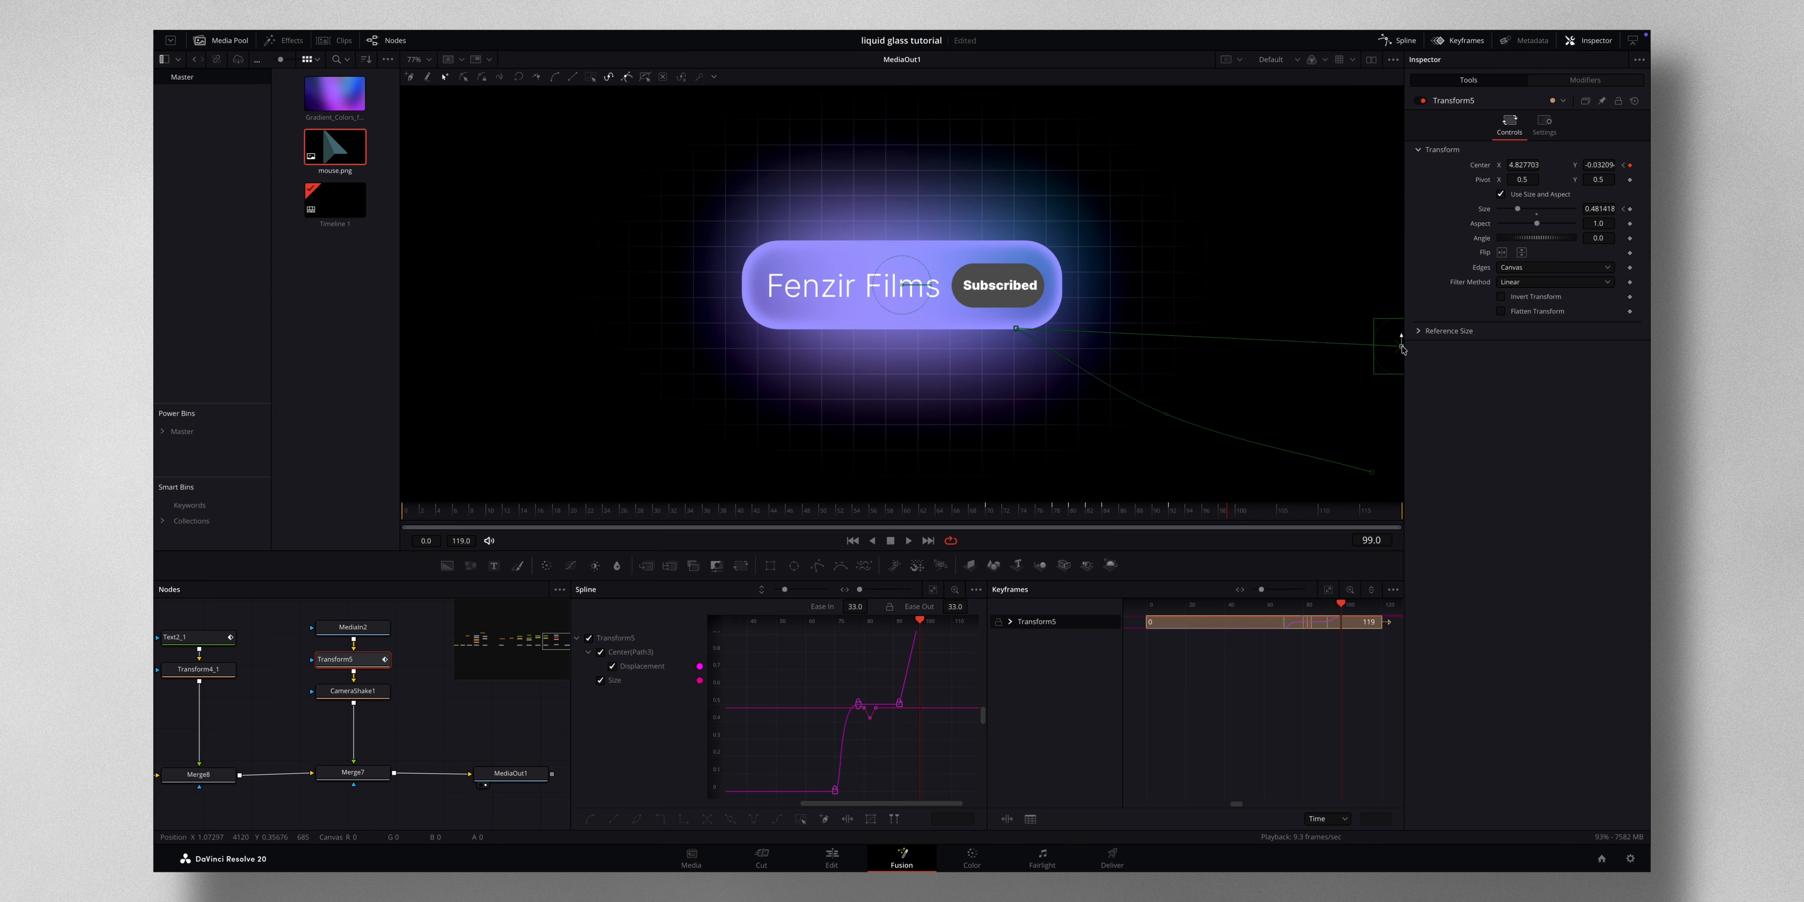
pyautogui.moveTo(1223, 338); pyautogui.dragTo(1247, 346)
pyautogui.click(552, 78)
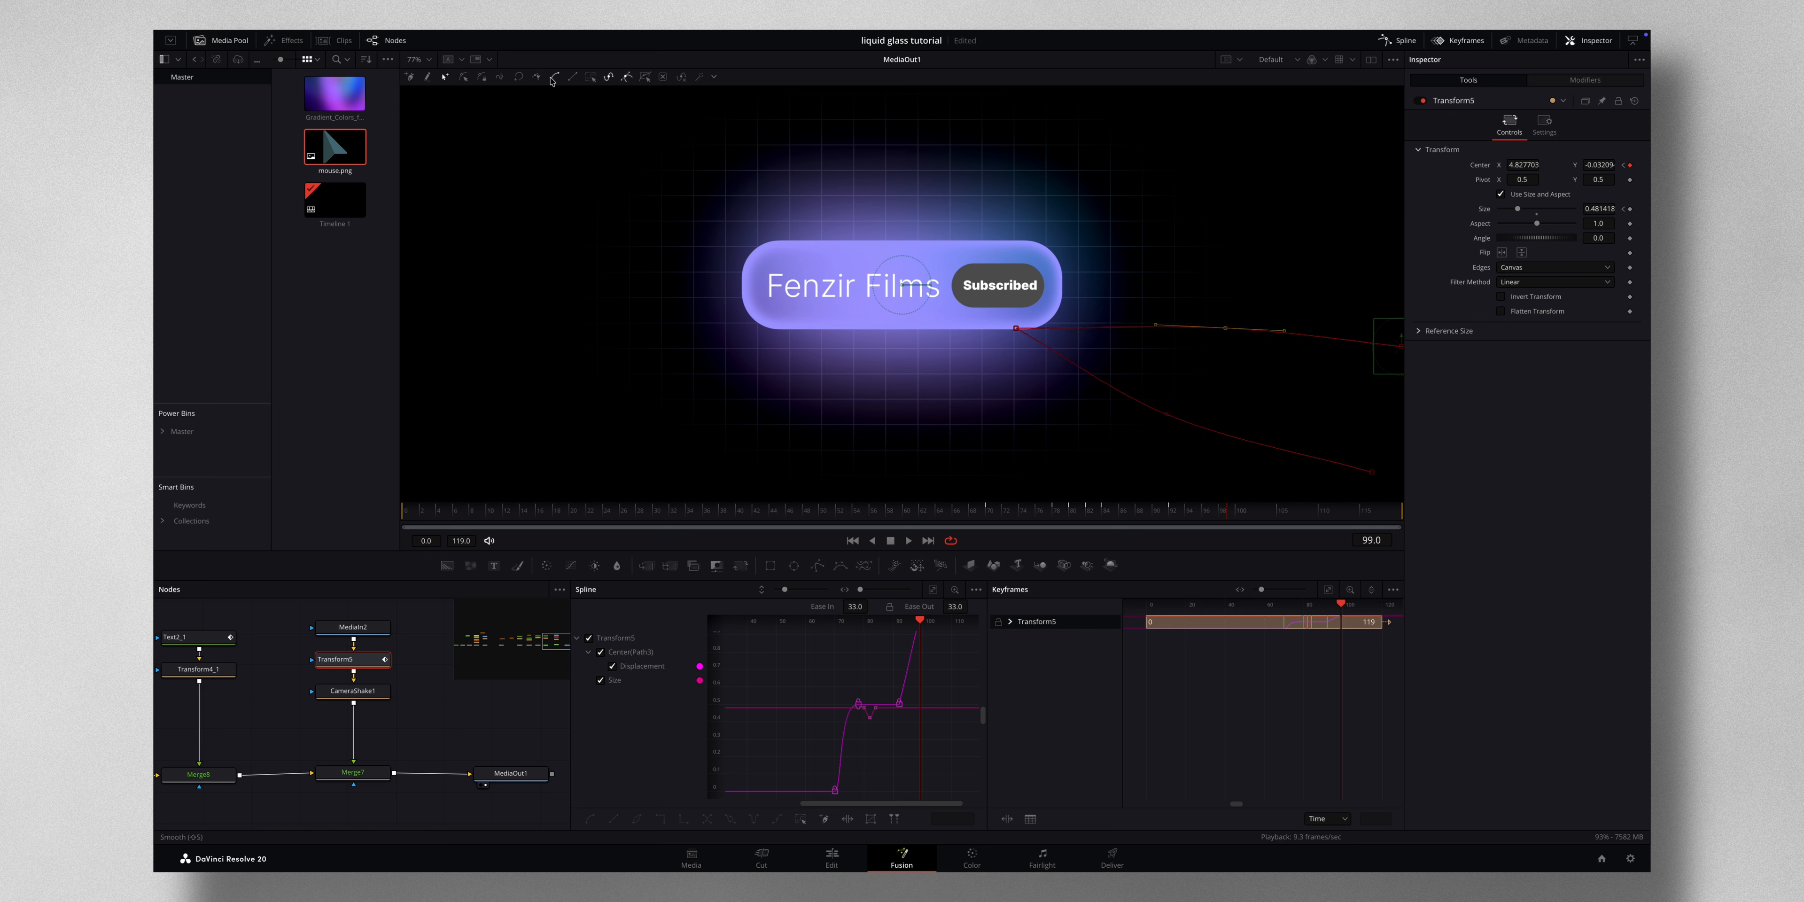
# - Smooth the exit keyframes of the cursor's Displacement curve and set their Ease In to 87.9
pyautogui.scroll(3, 925, 672)
pyautogui.moveTo(945, 636); pyautogui.dragTo(895, 754)
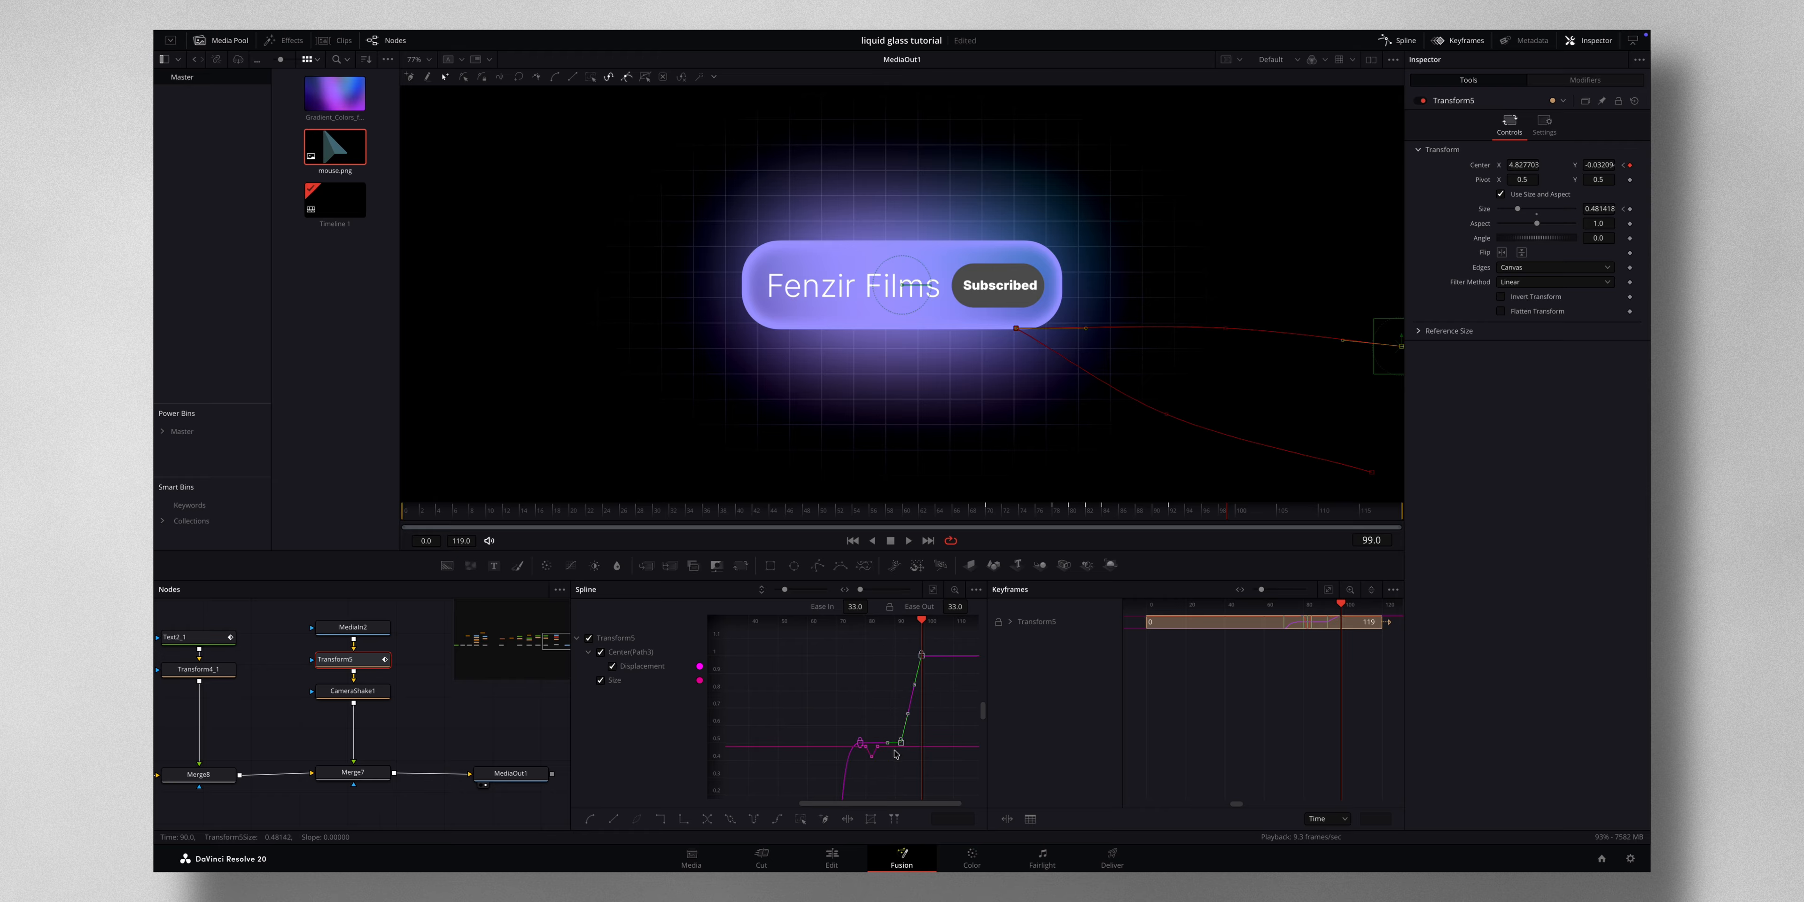
pyautogui.hotkey('shift', 's')
pyautogui.moveTo(893, 636); pyautogui.dragTo(970, 674)
pyautogui.moveTo(859, 609); pyautogui.dragTo(928, 610)
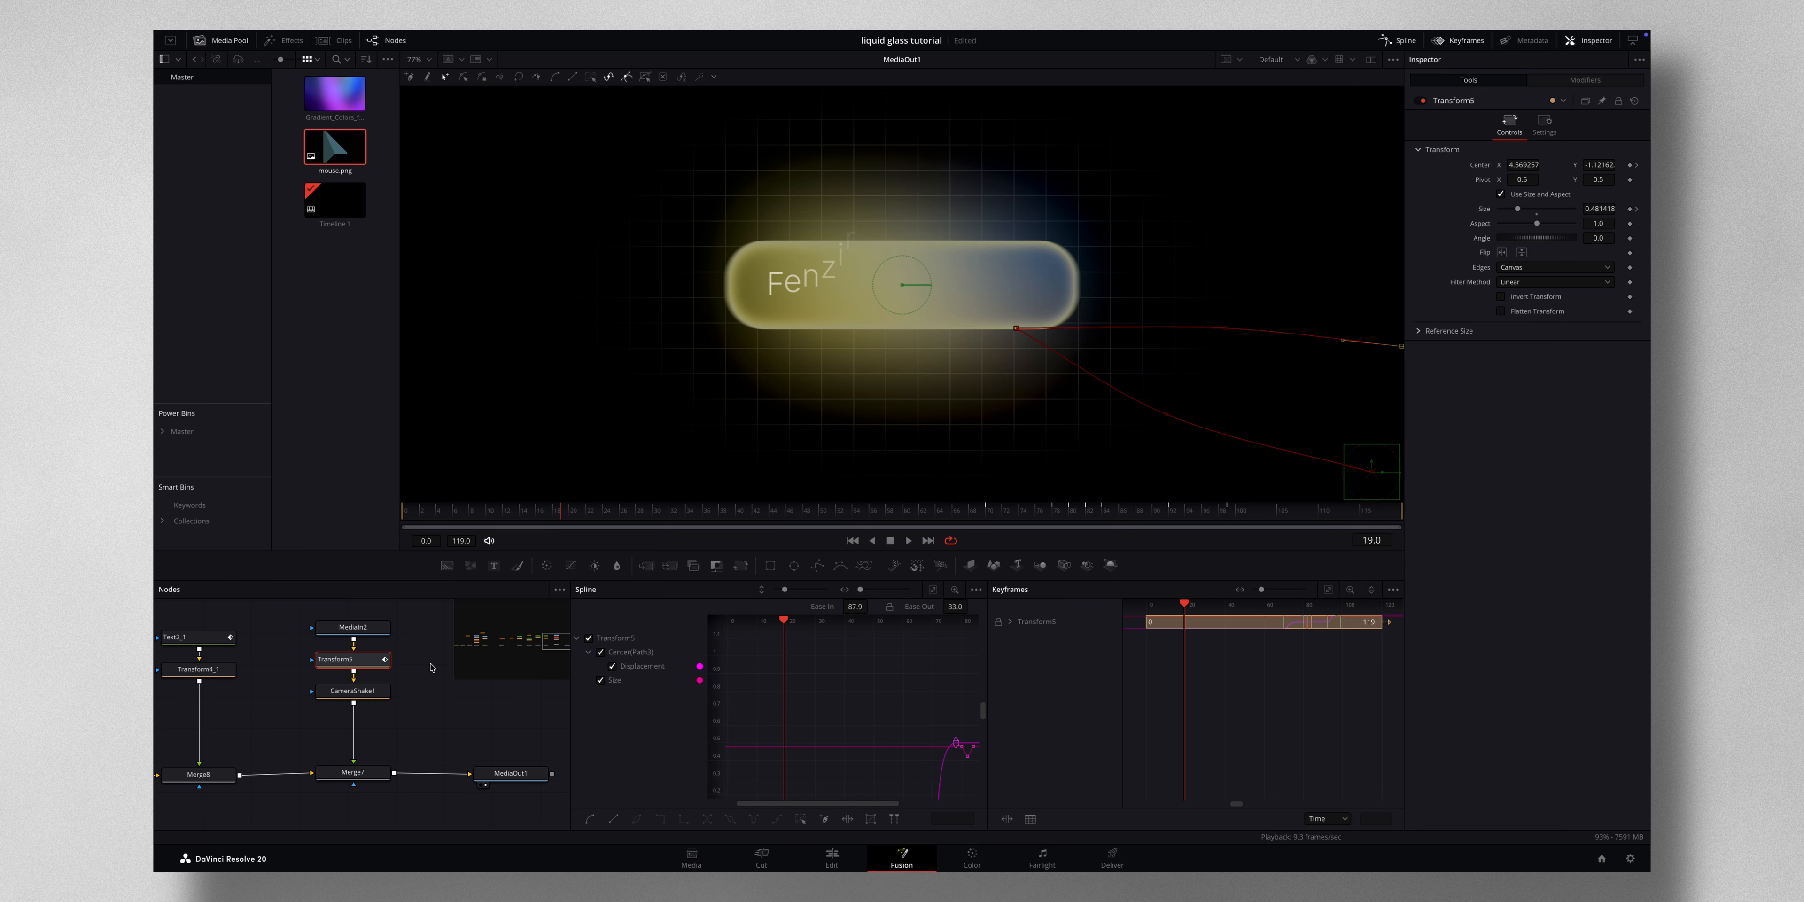
# - Preview the cursor and glass pill animation in Fusion, and scrub the opening of the Edit page timeline back to 01:00:00:00
pyautogui.click(431, 666)
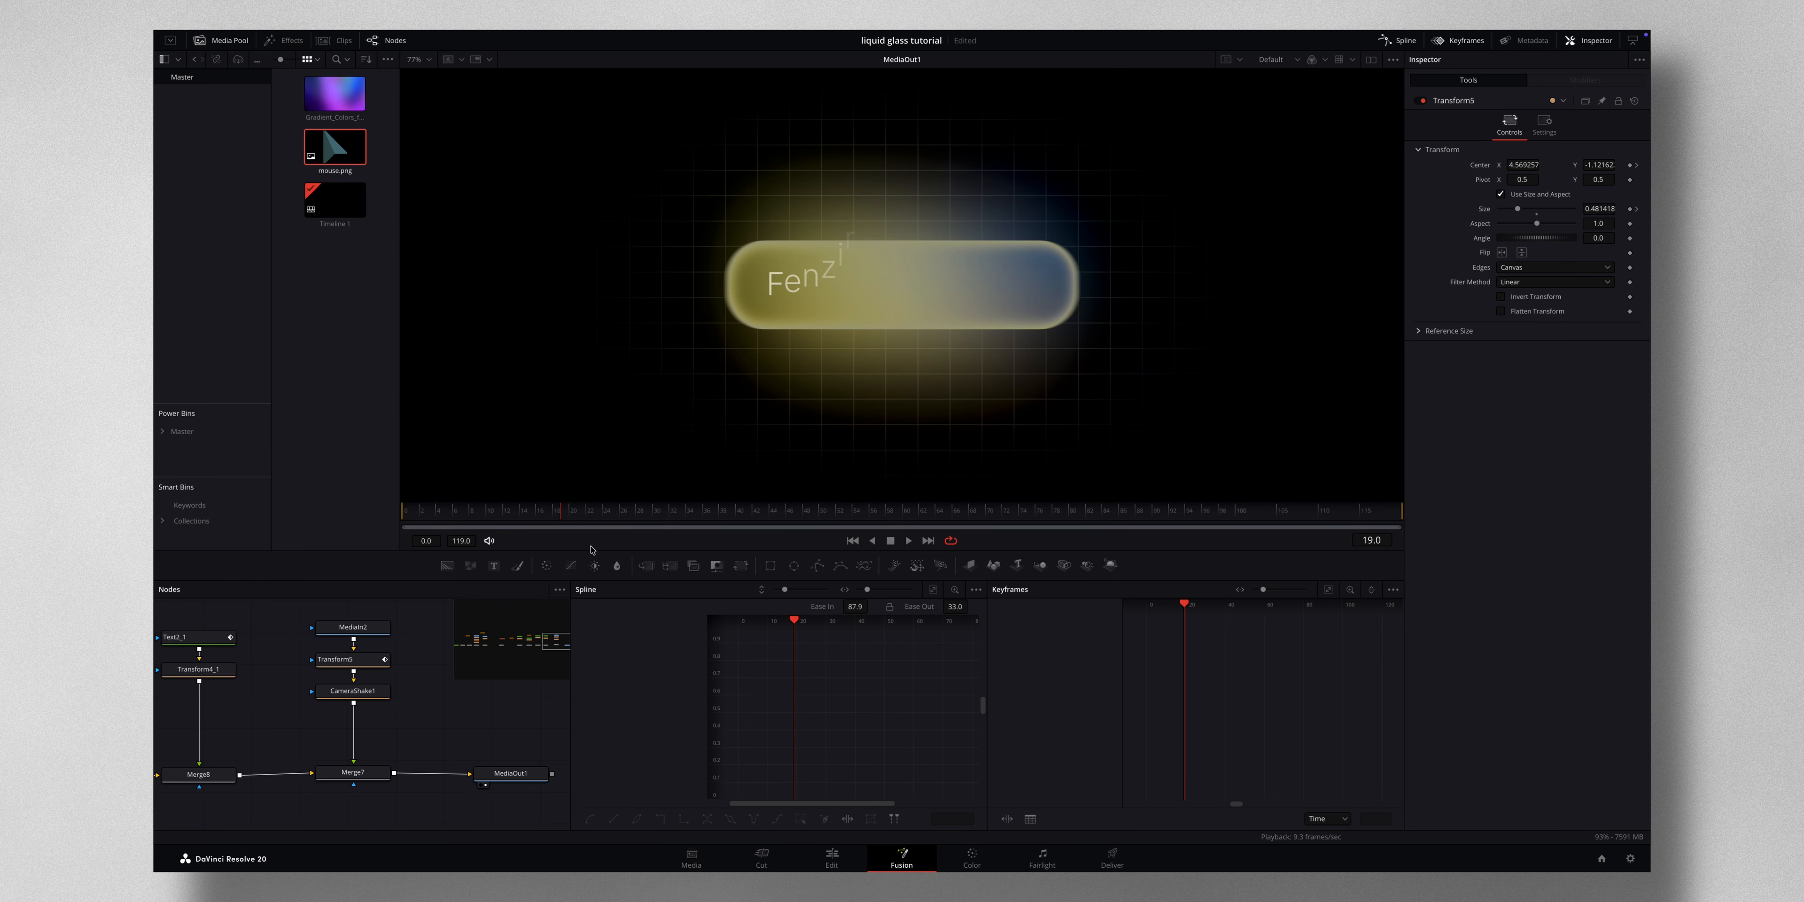
pyautogui.moveTo(581, 516); pyautogui.dragTo(1252, 523)
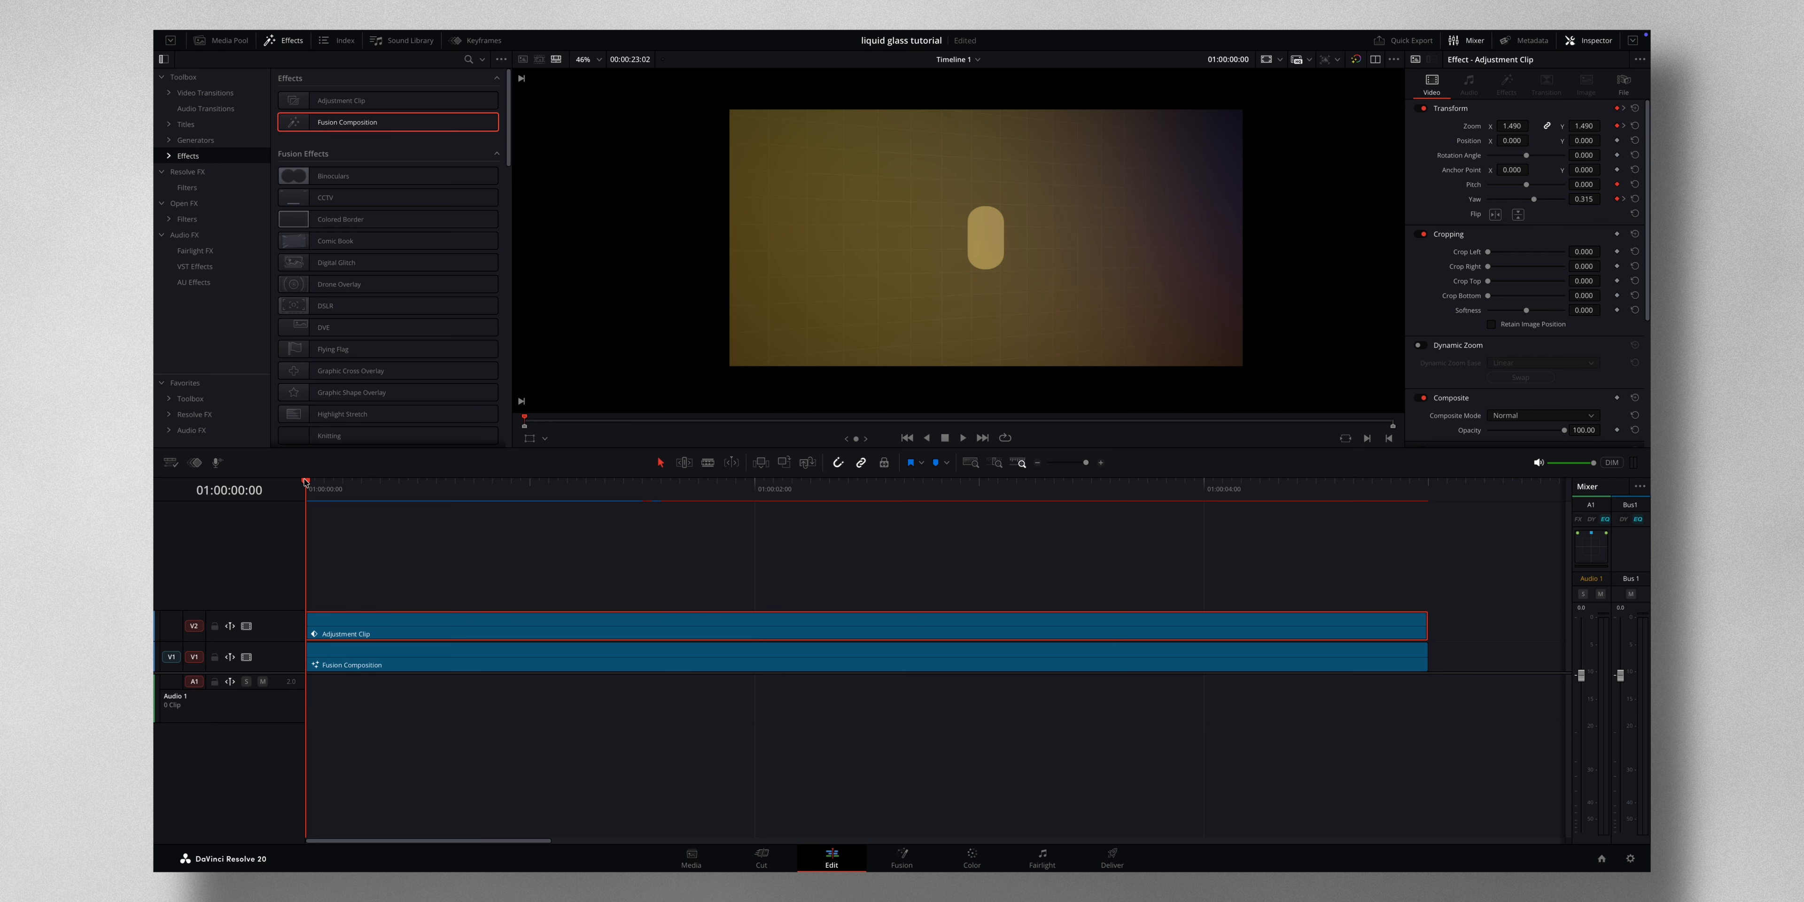
pyautogui.moveTo(329, 486); pyautogui.dragTo(483, 487)
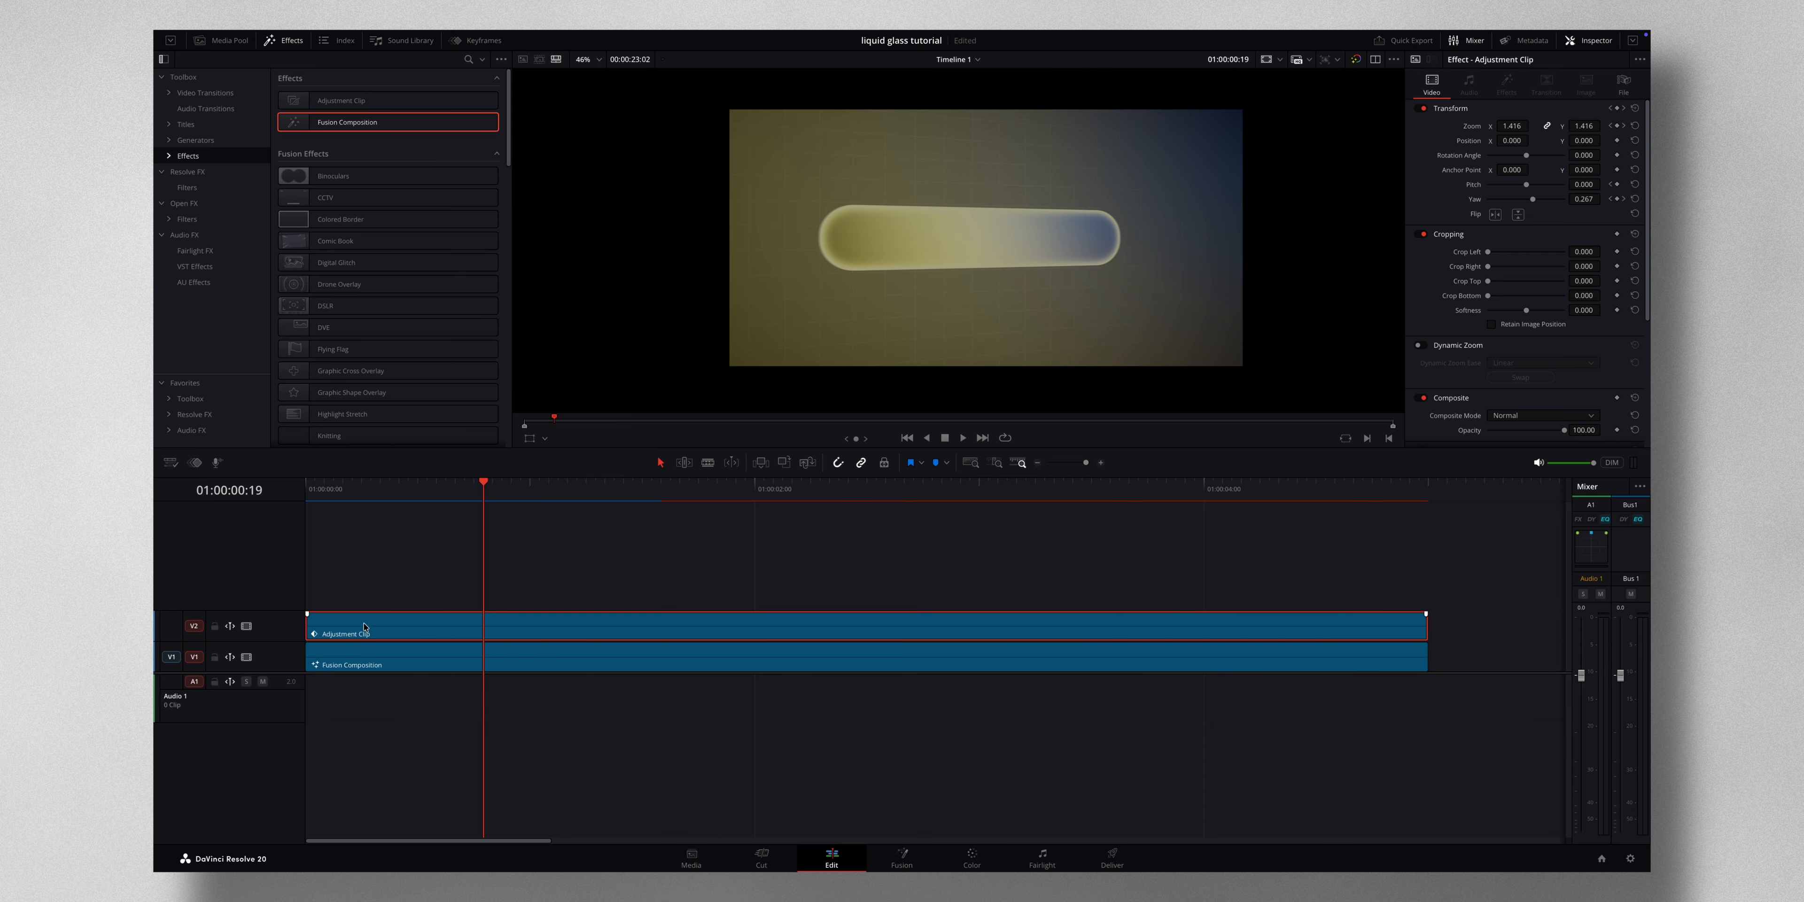
pyautogui.moveTo(350, 486); pyautogui.dragTo(307, 486)
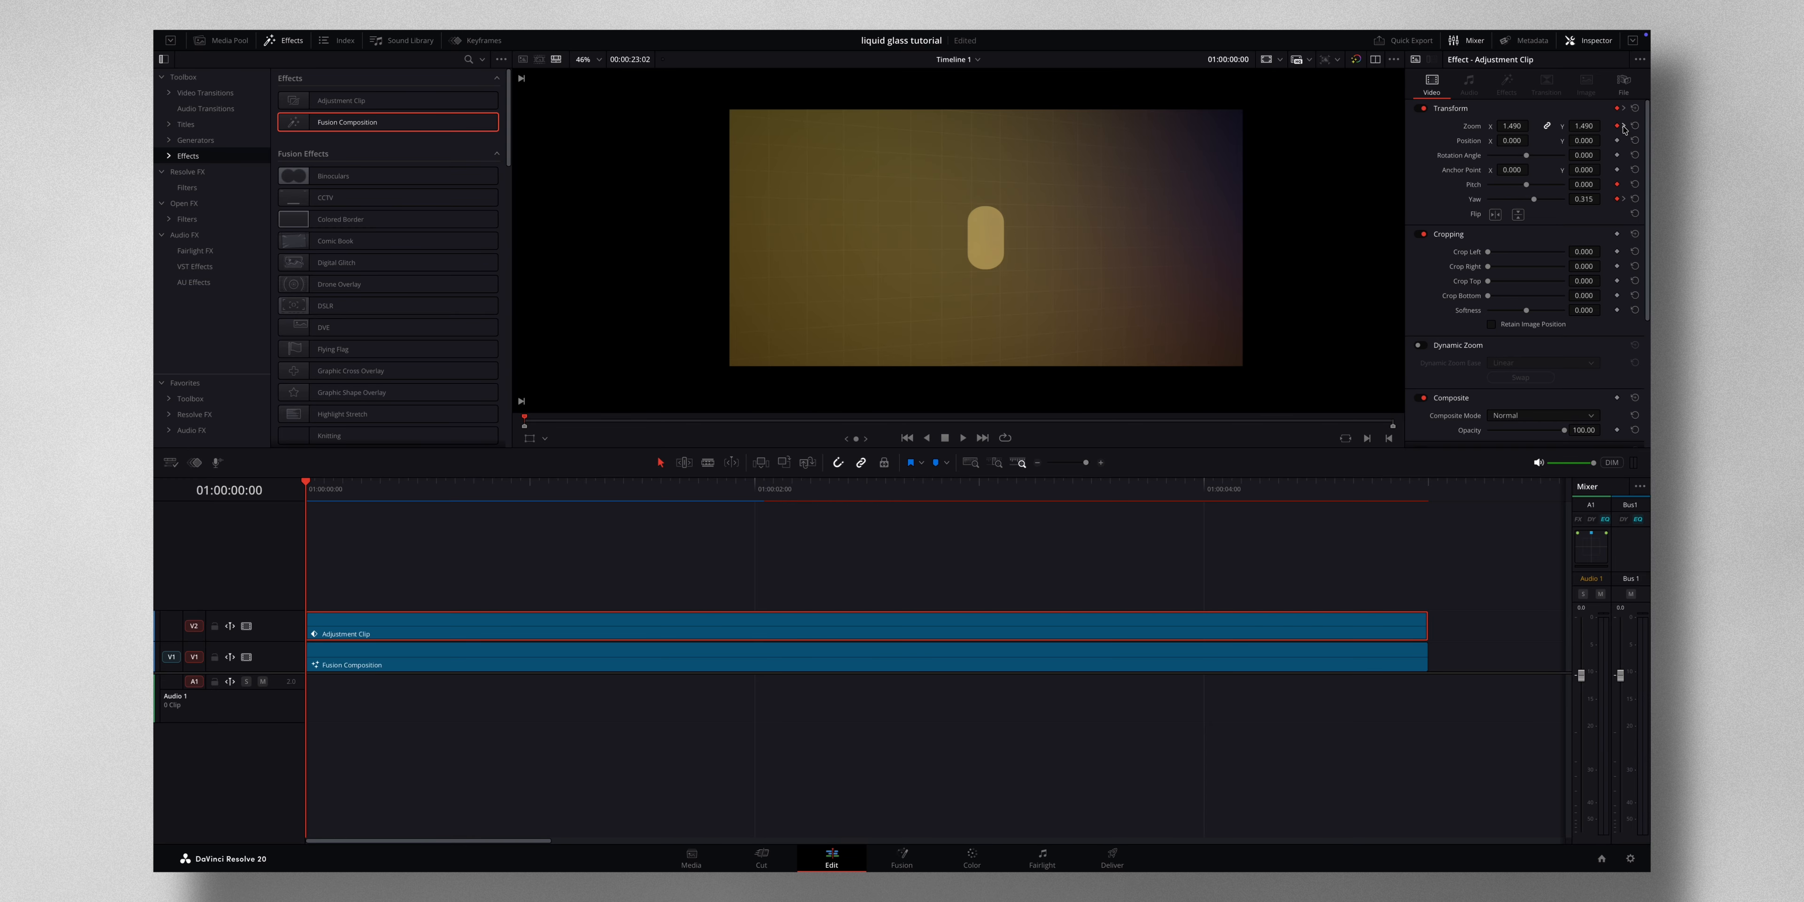
# - Go to the adjustment clip's next Zoom keyframe, and examine its Yaw curve and easing options in the keyframe editor while scrubbing the timeline
pyautogui.click(1622, 126)
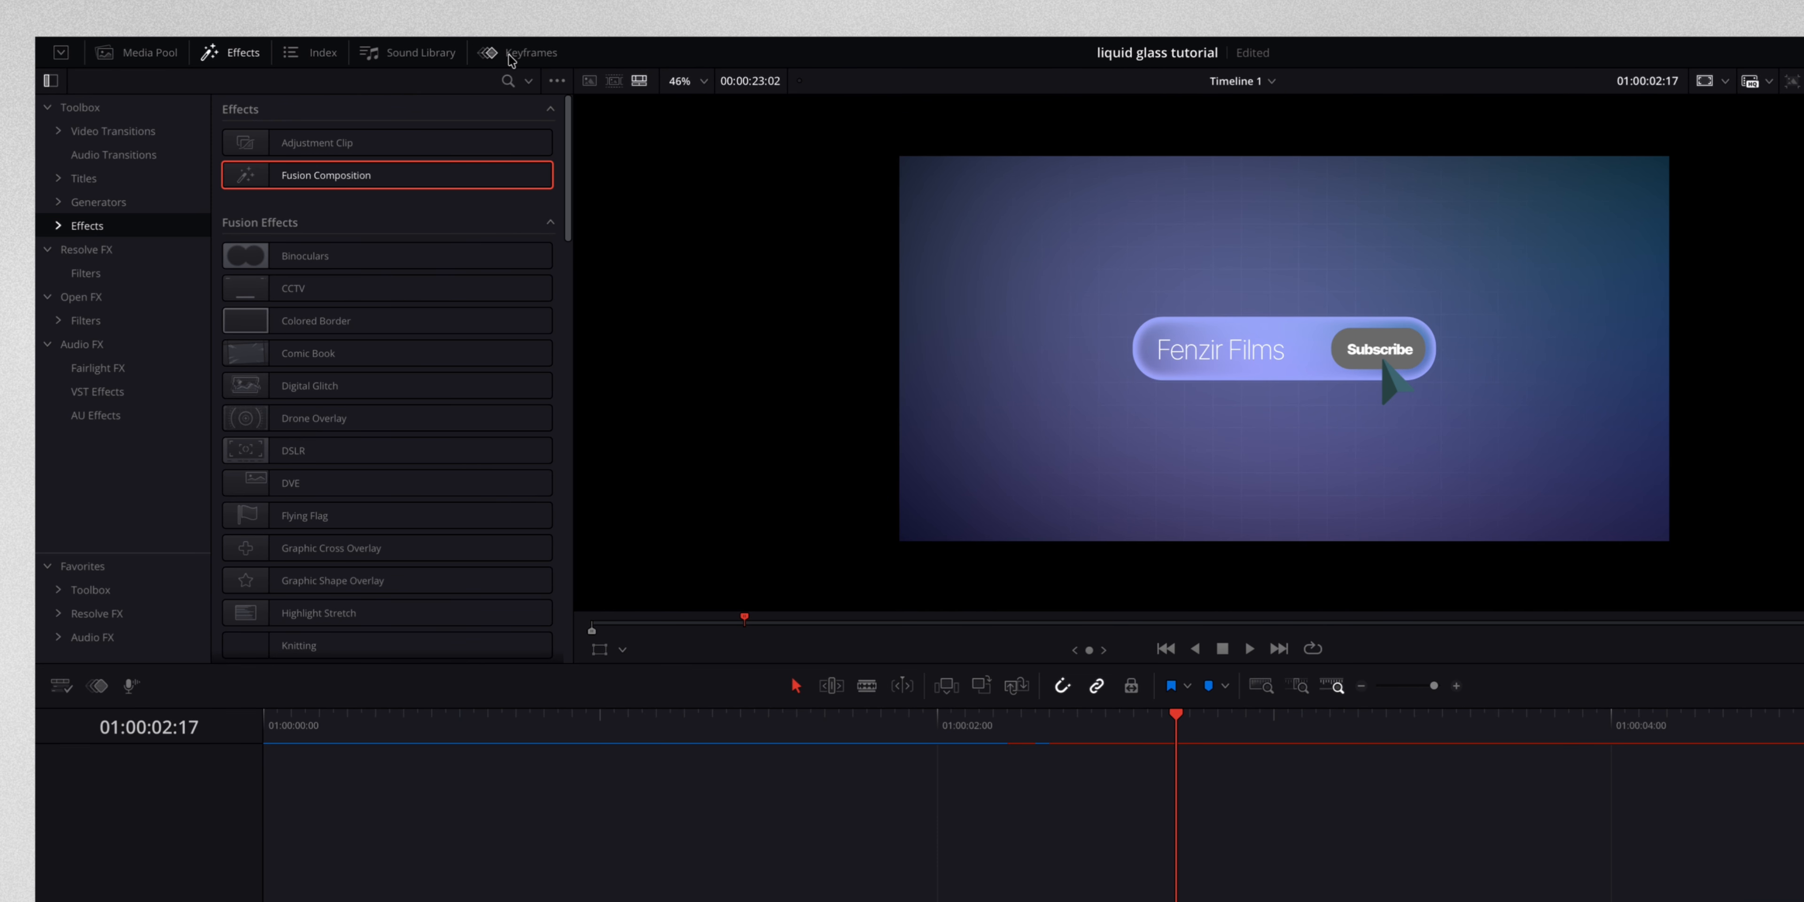
pyautogui.click(510, 56)
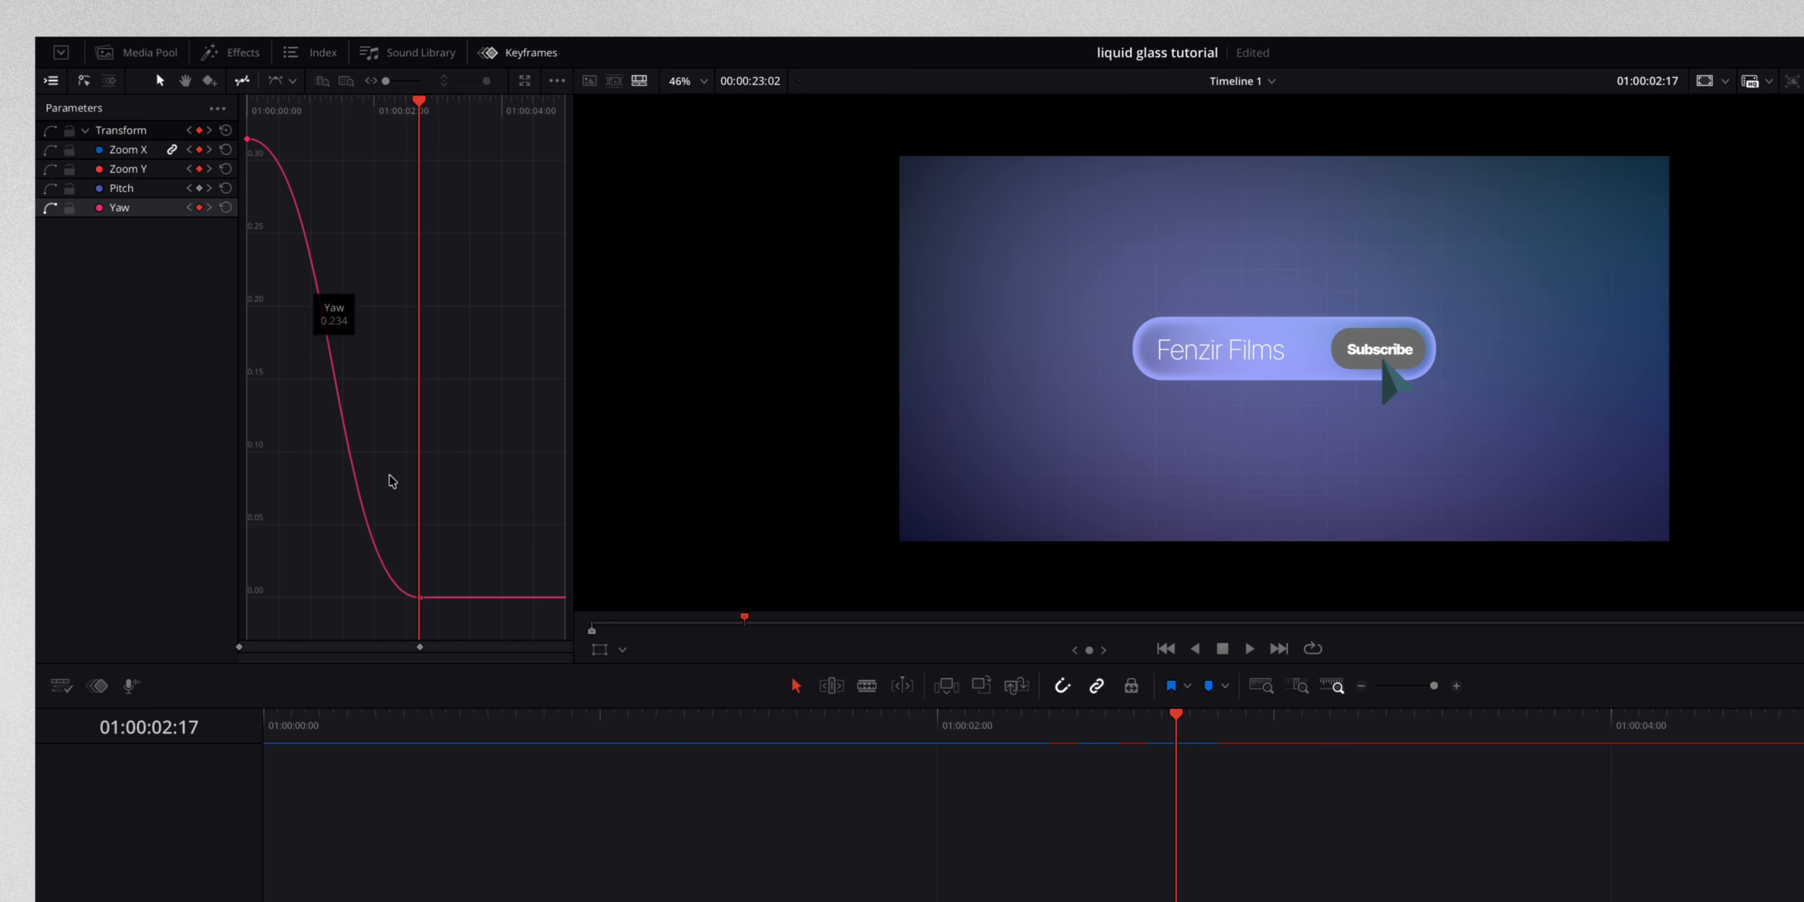
pyautogui.click(292, 82)
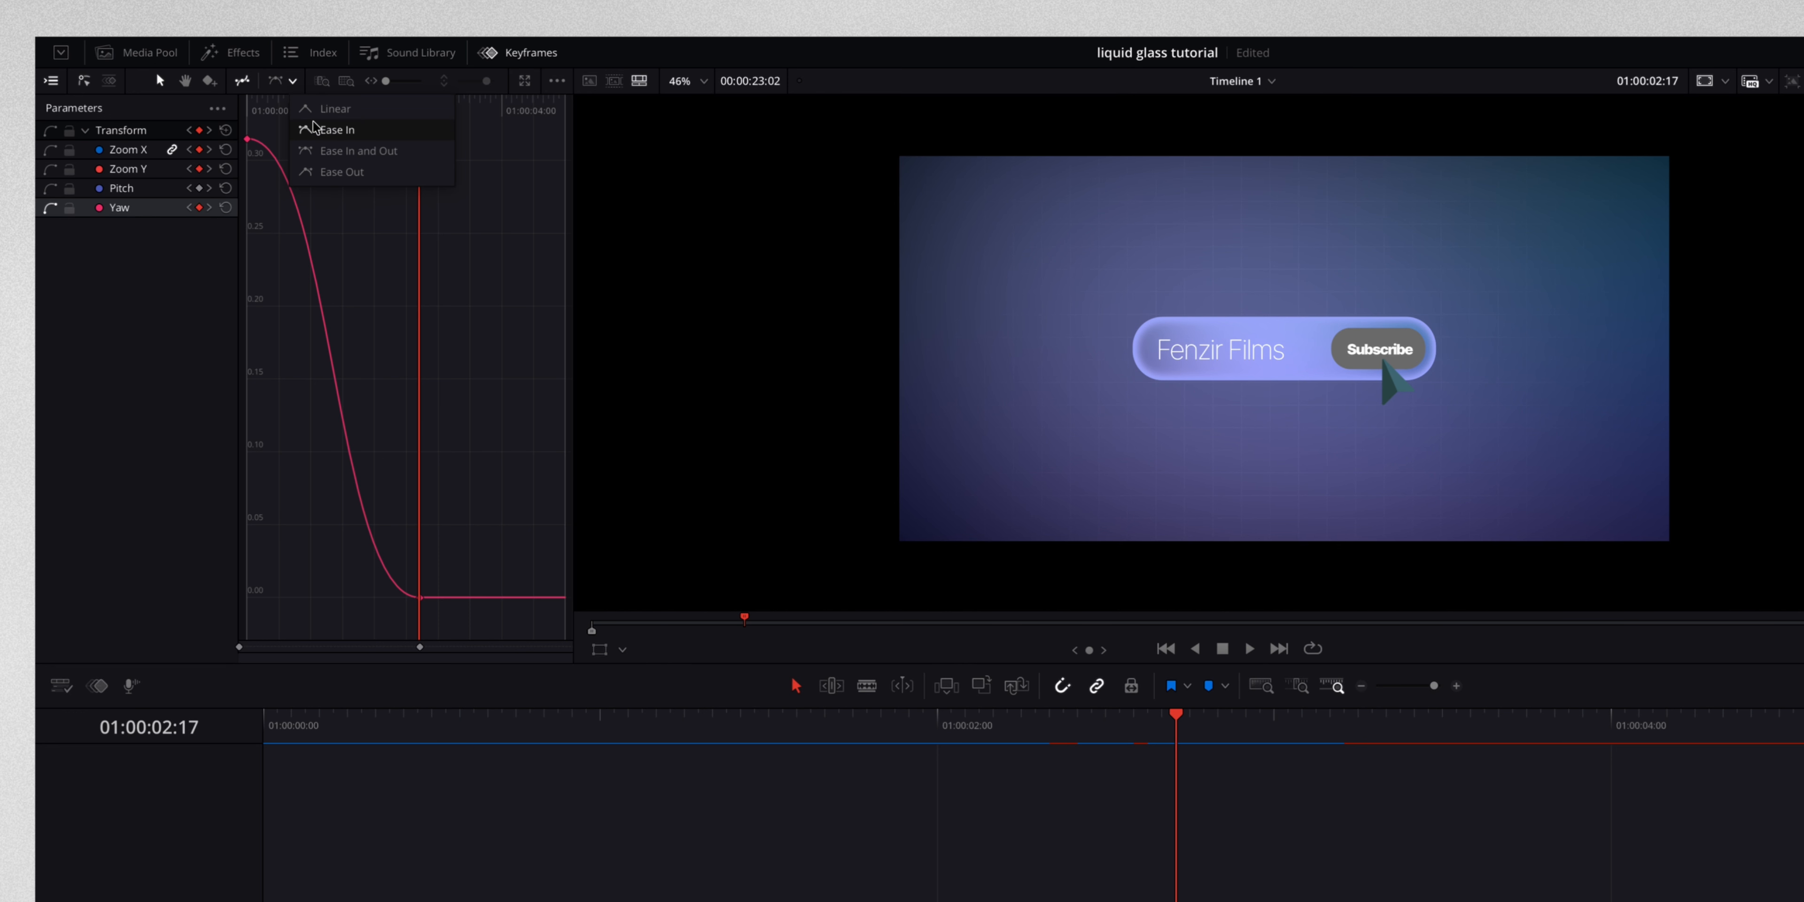
pyautogui.click(961, 747)
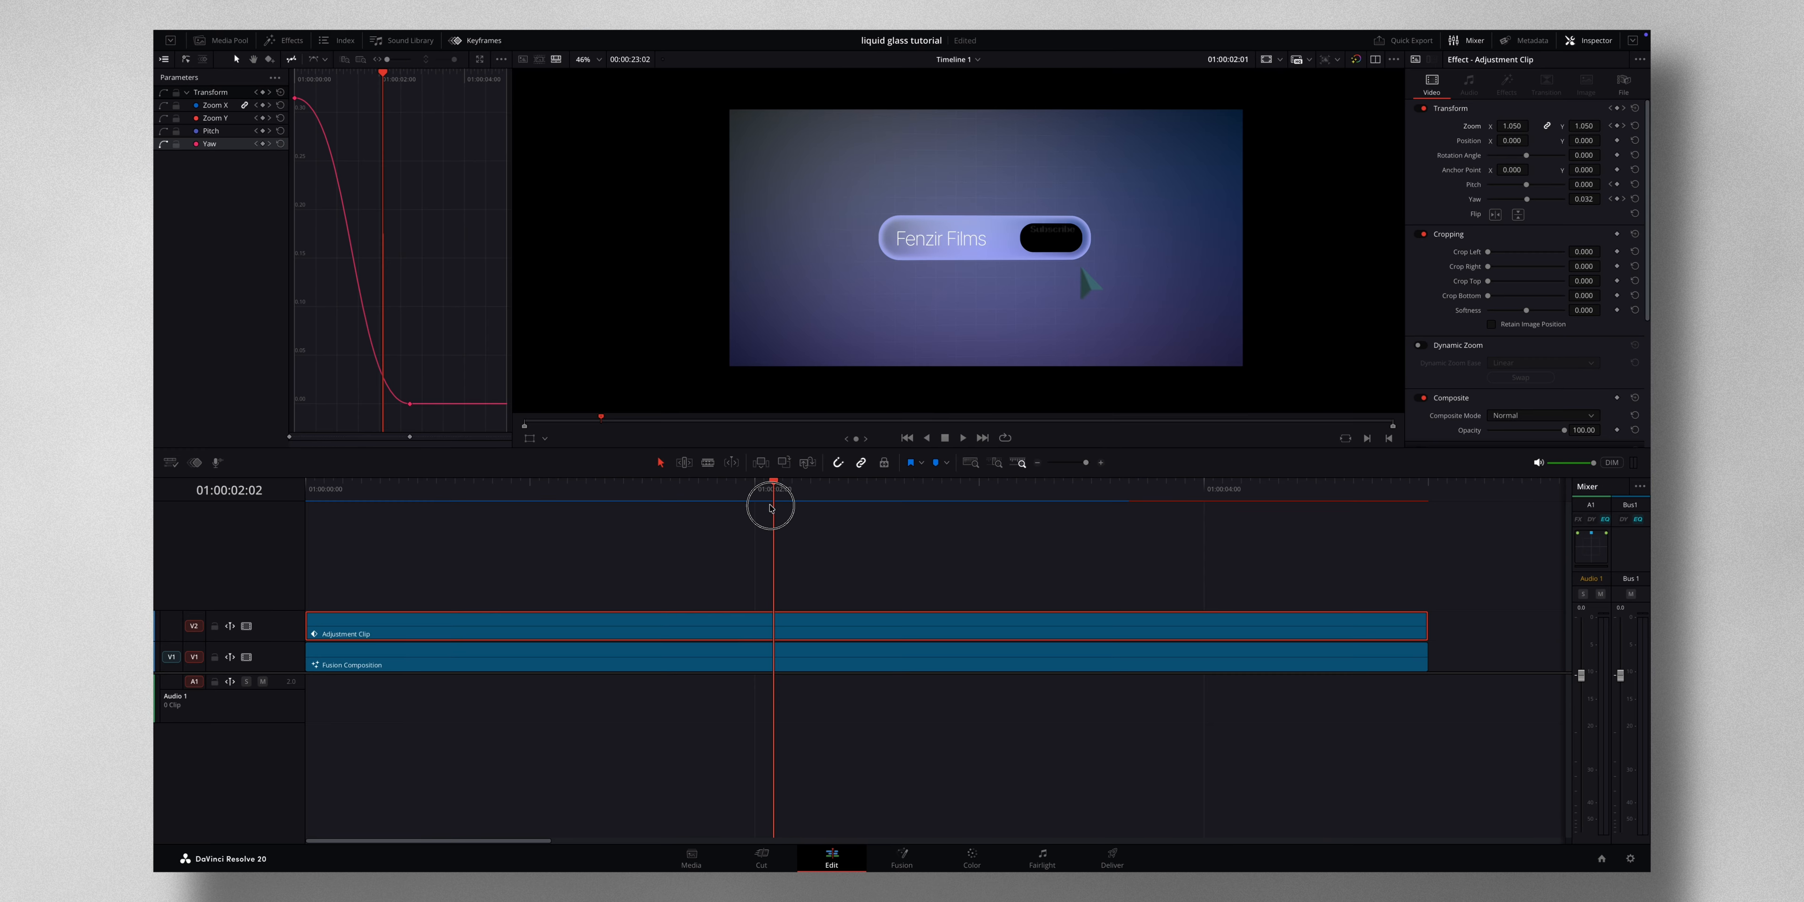
pyautogui.moveTo(770, 507); pyautogui.dragTo(901, 512)
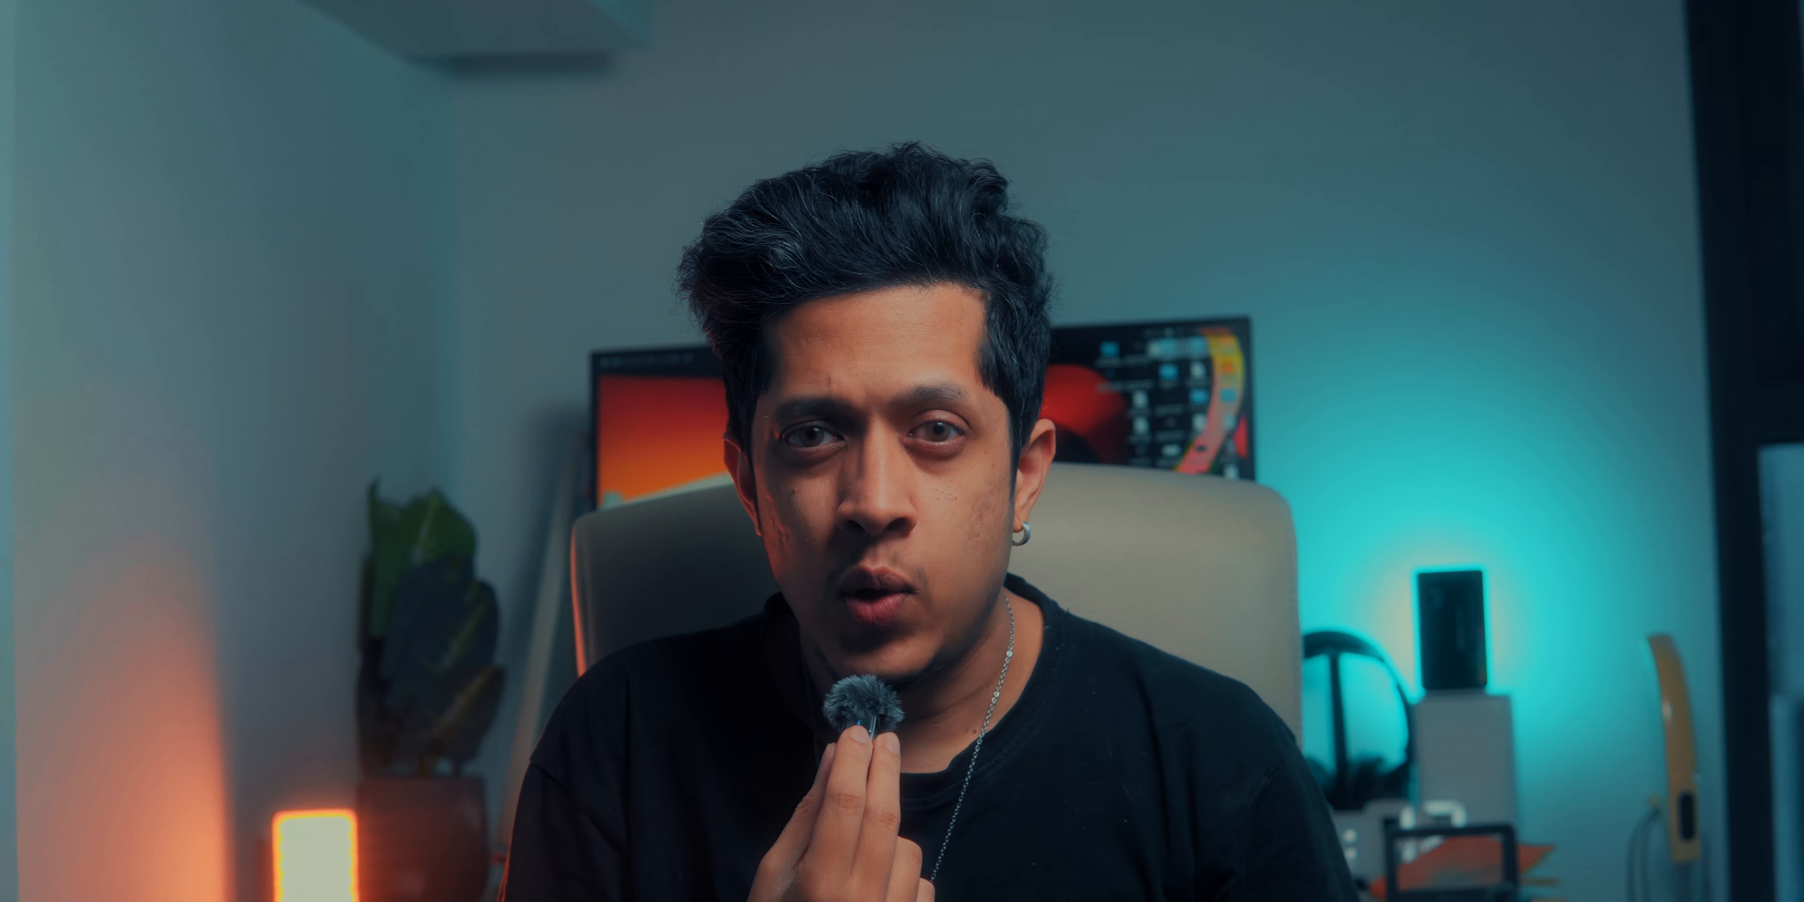